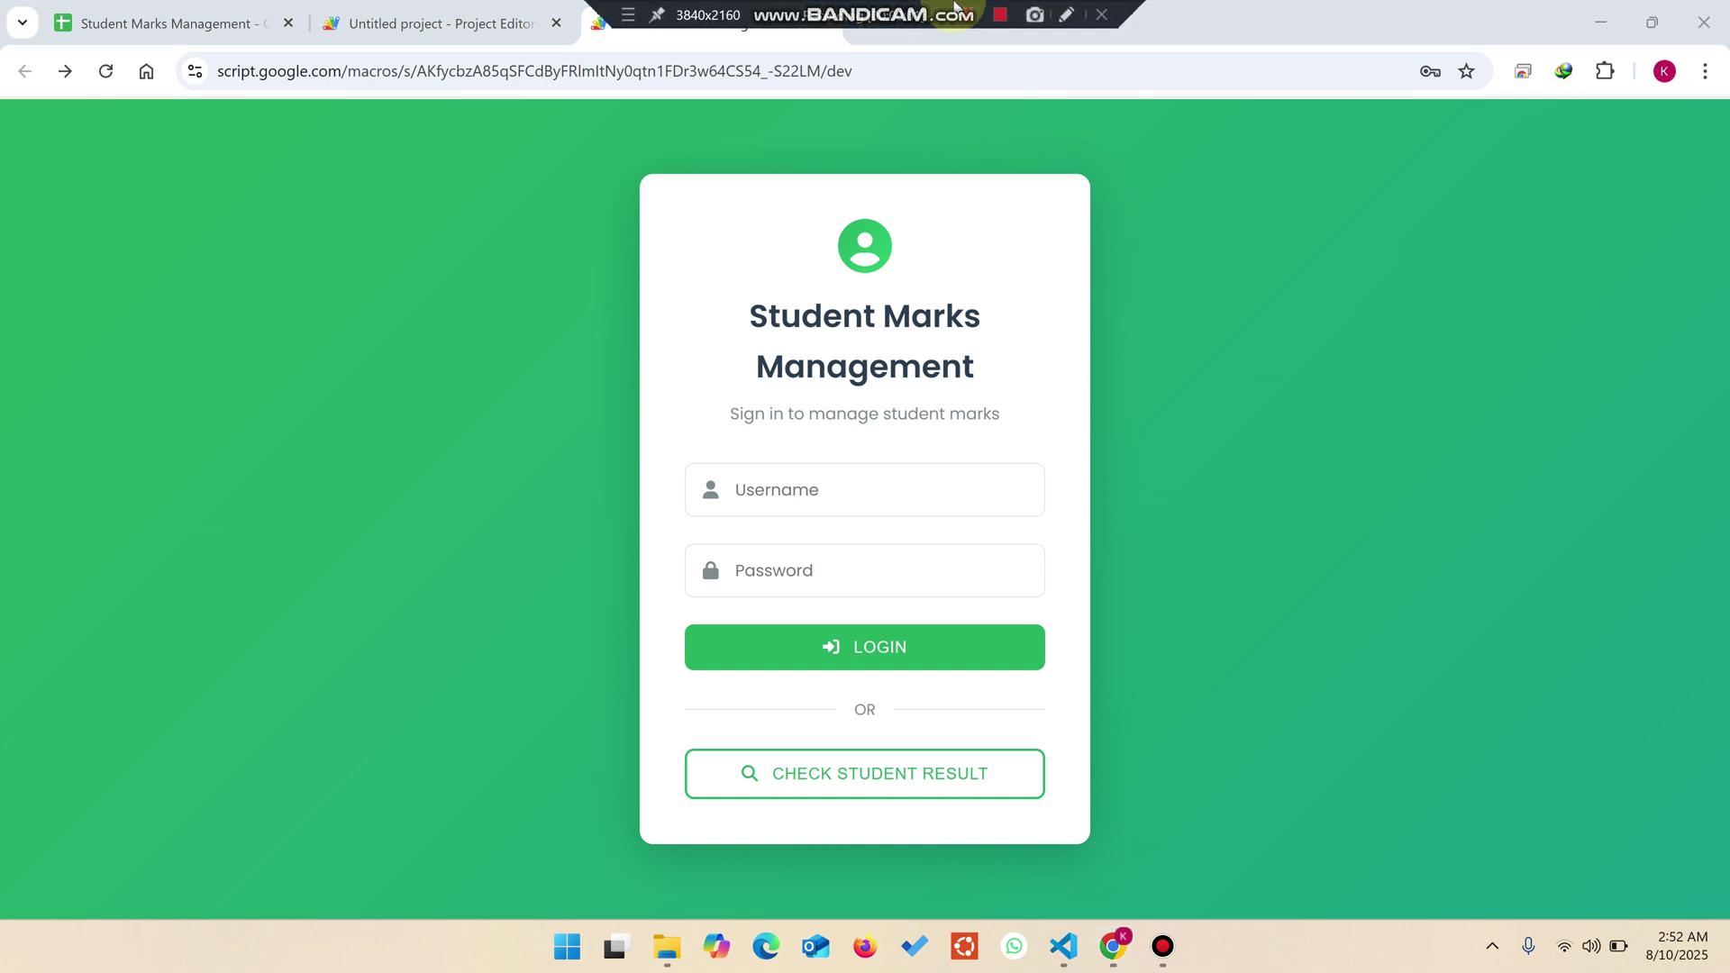
Open and close the Search Student Result modal, then bring up the spreadsheet's Login sheet
{"action": "left_click", "coordinate": [826, 349]}
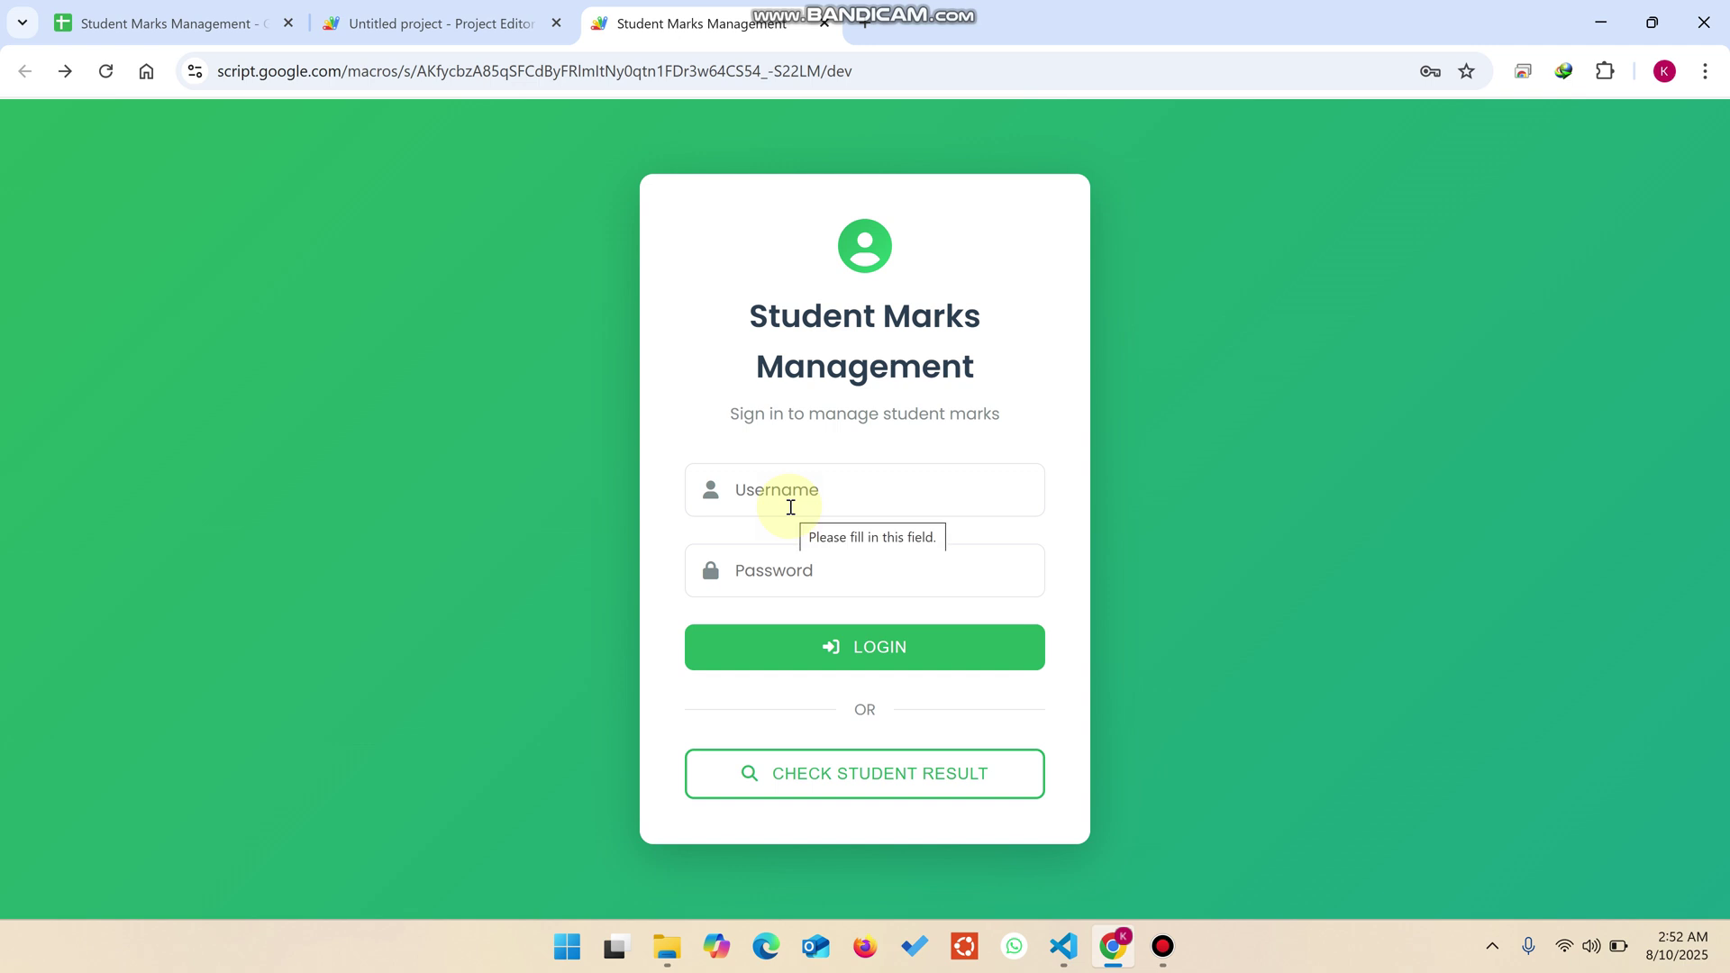
{"action": "left_click", "coordinate": [892, 788]}
{"action": "left_click", "coordinate": [1103, 429]}
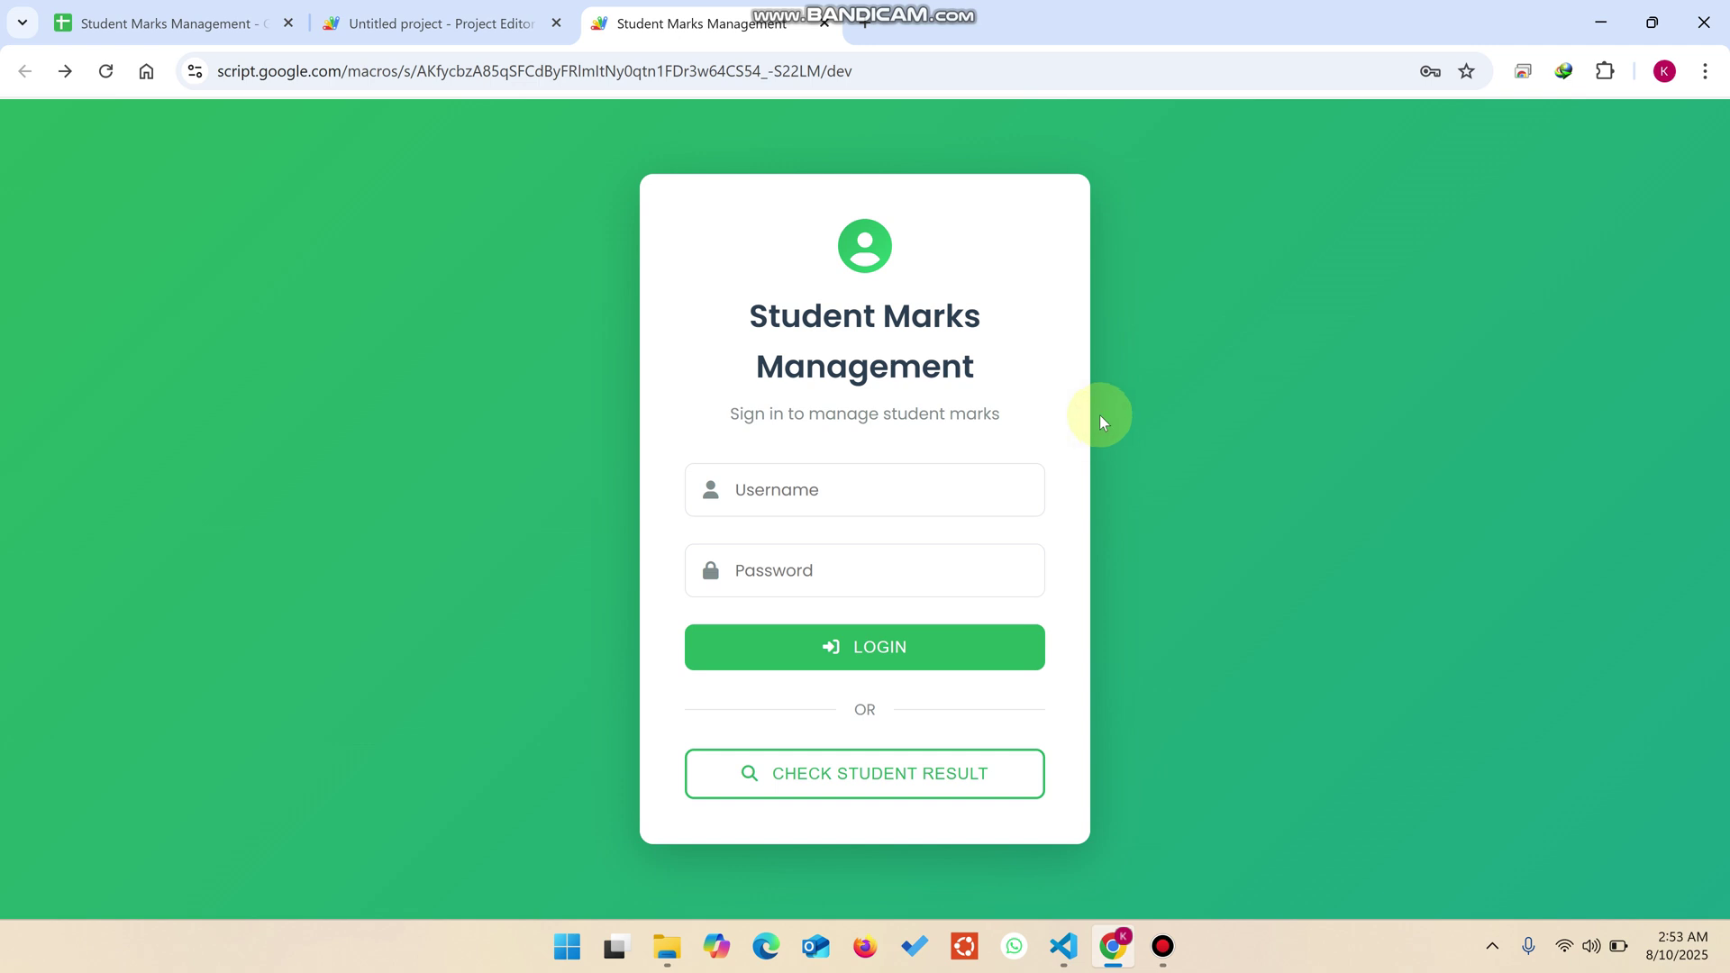
{"action": "left_click", "coordinate": [172, 24]}
Copy the teacher1 username from cell A2 of the Login sheet and return to the web app
{"action": "left_click", "coordinate": [348, 583]}
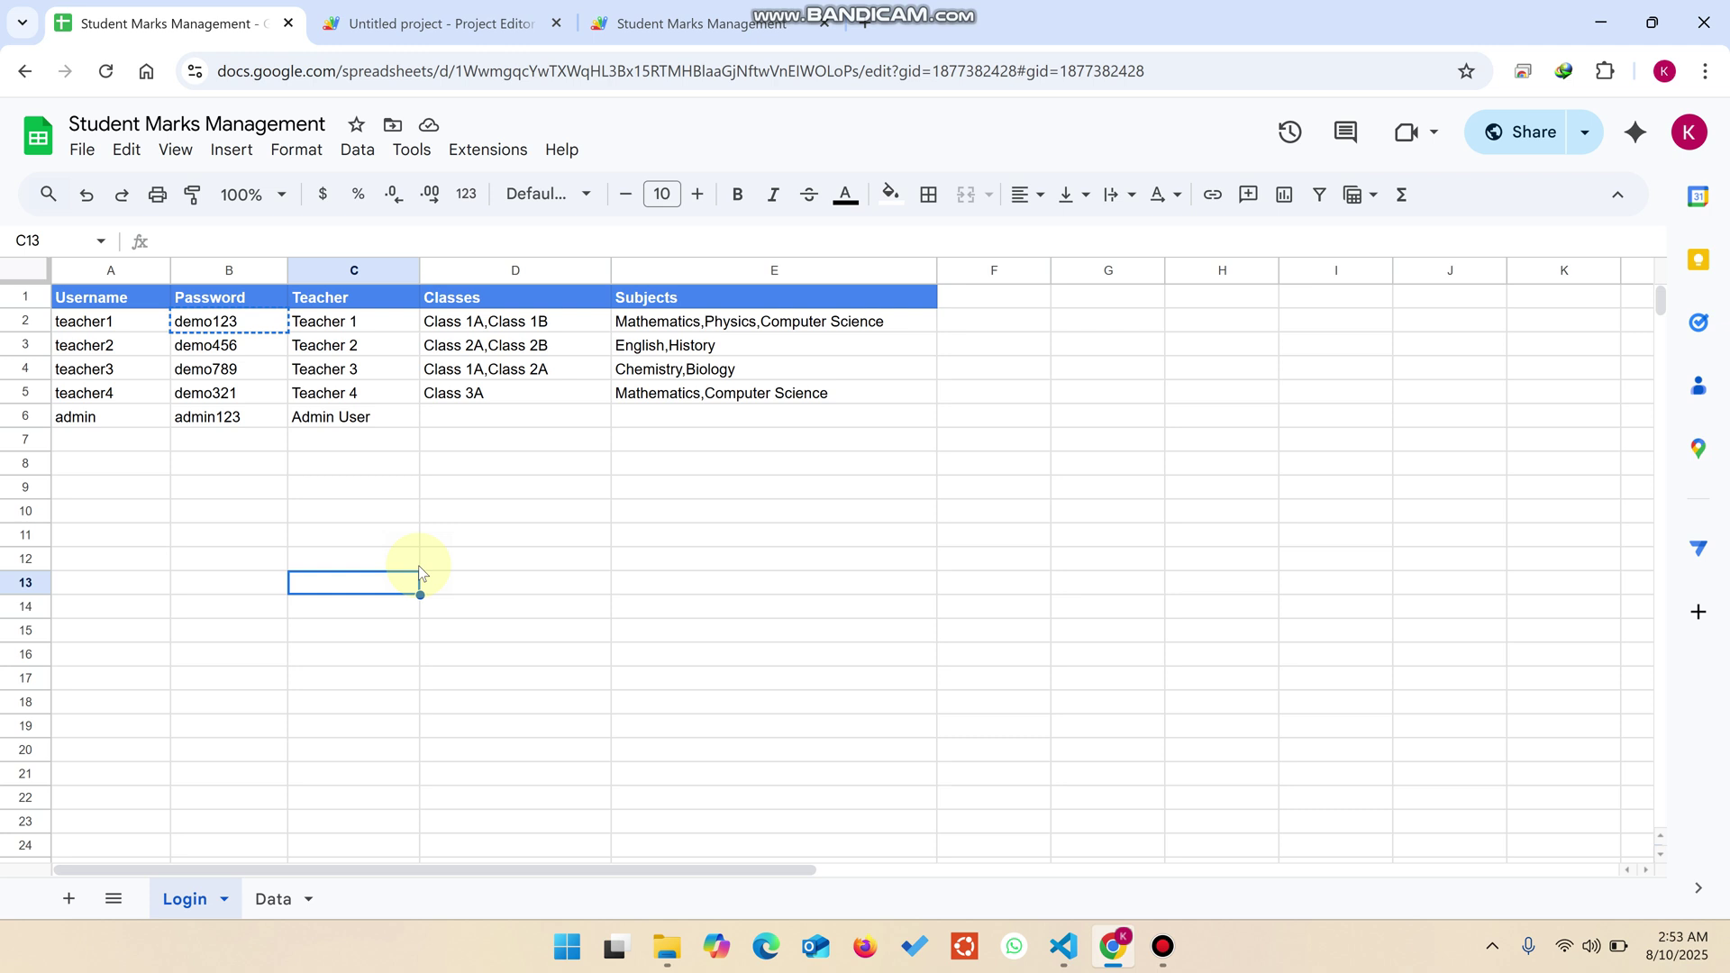
{"action": "left_click", "coordinate": [133, 330]}
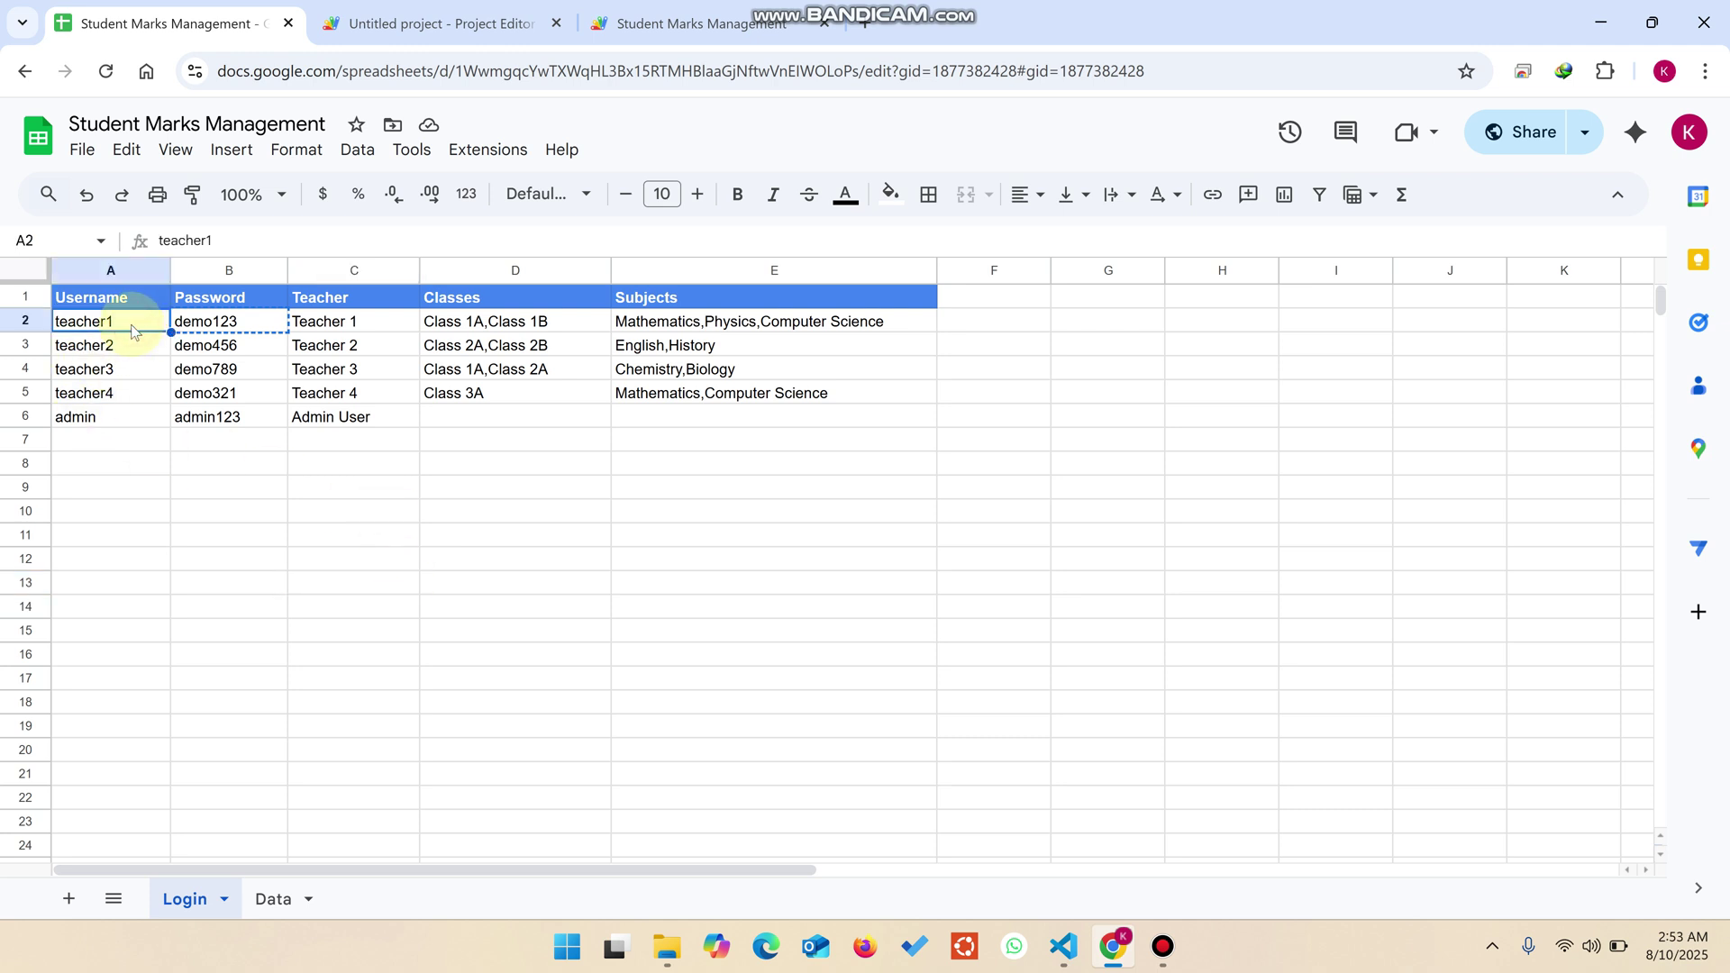
{"action": "left_click", "coordinate": [138, 422]}
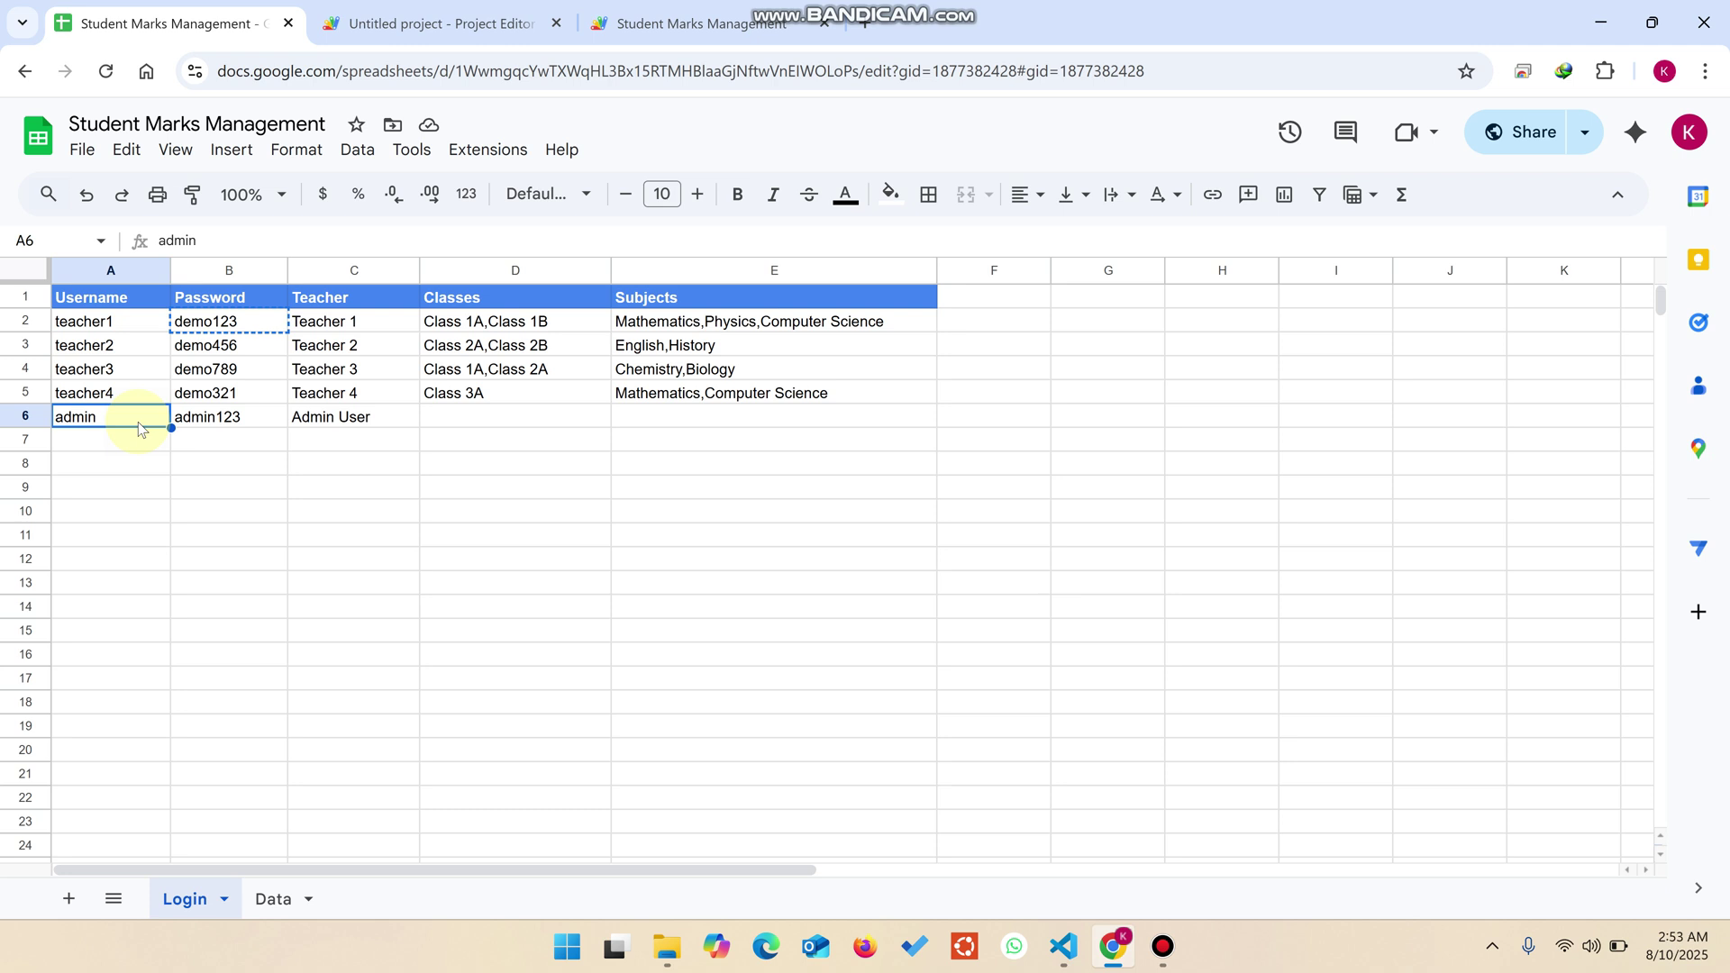
{"action": "left_click", "coordinate": [130, 323]}
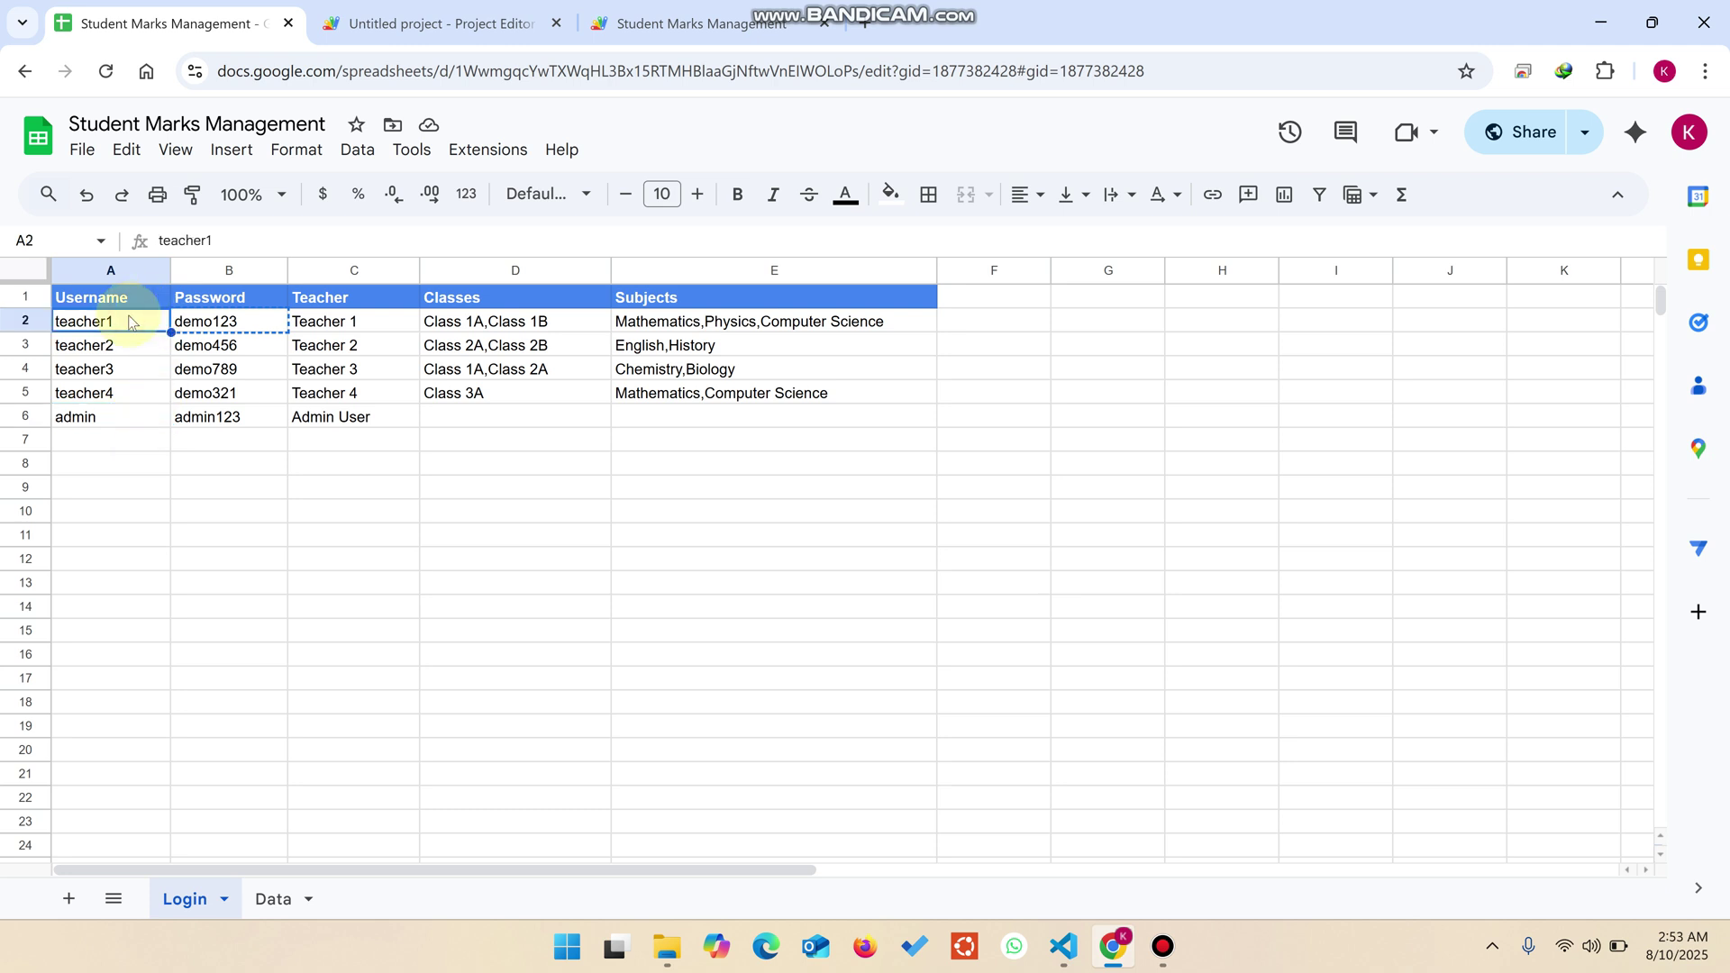
{"action": "key", "text": "ctrl+c"}
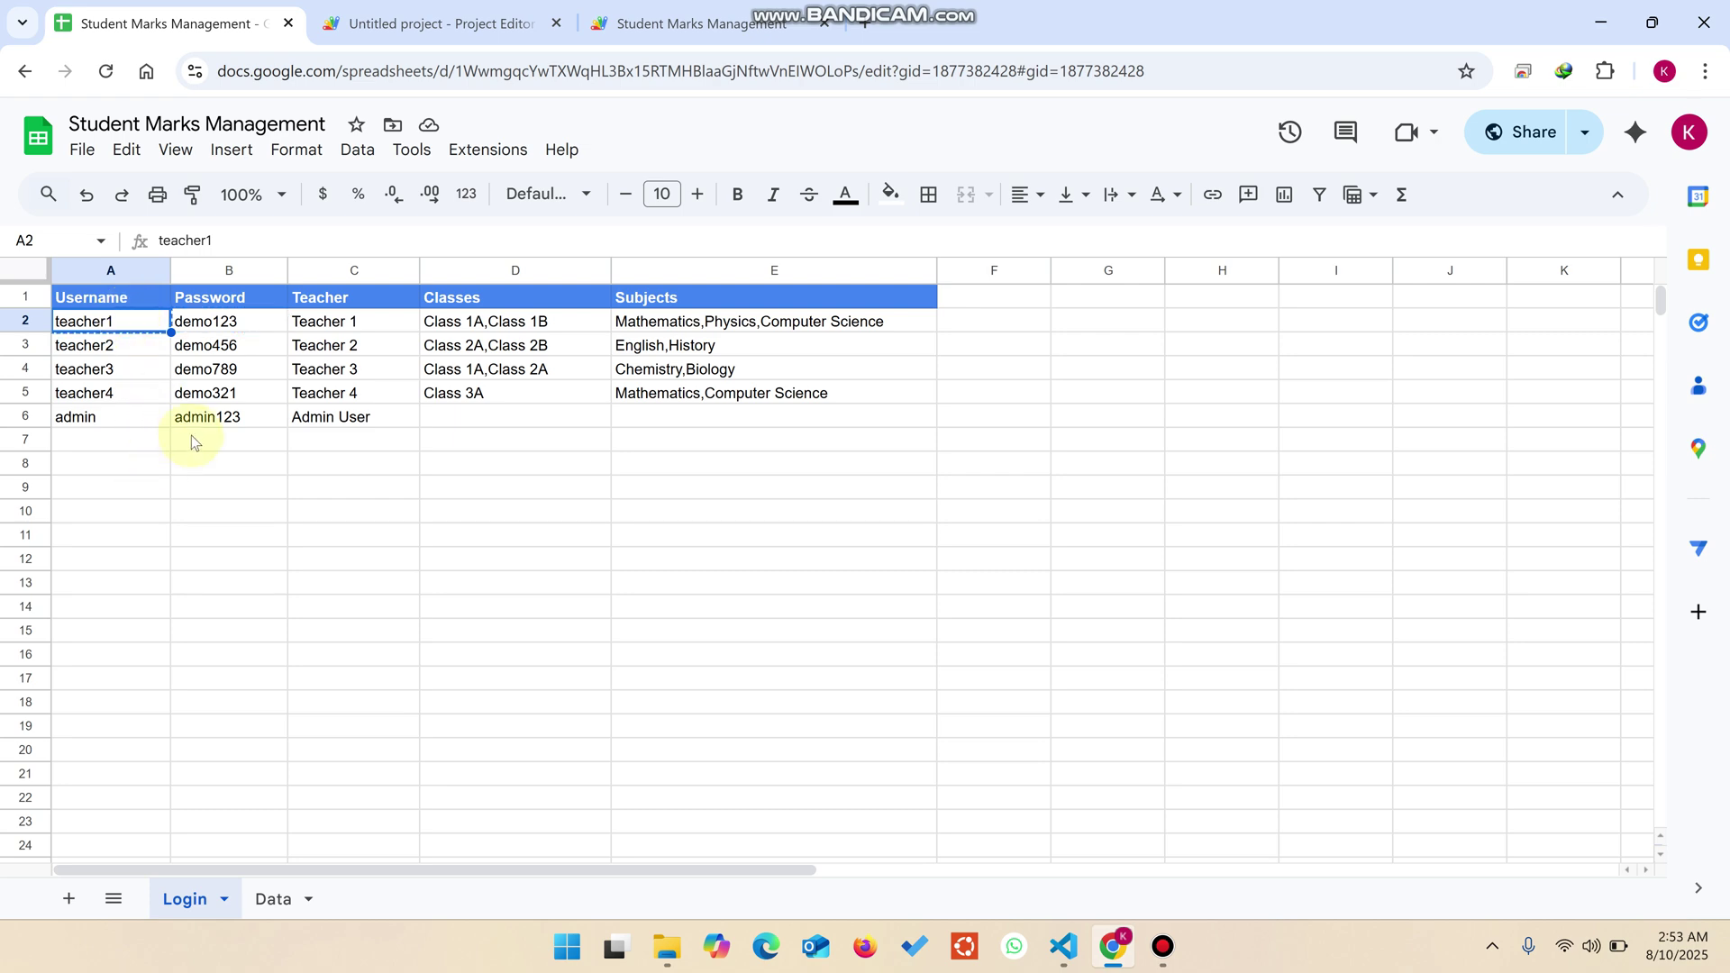
{"action": "left_click", "coordinate": [694, 23]}
Sign in as teacher1 by pasting the username from A2 and the password from B2
{"action": "left_click", "coordinate": [816, 478]}
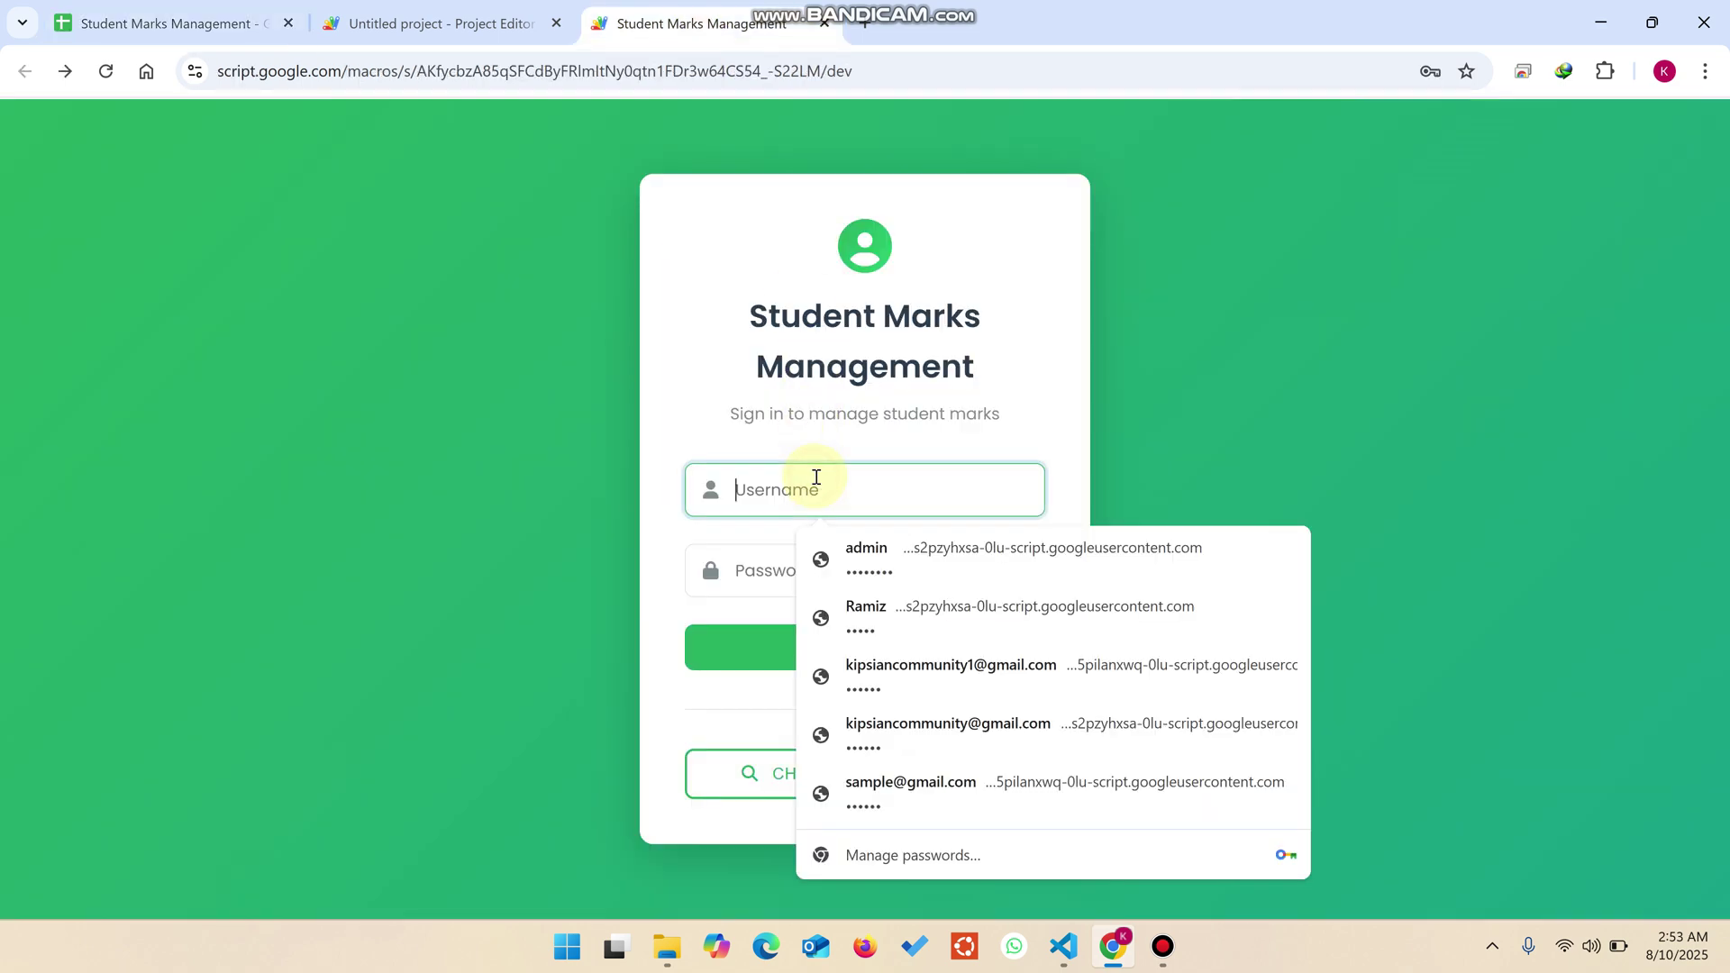
{"action": "key", "text": "ctrl+v"}
{"action": "key", "text": "ctrl+1"}
{"action": "left_click", "coordinate": [253, 327]}
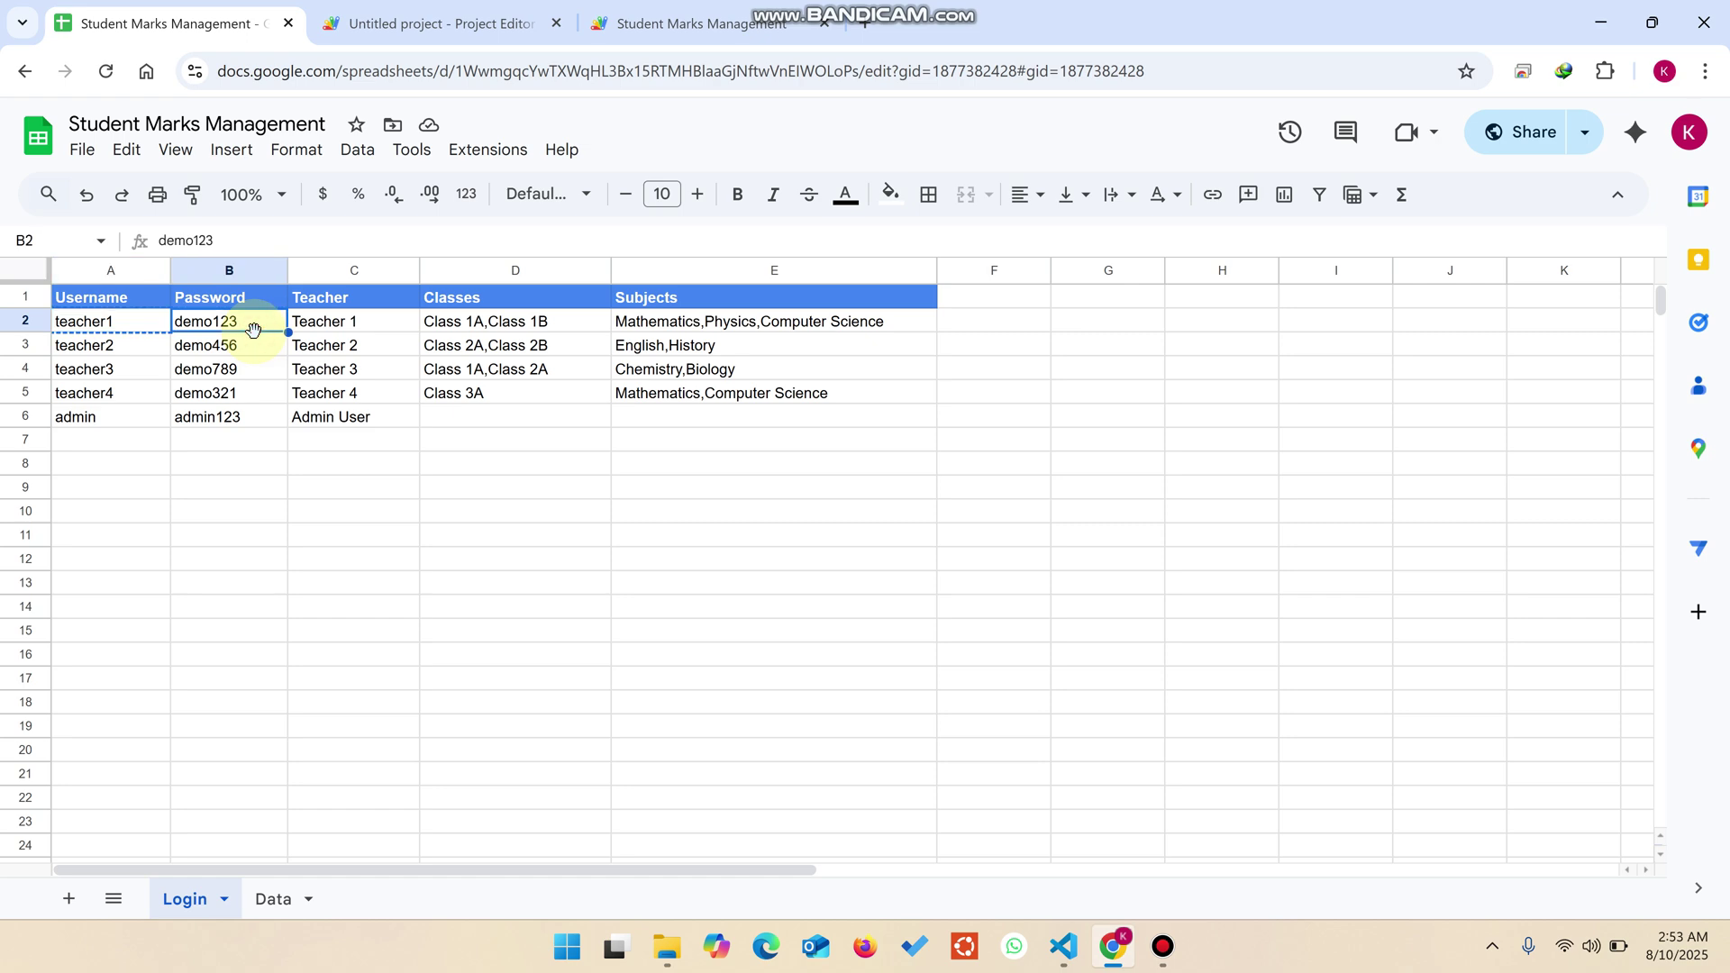
{"action": "key", "text": "ctrl+c"}
{"action": "key", "text": "ctrl+3"}
{"action": "left_click", "coordinate": [830, 584]}
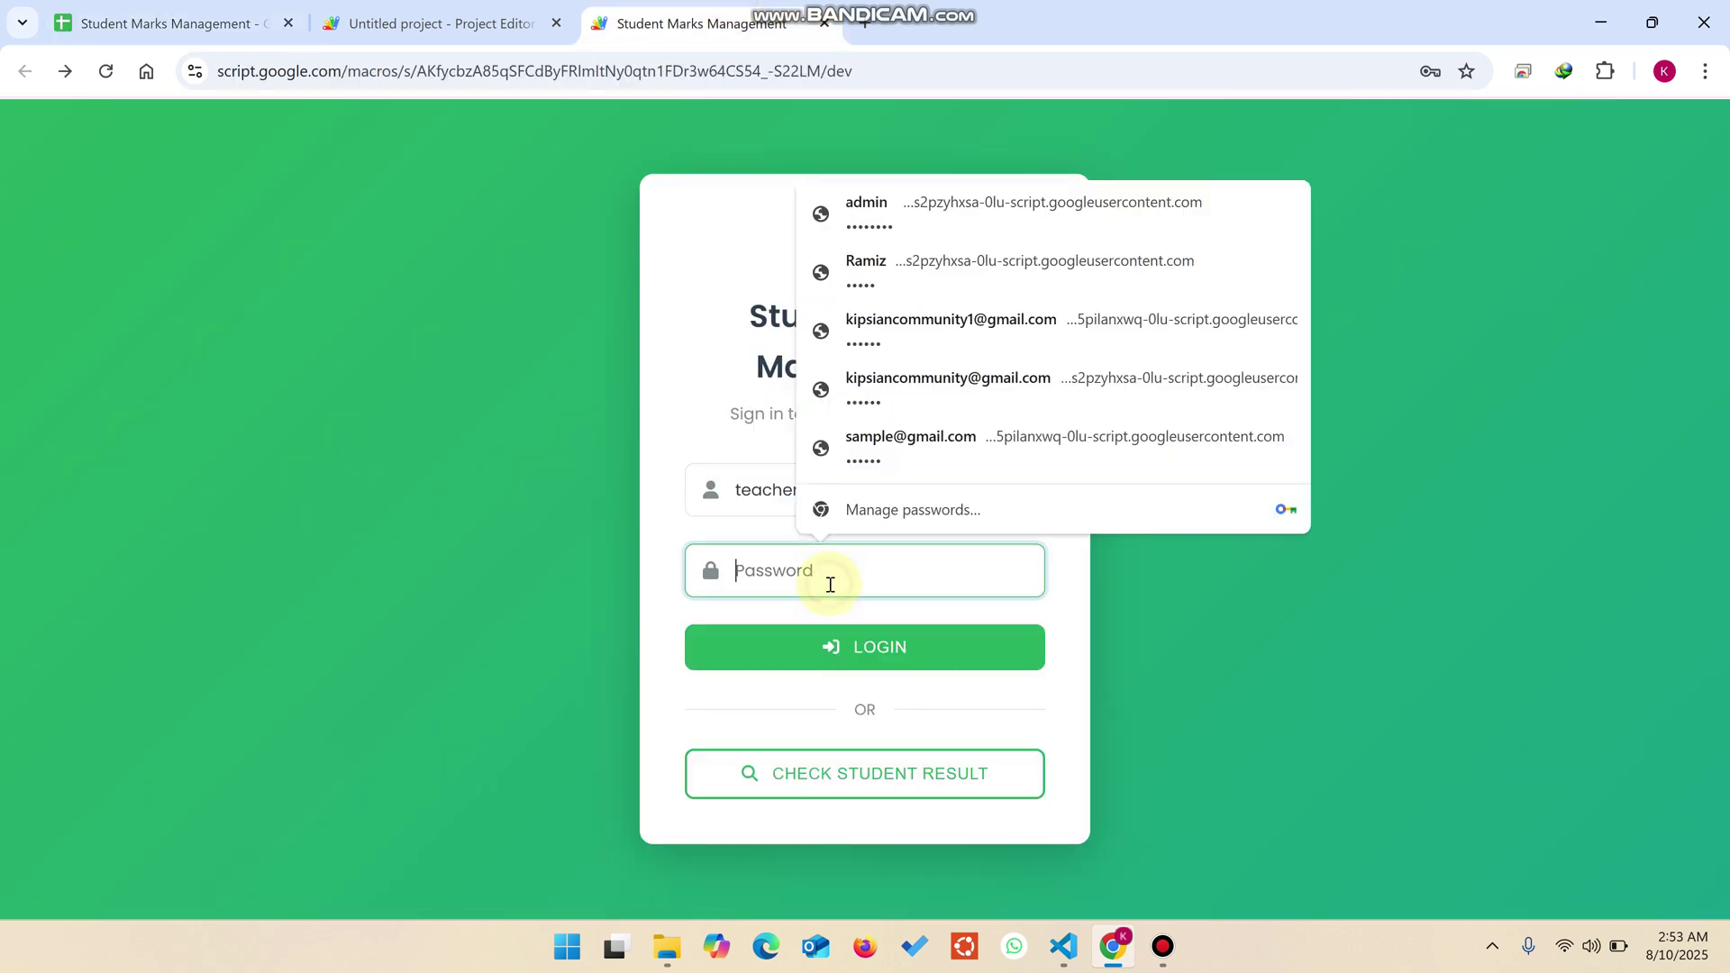
{"action": "key", "text": "ctrl+v"}
{"action": "left_click", "coordinate": [847, 647]}
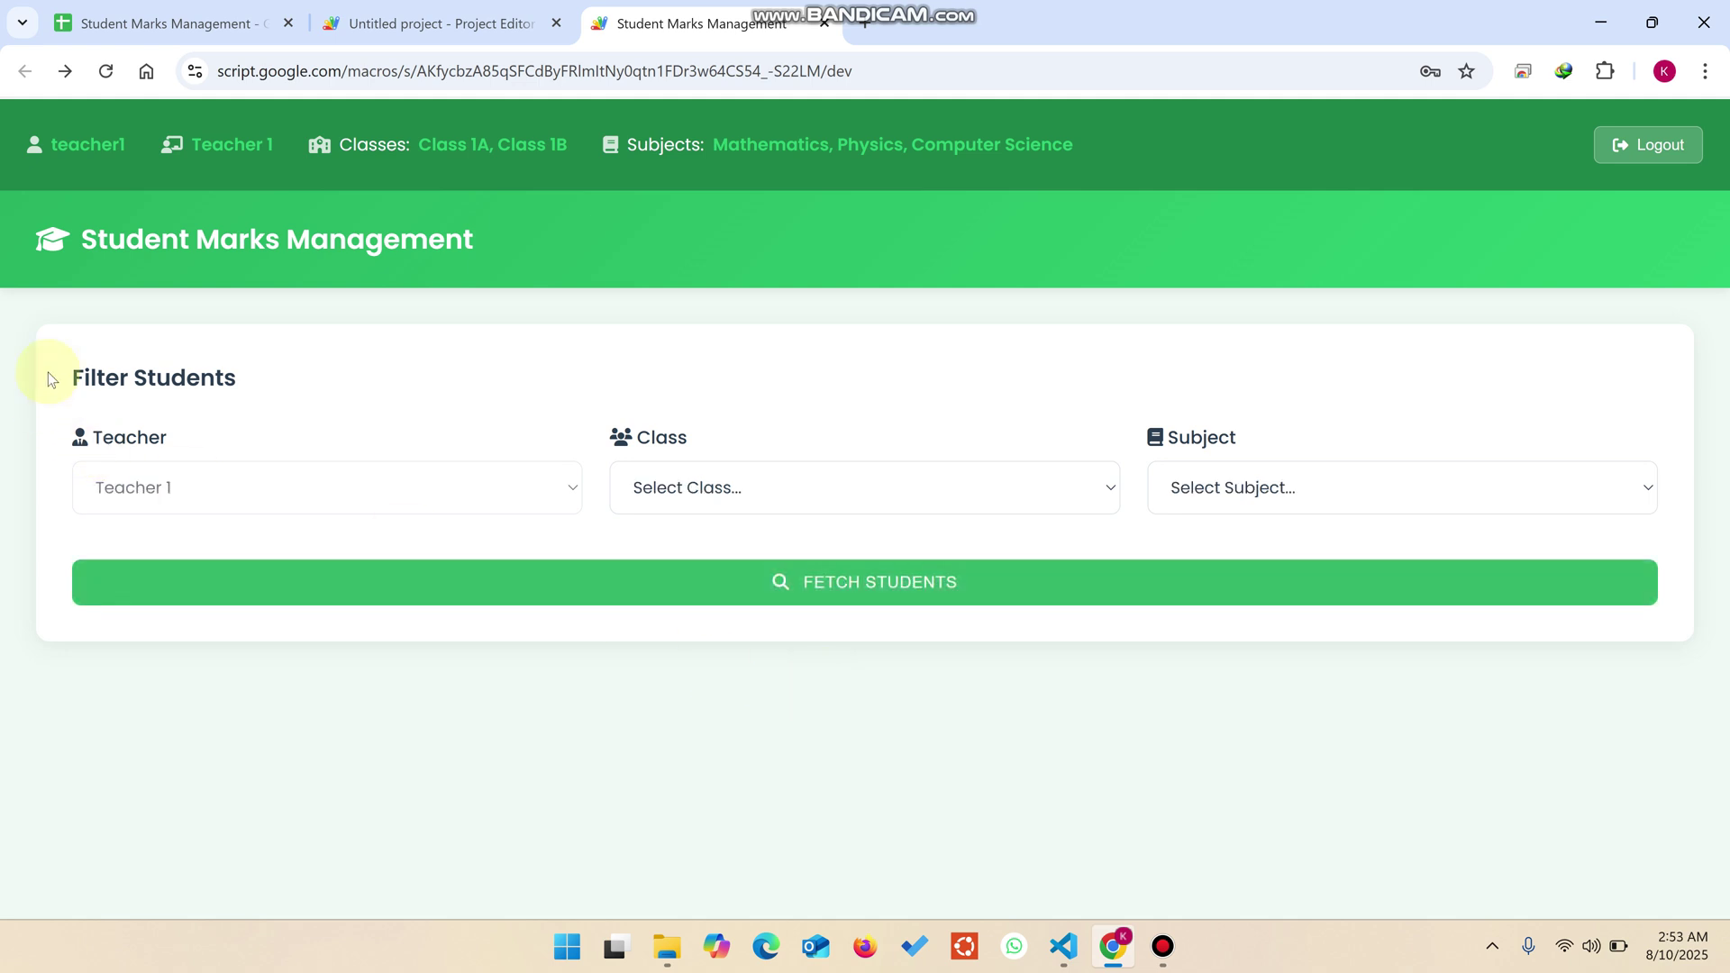
Review teacher1's name, Class 1A and Class 1B, and subjects, check the Class dropdown, then return to the spreadsheet
{"action": "left_click_drag", "start_coordinate": [134, 149], "coordinate": [53, 155]}
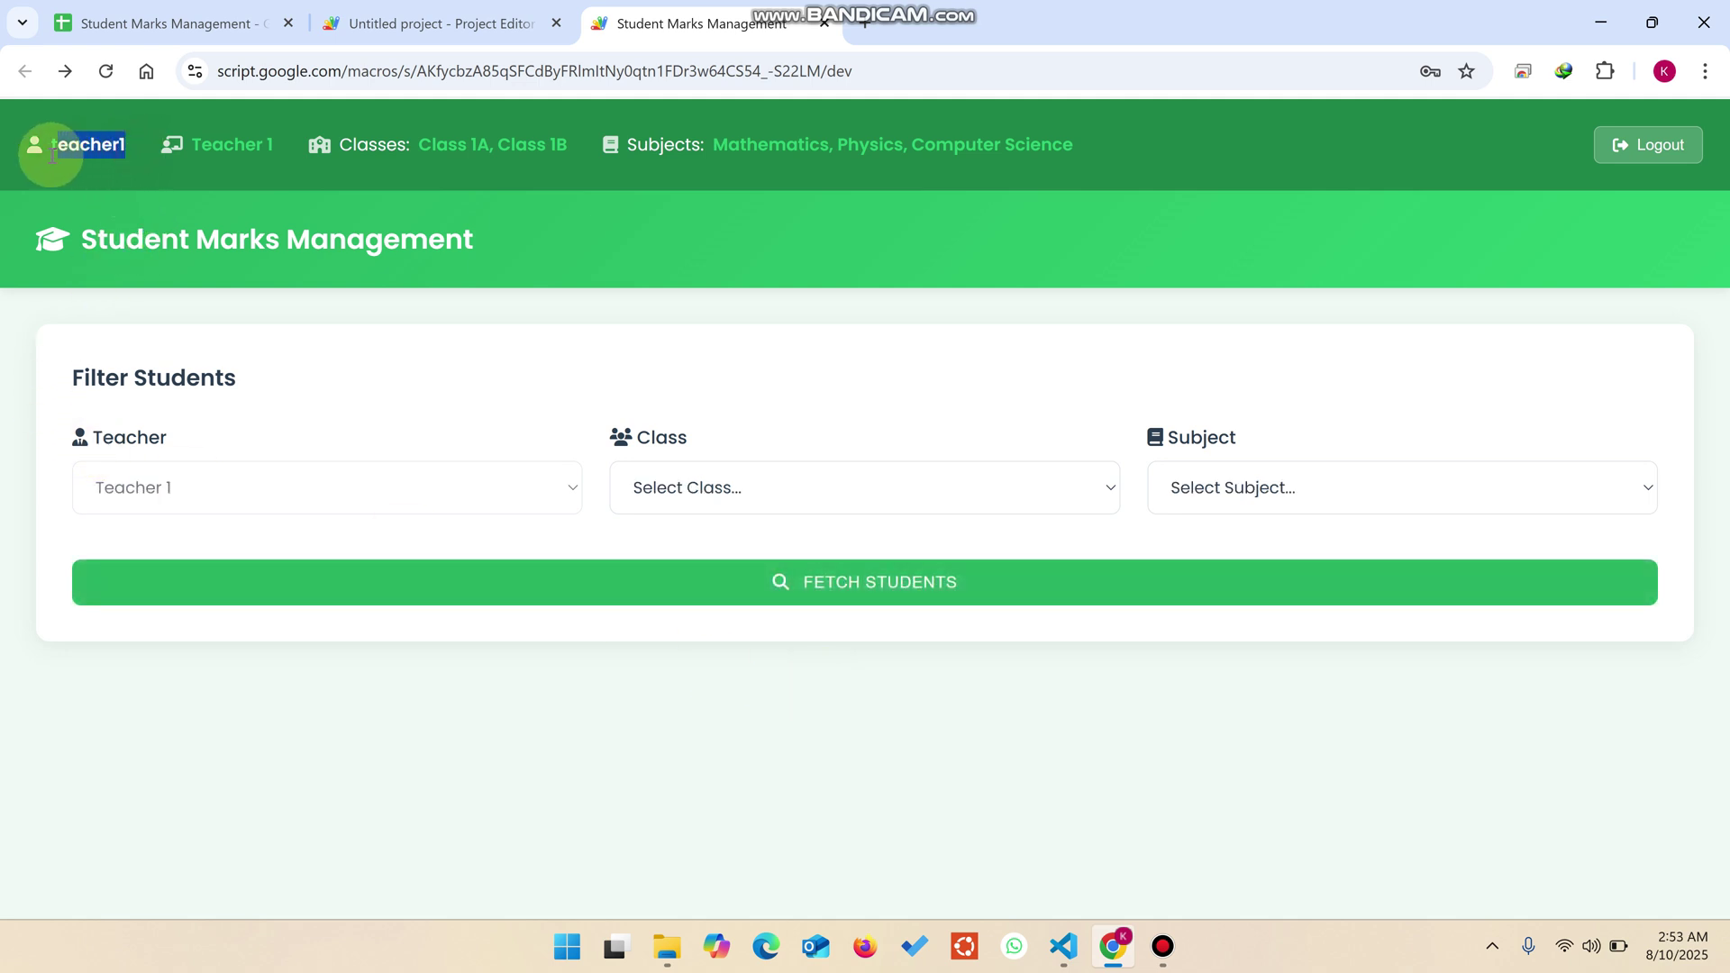
{"action": "left_click_drag", "start_coordinate": [284, 146], "coordinate": [185, 141]}
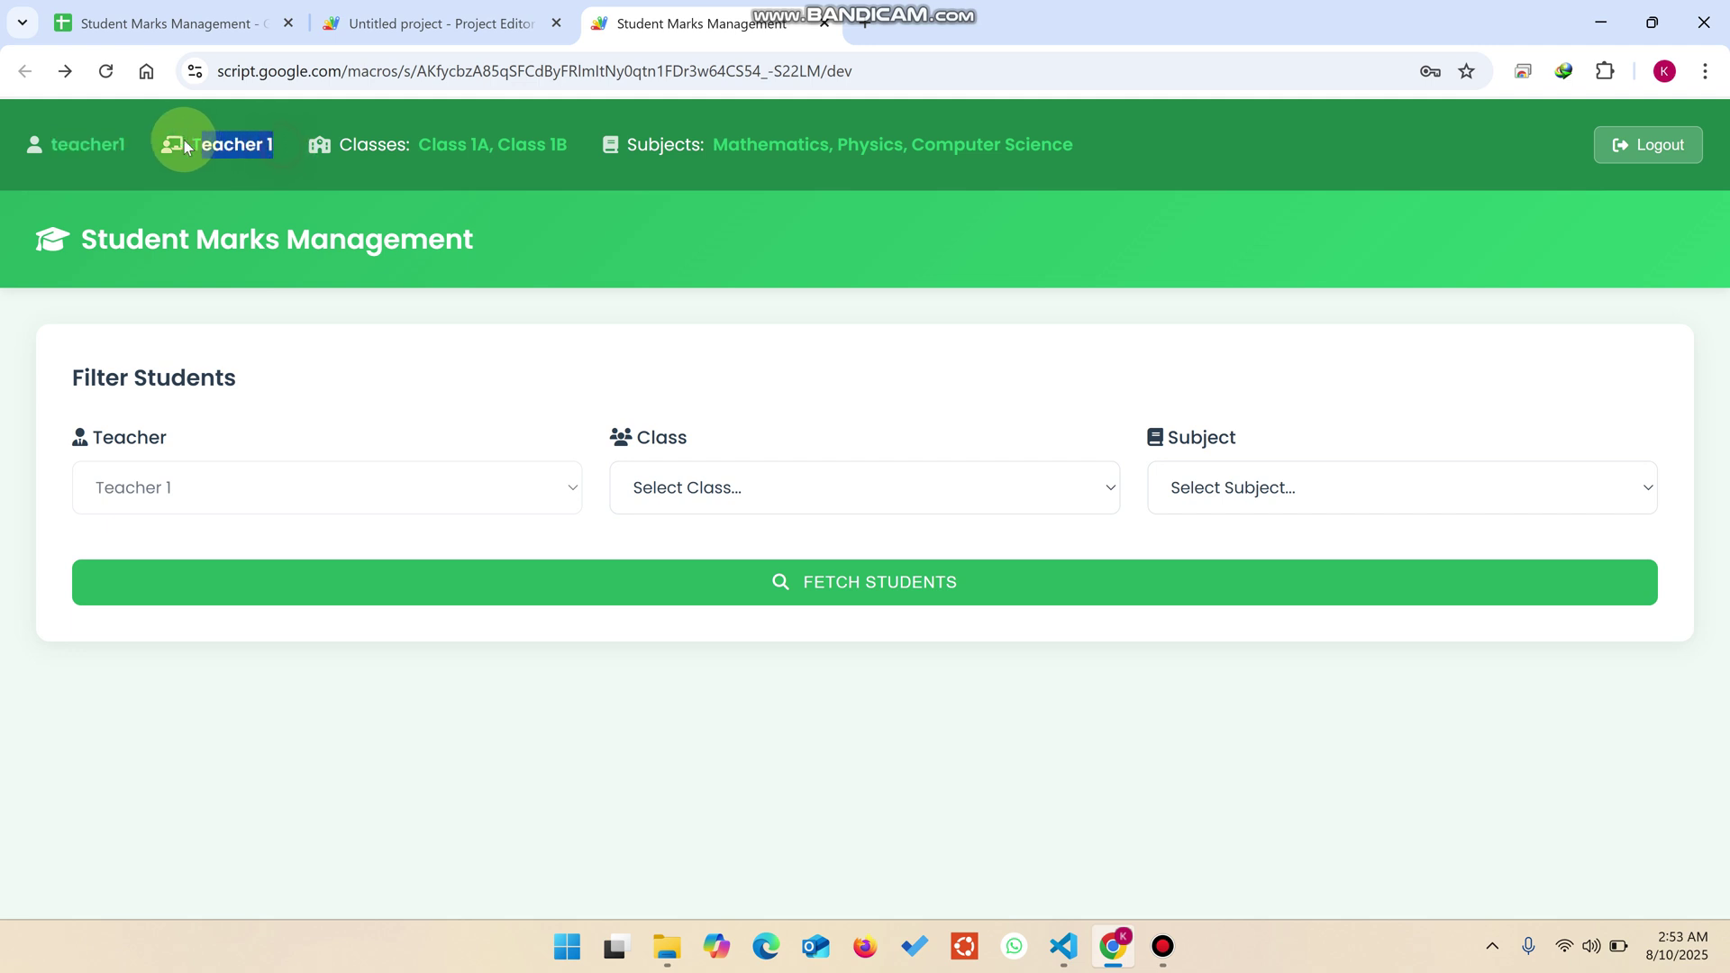
{"action": "left_click_drag", "start_coordinate": [574, 147], "coordinate": [394, 171]}
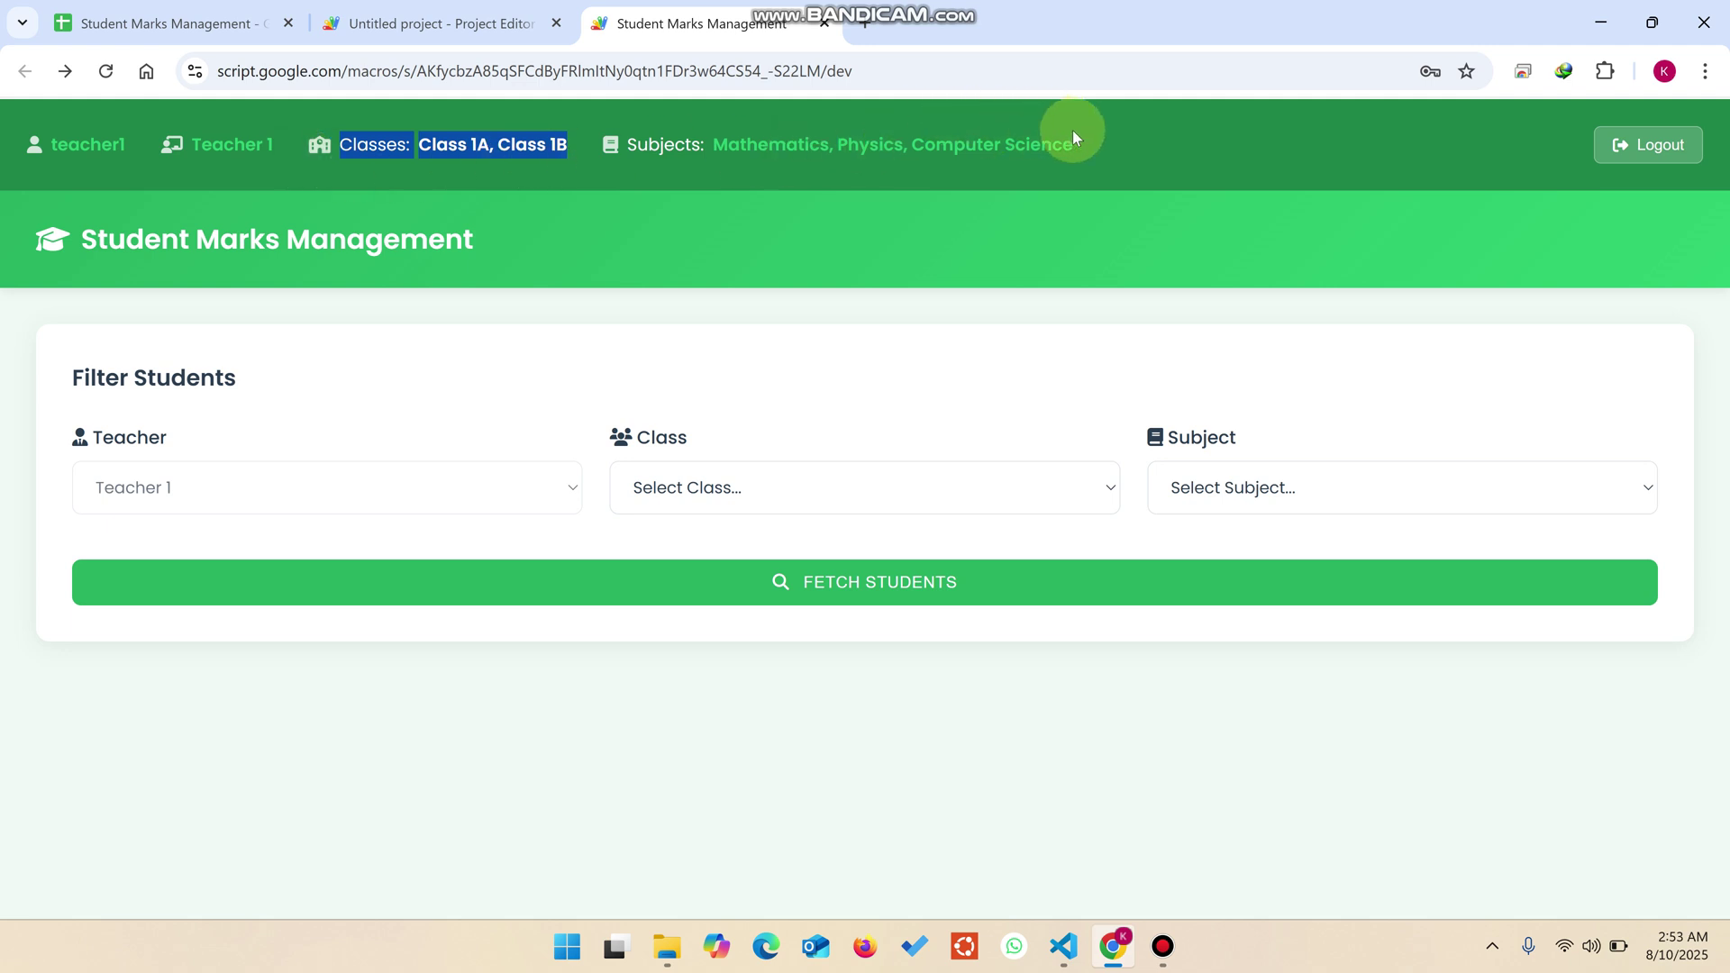
{"action": "left_click_drag", "start_coordinate": [1073, 139], "coordinate": [644, 160]}
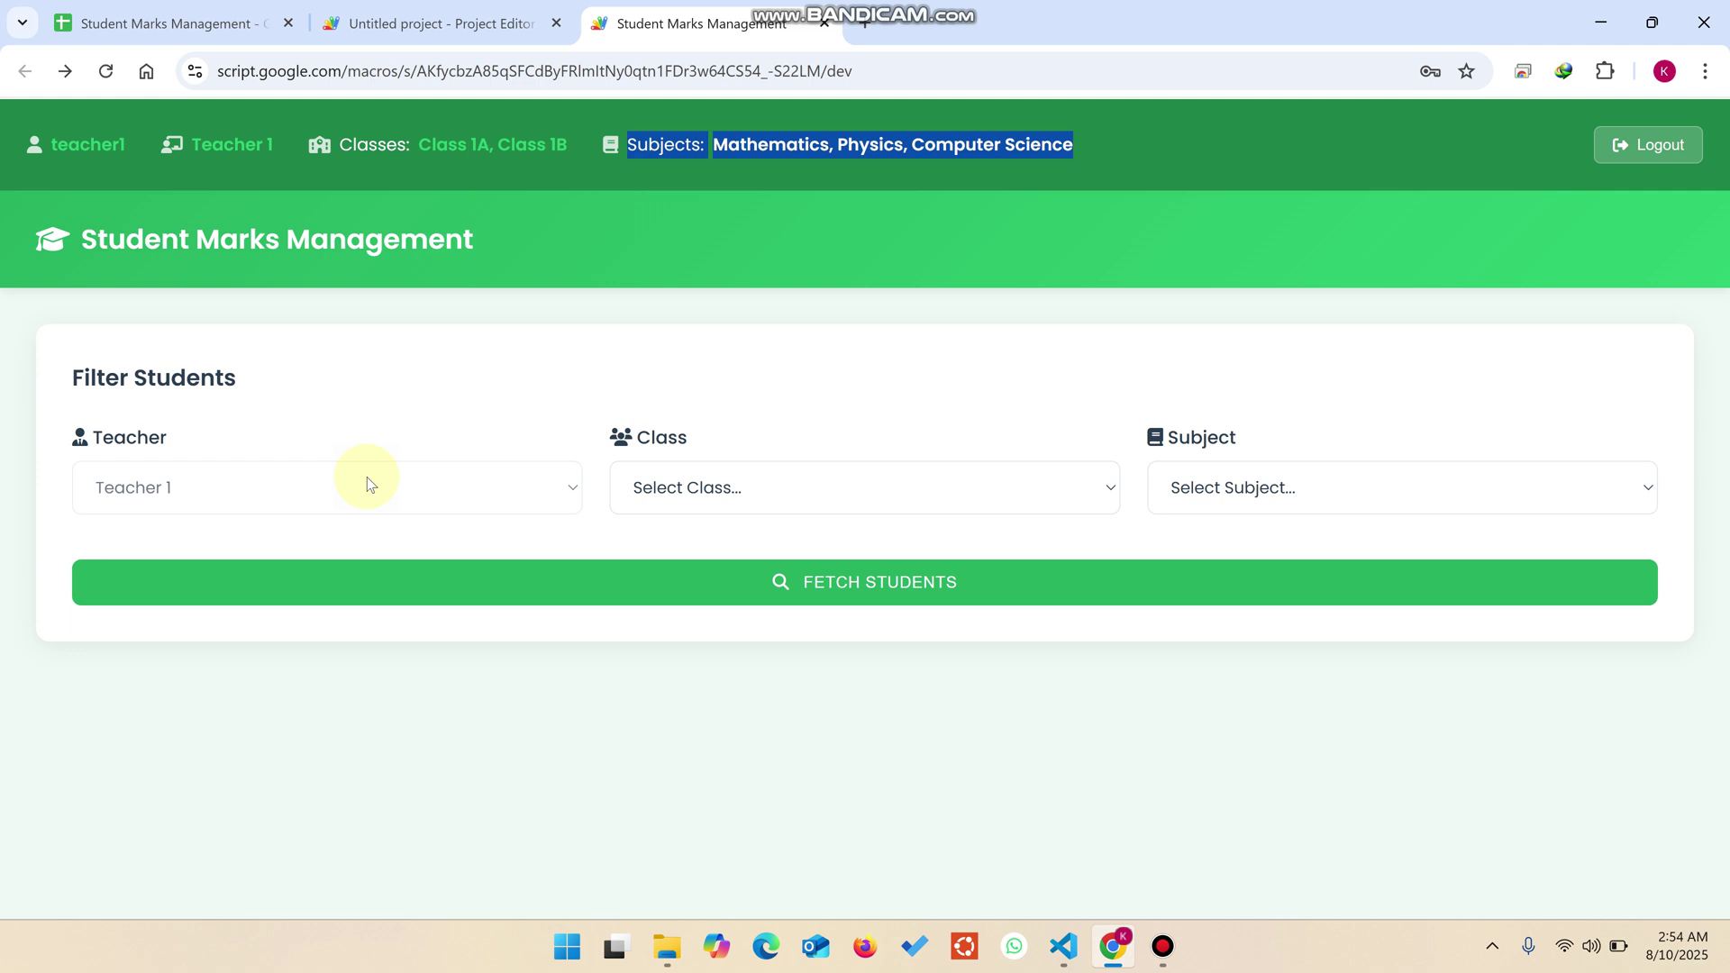
{"action": "left_click", "coordinate": [643, 488]}
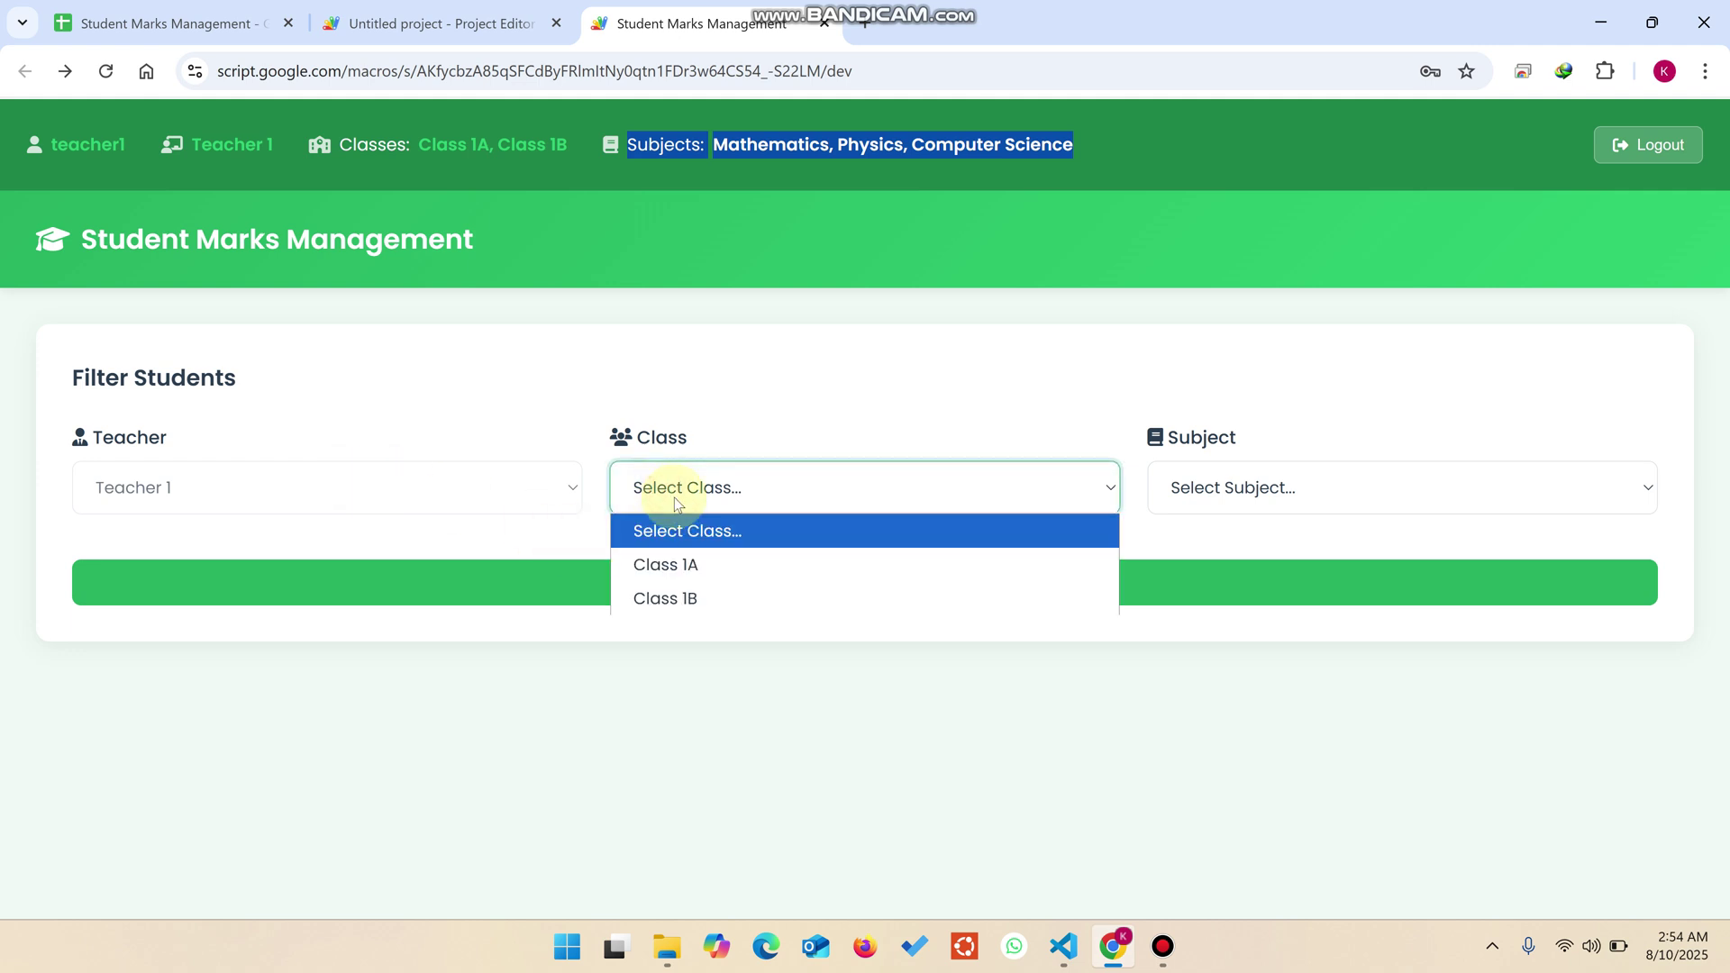
{"action": "left_click", "coordinate": [570, 149]}
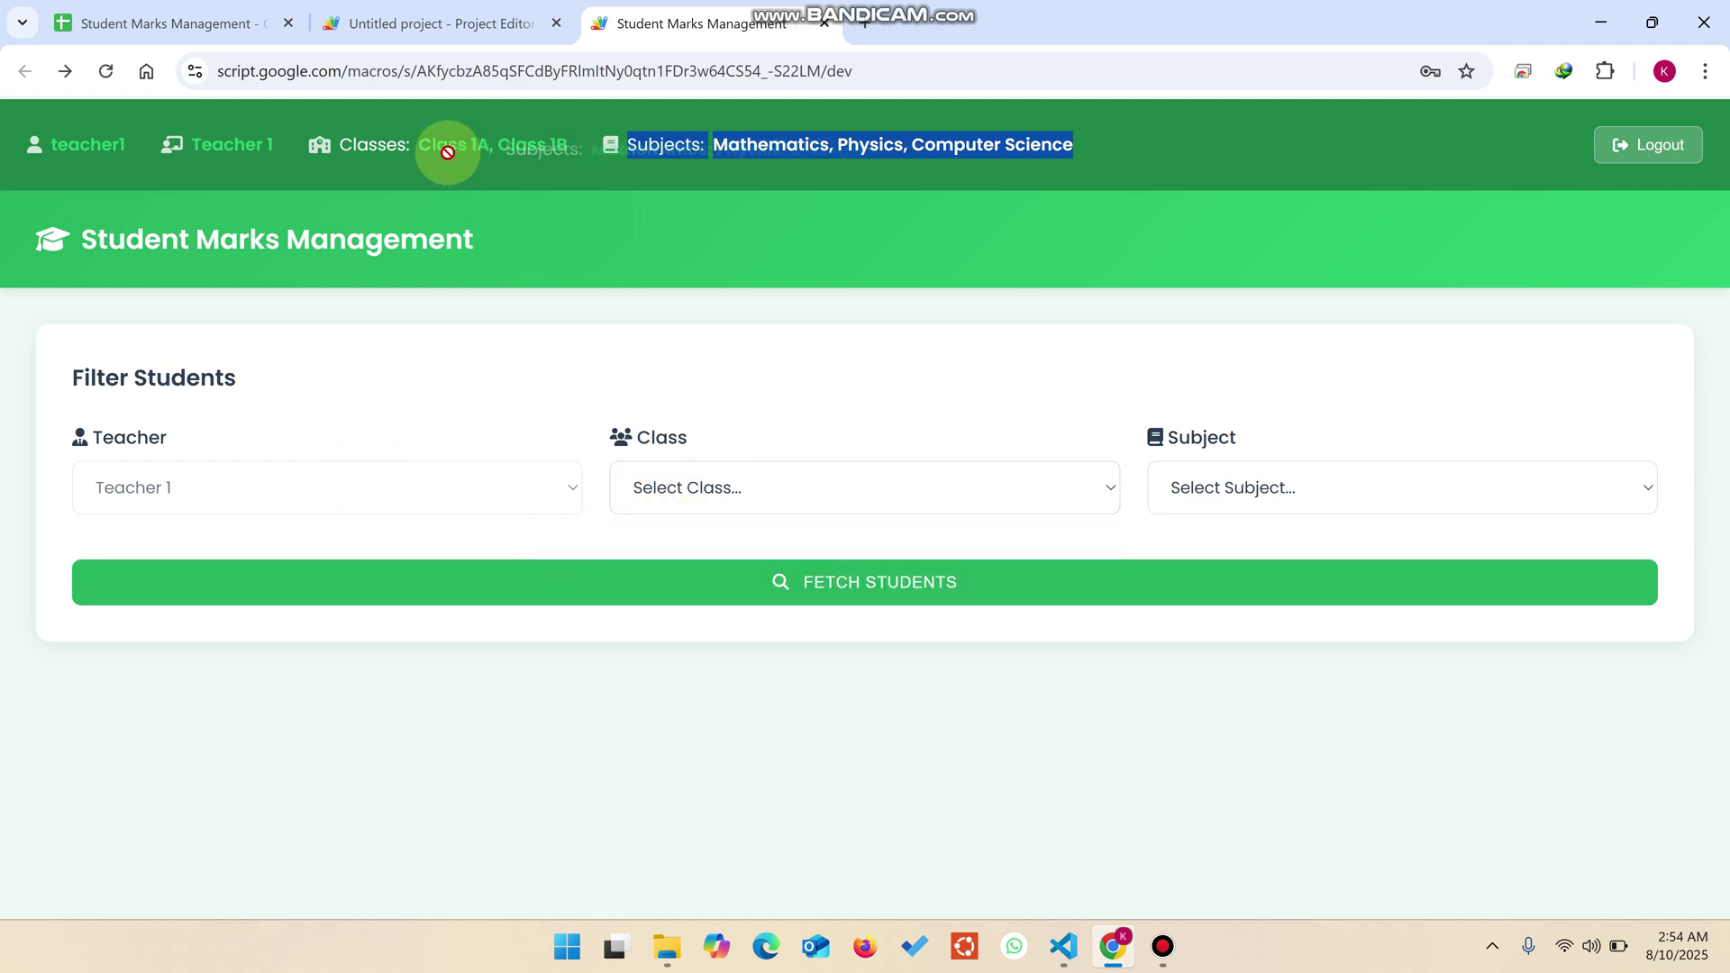
{"action": "left_click", "coordinate": [124, 7]}
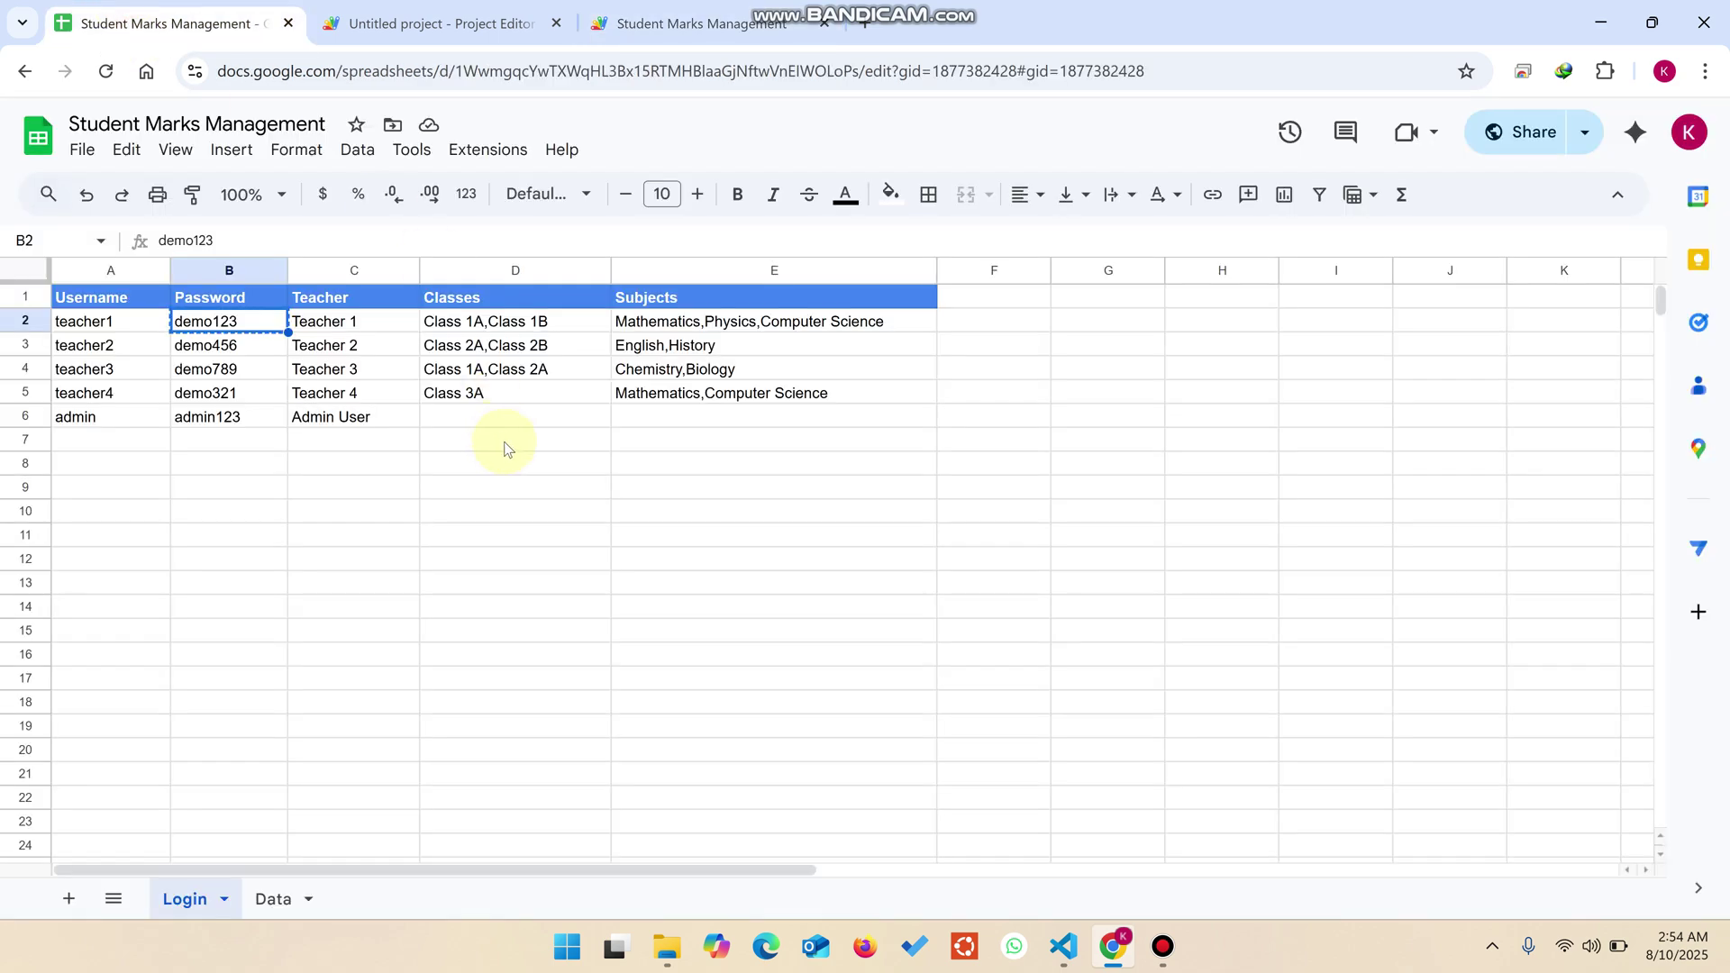
On the Data sheet, change STUDENT 2's class in C3 to Class 20 and copy it
{"action": "left_click", "coordinate": [505, 328]}
{"action": "left_click", "coordinate": [273, 899]}
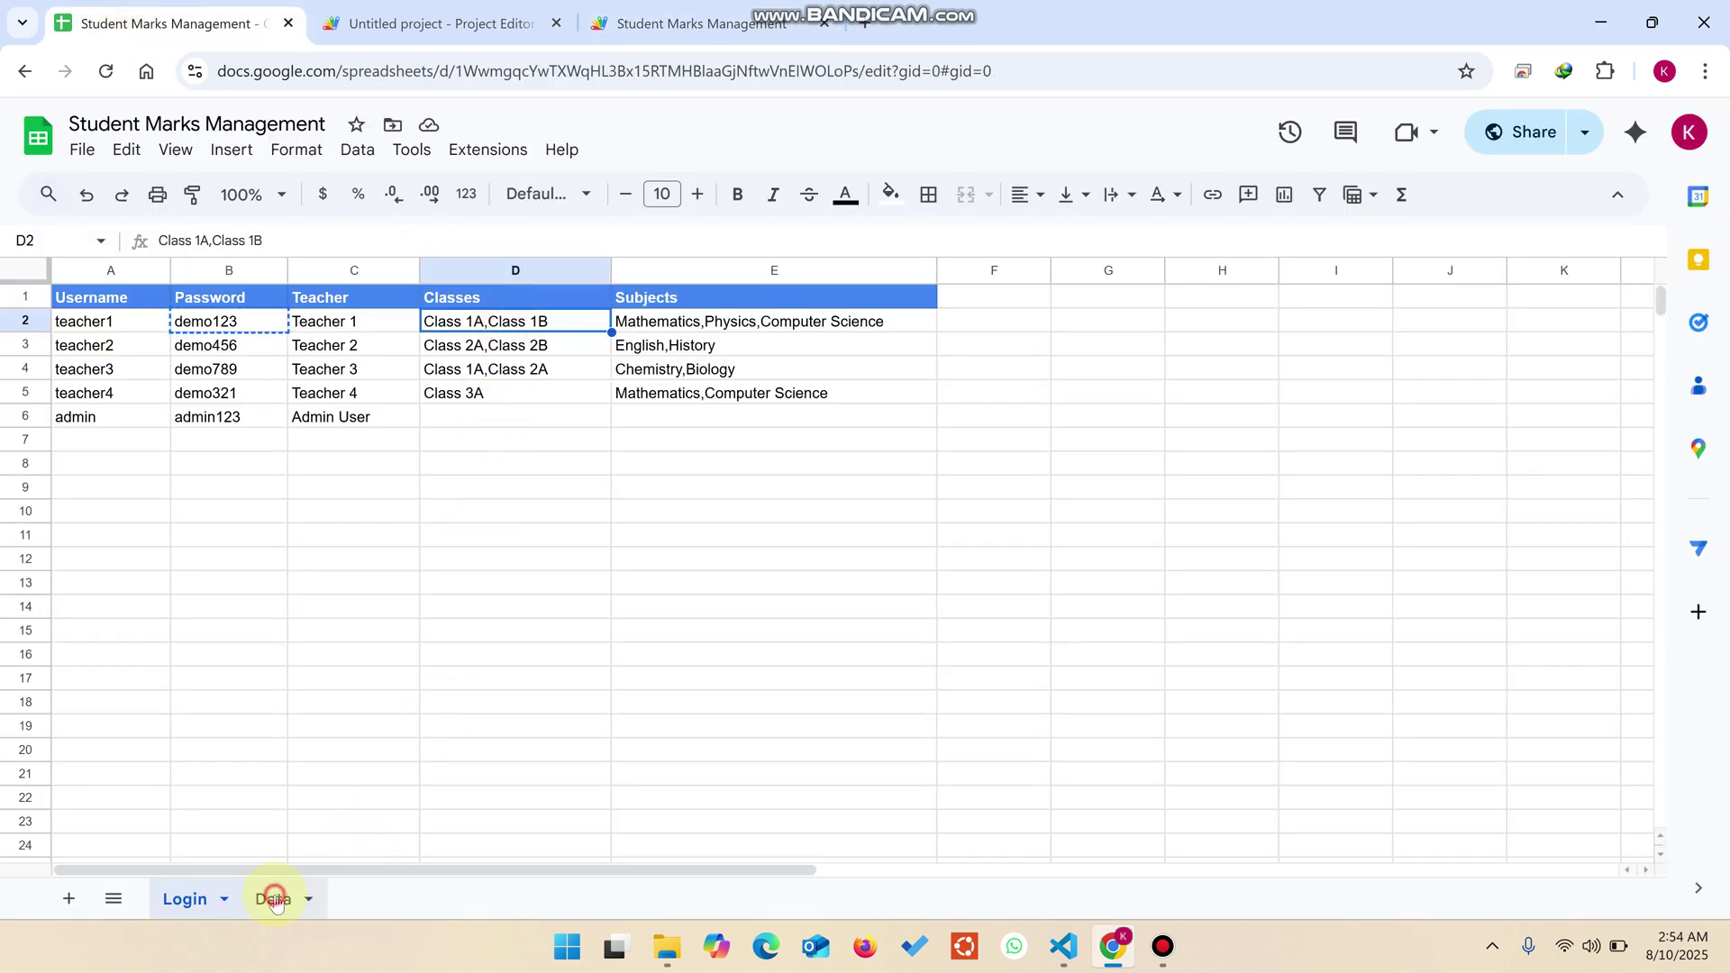
{"action": "left_click", "coordinate": [563, 490]}
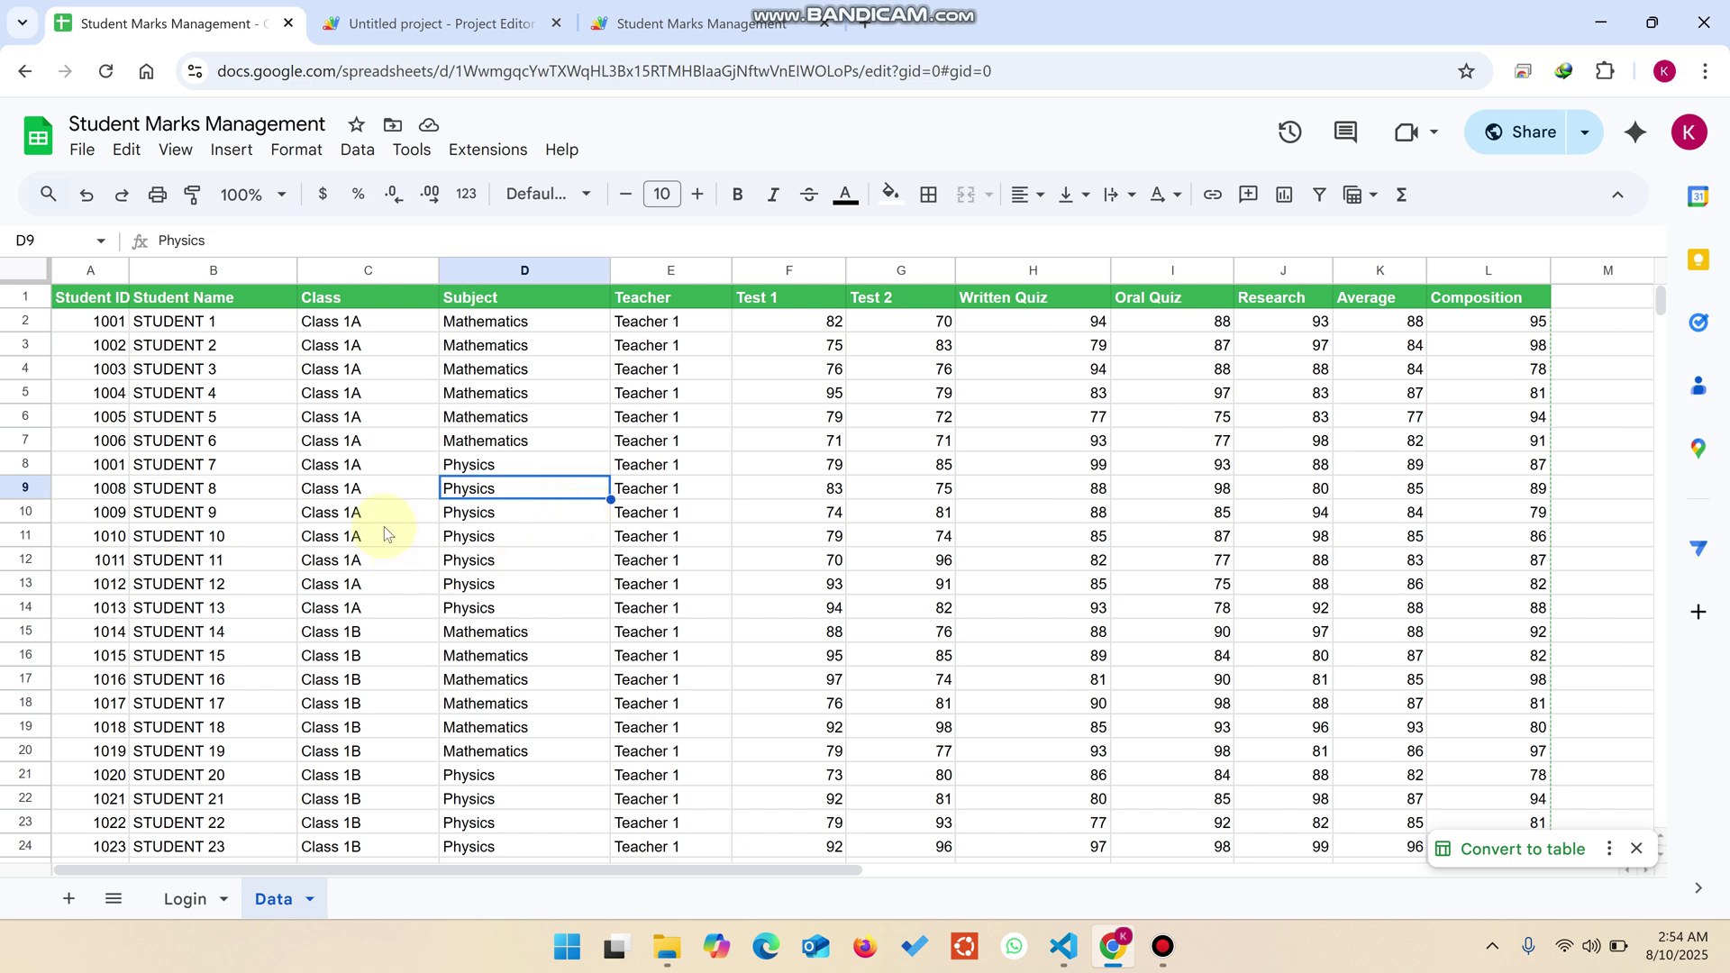
{"action": "left_click", "coordinate": [372, 328]}
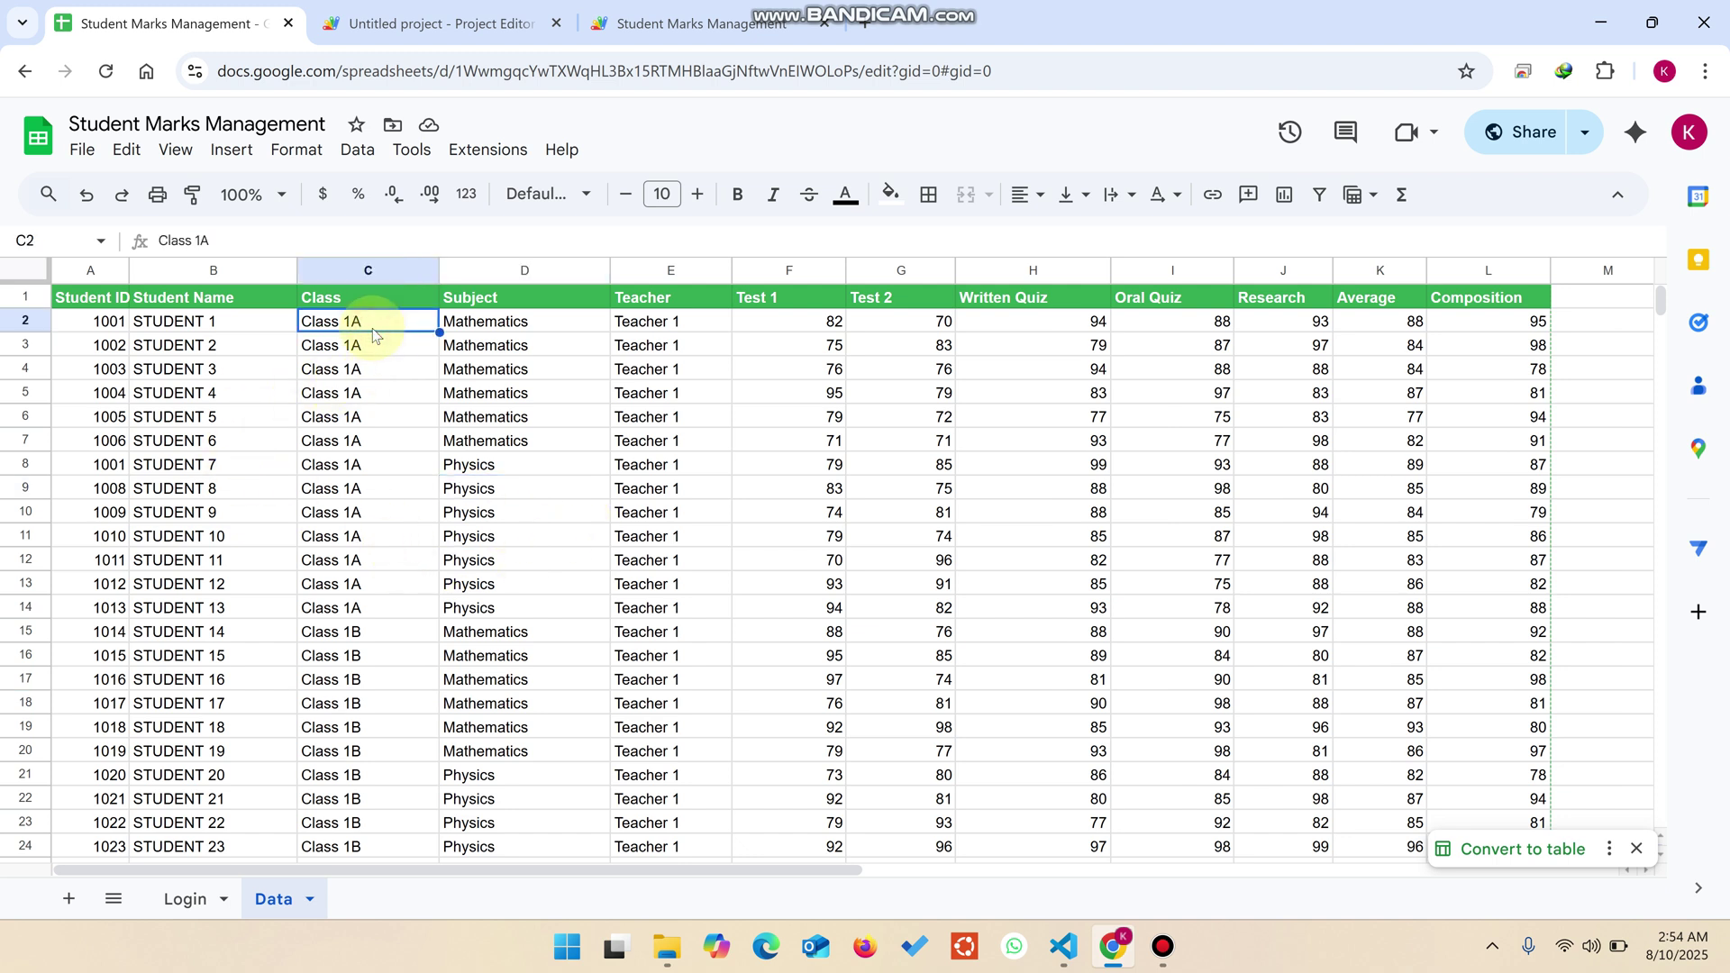
{"action": "left_click", "coordinate": [373, 351]}
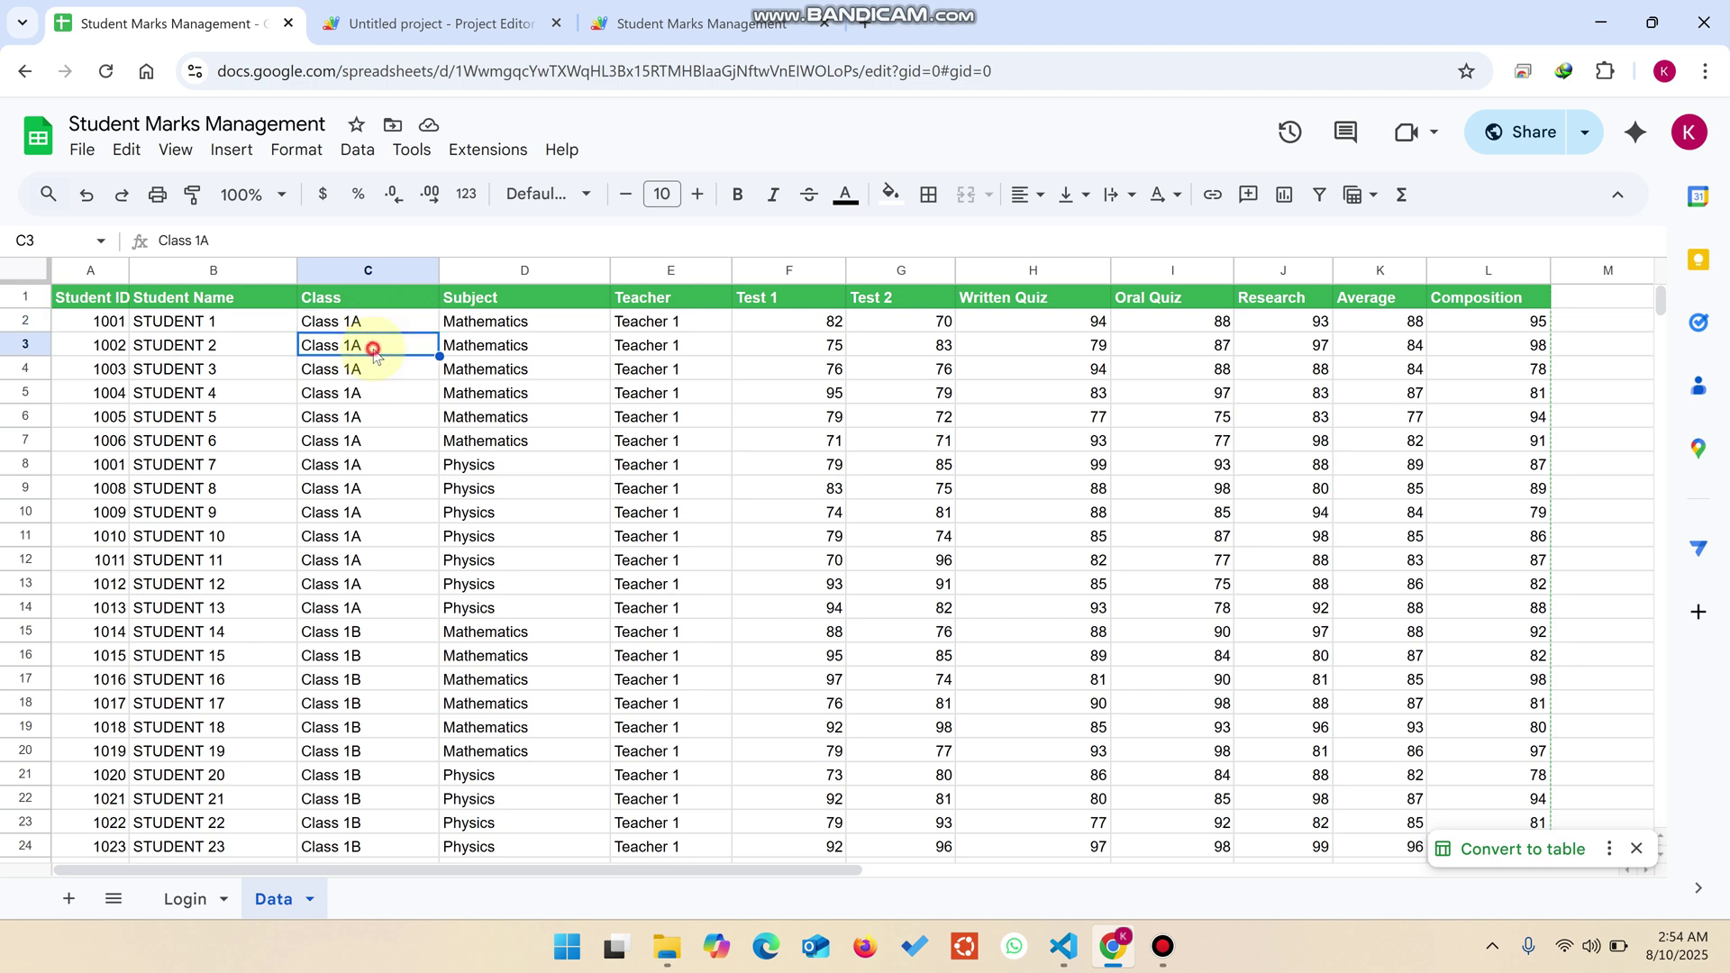
{"action": "double_click", "coordinate": [373, 351]}
{"action": "key", "text": "BackSpace"}
{"action": "key", "text": "BackSpace"}
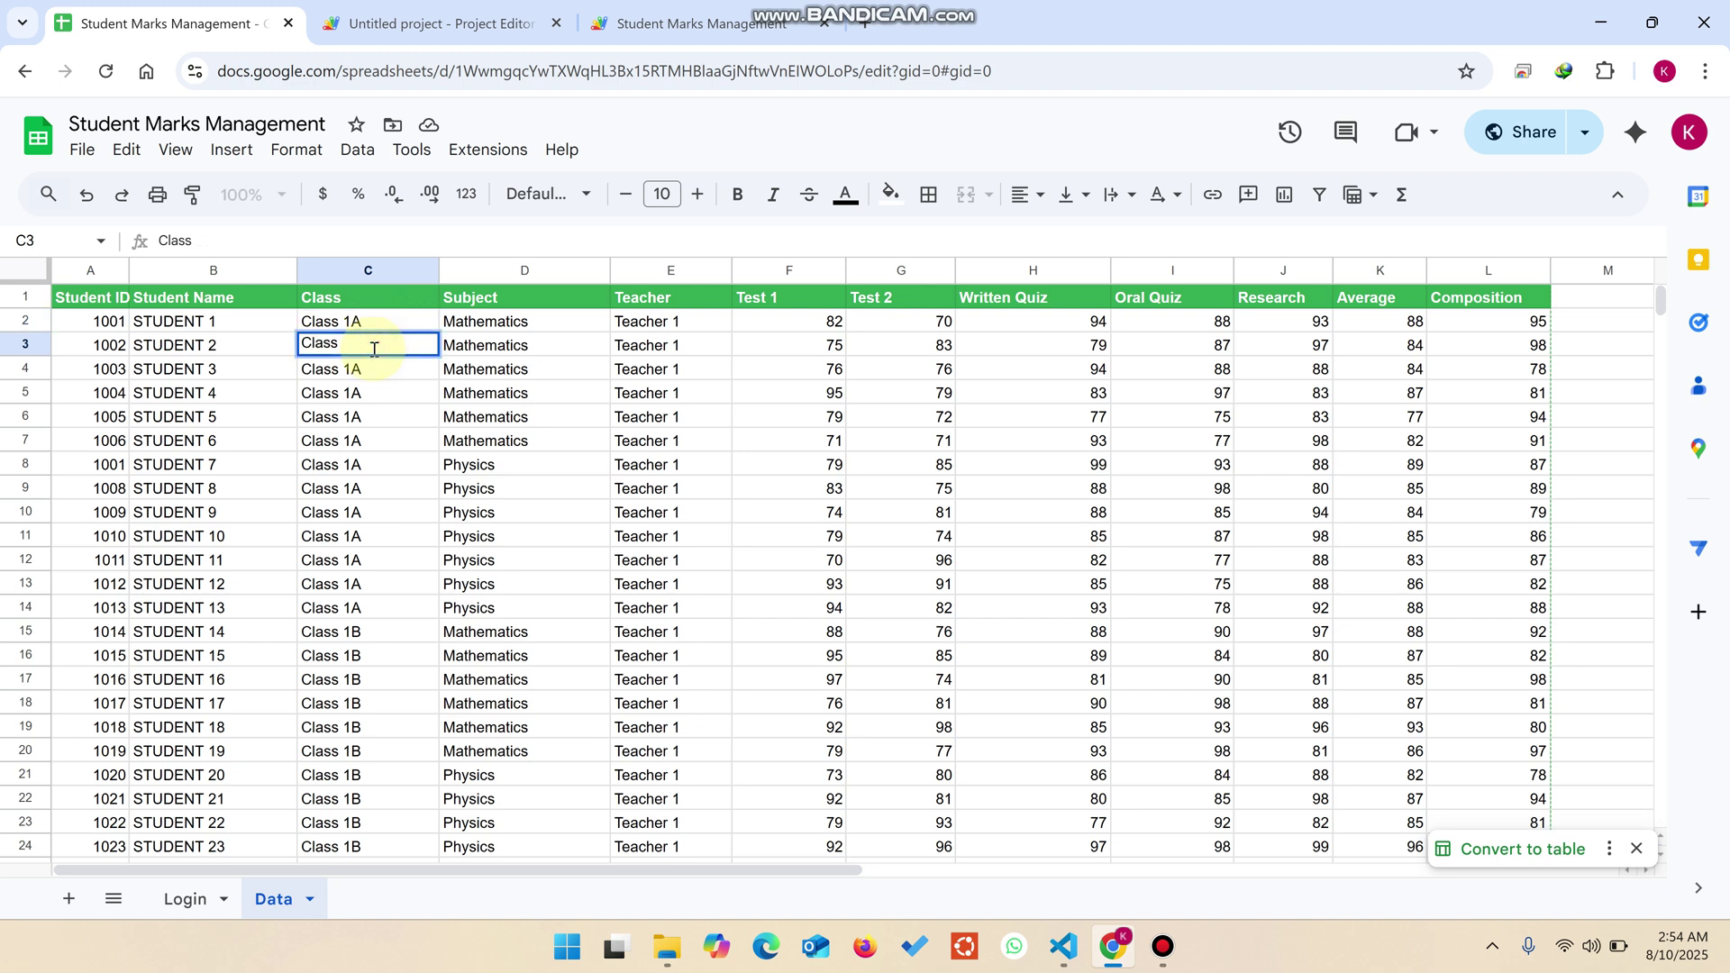
{"action": "type", "text": "20"}
{"action": "left_click", "coordinate": [390, 401]}
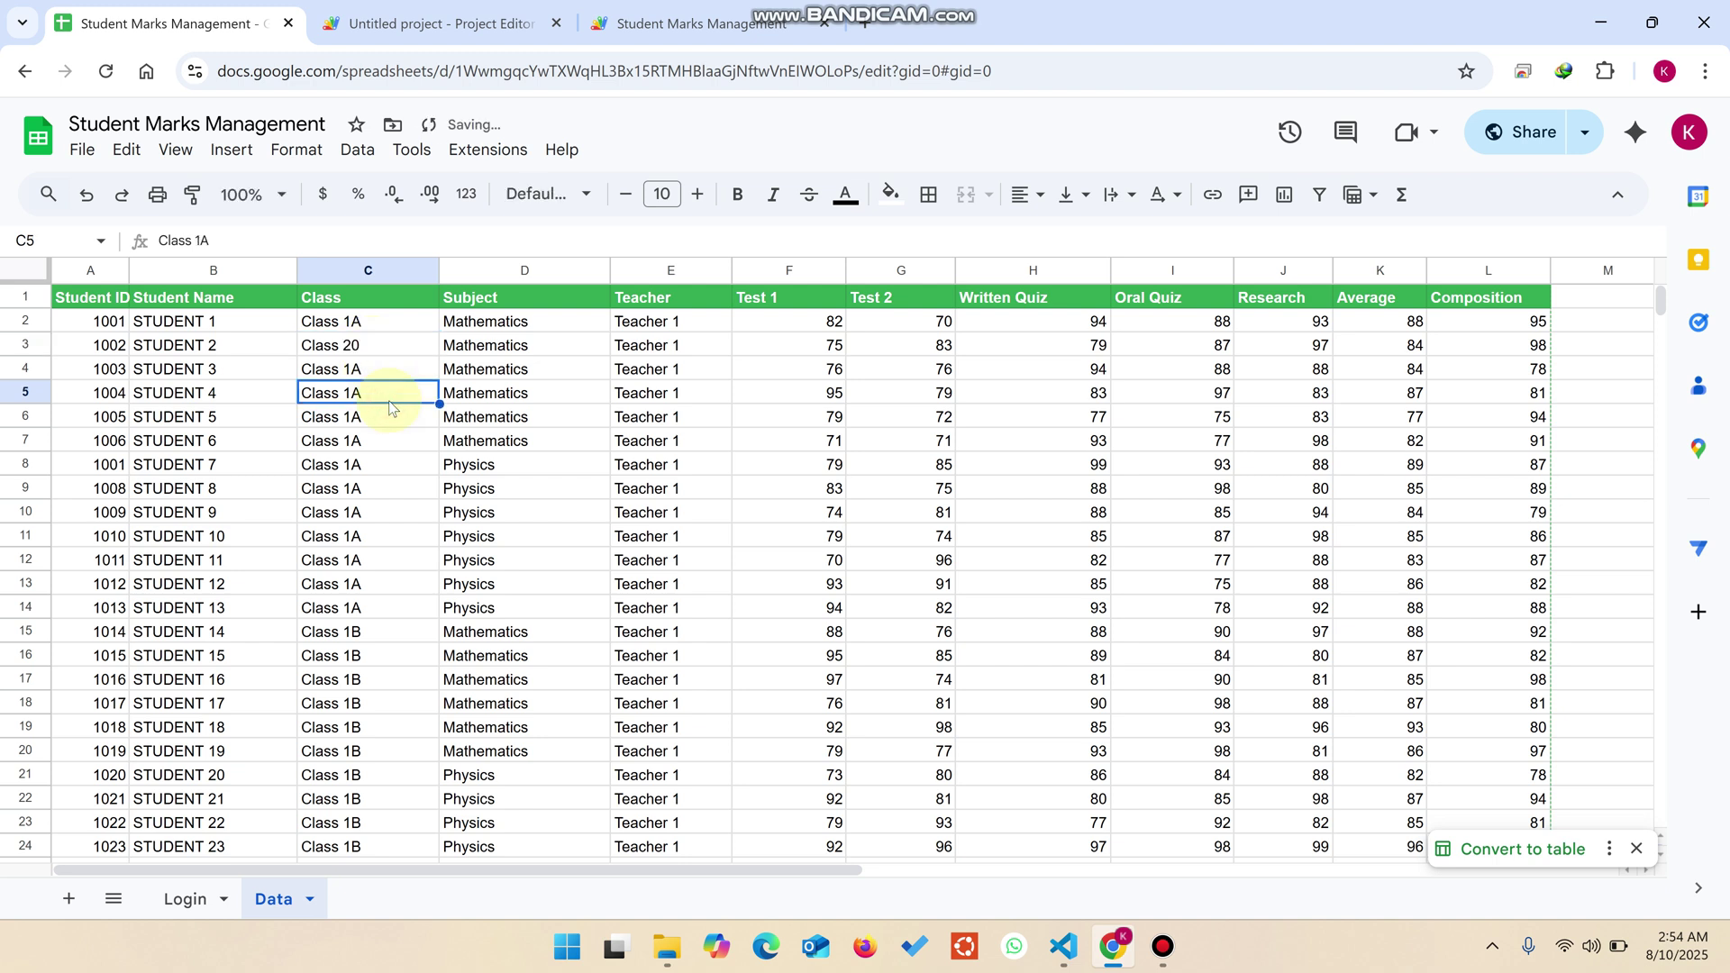
{"action": "left_click", "coordinate": [386, 351]}
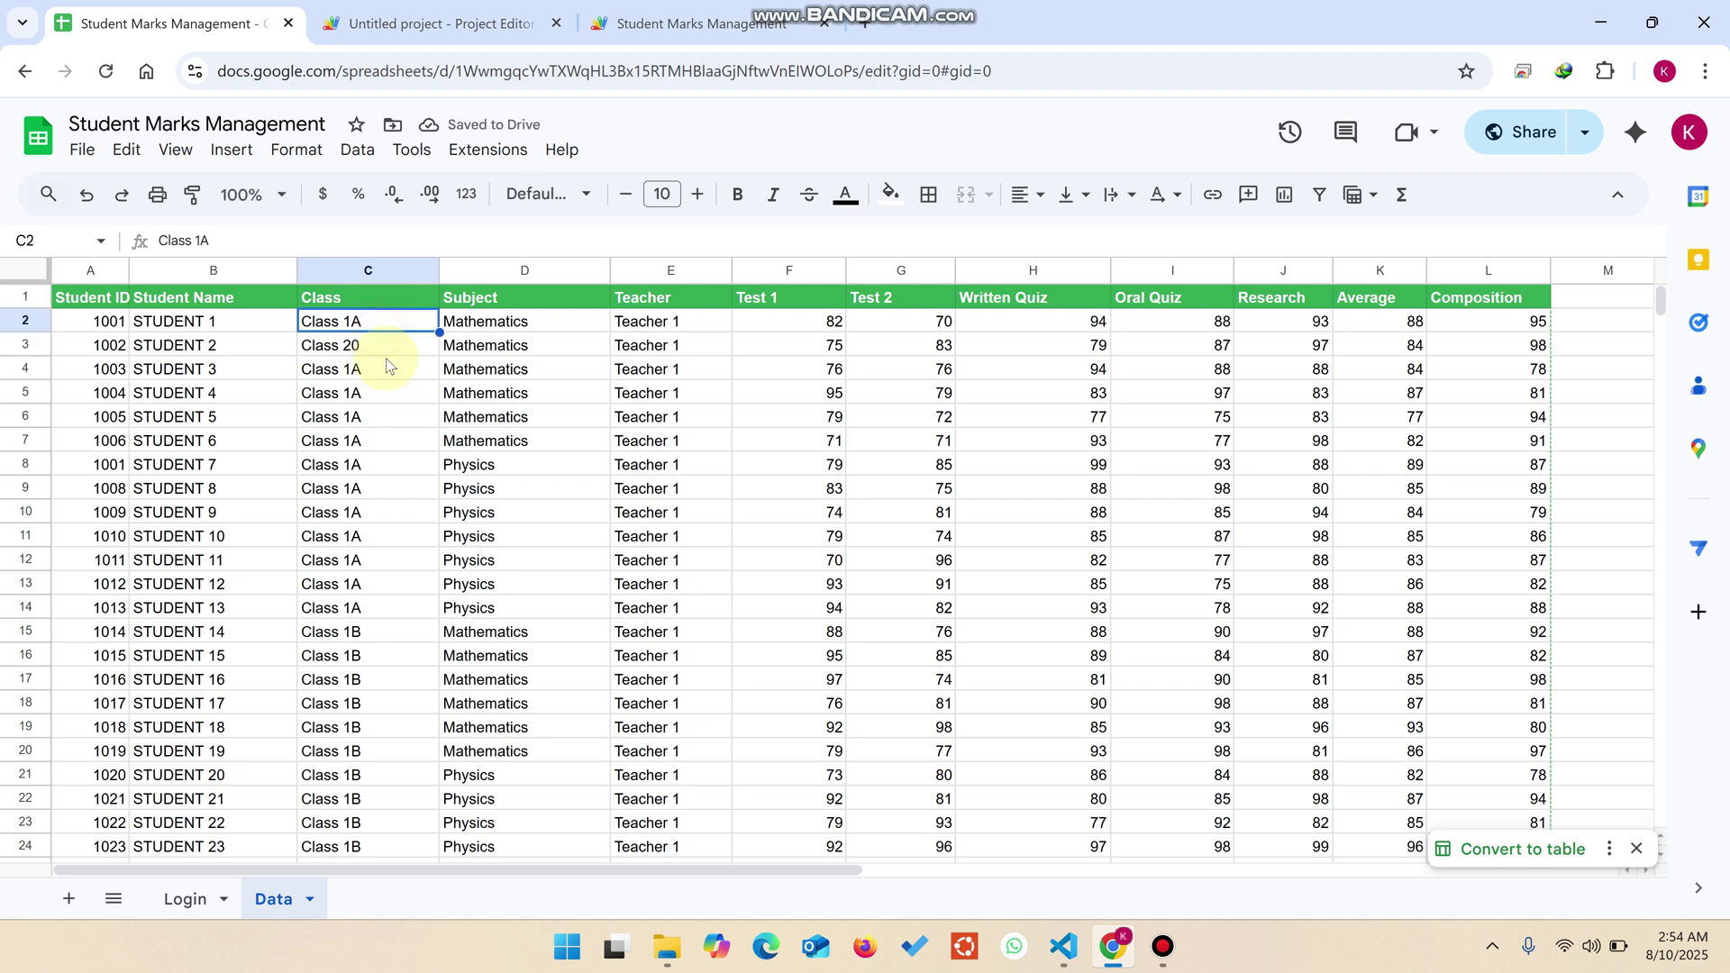
{"action": "key", "text": "ctrl+c"}
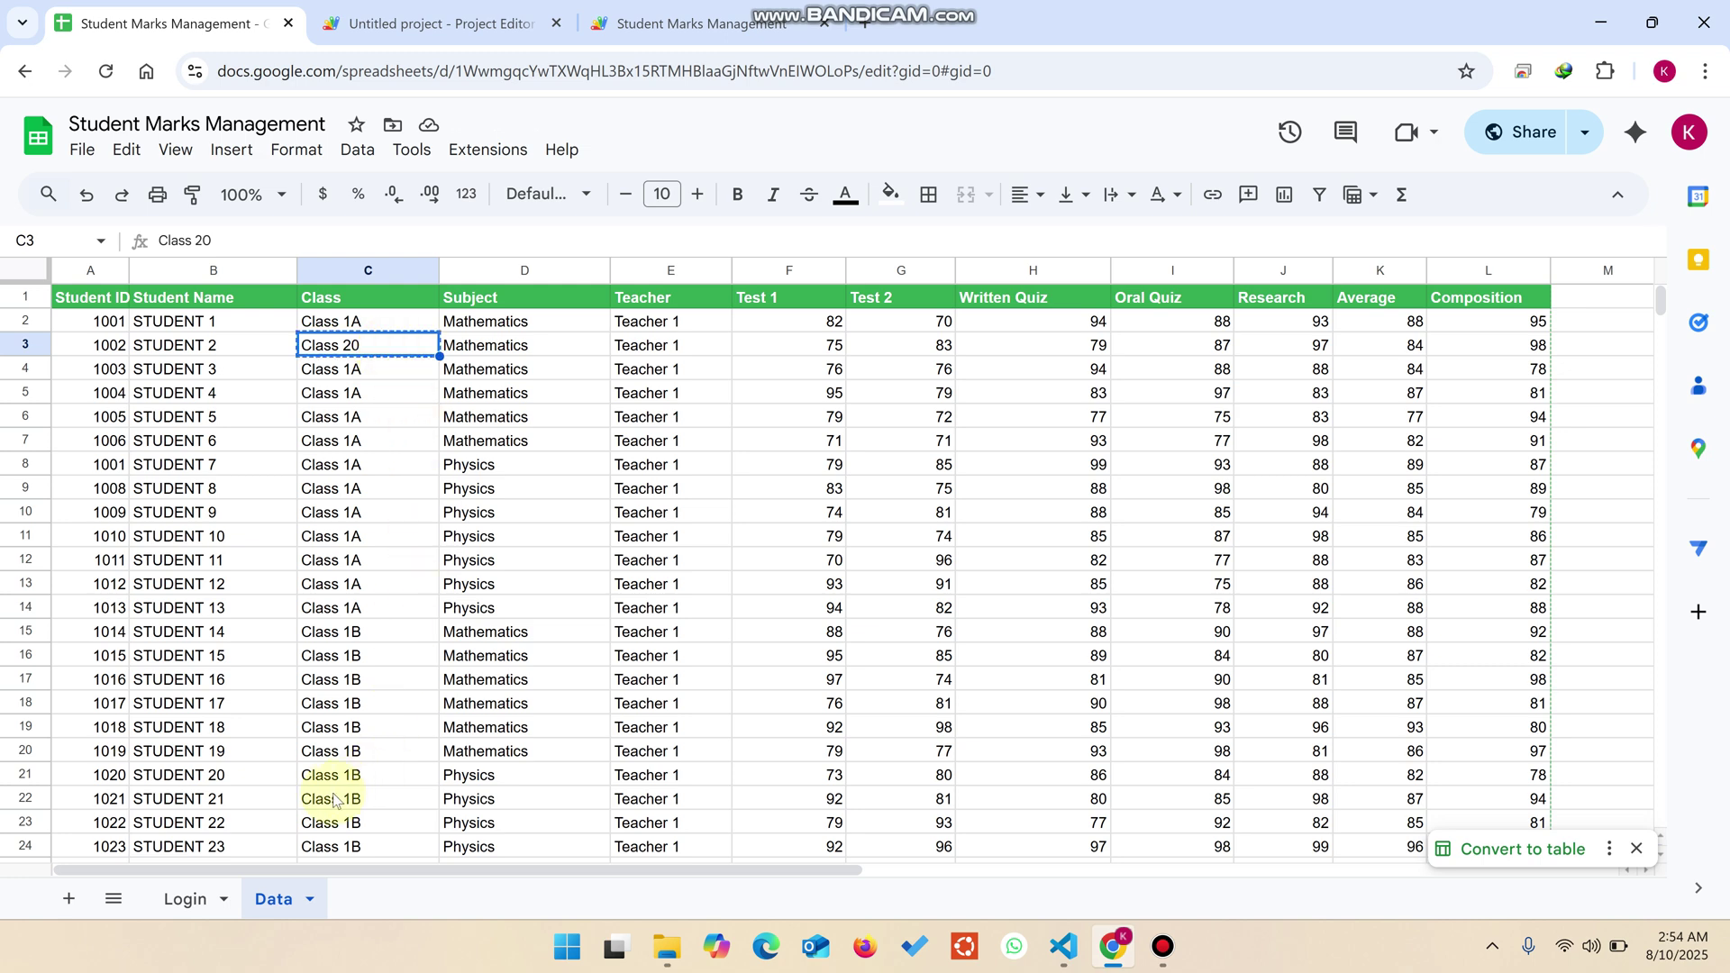
Append Class 20 to teacher1's classes in Login sheet cell D2 and widen column D
{"action": "left_click", "coordinate": [215, 896]}
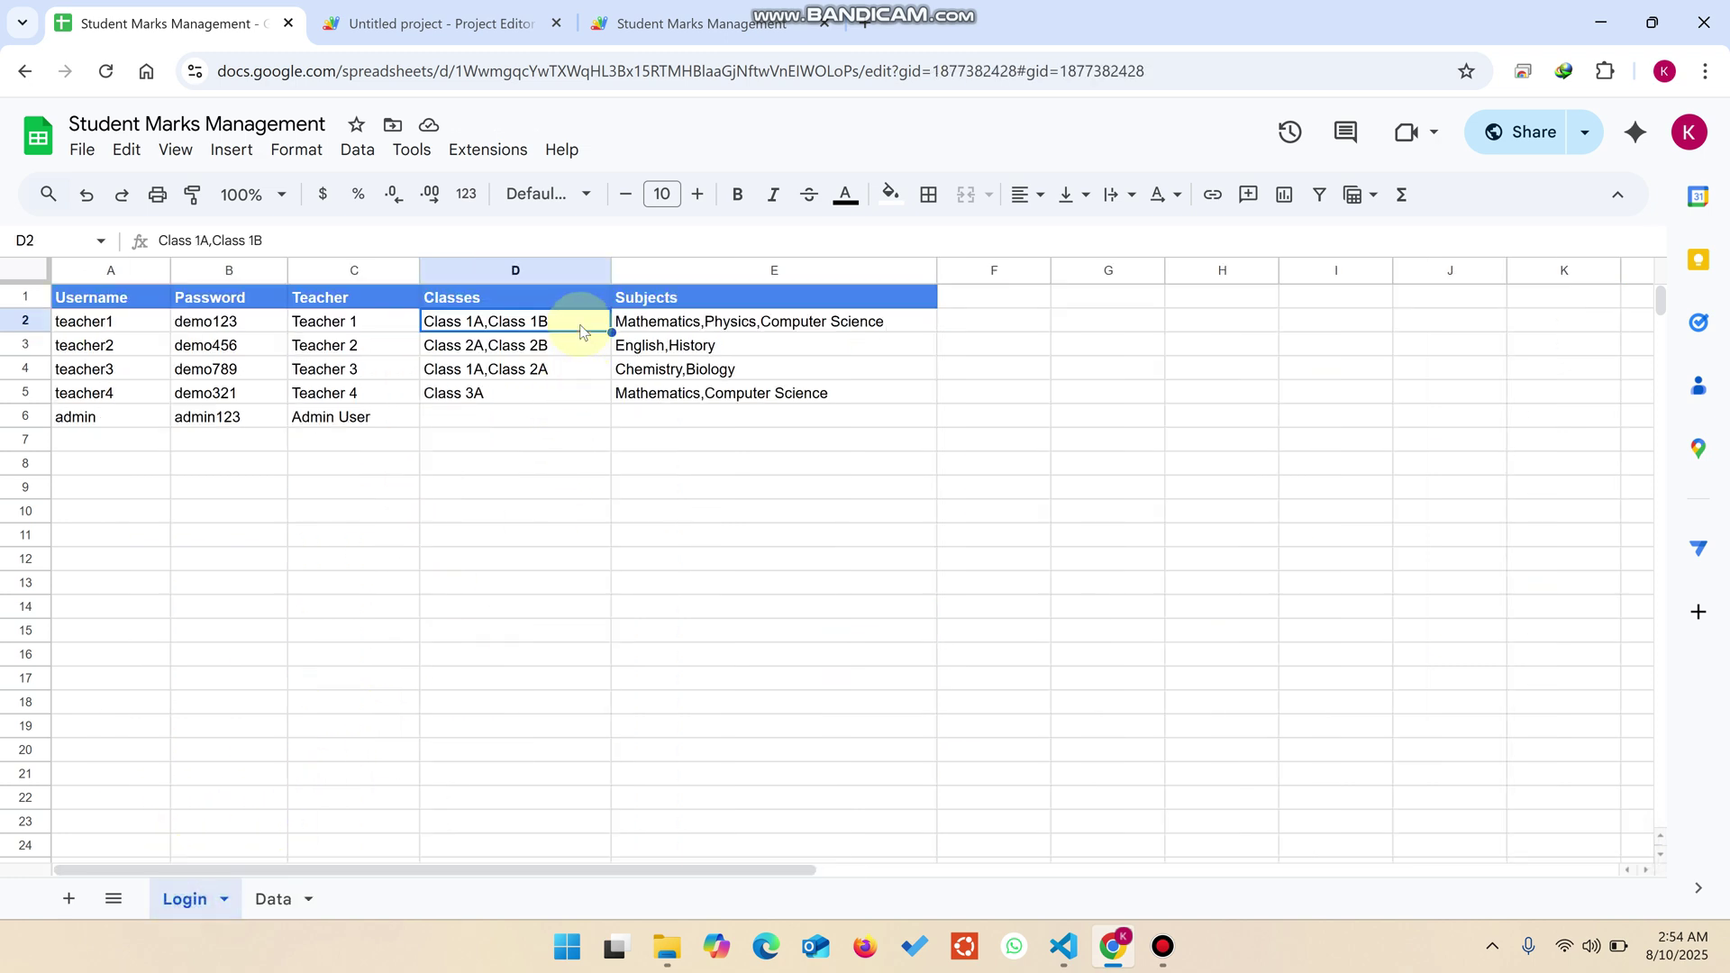
{"action": "double_click", "coordinate": [580, 322]}
{"action": "type", "text": ","}
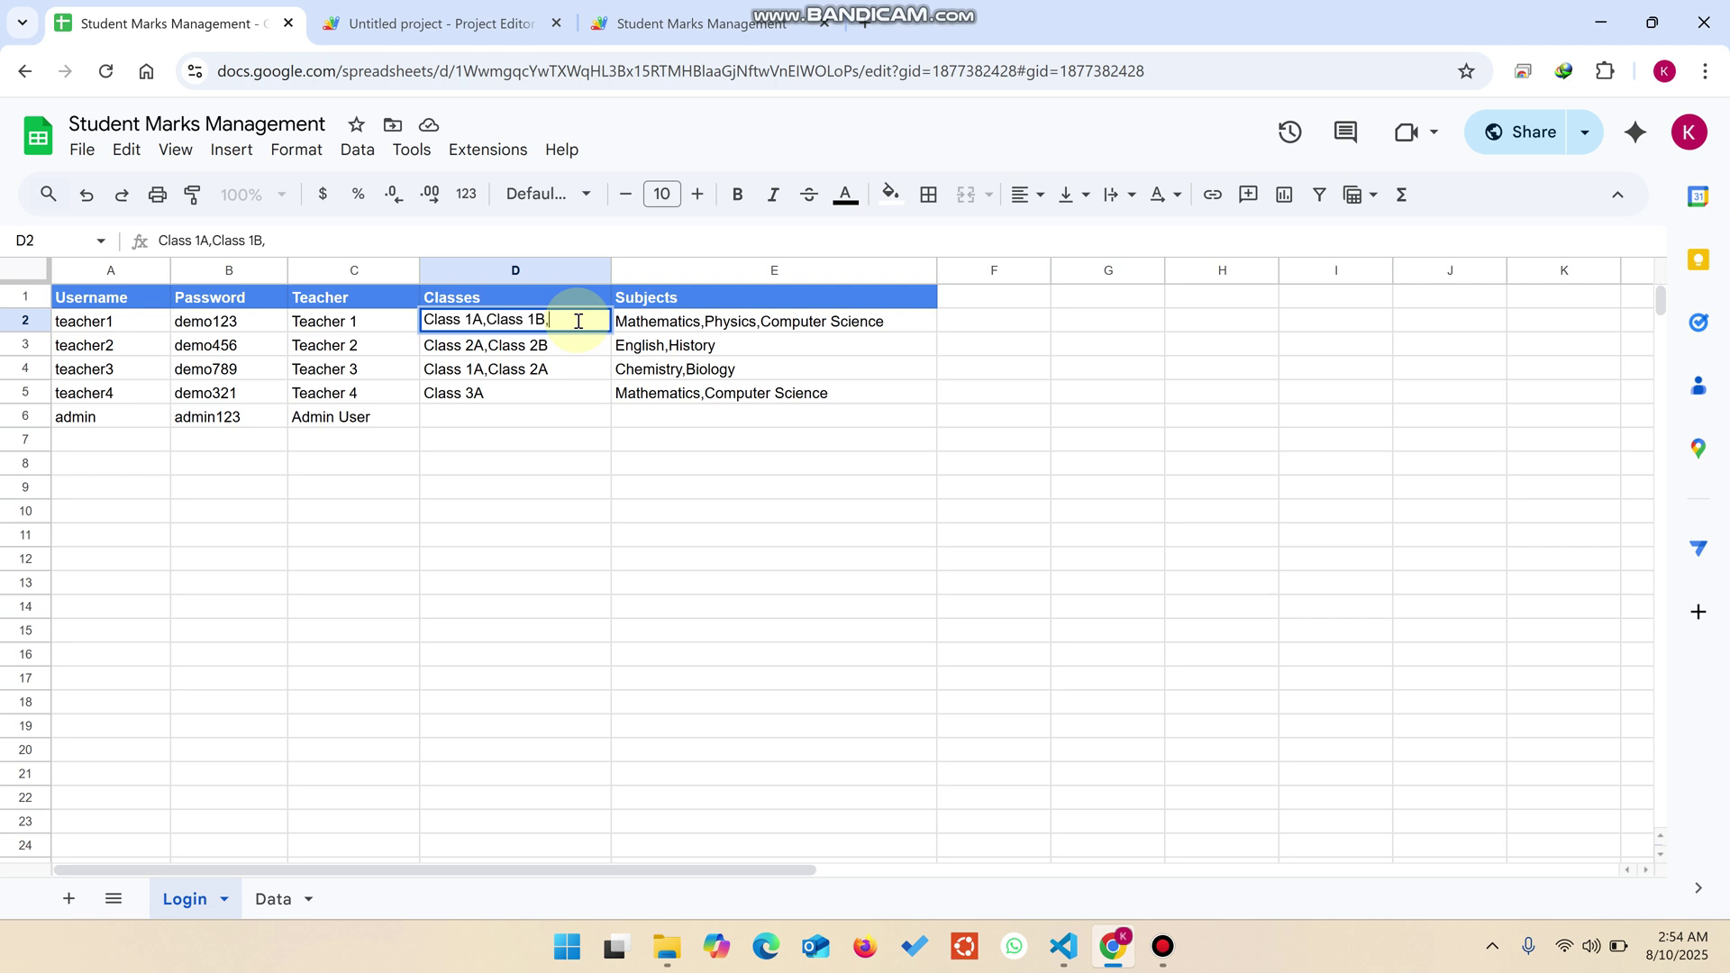
{"action": "key", "text": "ctrl+v"}
{"action": "left_click", "coordinate": [604, 512]}
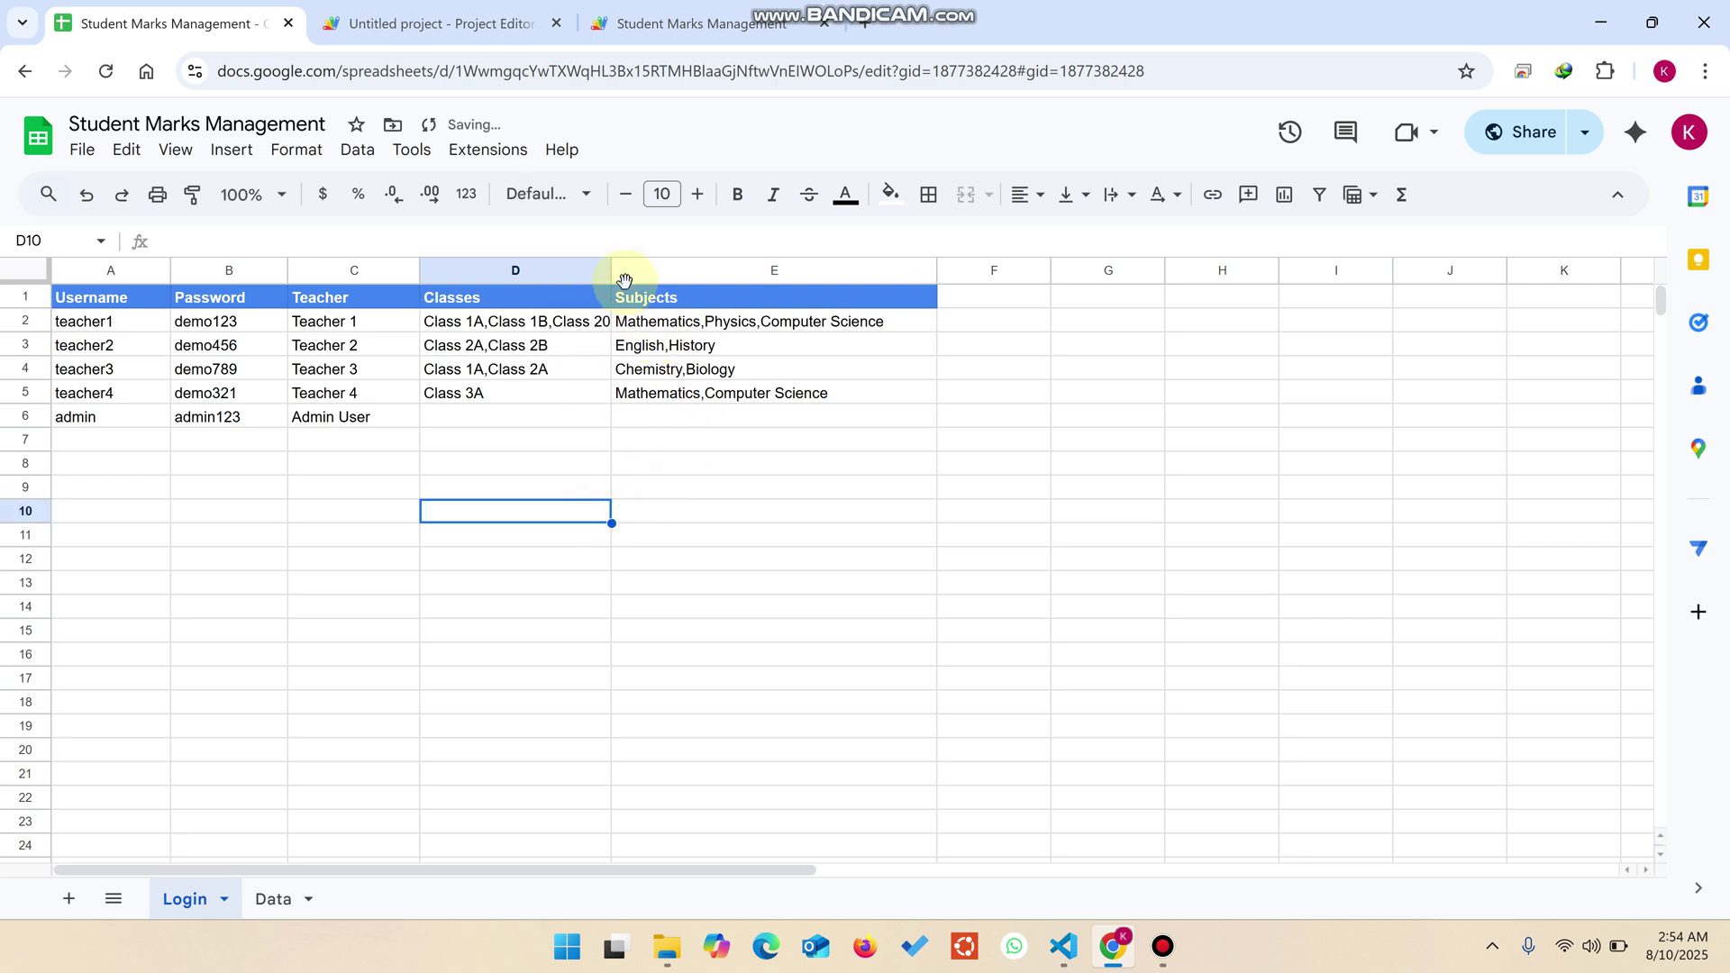
{"action": "left_click_drag", "start_coordinate": [611, 271], "coordinate": [651, 270]}
Reload the web app, see that the Class list still offers only Class 1A and 1B, then log out
{"action": "left_click", "coordinate": [631, 23]}
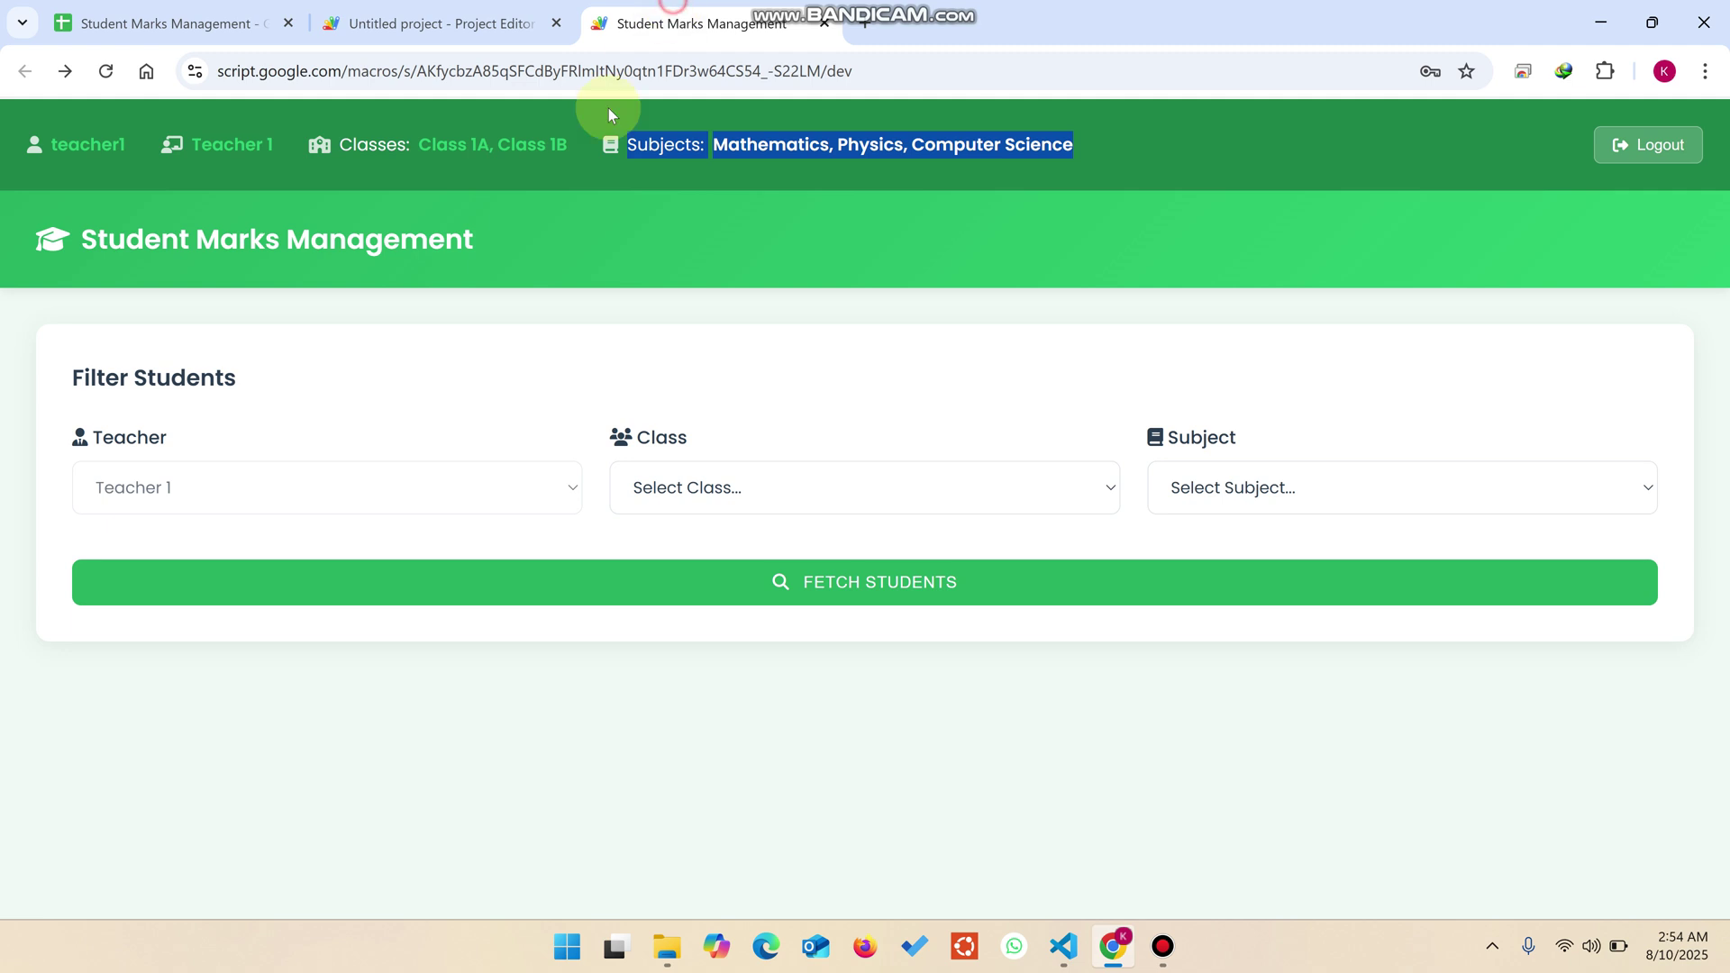
{"action": "left_click", "coordinate": [106, 72]}
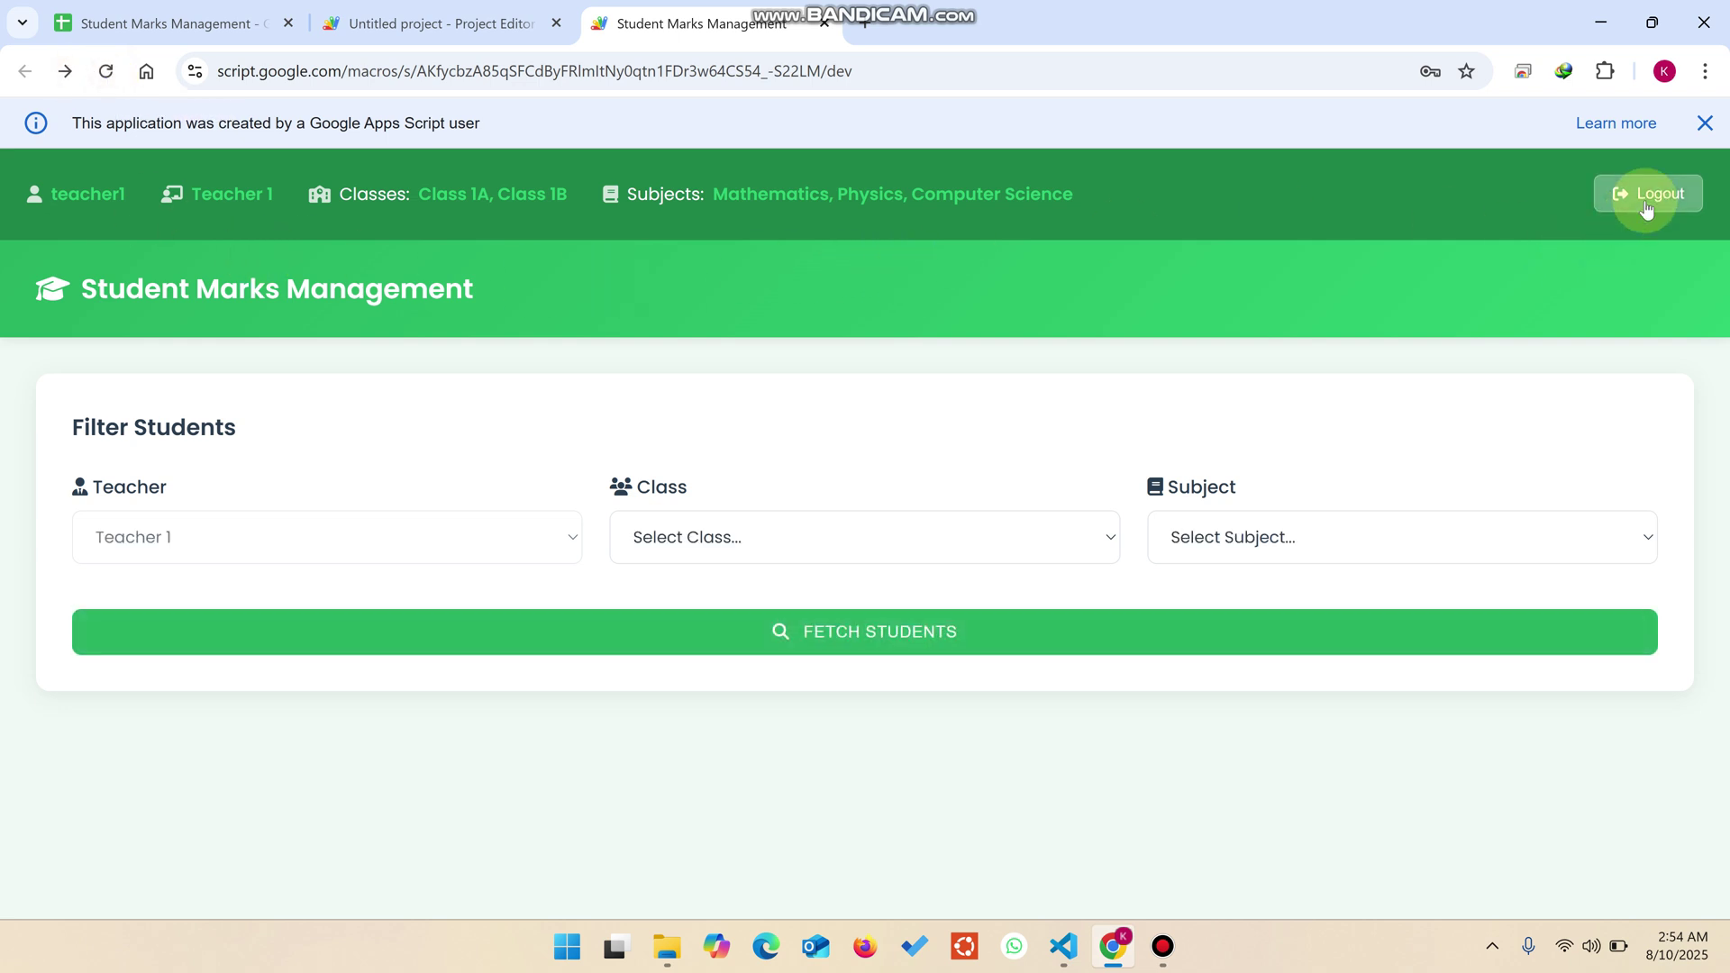
{"action": "left_click", "coordinate": [811, 537]}
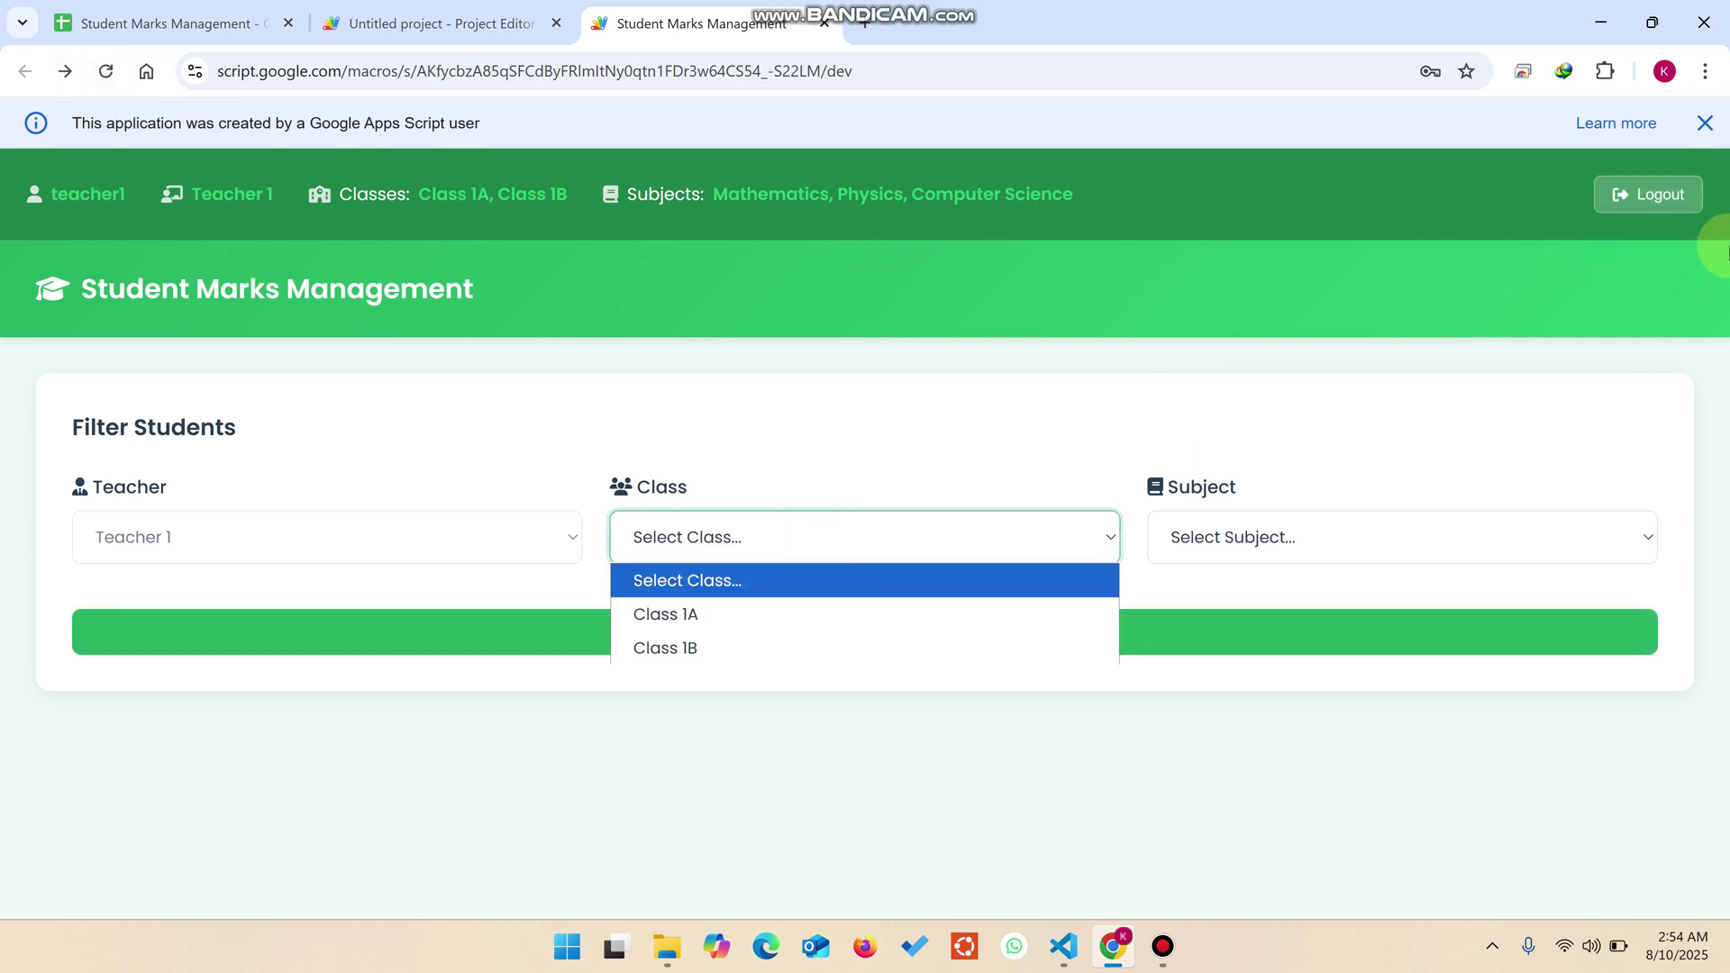
{"action": "left_click", "coordinate": [1665, 200]}
{"action": "left_click", "coordinate": [1666, 200]}
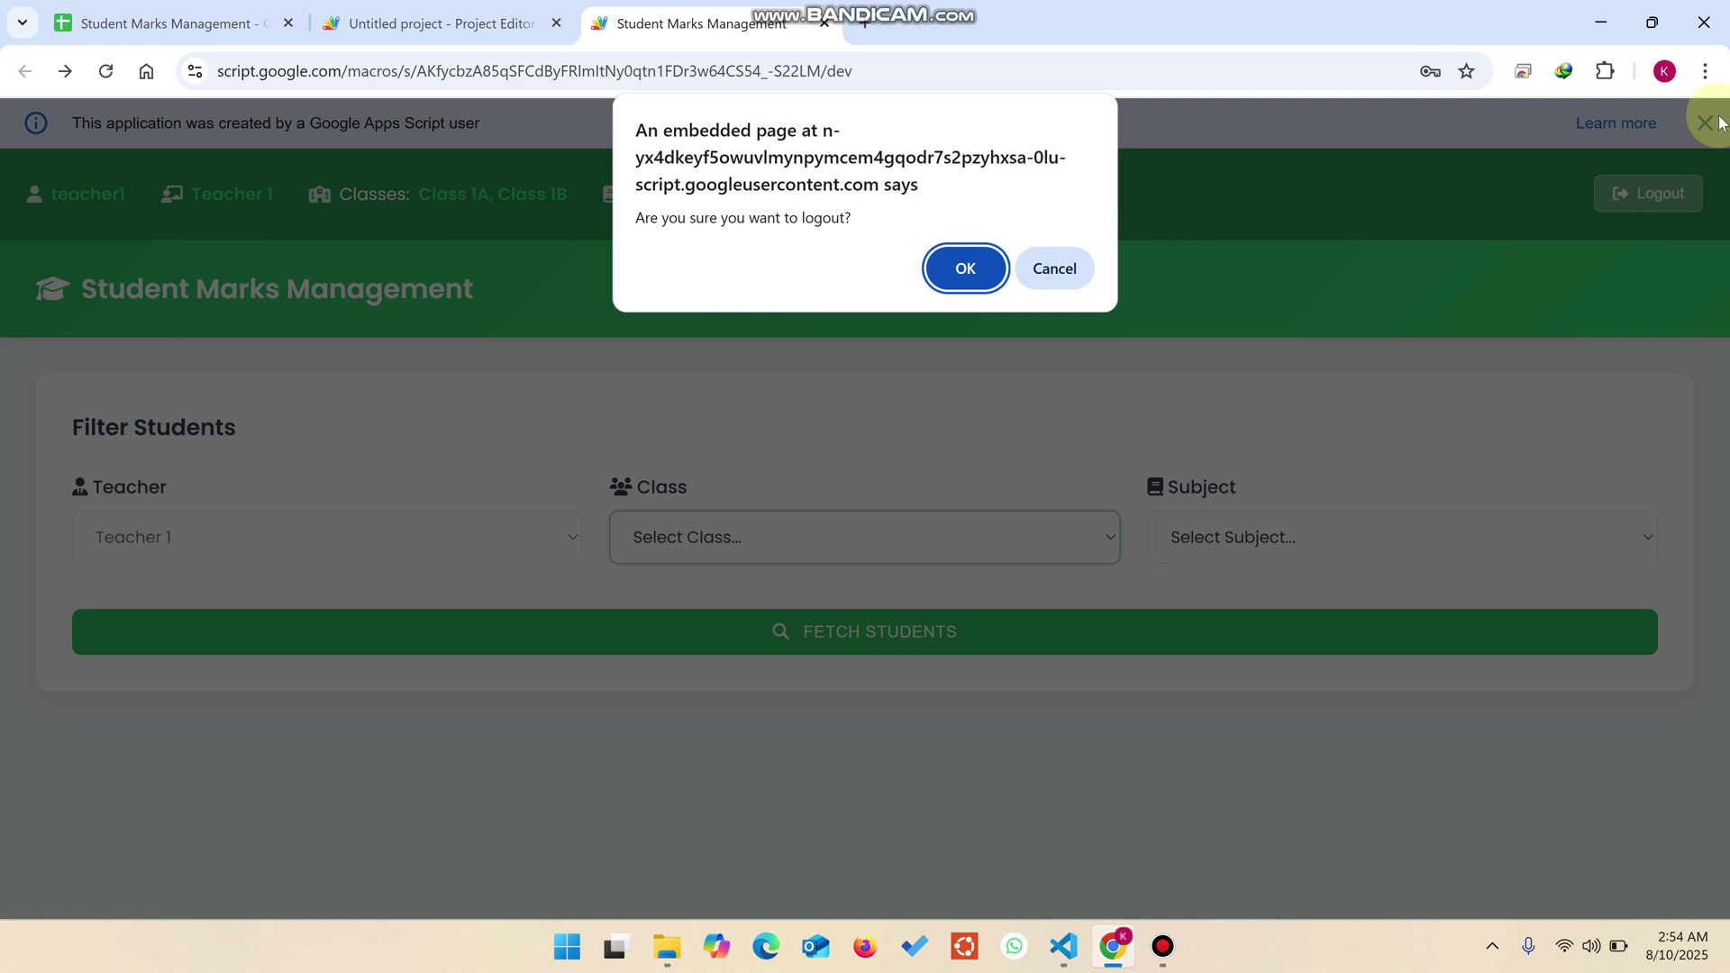
{"action": "left_click", "coordinate": [965, 268]}
{"action": "left_click", "coordinate": [1712, 126]}
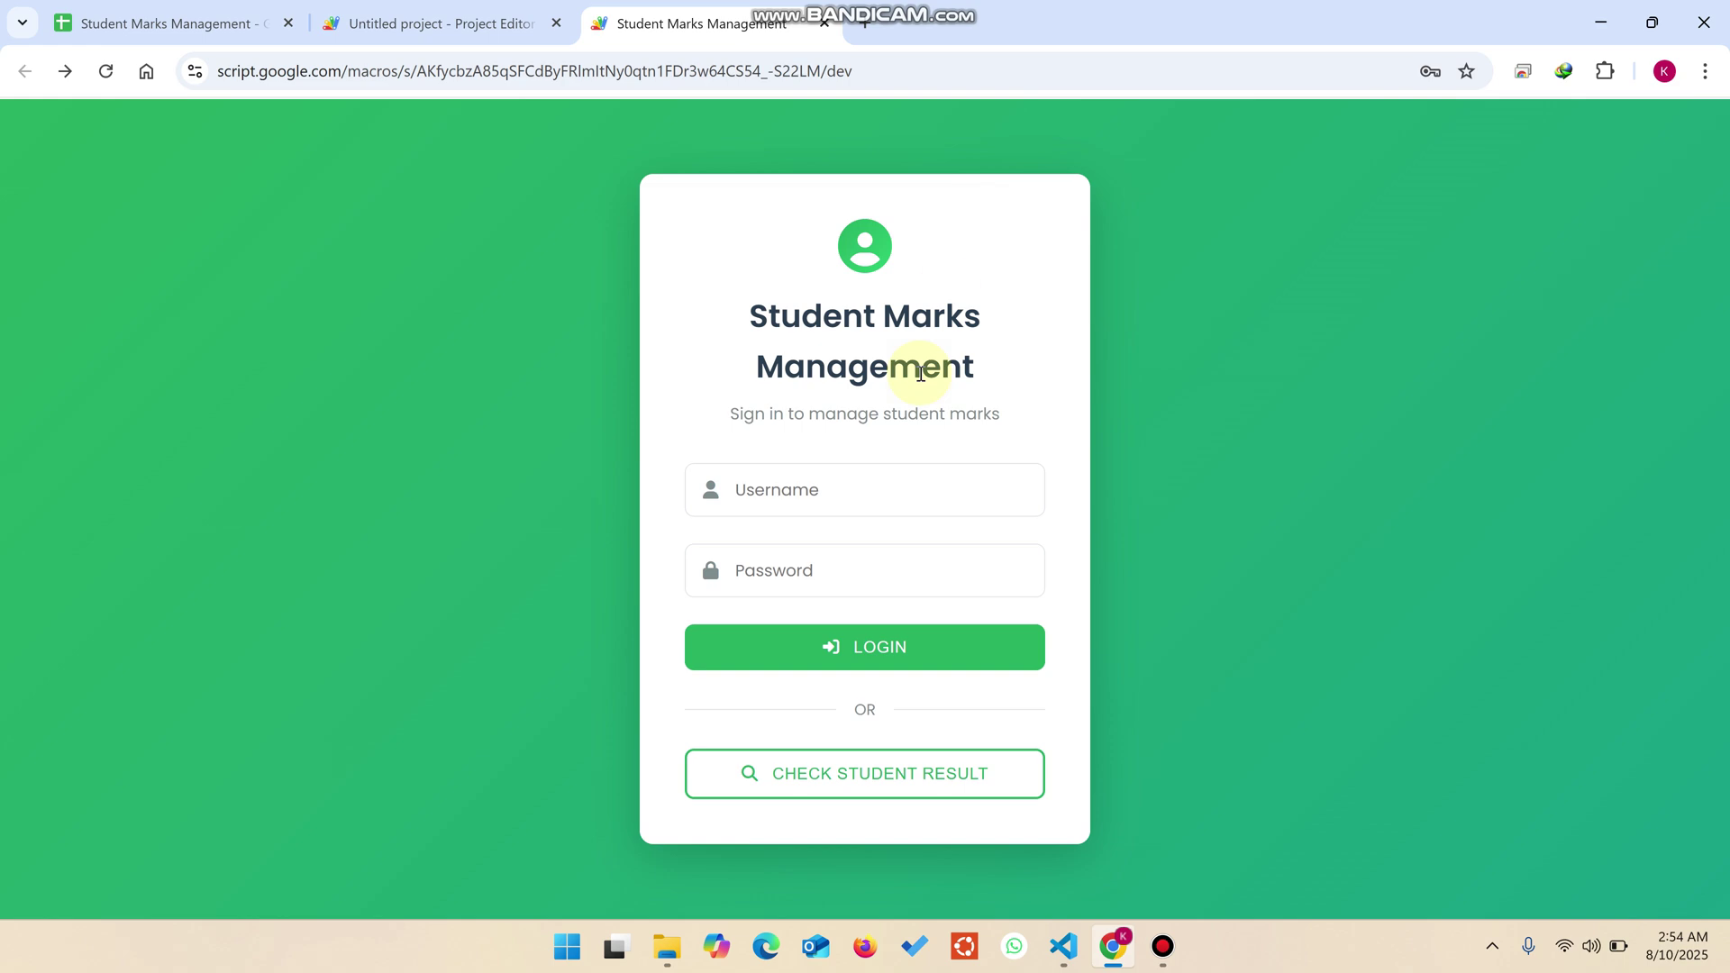
Sign in again as teacher1 using the username from A2 and password from B2
{"action": "left_click", "coordinate": [135, 20]}
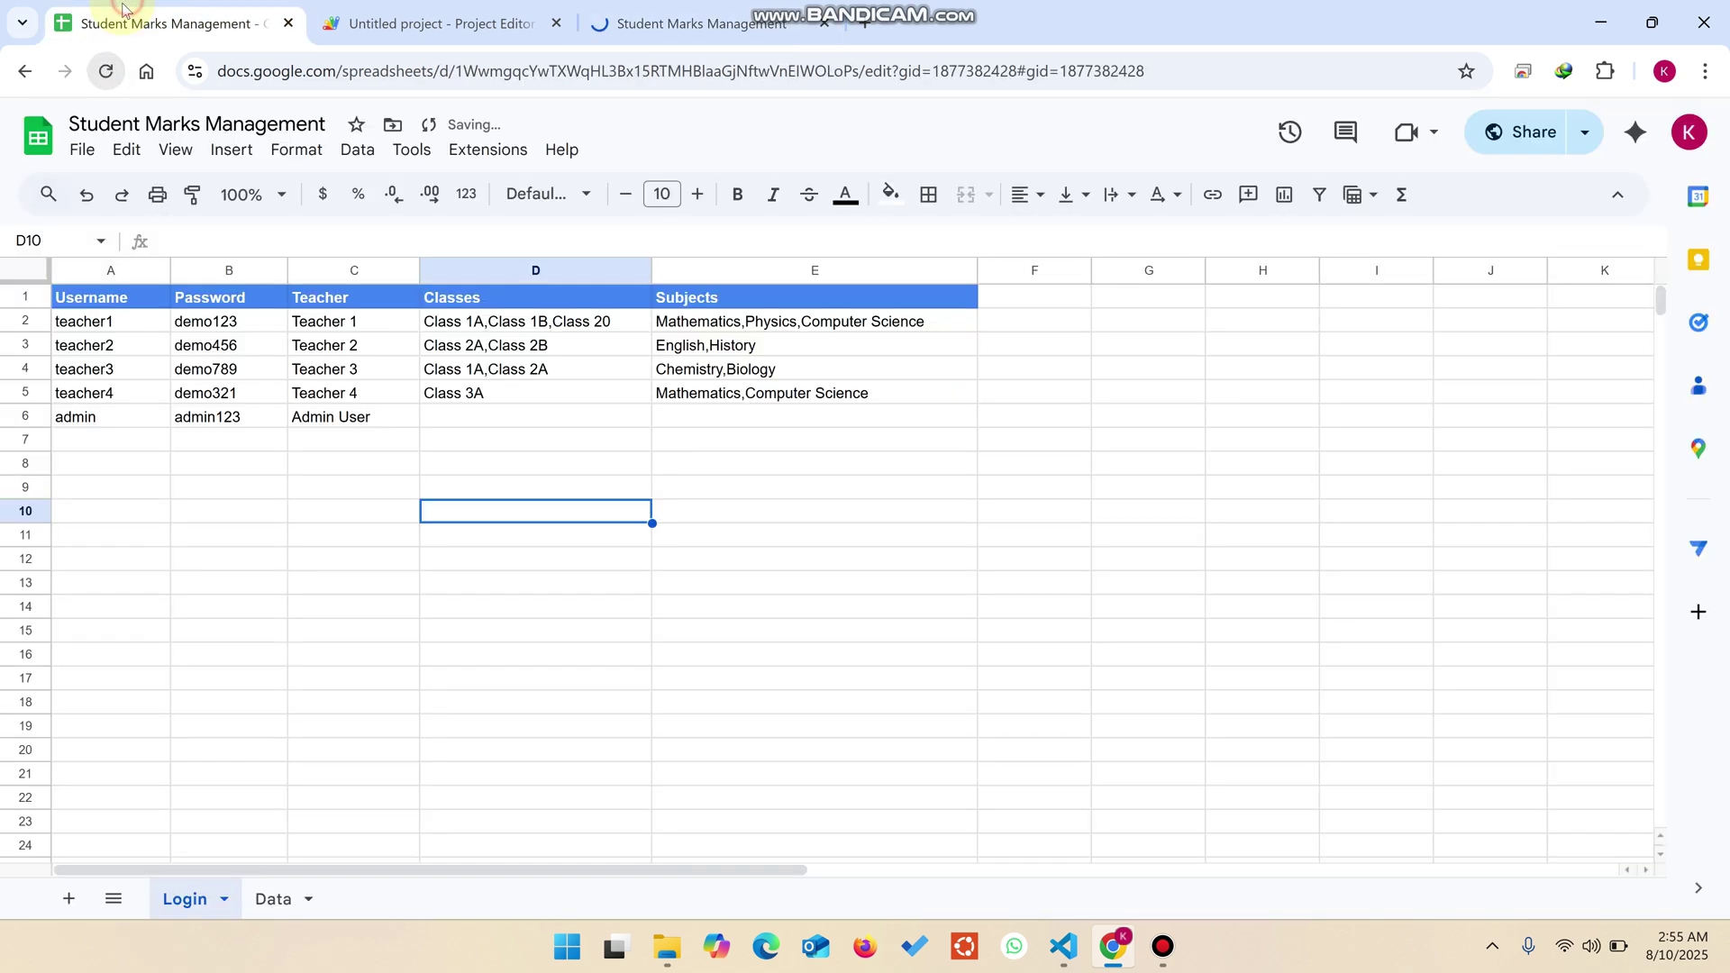
{"action": "left_click", "coordinate": [133, 326]}
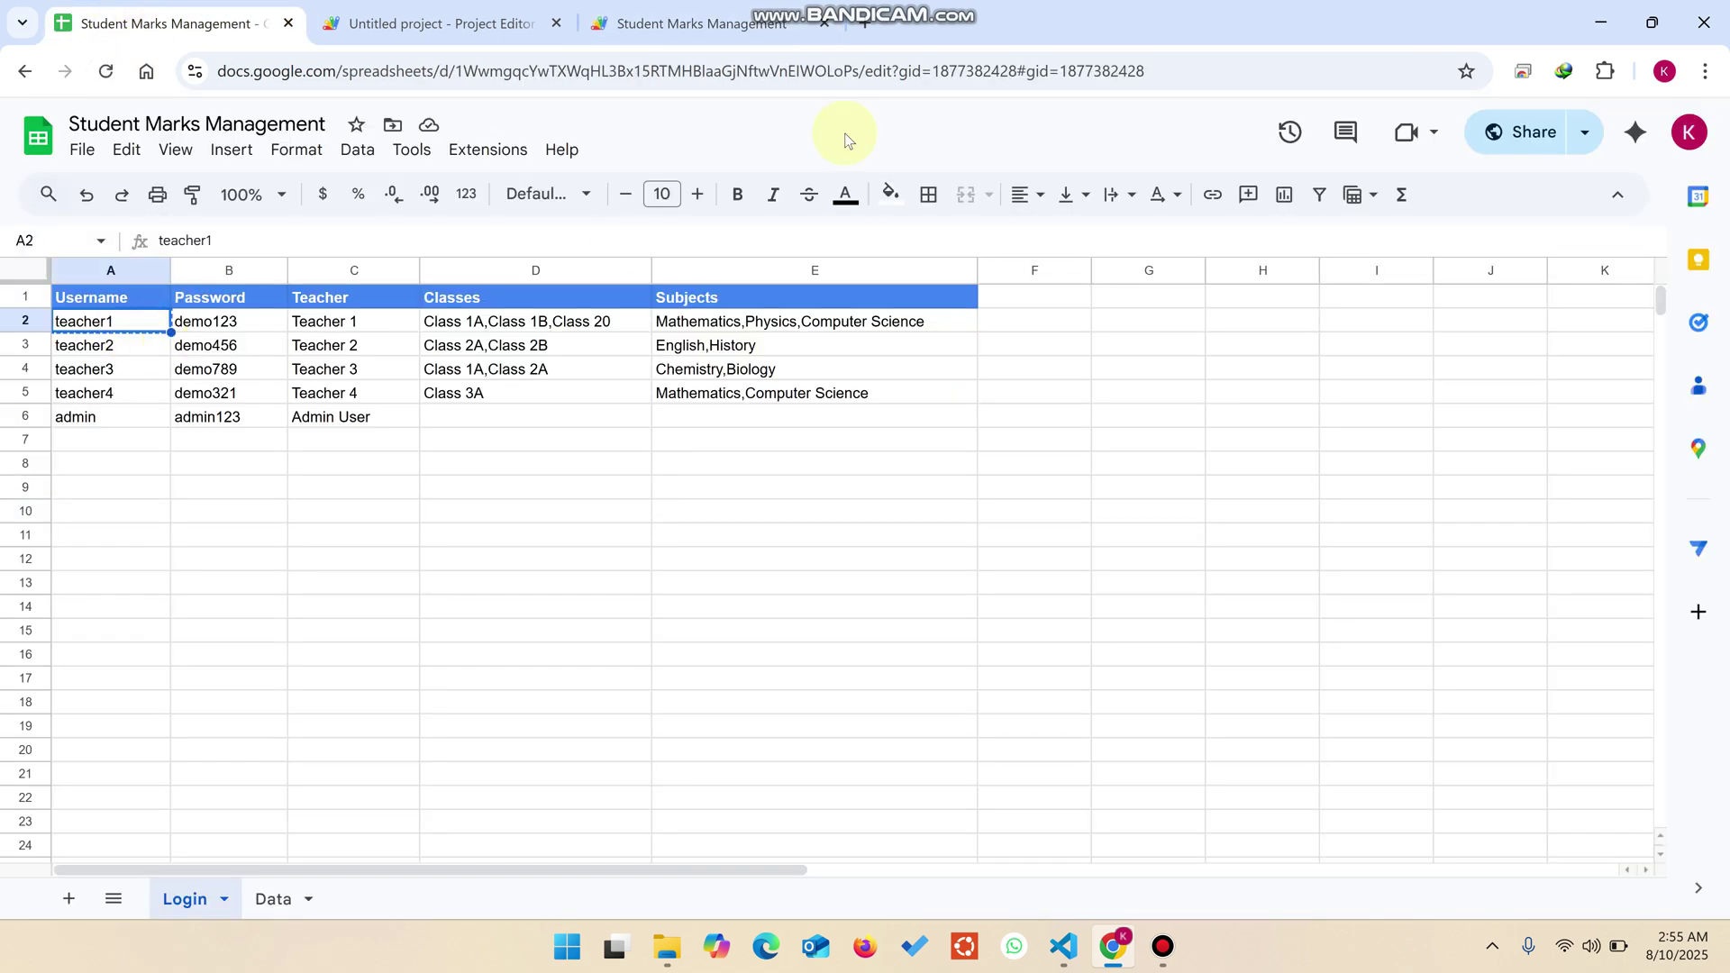
{"action": "left_click", "coordinate": [694, 20]}
{"action": "left_click", "coordinate": [829, 497]}
{"action": "type", "text": "teacher1"}
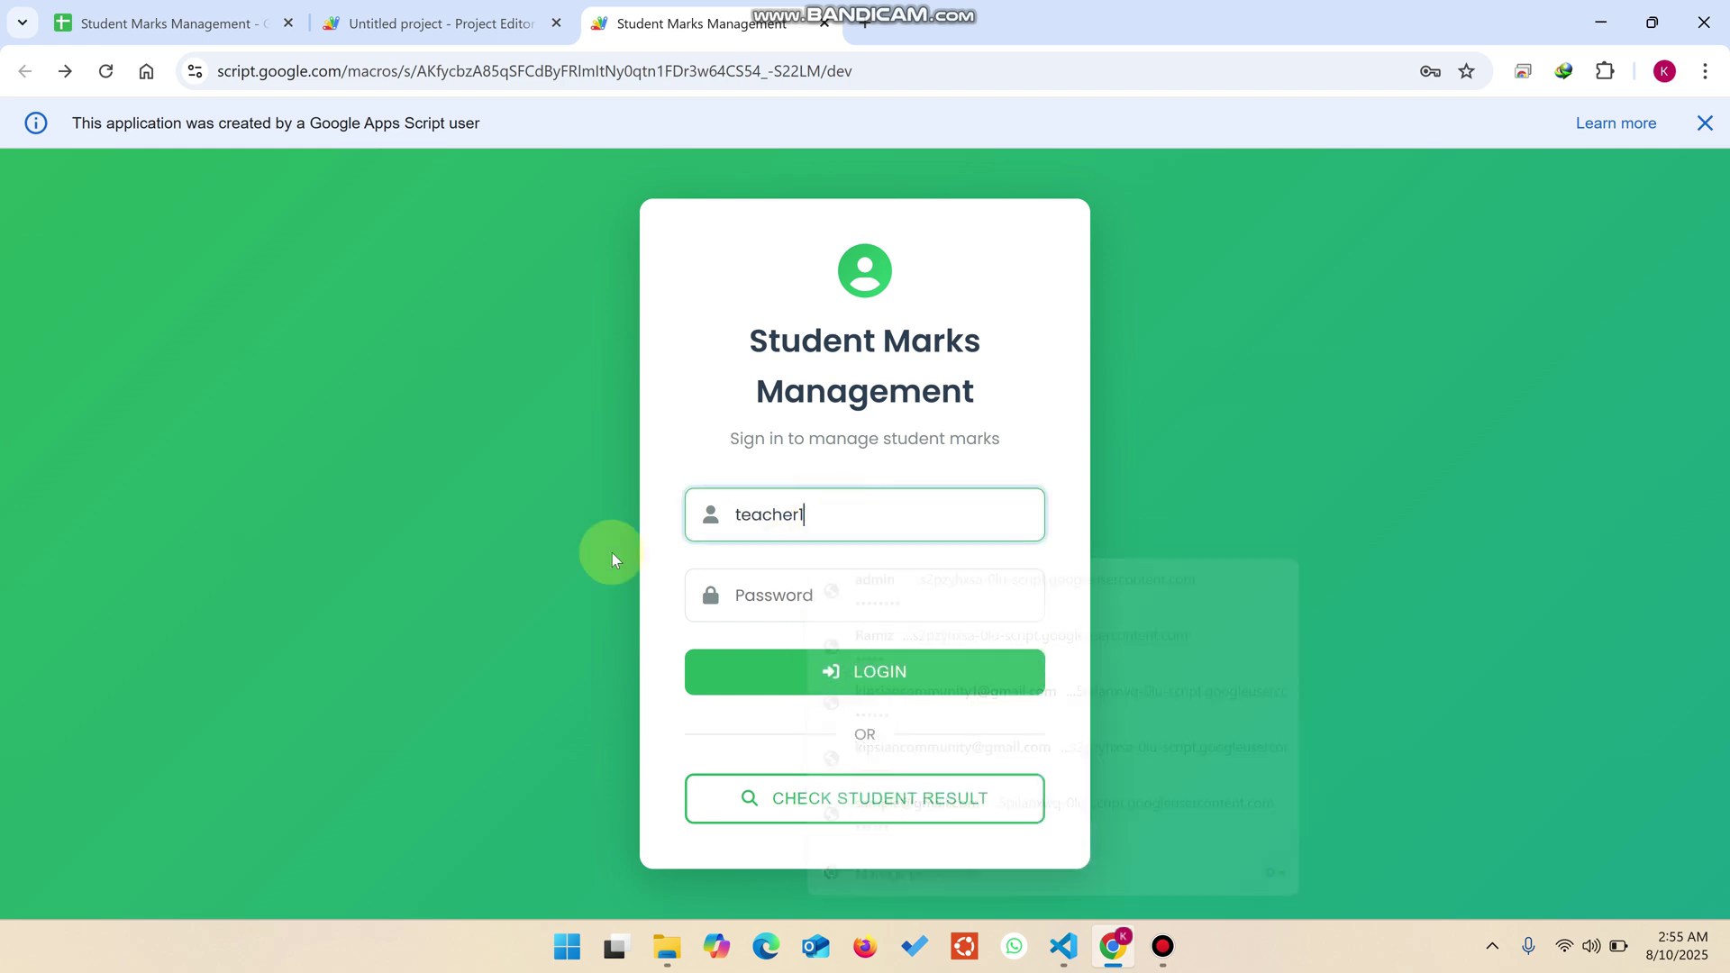
{"action": "left_click", "coordinate": [135, 19]}
{"action": "left_click", "coordinate": [346, 327]}
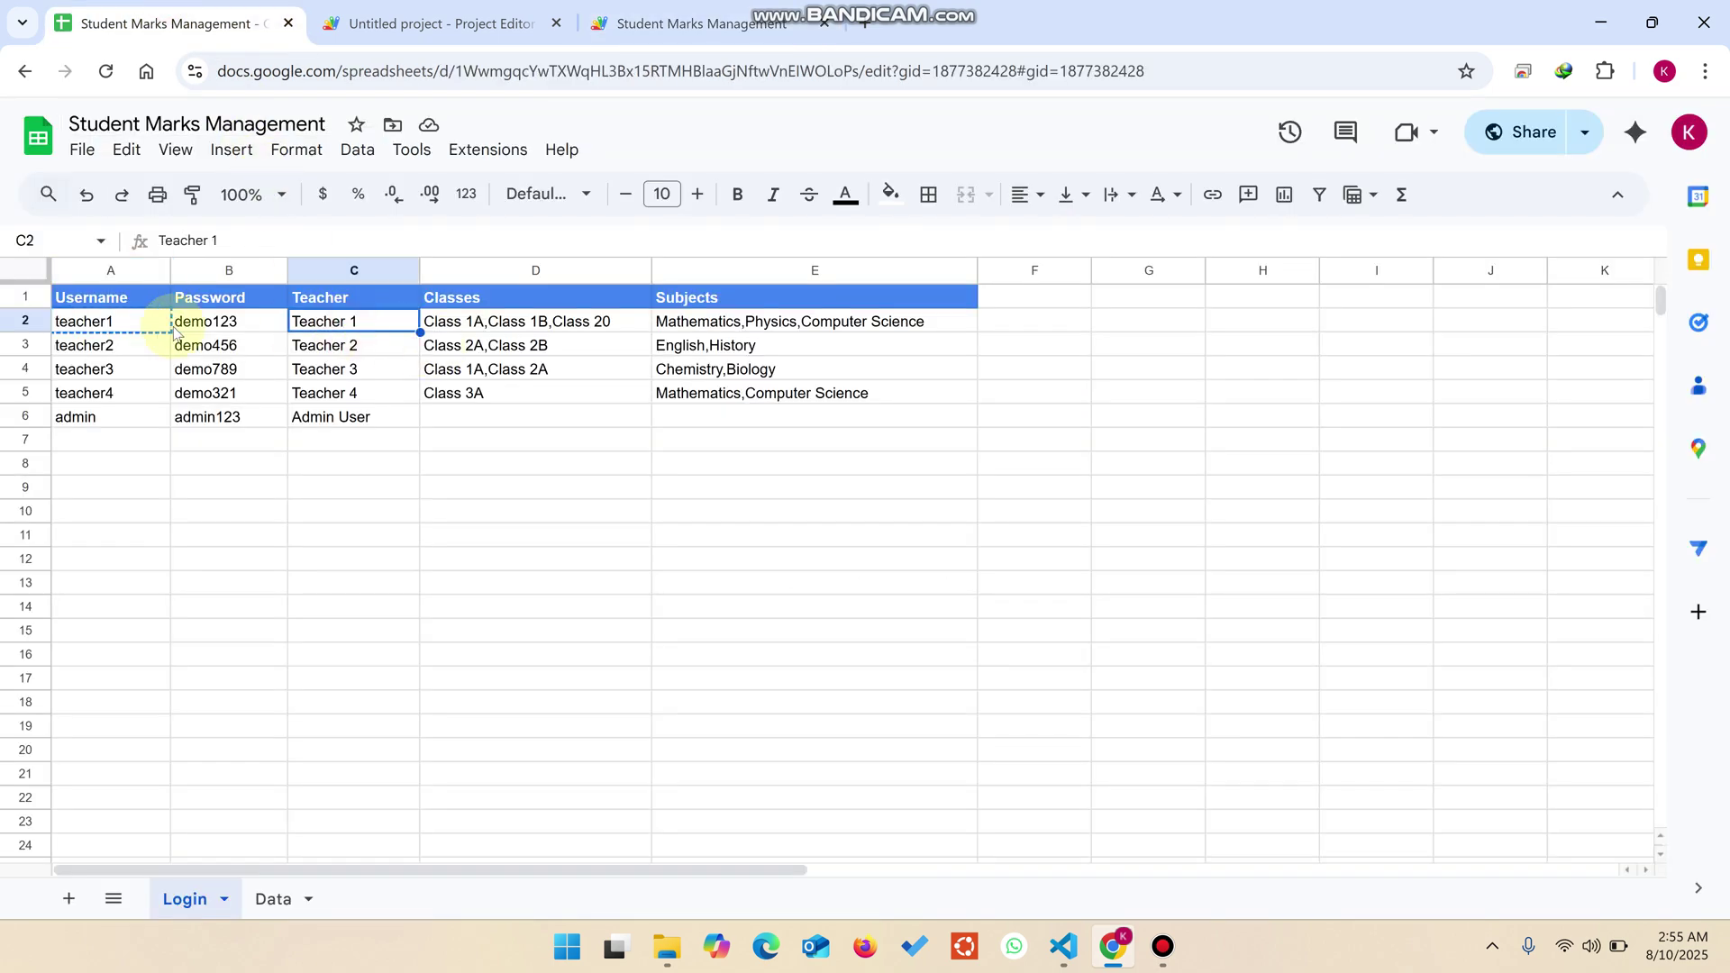
{"action": "left_click", "coordinate": [189, 325]}
{"action": "key", "text": "ctrl+c"}
{"action": "left_click", "coordinate": [635, 20]}
{"action": "left_click", "coordinate": [793, 598]}
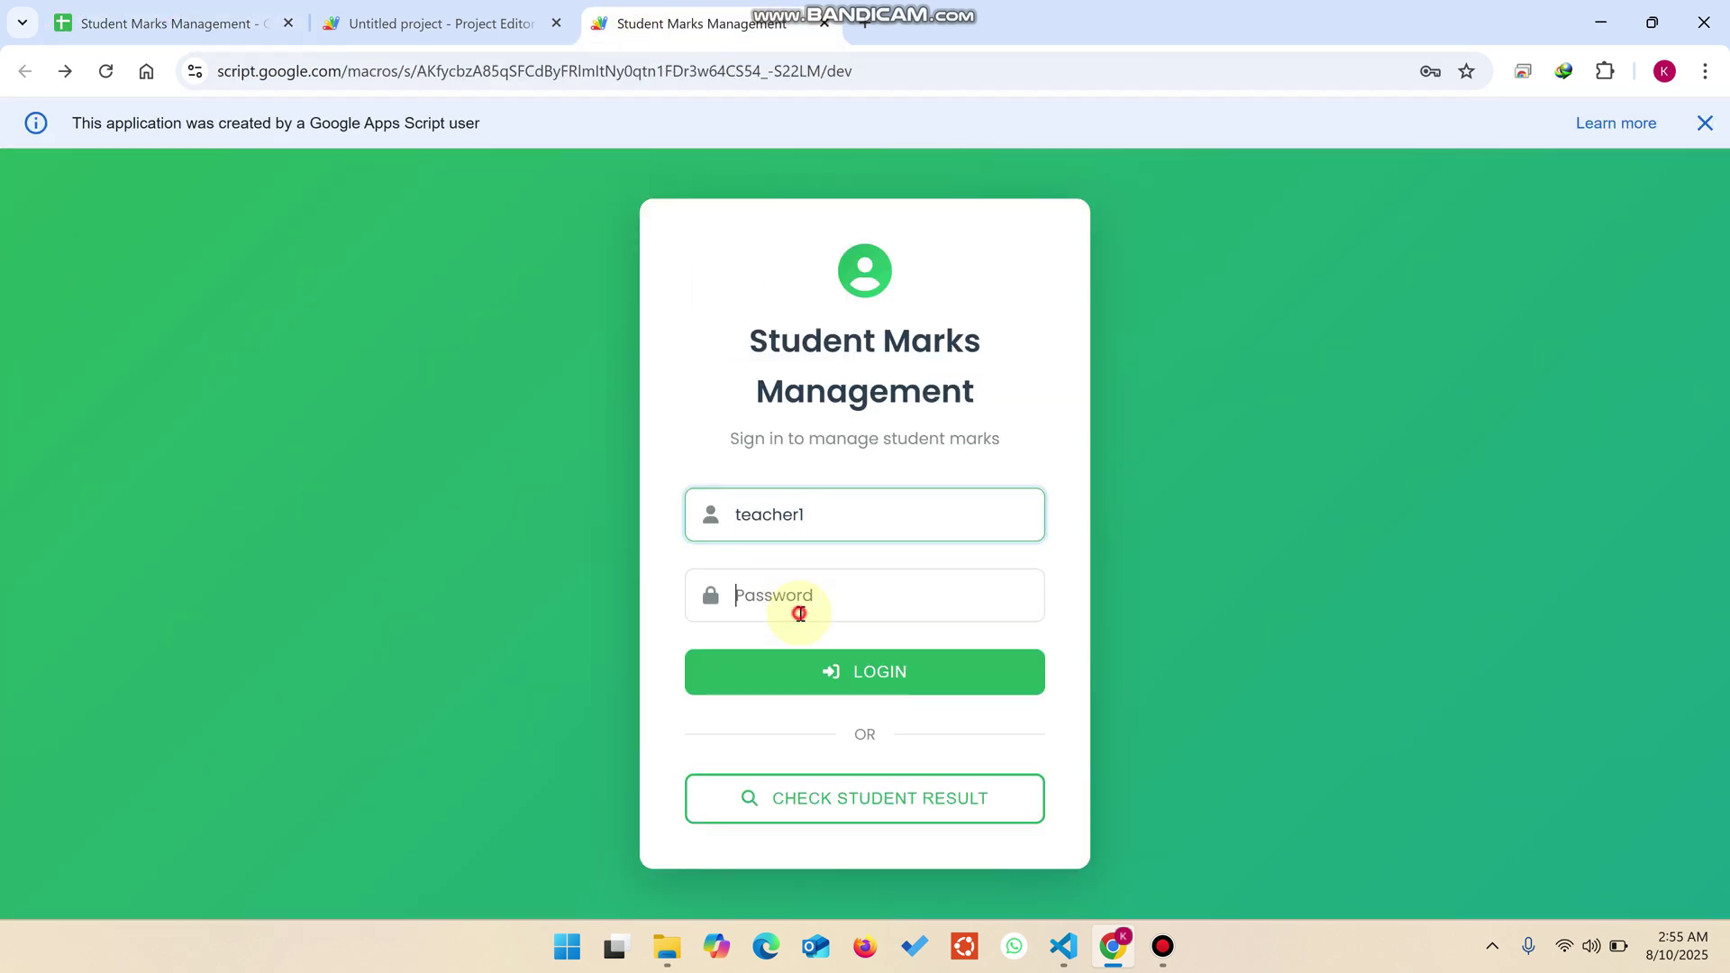
{"action": "key", "text": "ctrl+v"}
{"action": "left_click", "coordinate": [823, 665]}
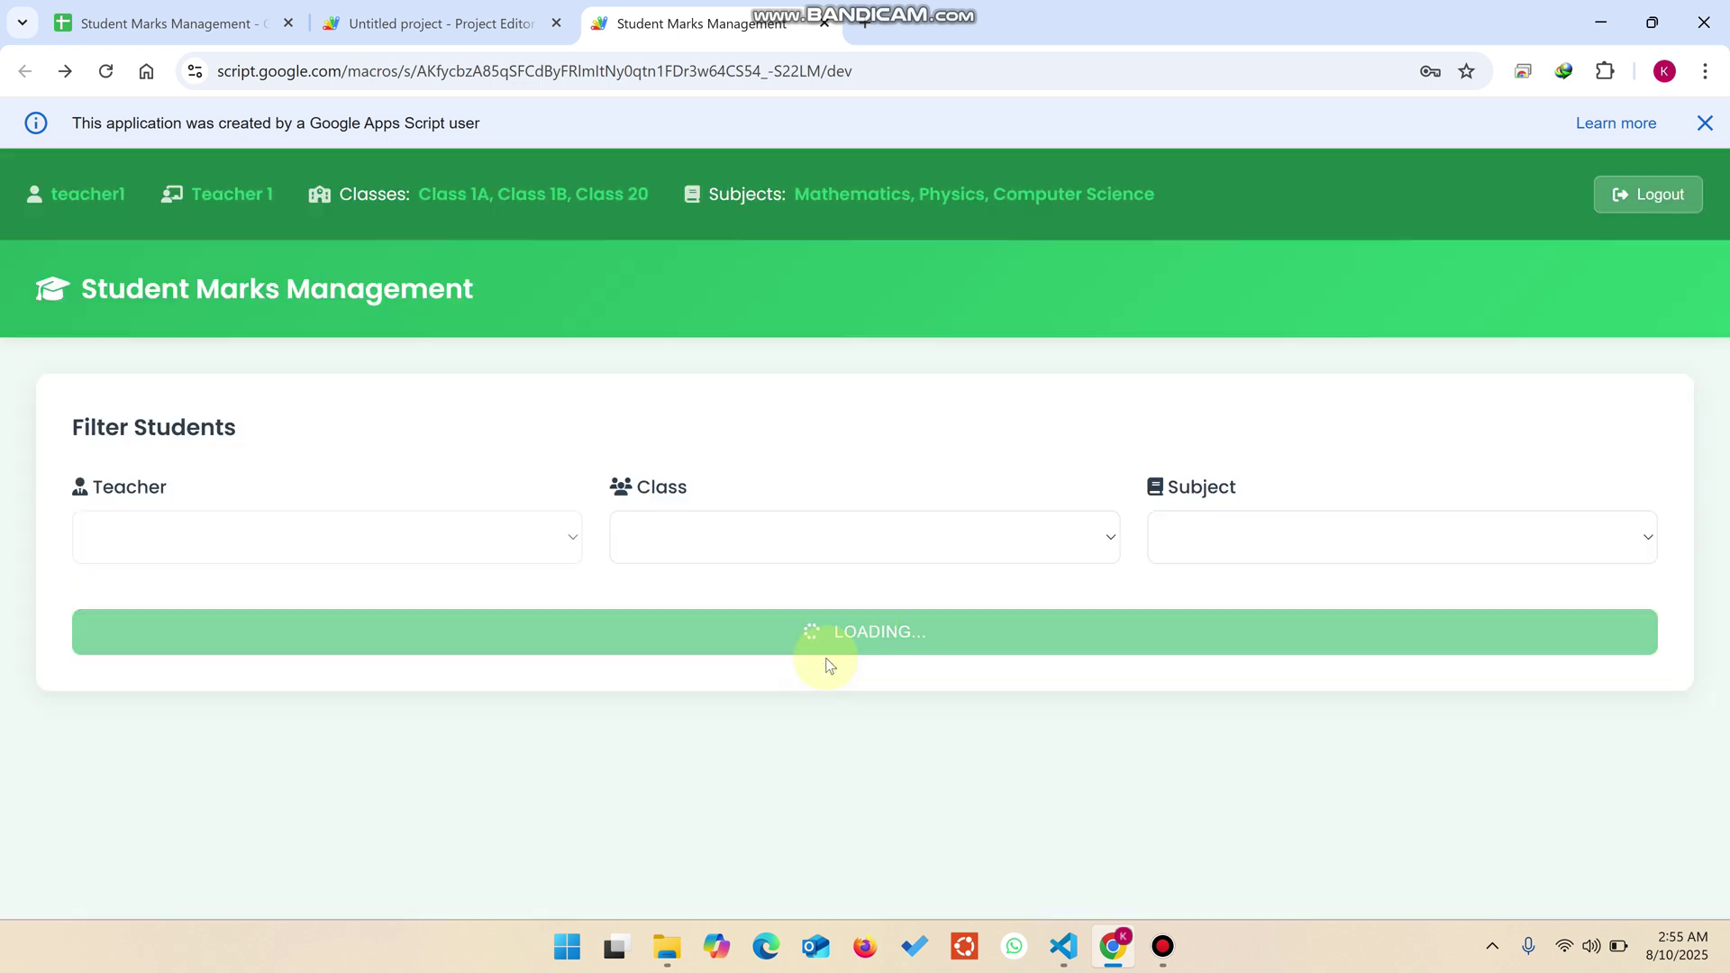
Confirm Class 20 is assigned, then fetch the Class 20 Mathematics students
{"action": "left_click_drag", "start_coordinate": [654, 202], "coordinate": [345, 196]}
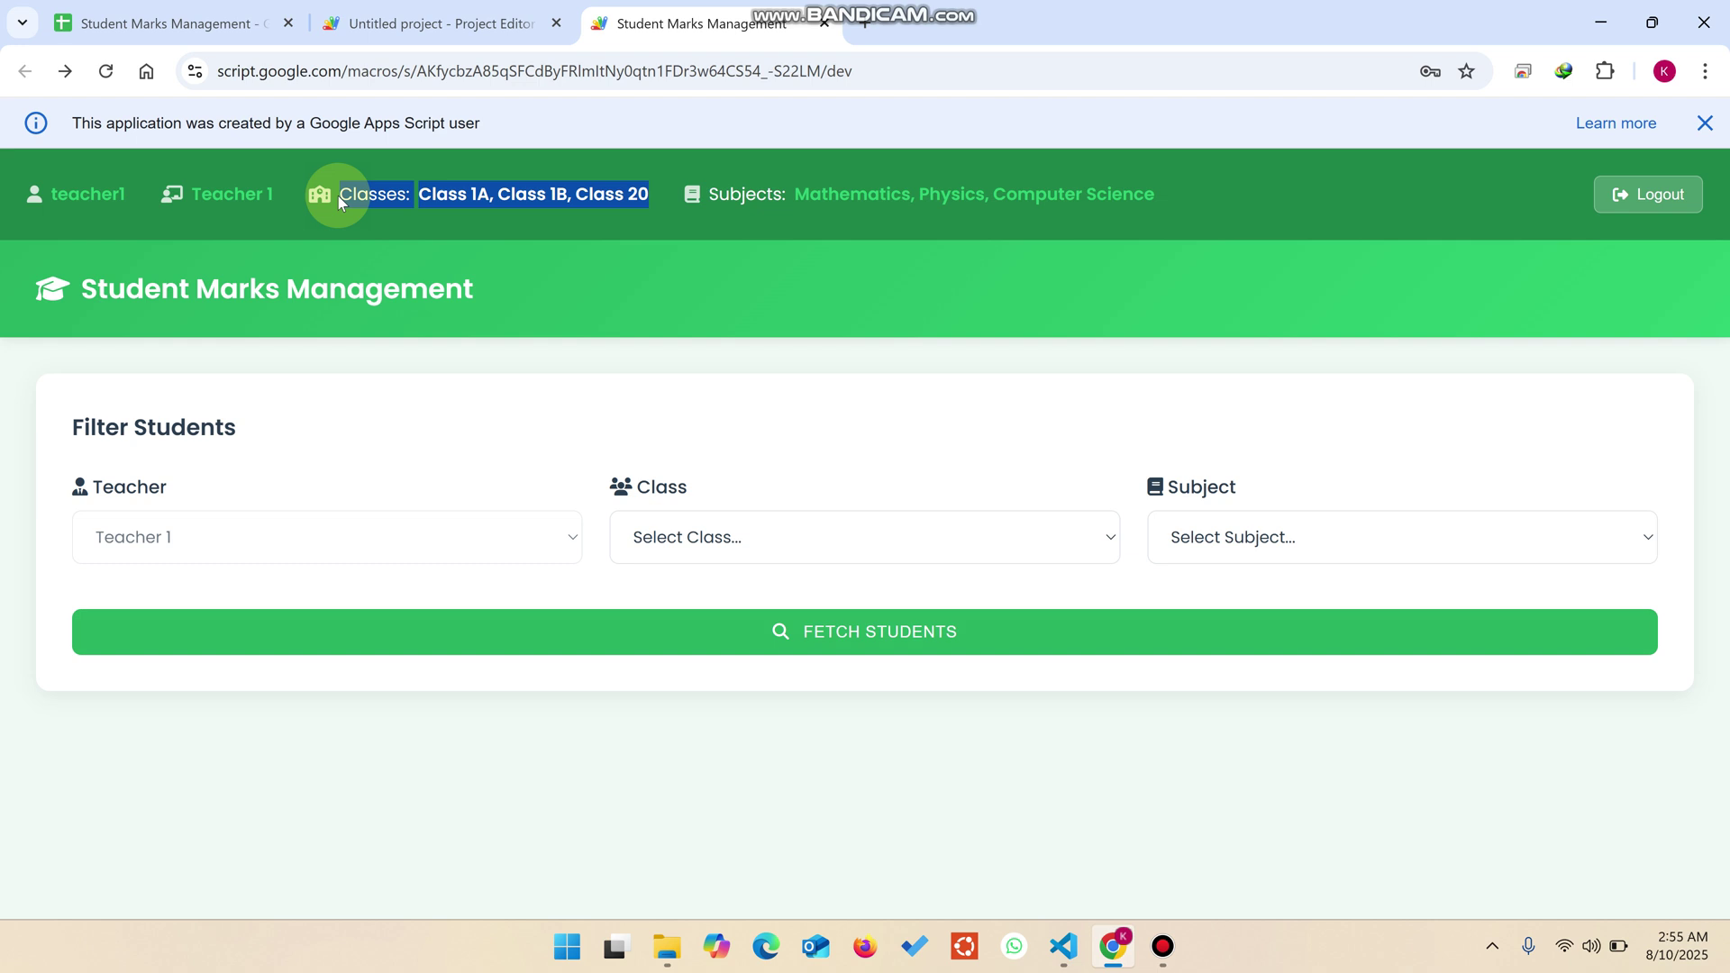
{"action": "left_click", "coordinate": [708, 534]}
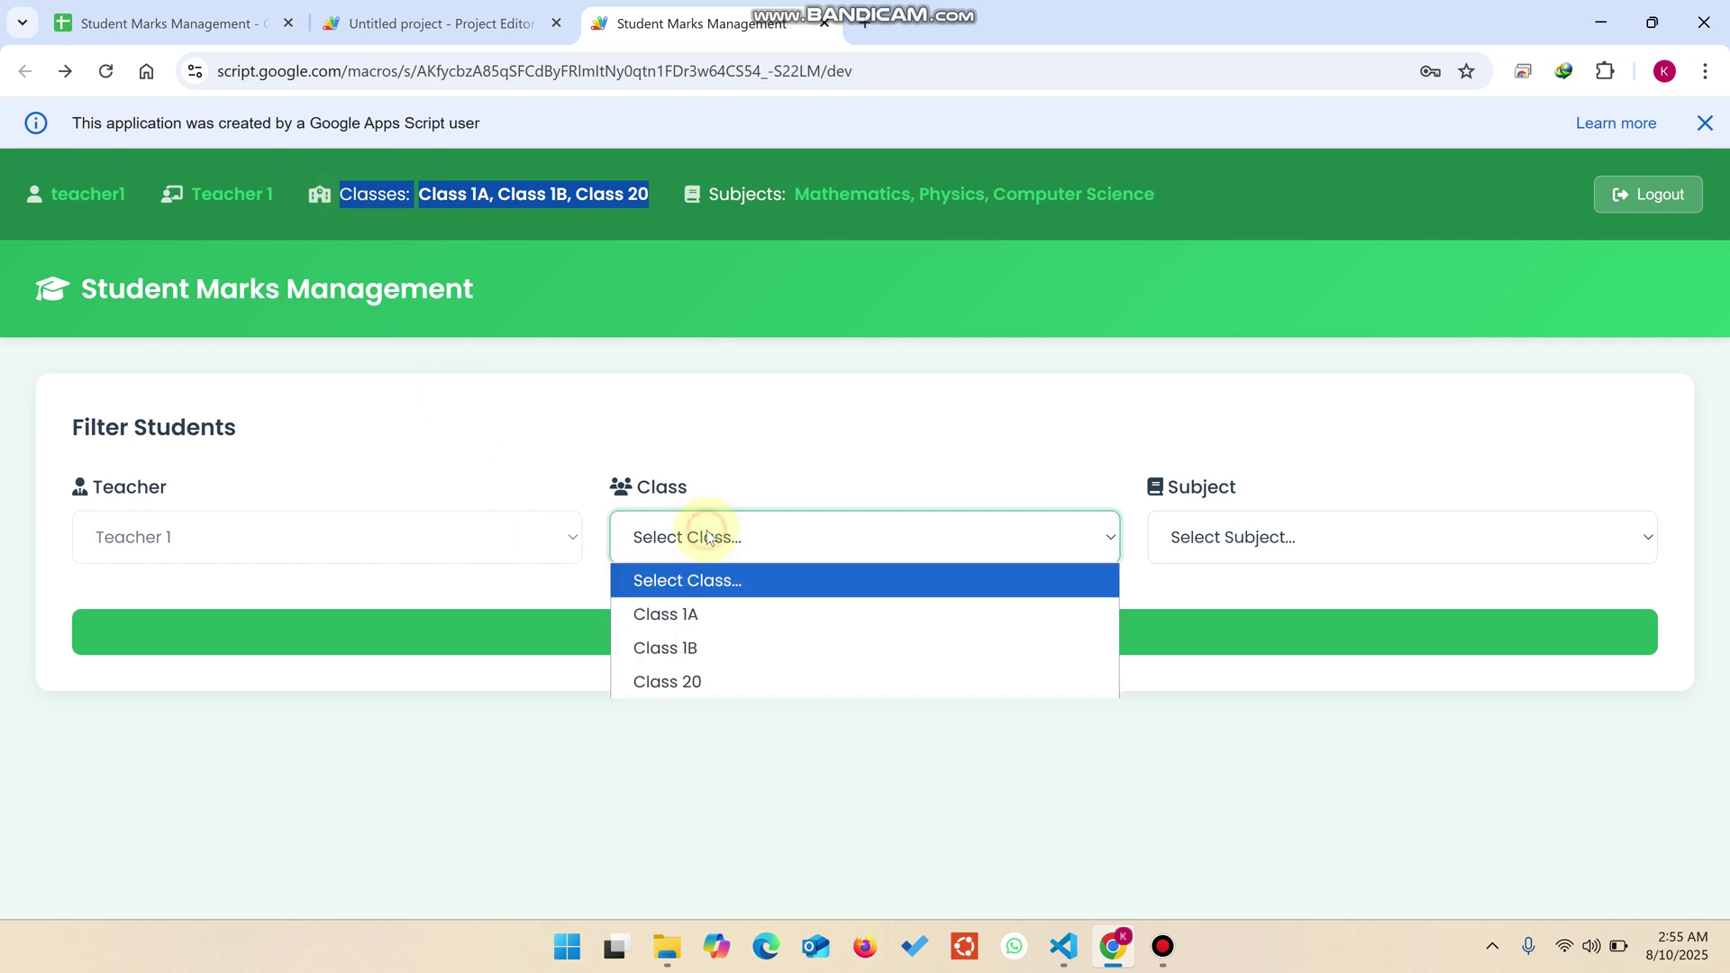
{"action": "left_click", "coordinate": [720, 678]}
{"action": "left_click", "coordinate": [1231, 539]}
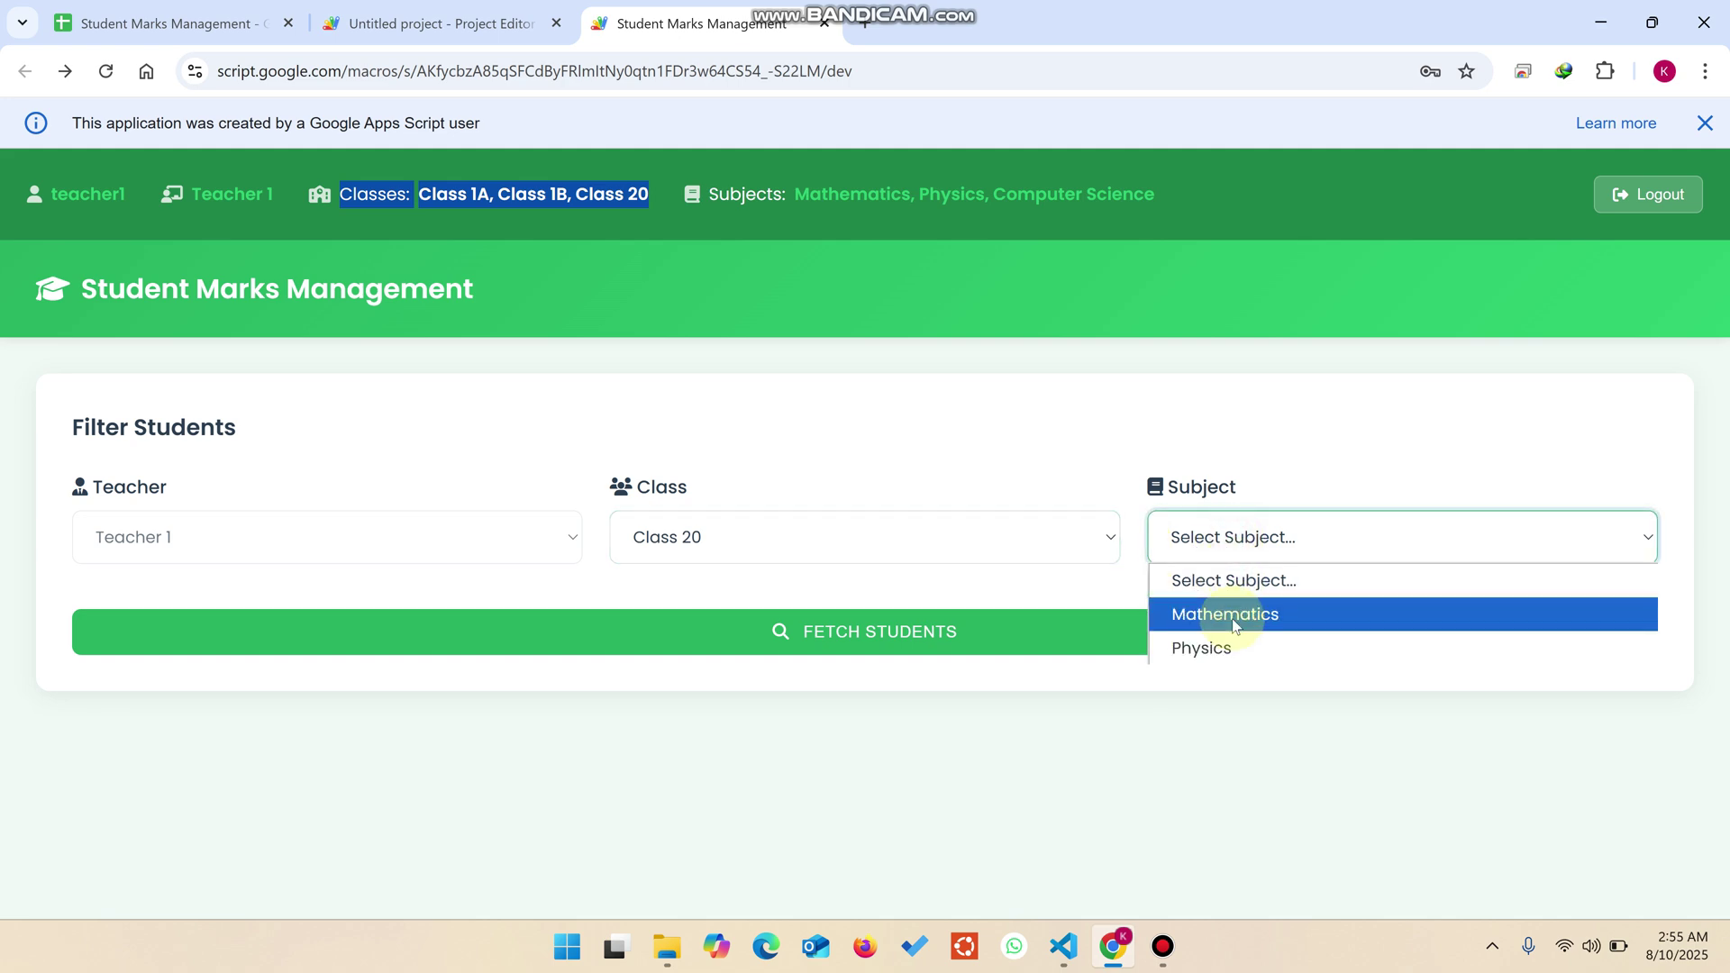
{"action": "left_click", "coordinate": [1230, 616]}
{"action": "left_click", "coordinate": [1183, 638]}
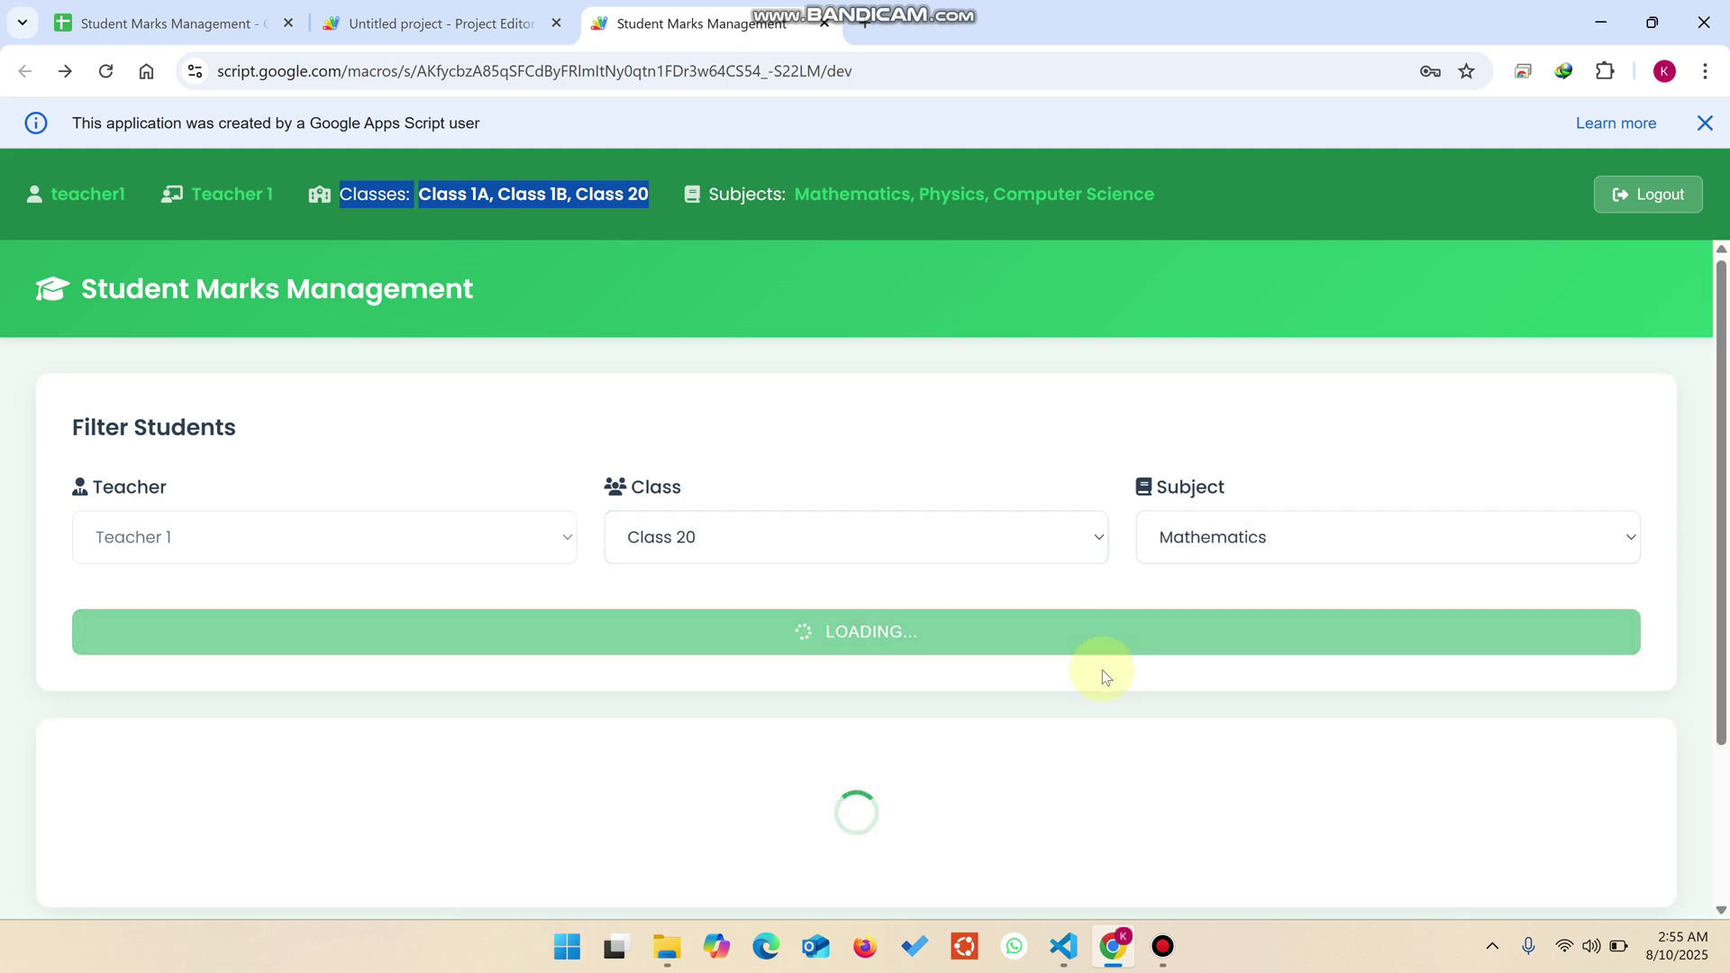
{"action": "left_click", "coordinate": [437, 23]}
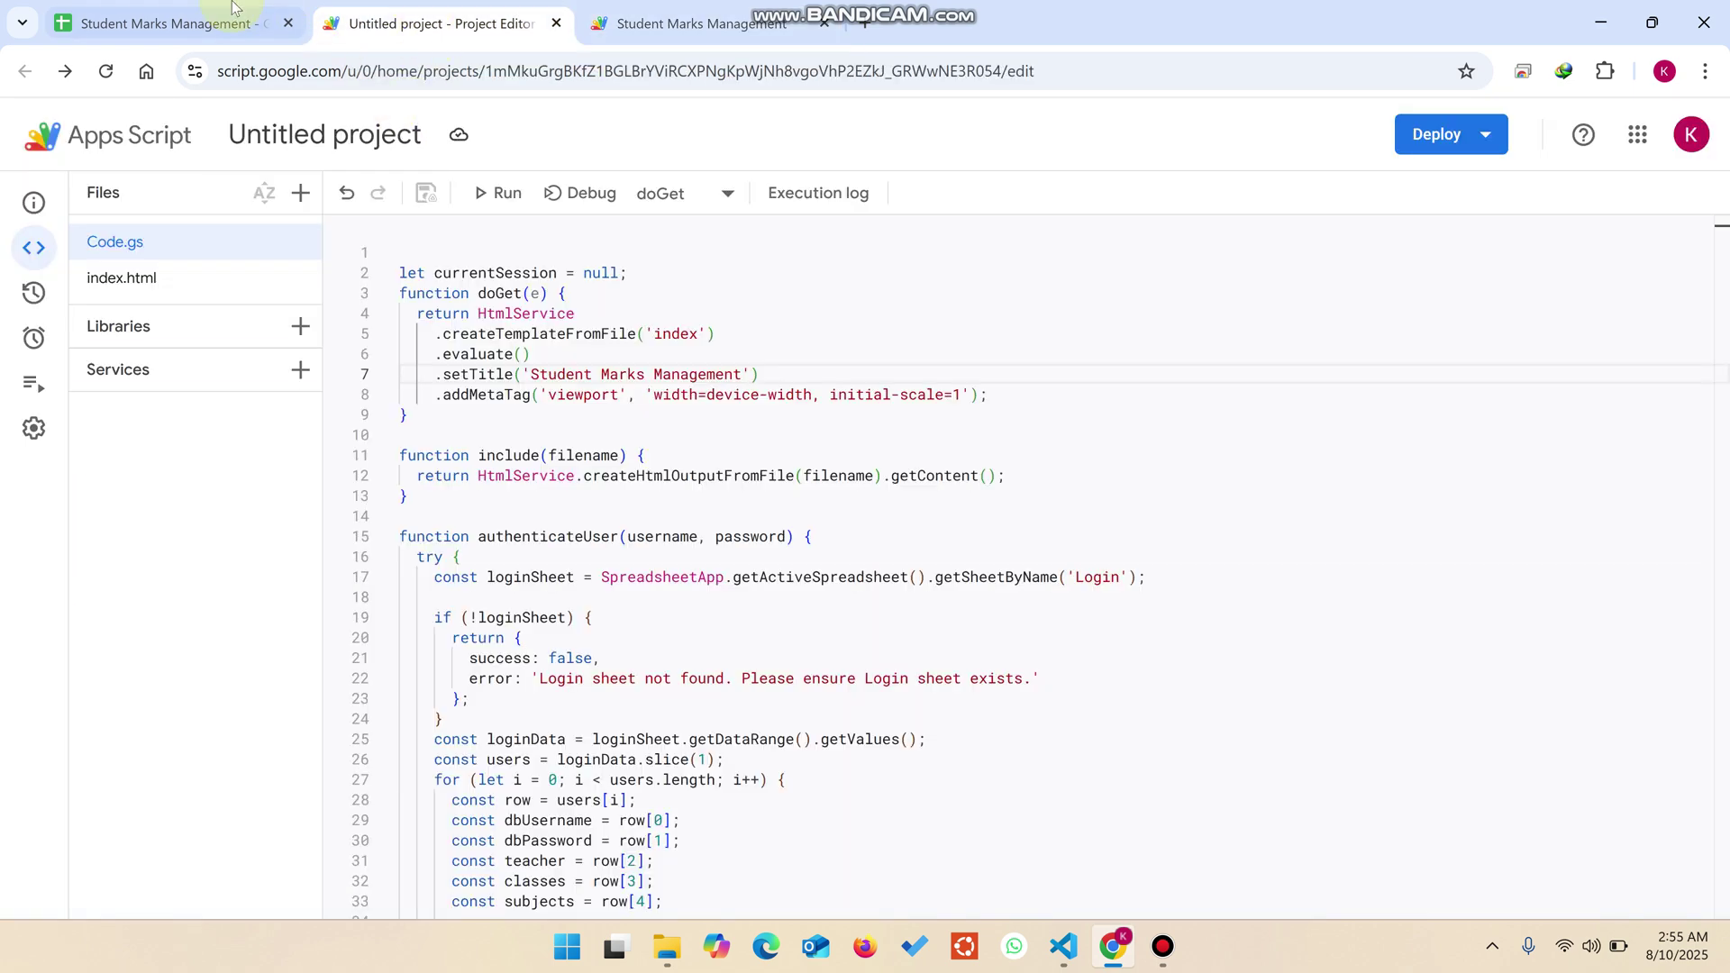
Check STUDENT 2's Mathematics entry in D3 of the Data sheet, then scroll the fetched web app list
{"action": "left_click", "coordinate": [172, 22]}
{"action": "left_click", "coordinate": [272, 898]}
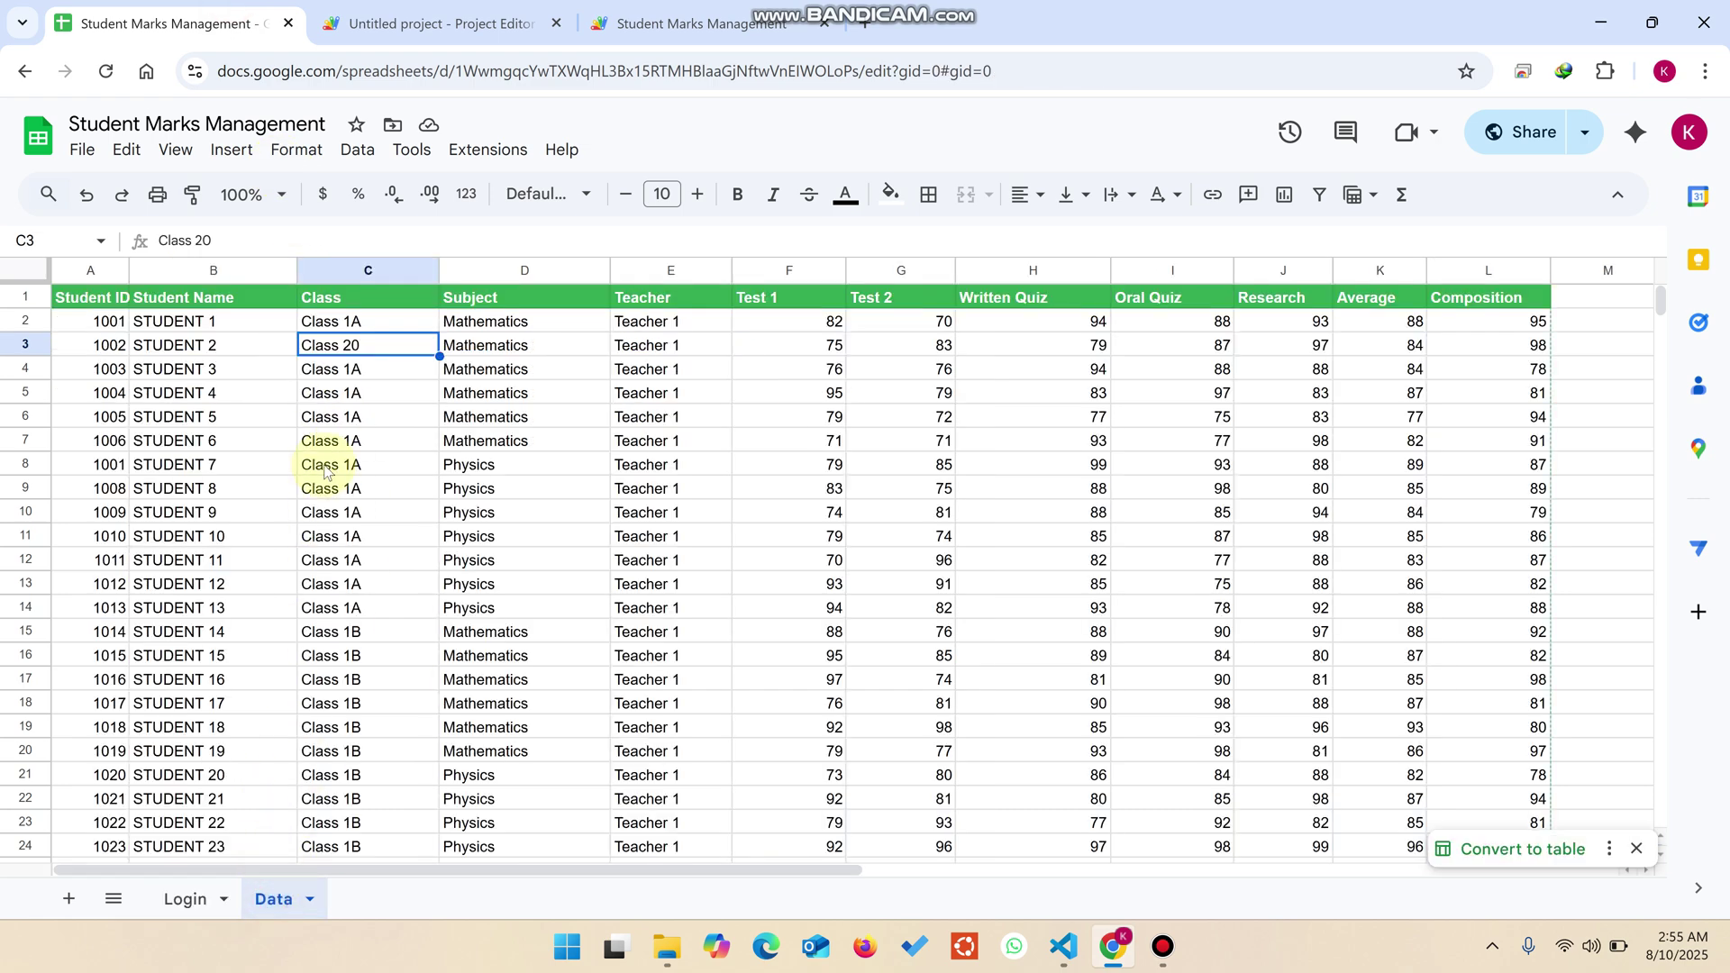
{"action": "left_click", "coordinate": [473, 345]}
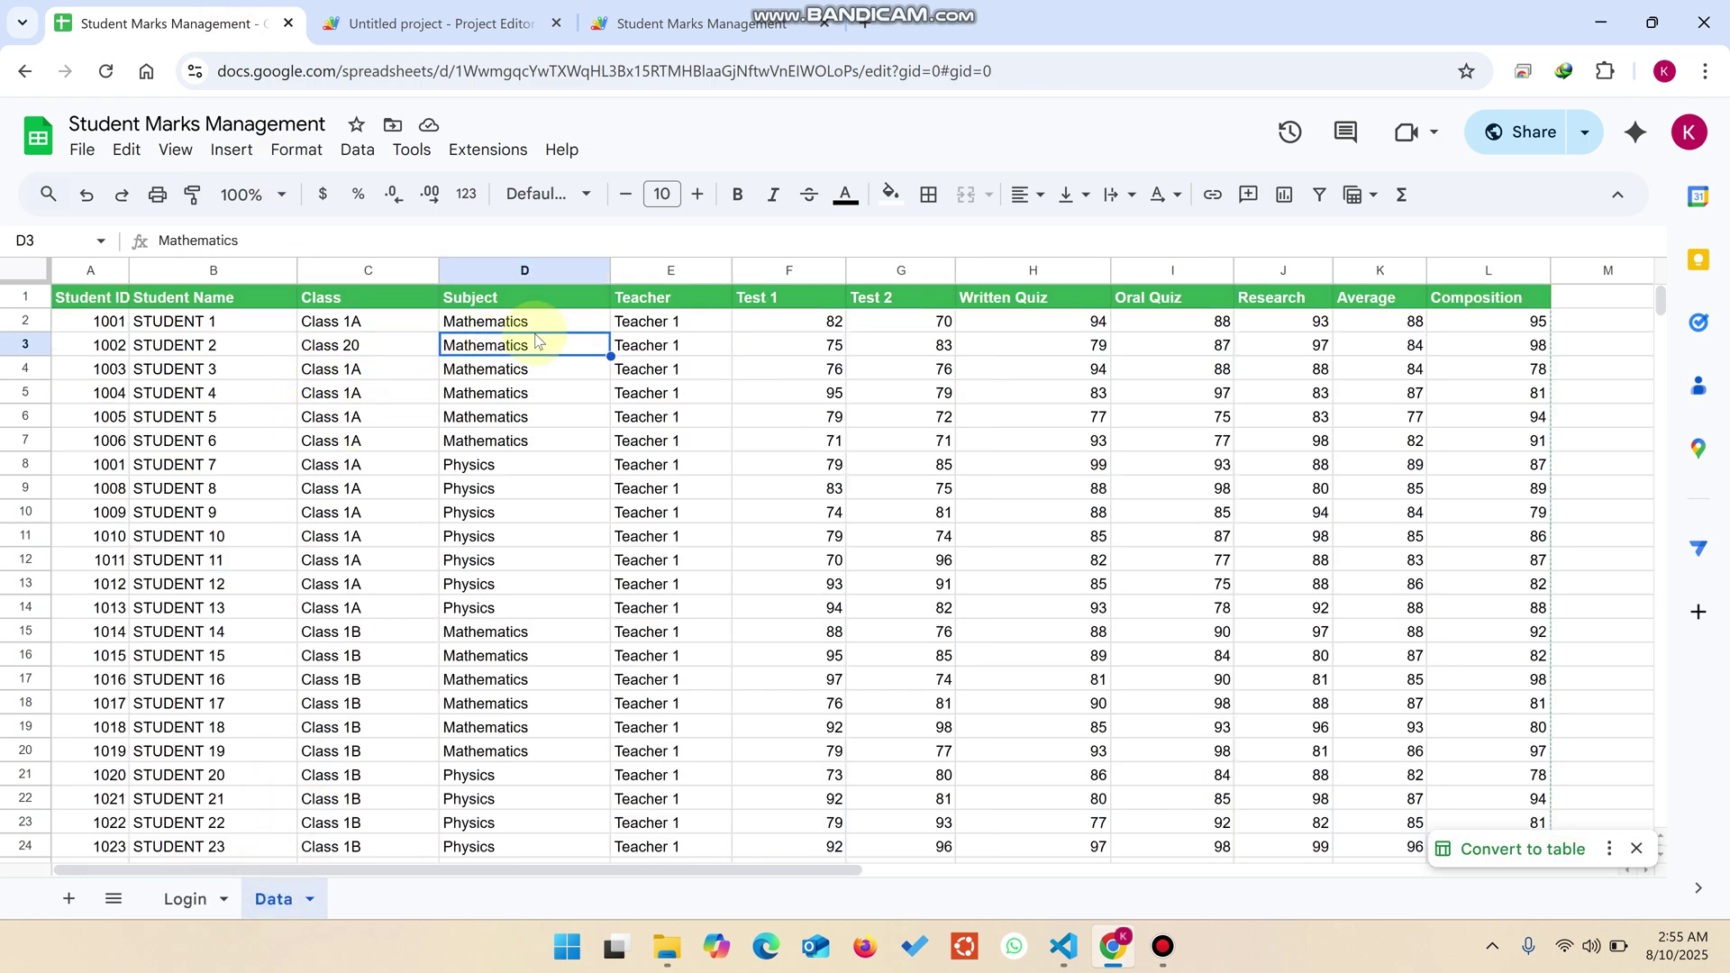
{"action": "left_click", "coordinate": [731, 22]}
{"action": "scroll", "coordinate": [975, 636], "scroll_direction": "down", "scroll_amount": 3}
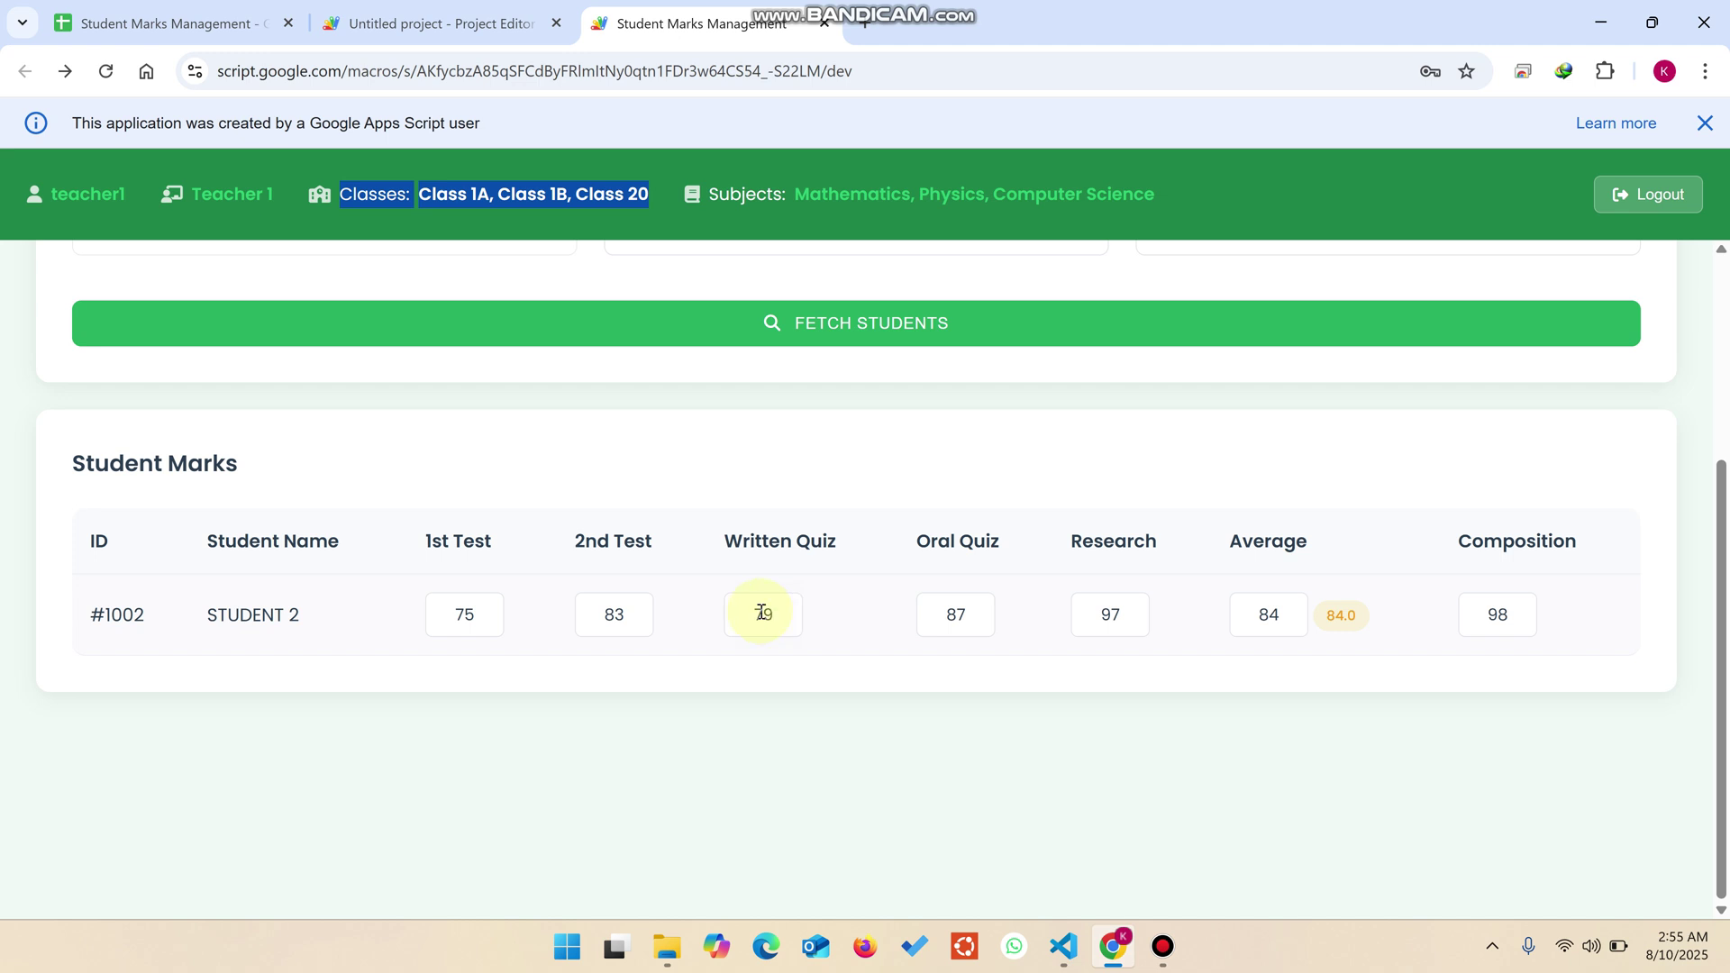
Replace student #1002's 1st Test mark of 75 with 80 and save the changes
{"action": "left_click_drag", "start_coordinate": [482, 616], "coordinate": [418, 615]}
{"action": "type", "text": "80"}
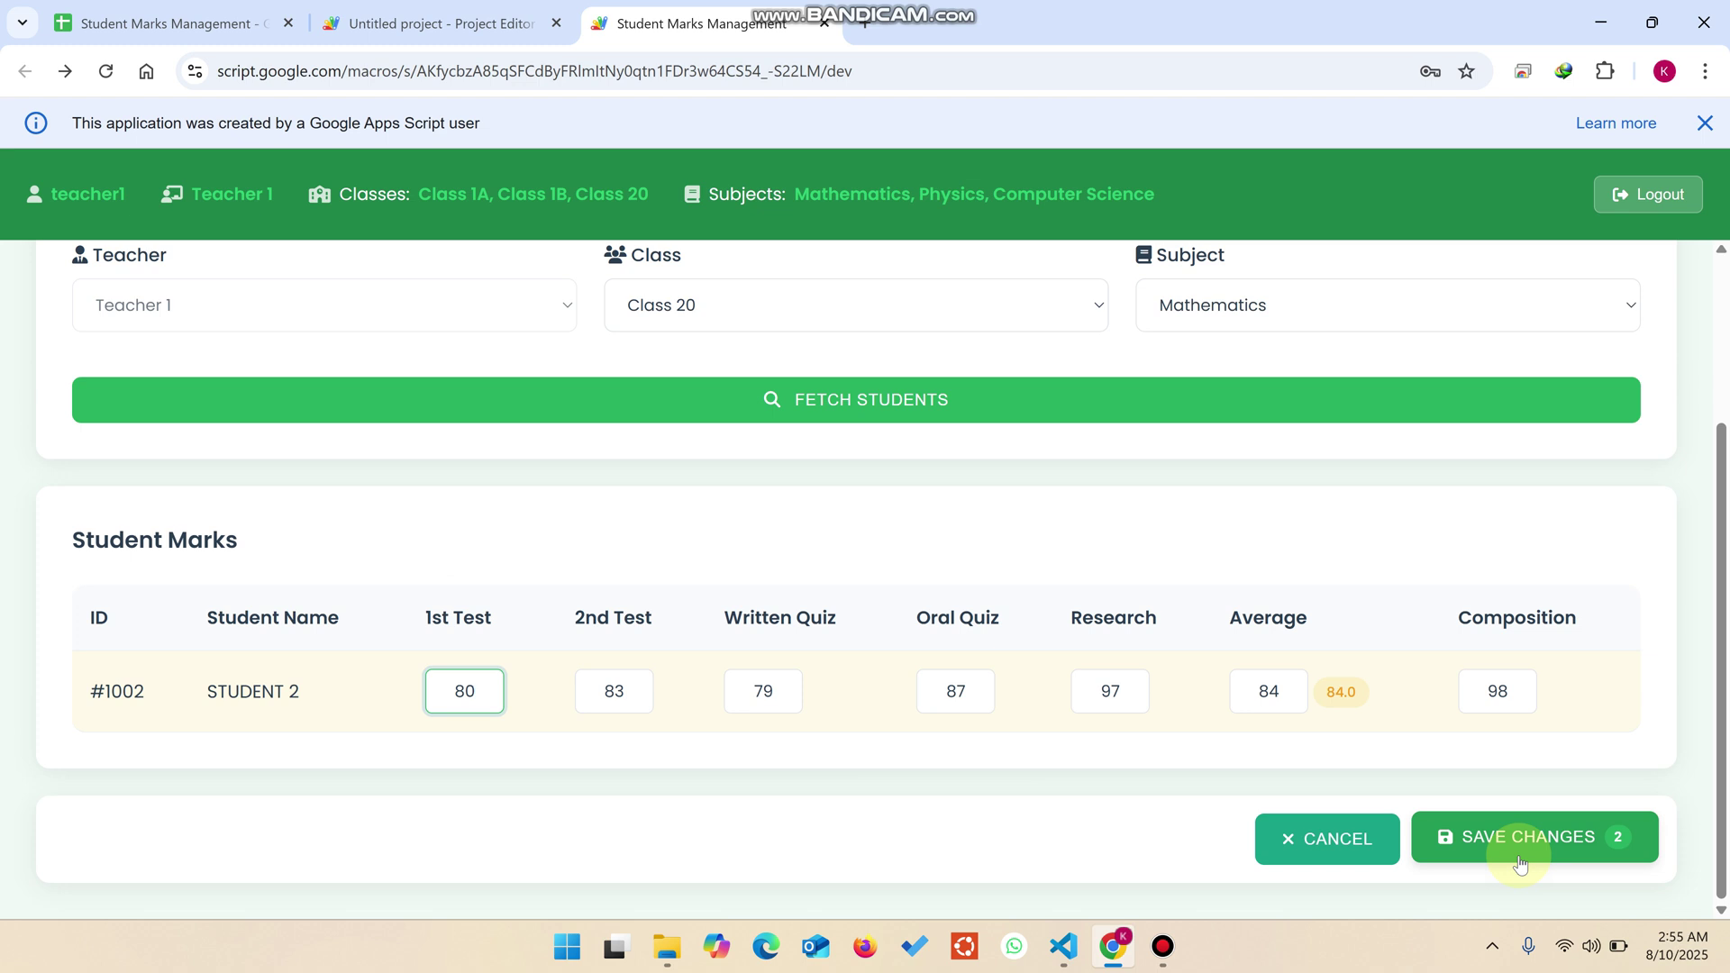
{"action": "left_click", "coordinate": [1520, 861]}
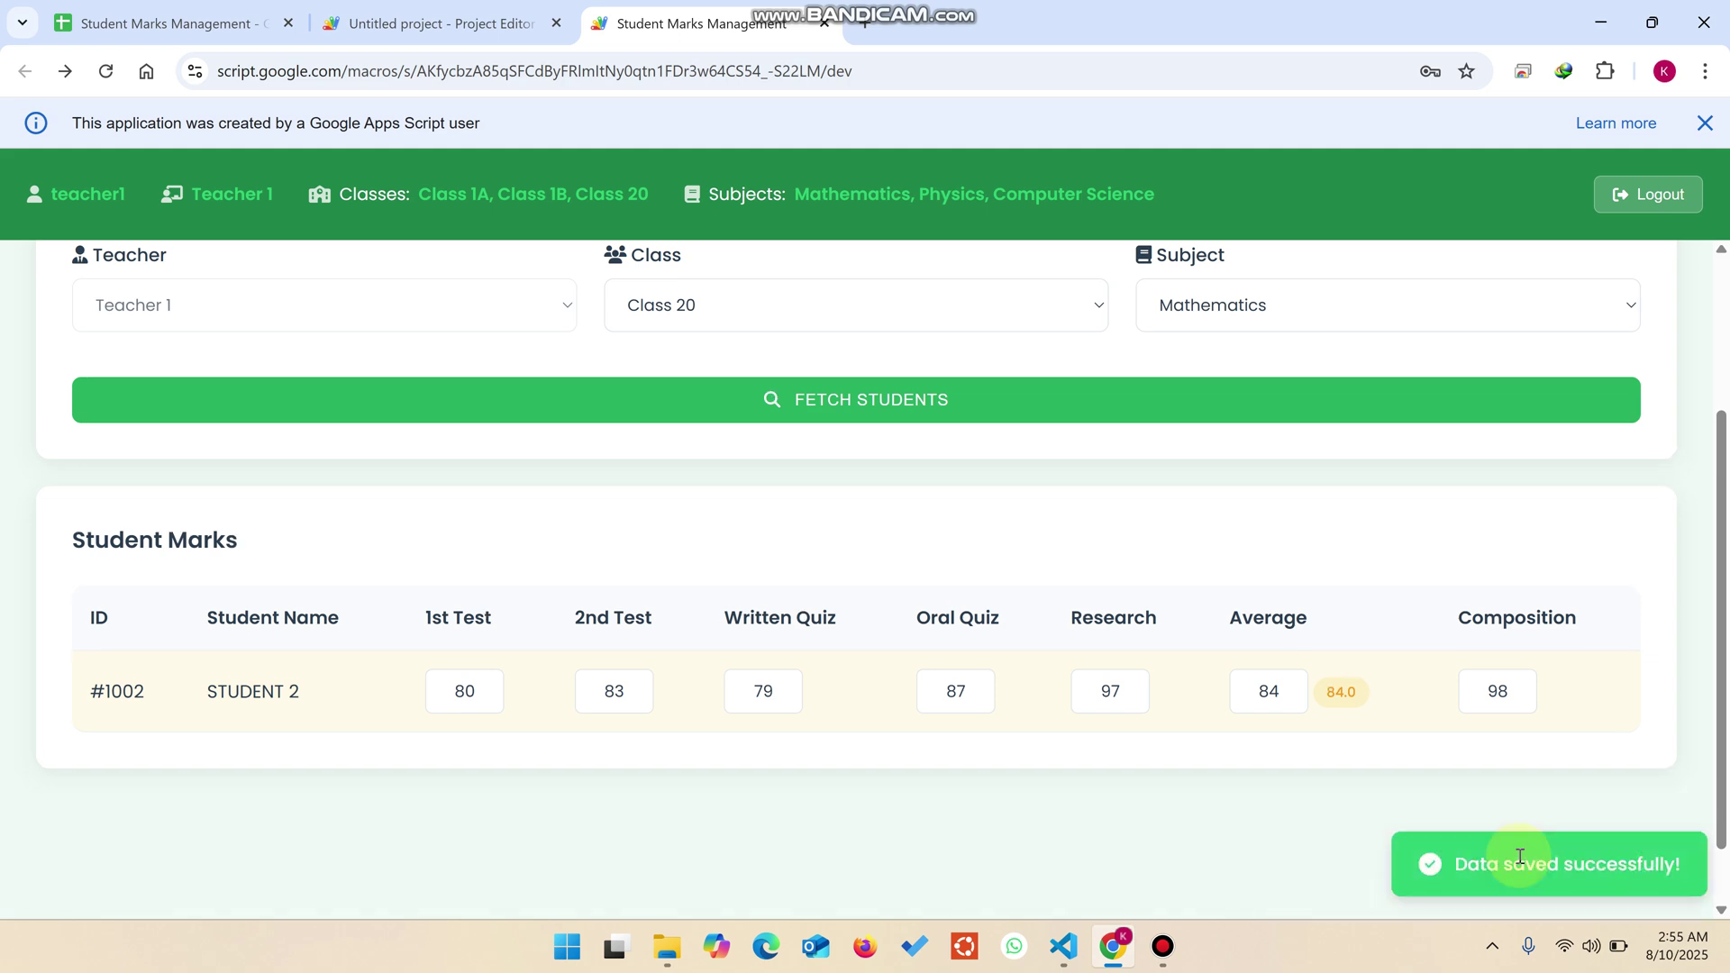
Verify in the Data sheet that STUDENT 2 (ID 1002) has Test 1 mark 80 in F3
{"action": "left_click", "coordinate": [208, 23]}
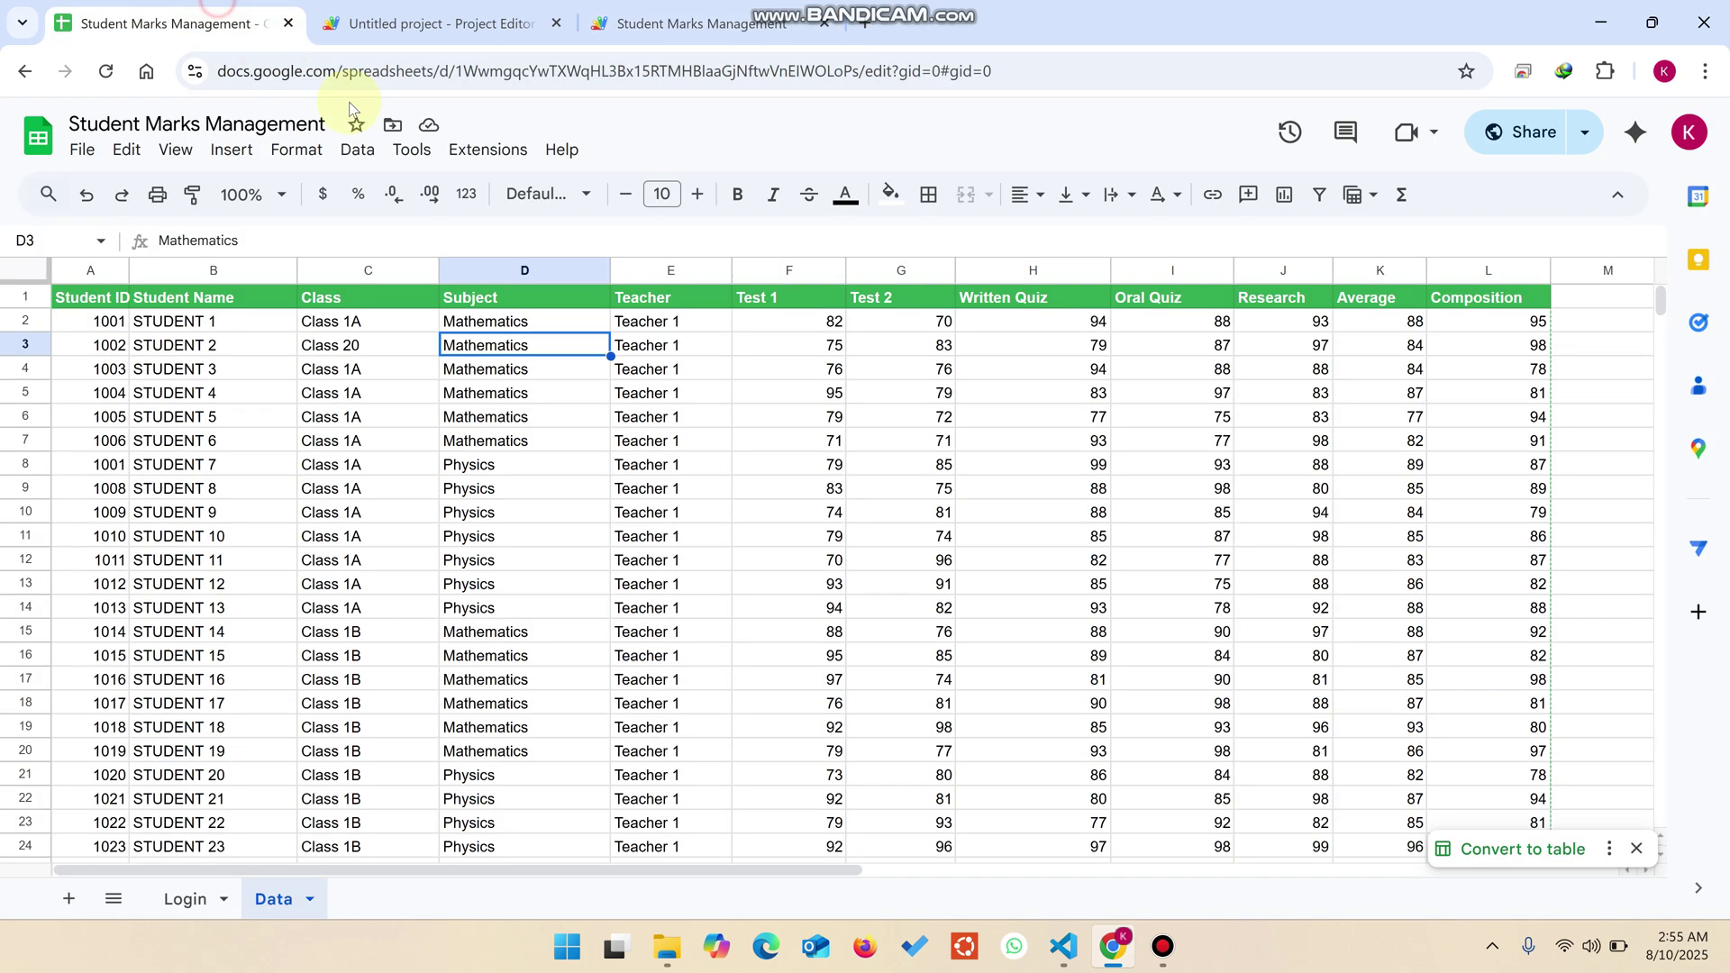
{"action": "left_click", "coordinate": [820, 345]}
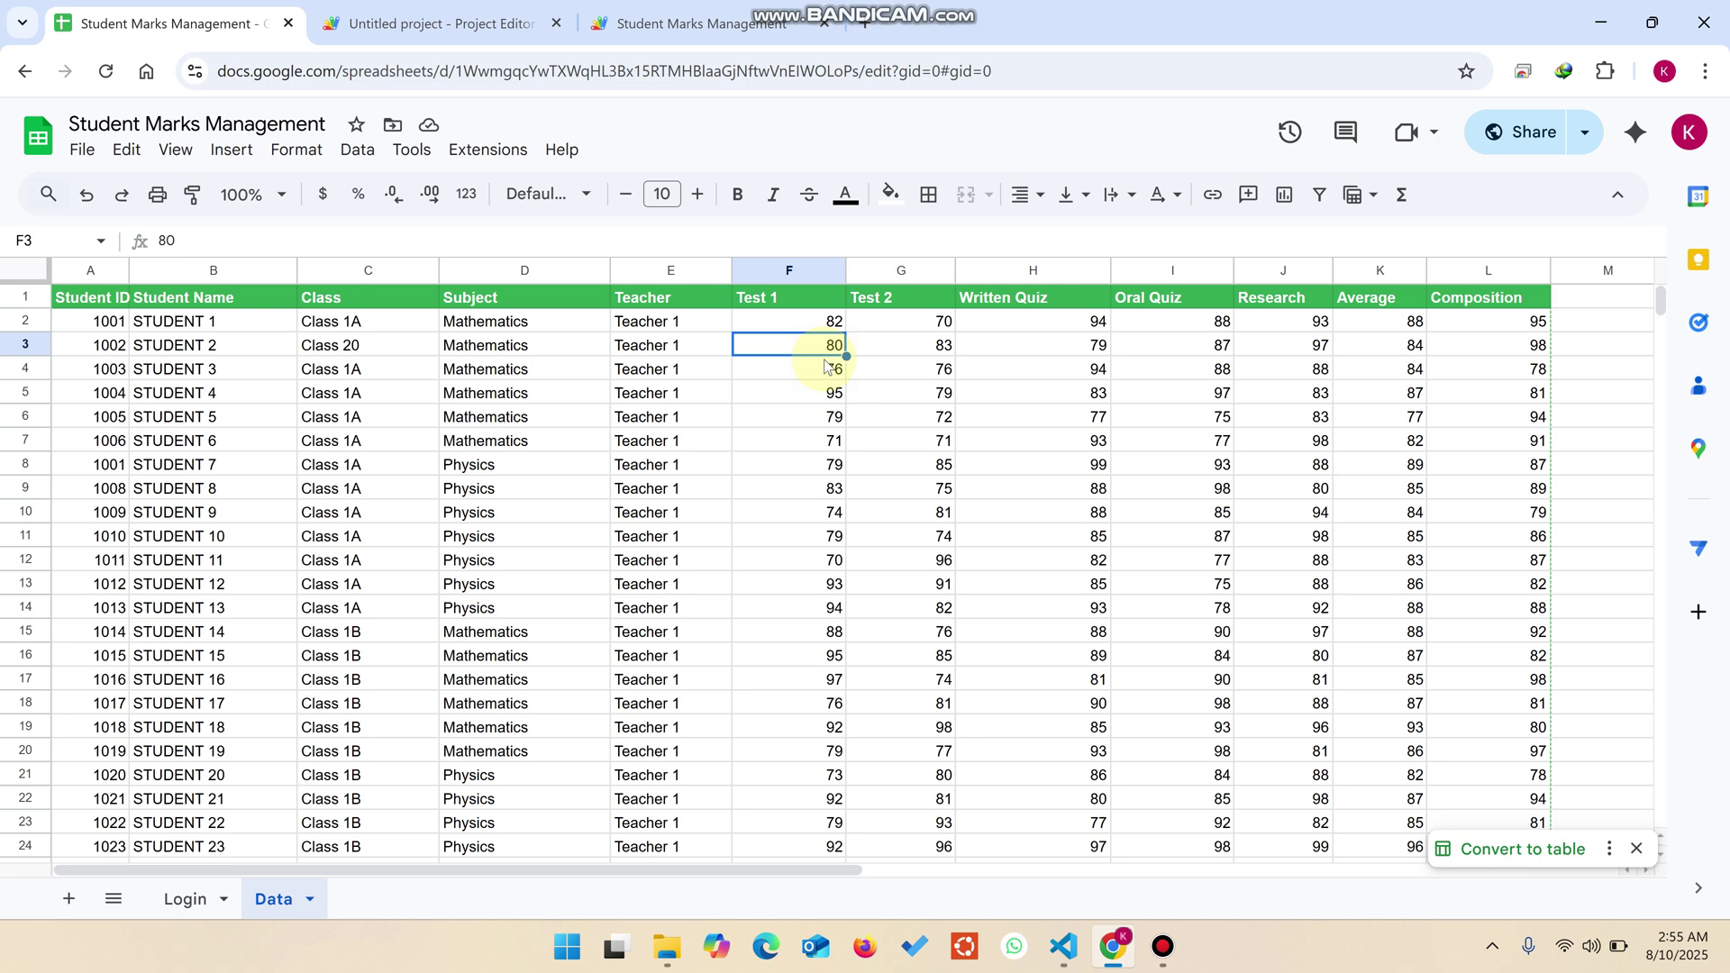
{"action": "left_click", "coordinate": [113, 345]}
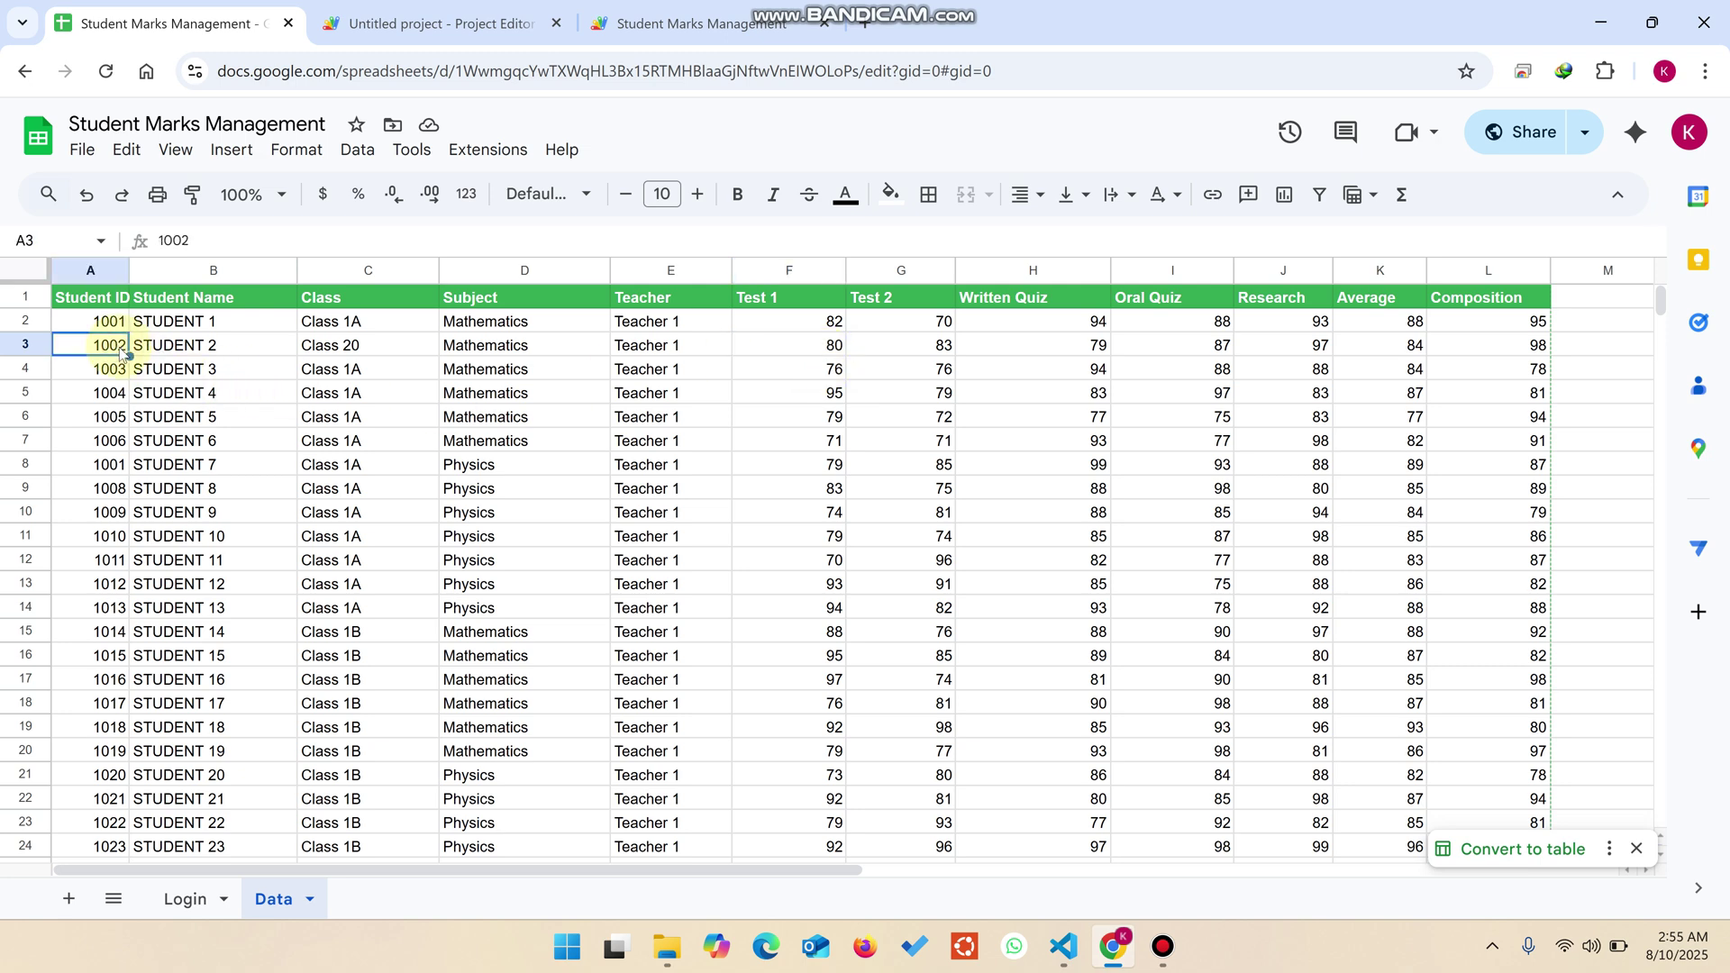
{"action": "left_click", "coordinate": [442, 24]}
Review the Class 20 and Mathematics filters, log out with confirmation, and reload to the sign-in page
{"action": "left_click", "coordinate": [694, 23]}
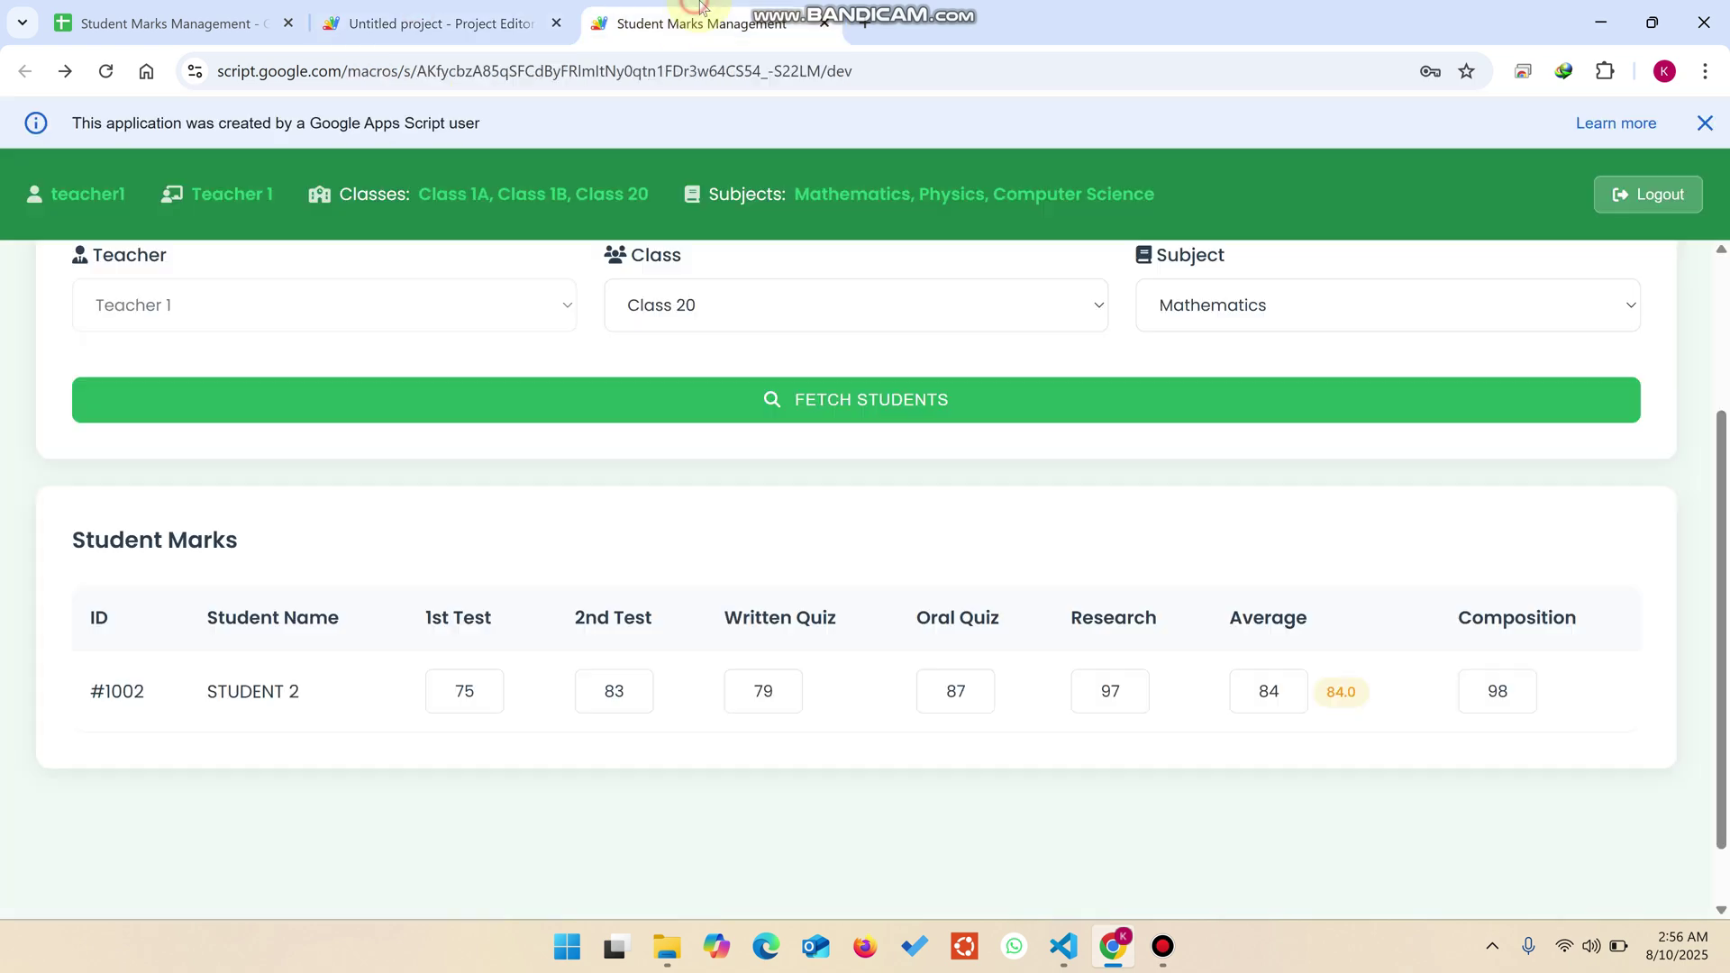
{"action": "scroll", "coordinate": [1279, 390], "scroll_direction": "up", "scroll_amount": 2}
{"action": "left_click", "coordinate": [751, 568]}
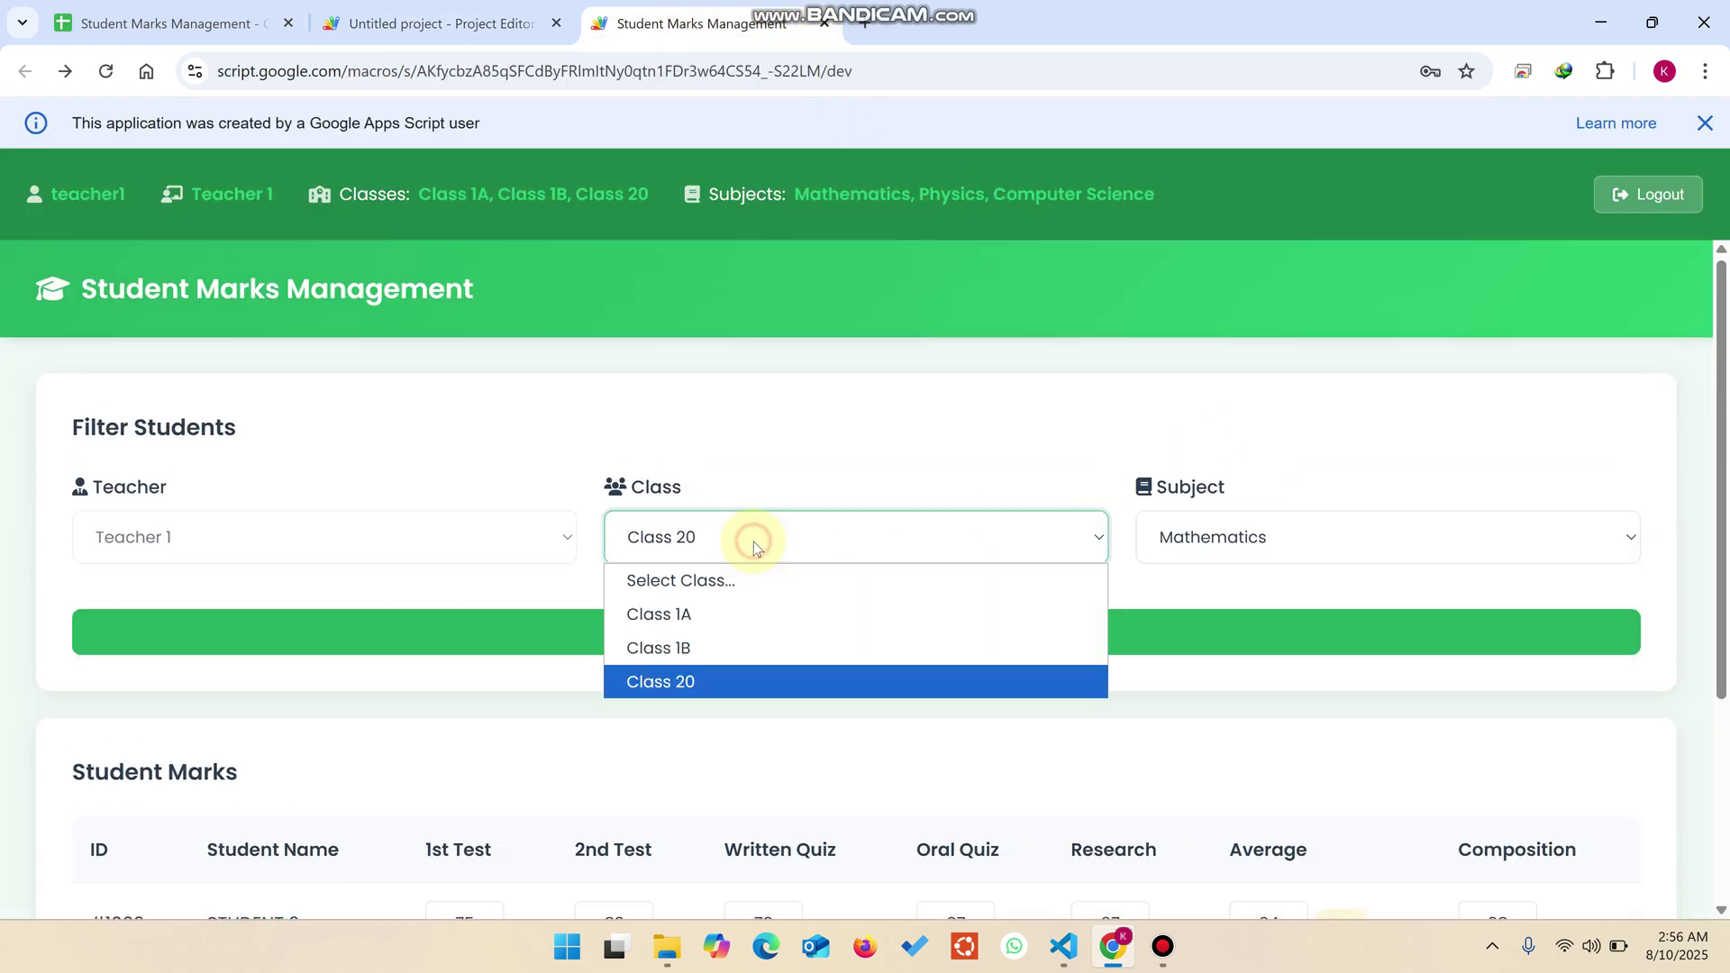
{"action": "left_click", "coordinate": [1292, 502]}
{"action": "left_click", "coordinate": [1290, 537]}
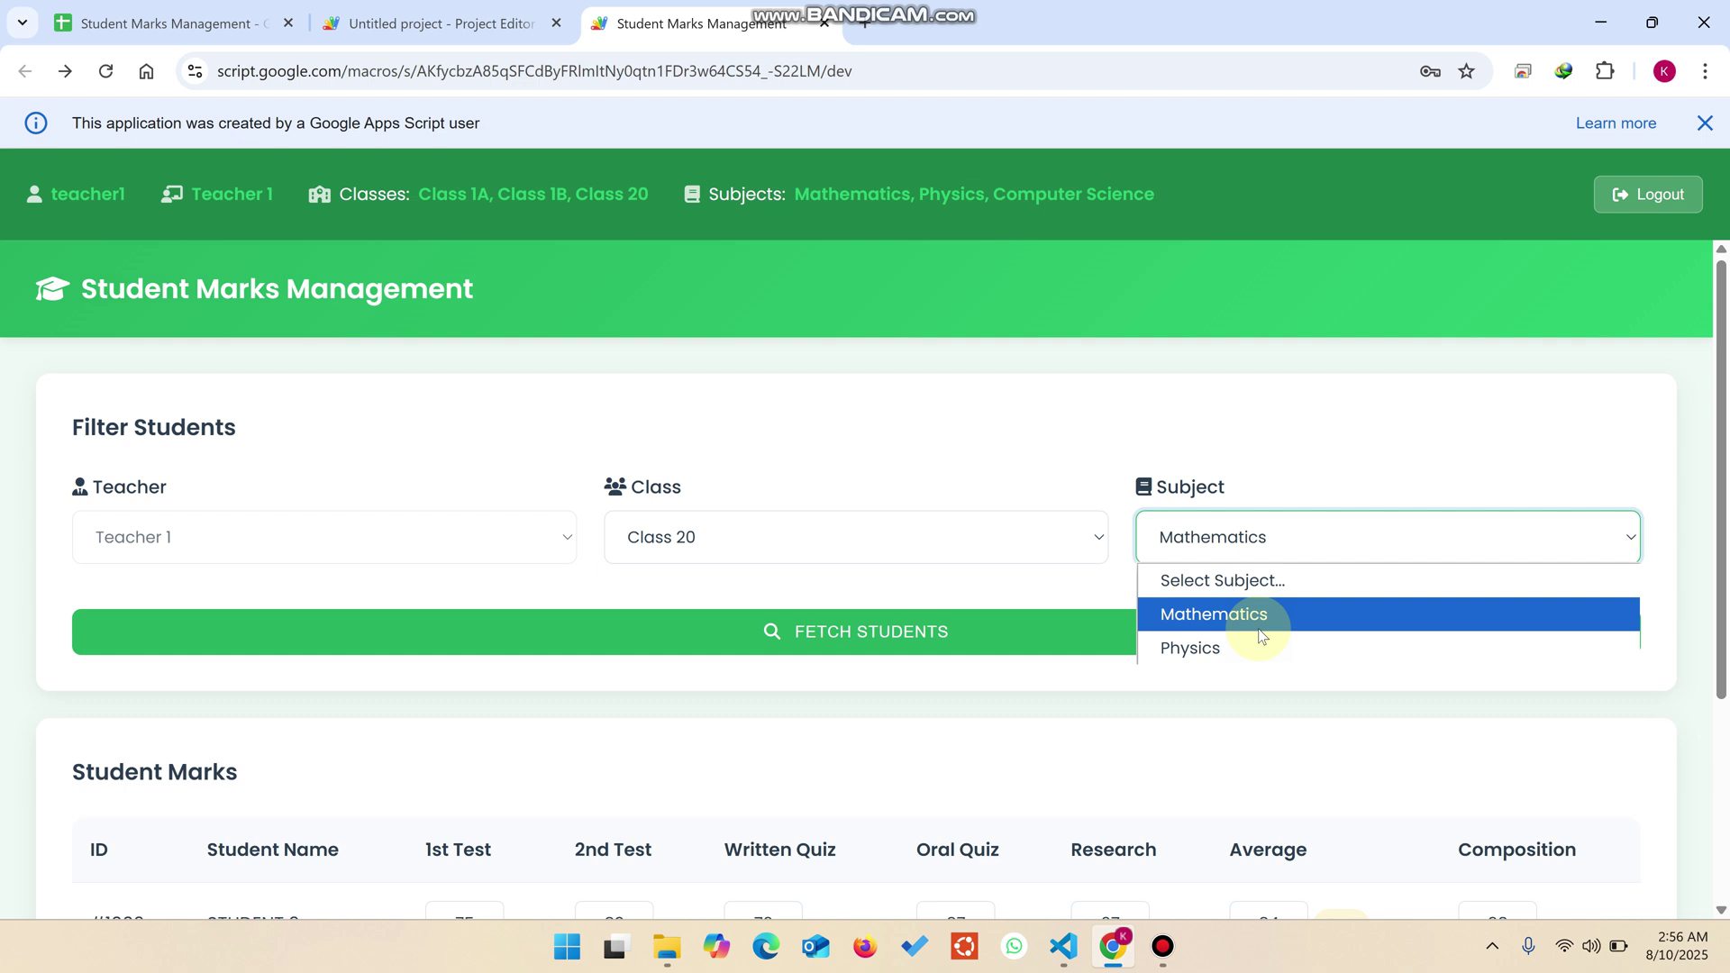
{"action": "left_click", "coordinate": [1705, 126]}
{"action": "left_click", "coordinate": [1705, 126]}
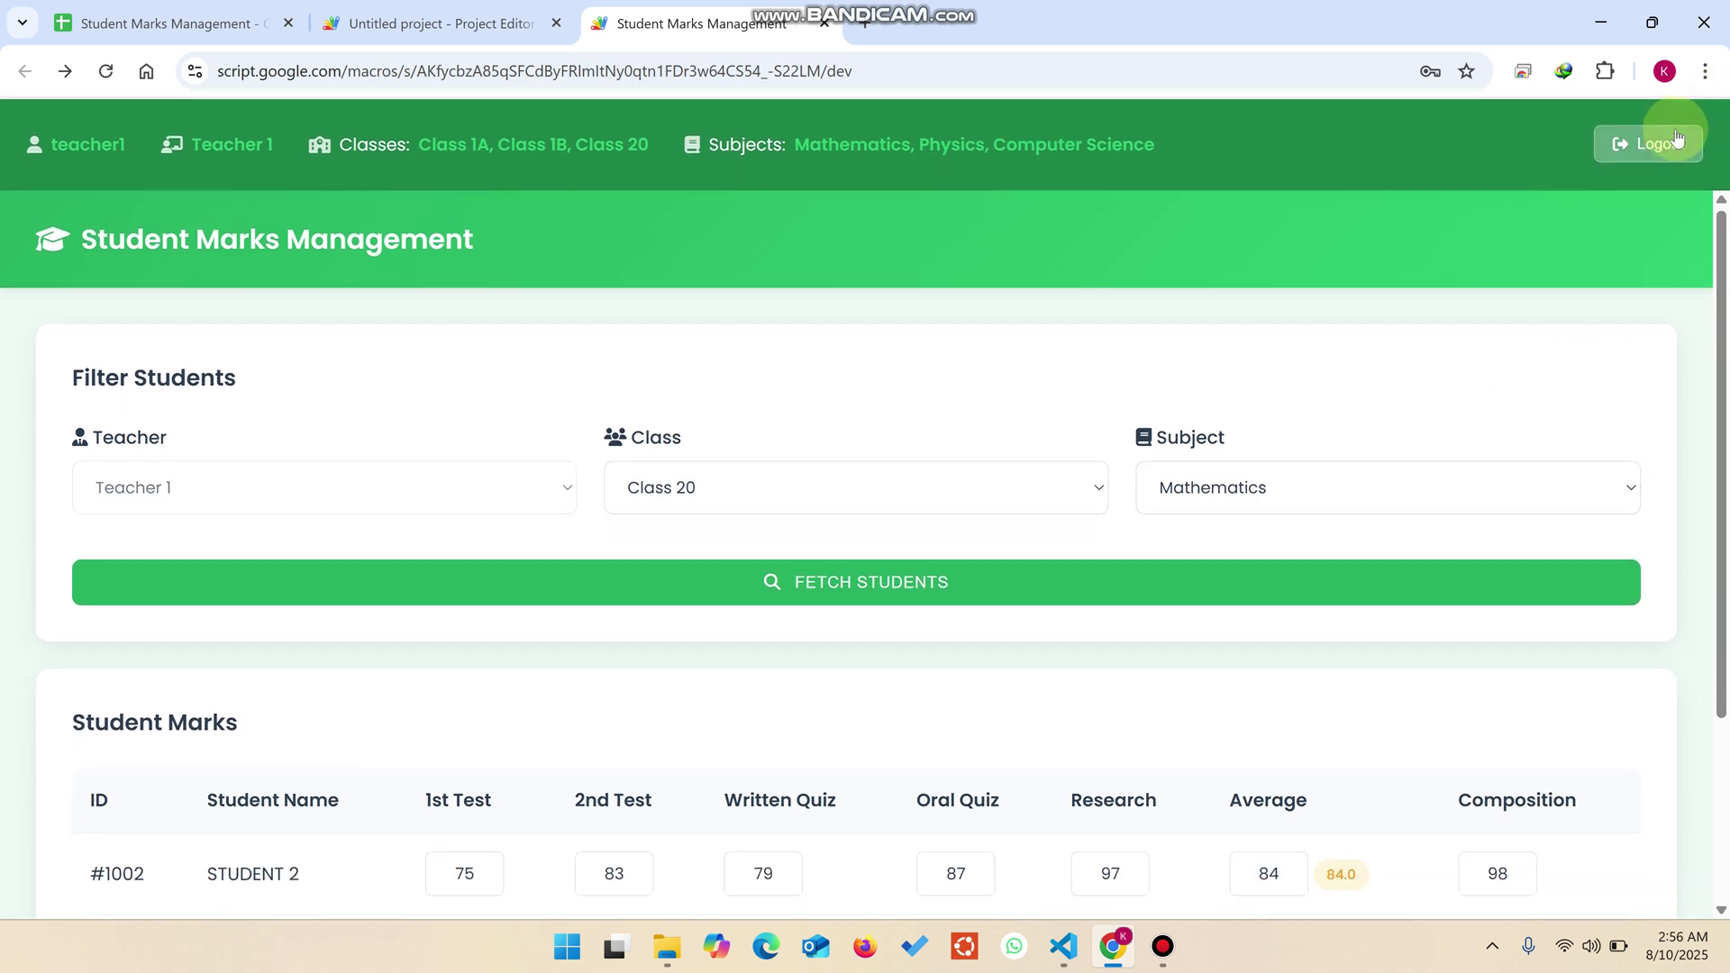
{"action": "left_click", "coordinate": [1667, 146]}
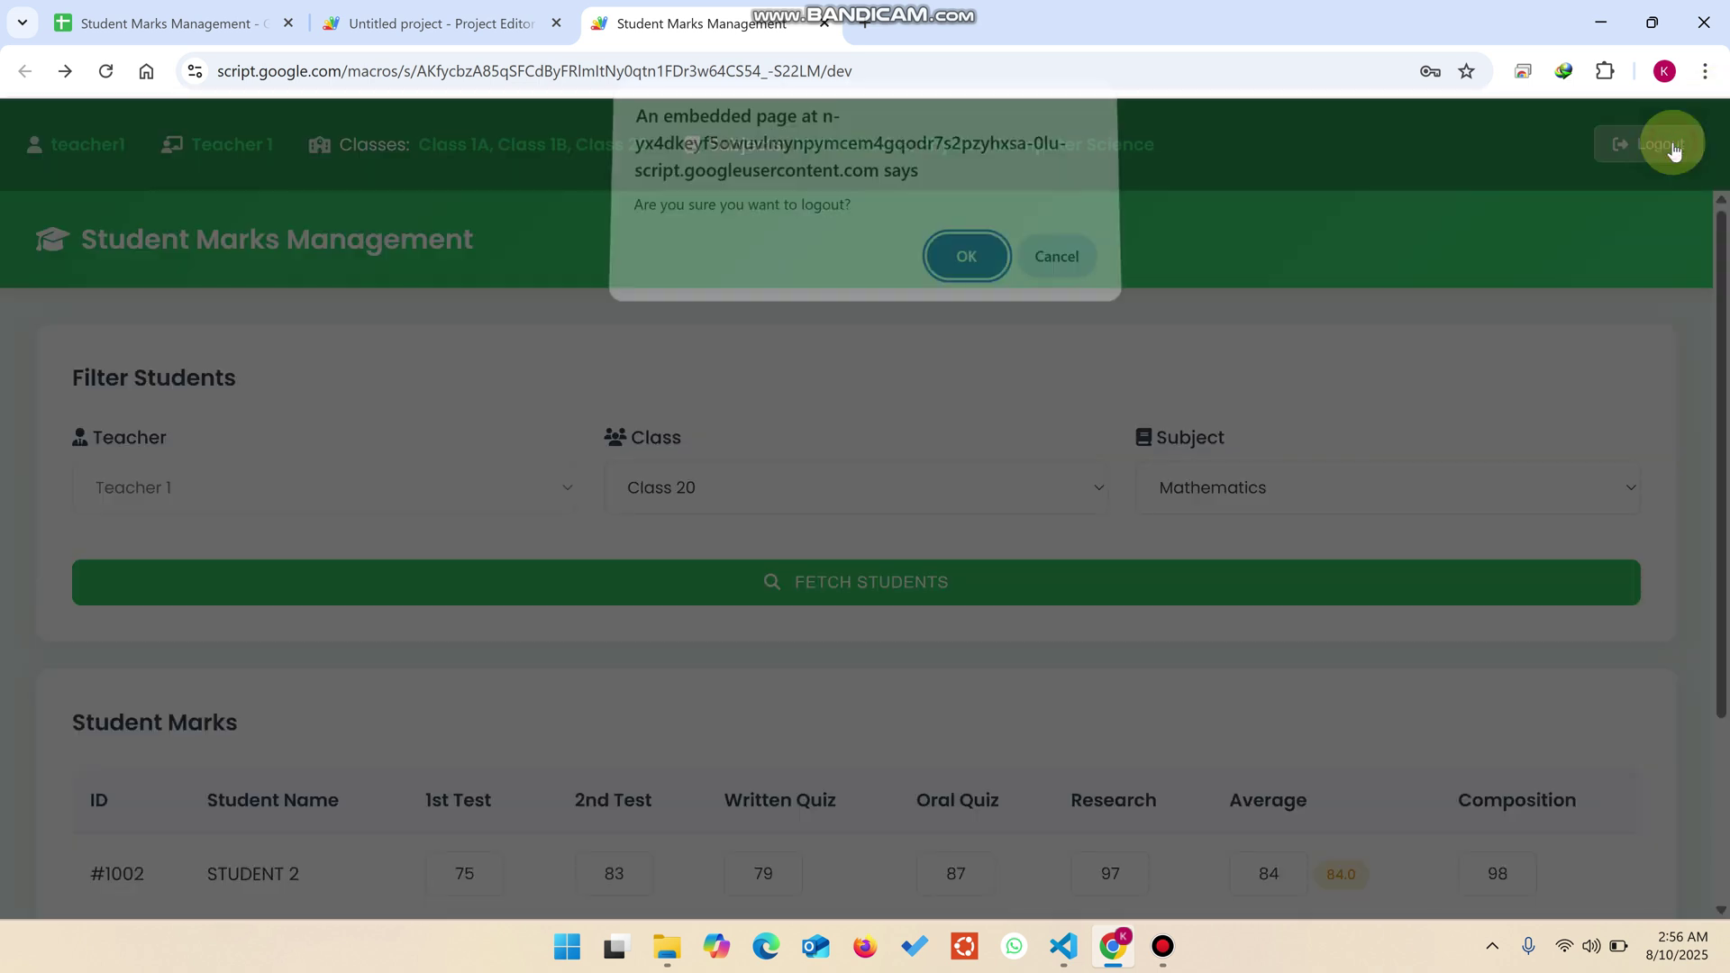
{"action": "left_click", "coordinate": [963, 269]}
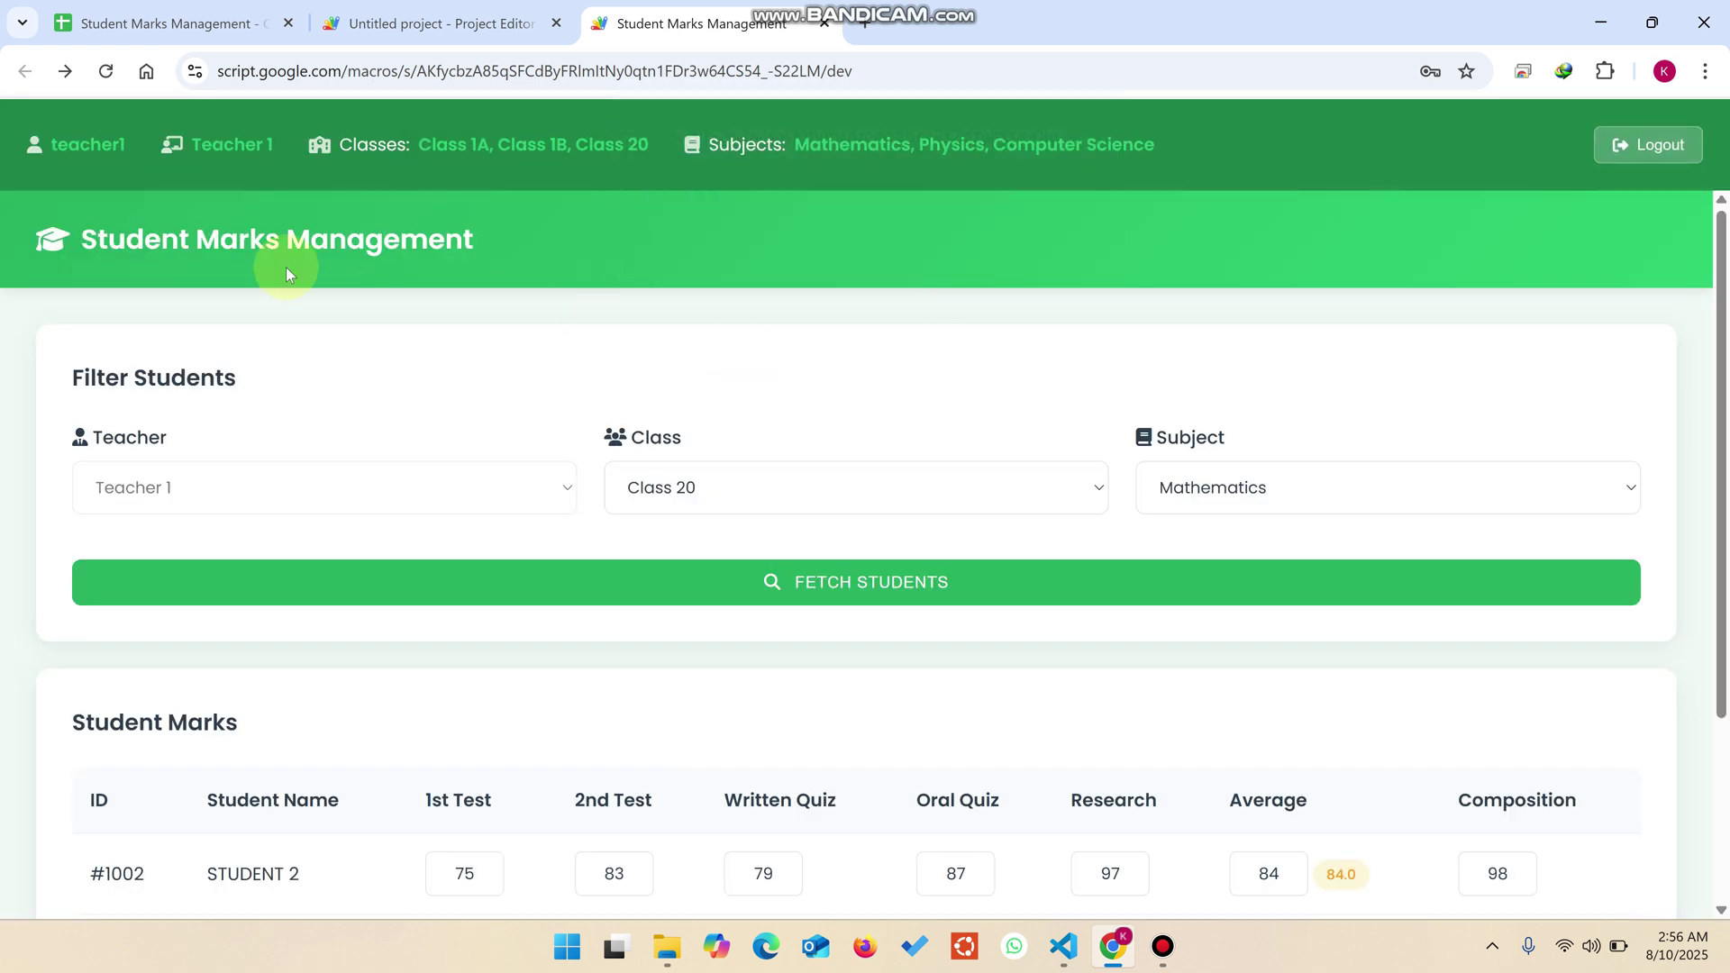
{"action": "left_click", "coordinate": [108, 74]}
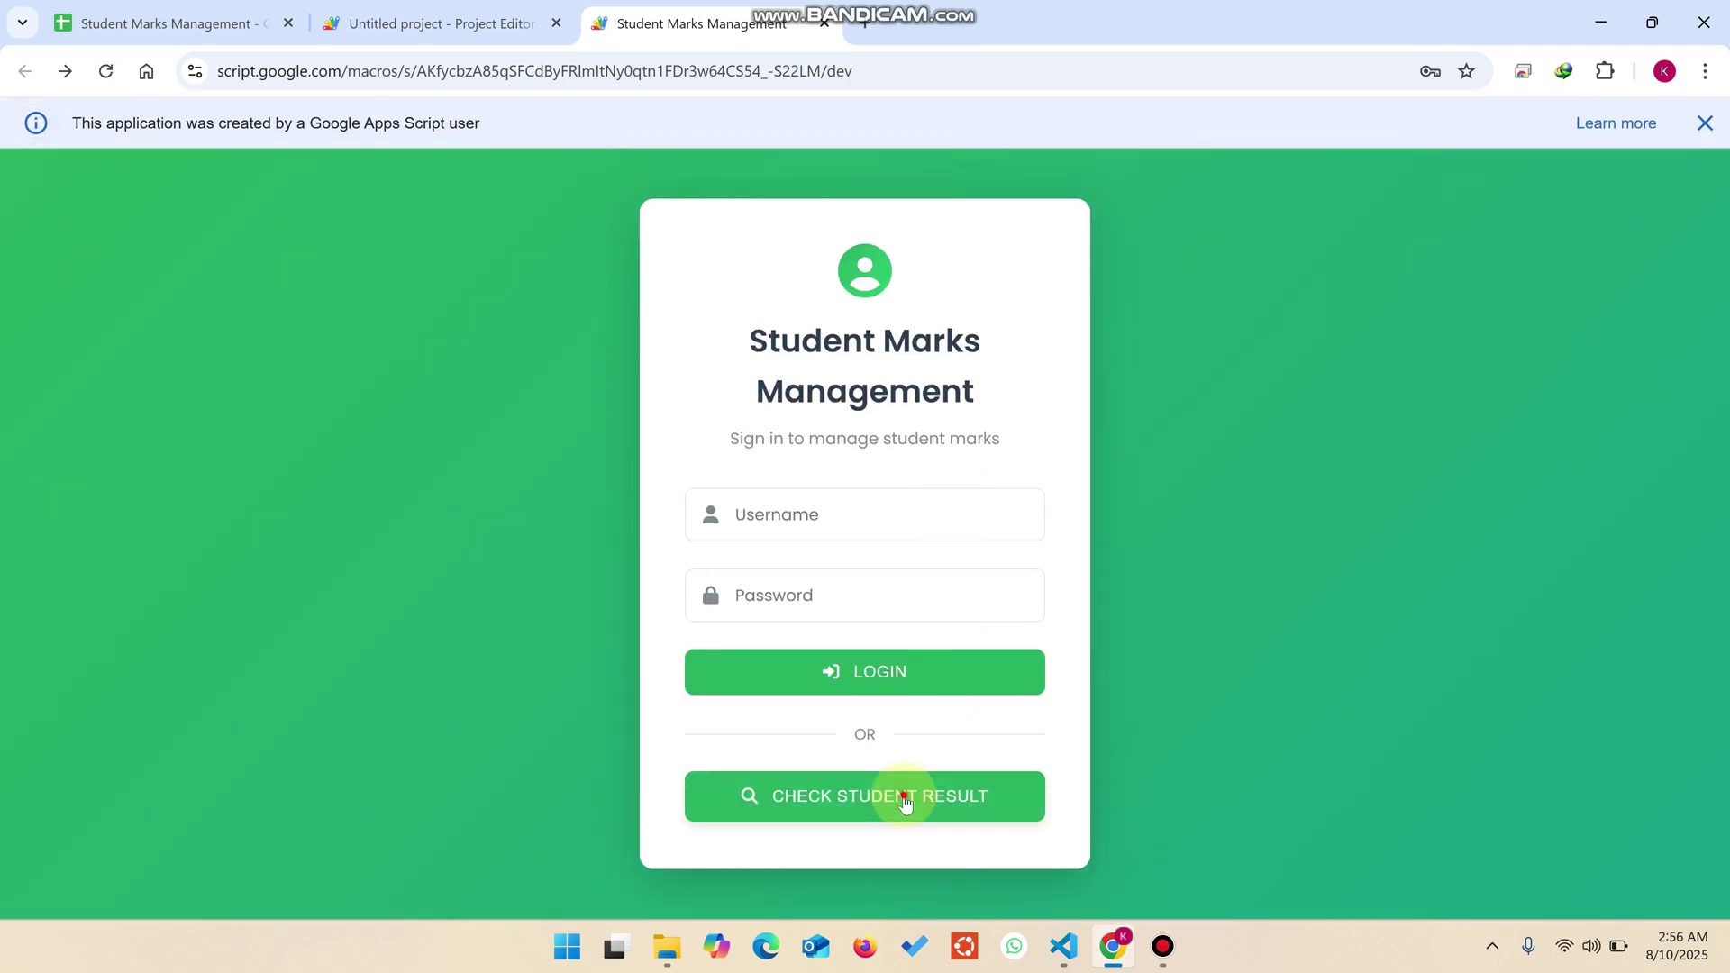
Search results for student ID 1002, pasted from Data sheet cell A3
{"action": "left_click", "coordinate": [904, 796]}
{"action": "left_click", "coordinate": [163, 24]}
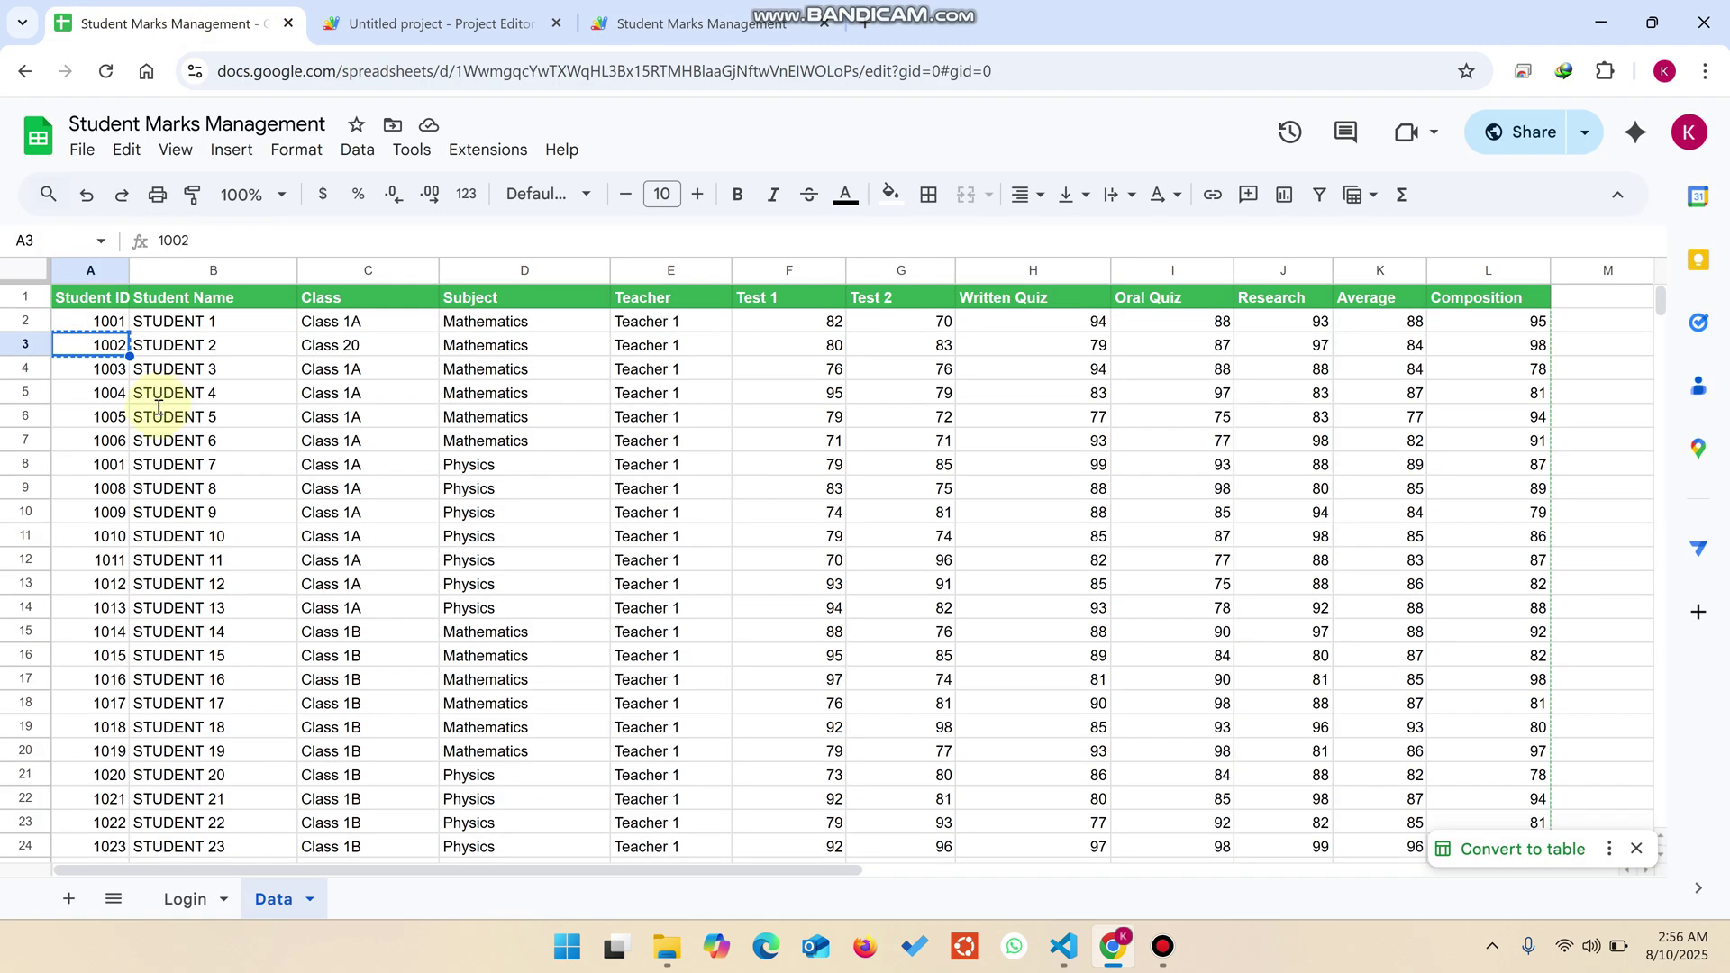
{"action": "left_click", "coordinate": [819, 352]}
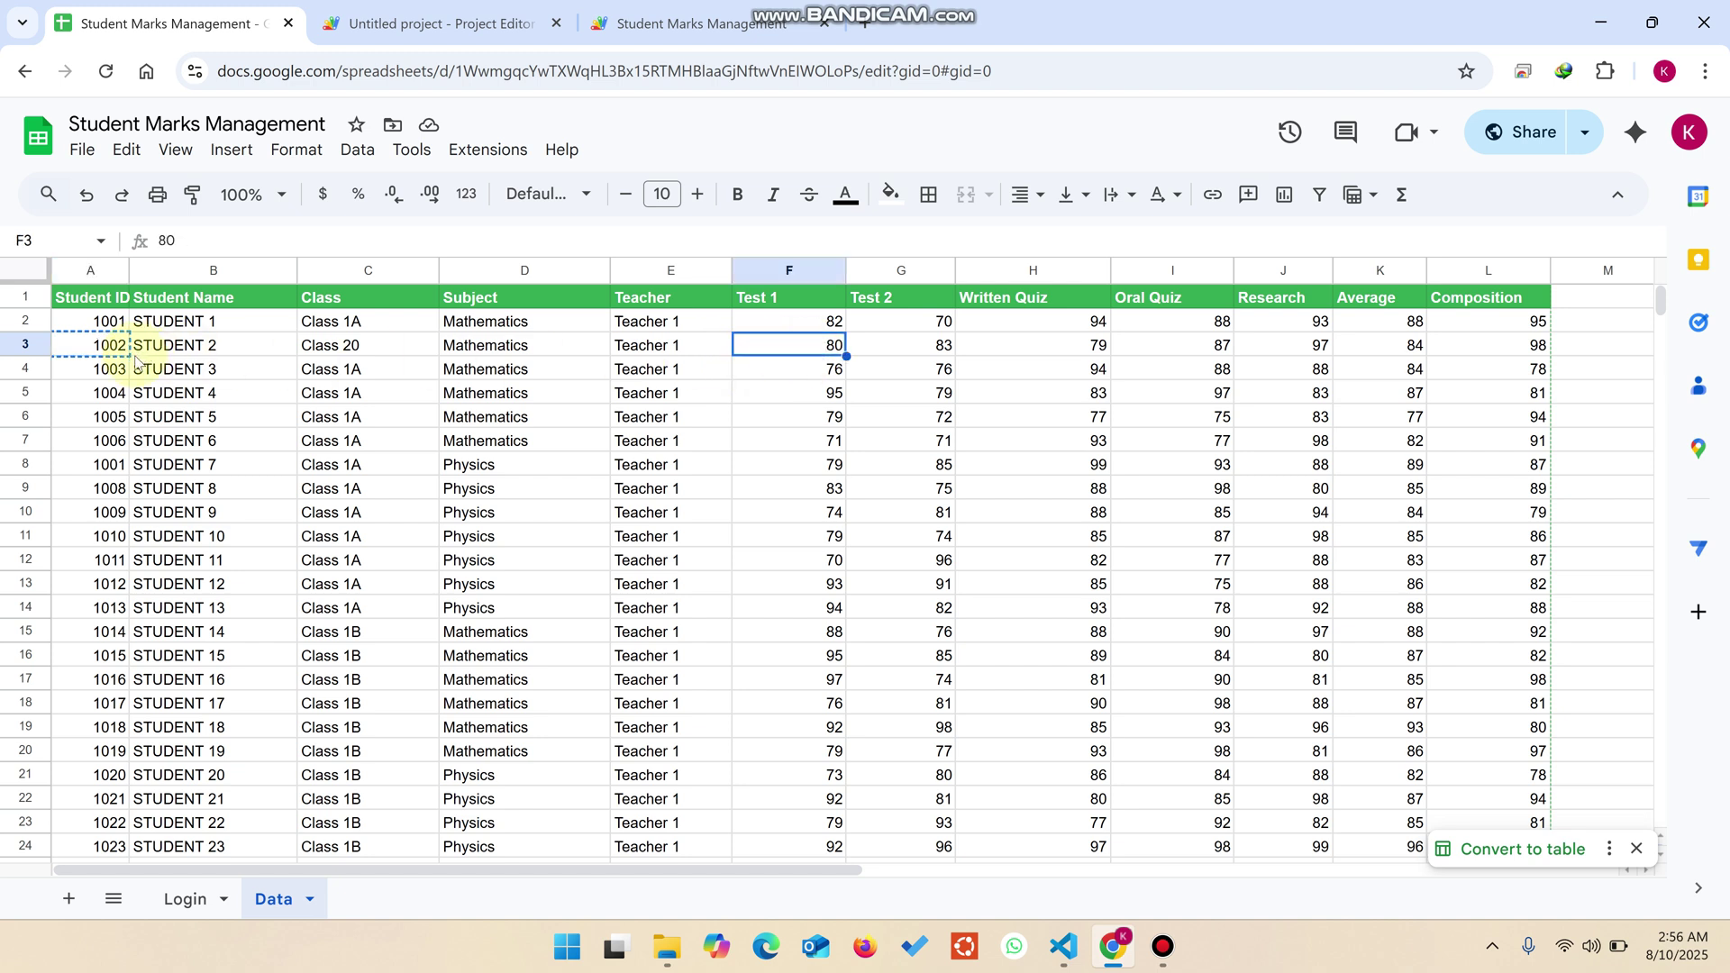
{"action": "left_click", "coordinate": [106, 347]}
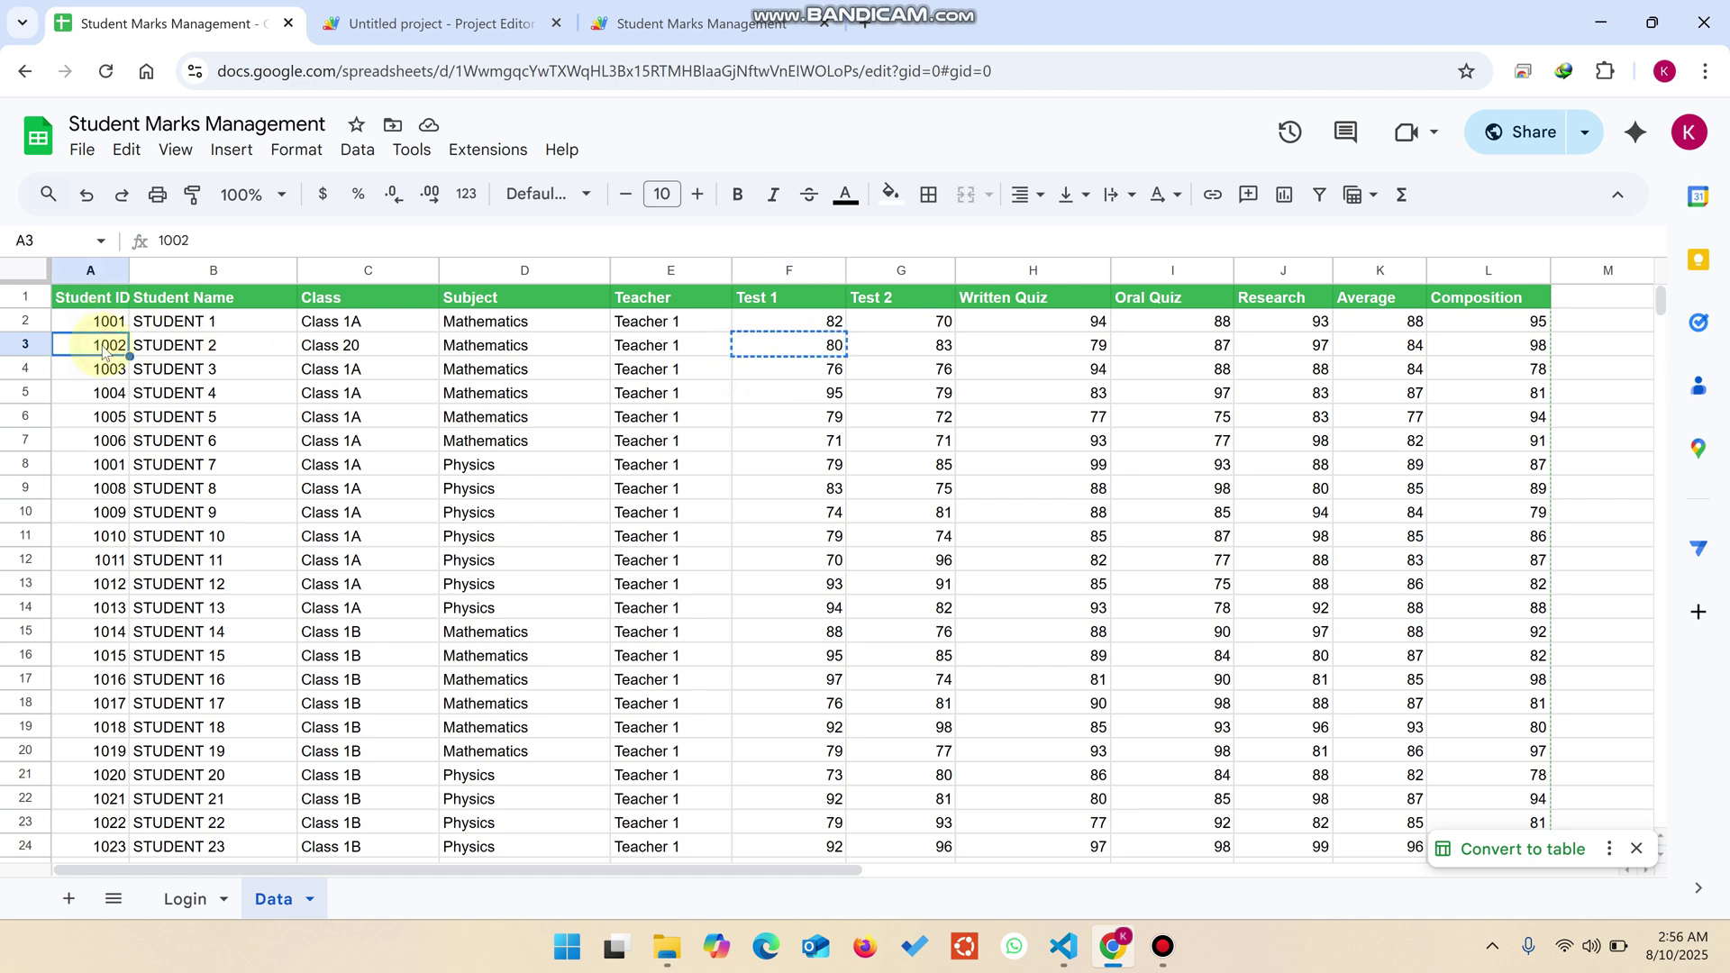
{"action": "left_click", "coordinate": [646, 32]}
{"action": "left_click", "coordinate": [765, 529]}
{"action": "type", "text": "1002"}
{"action": "left_click", "coordinate": [810, 602]}
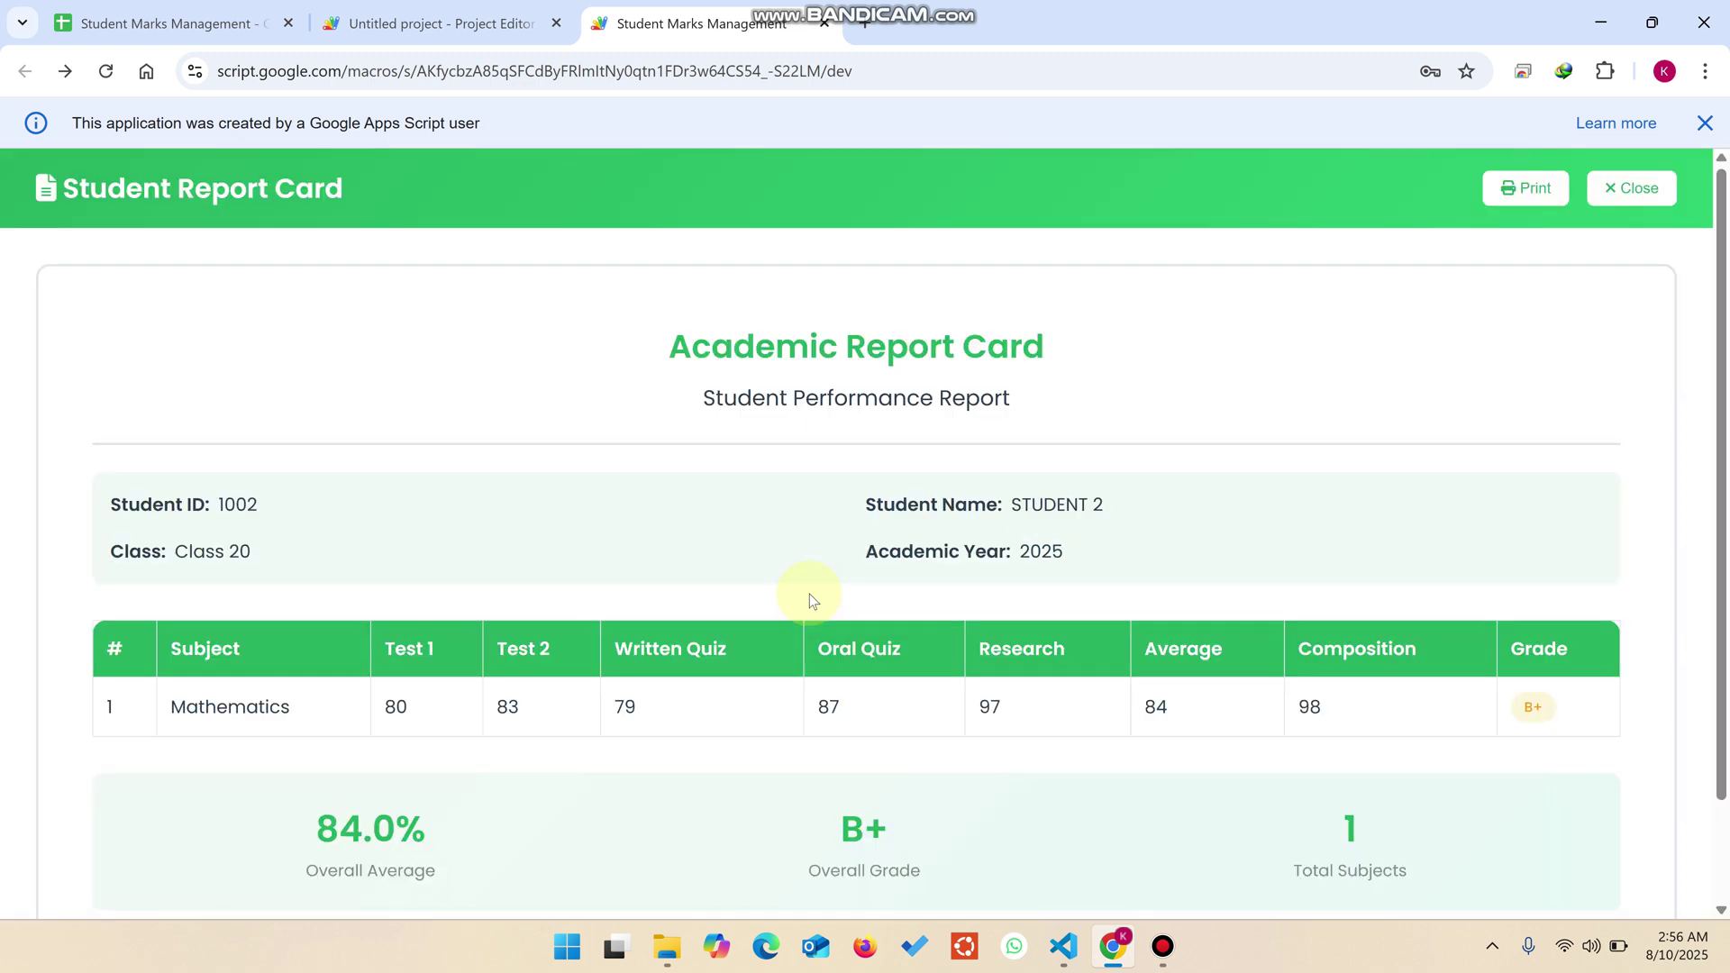
Review STUDENT 2's marks by column: Mathematics Test 1 80, Test 2 83, Average 84, grade B+
{"action": "scroll", "coordinate": [809, 593], "scroll_direction": "down", "scroll_amount": 2}
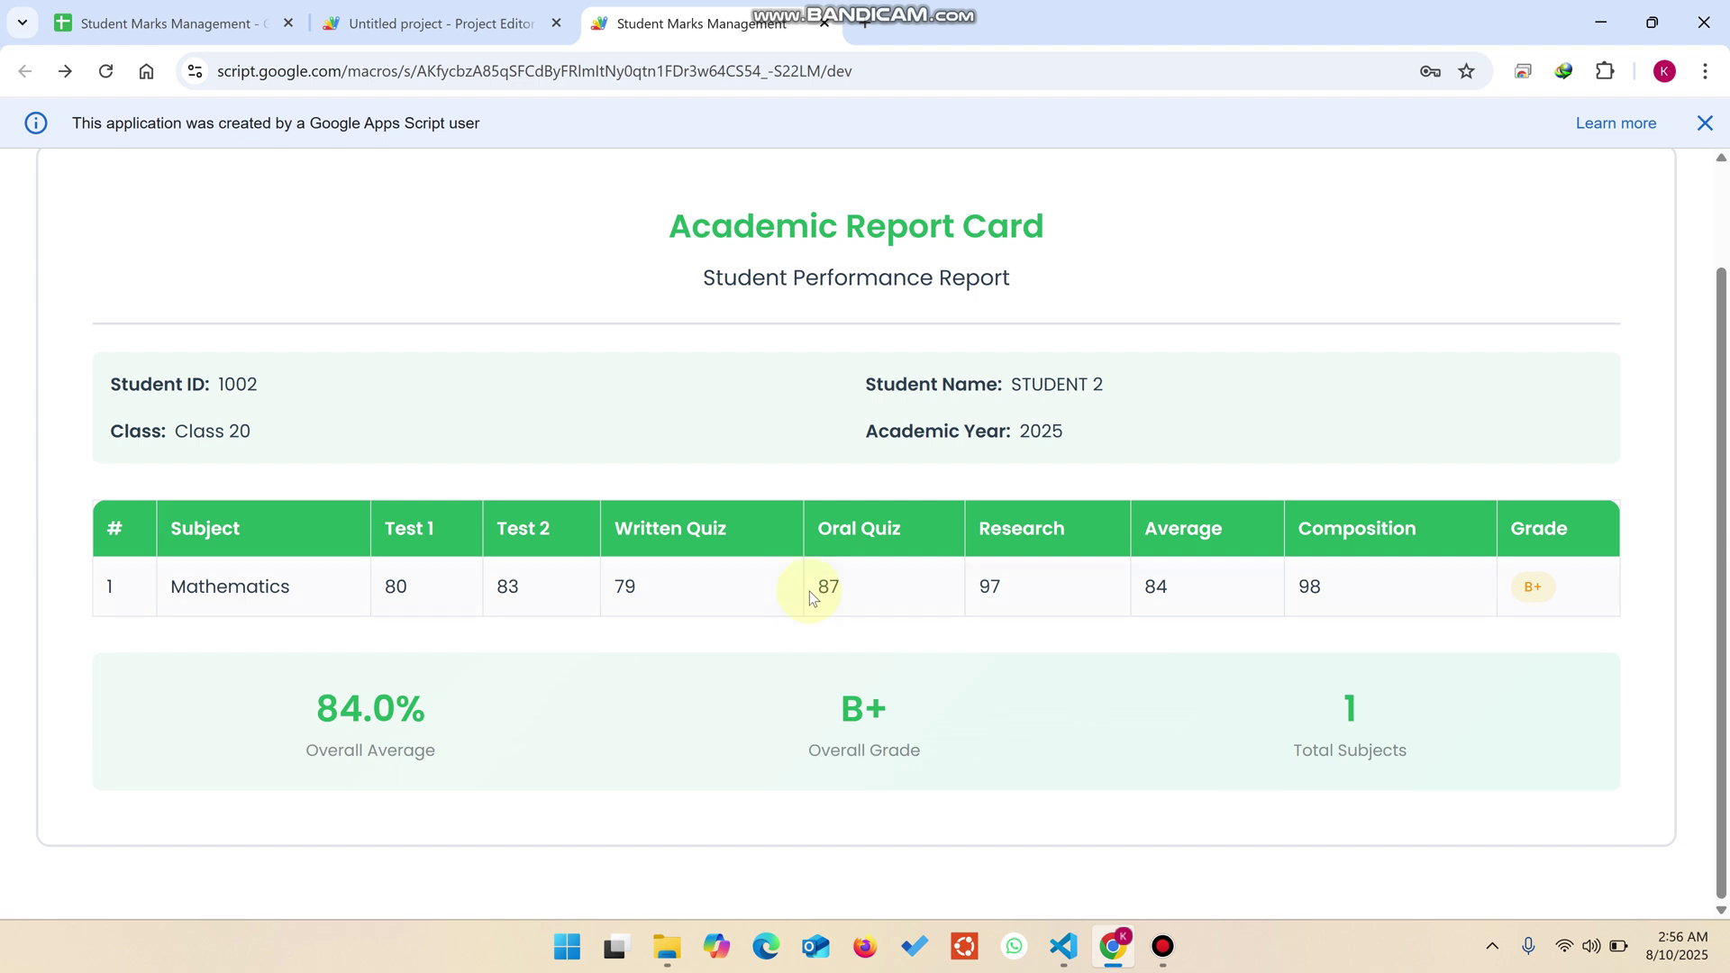
{"action": "left_click_drag", "start_coordinate": [420, 534], "coordinate": [386, 533]}
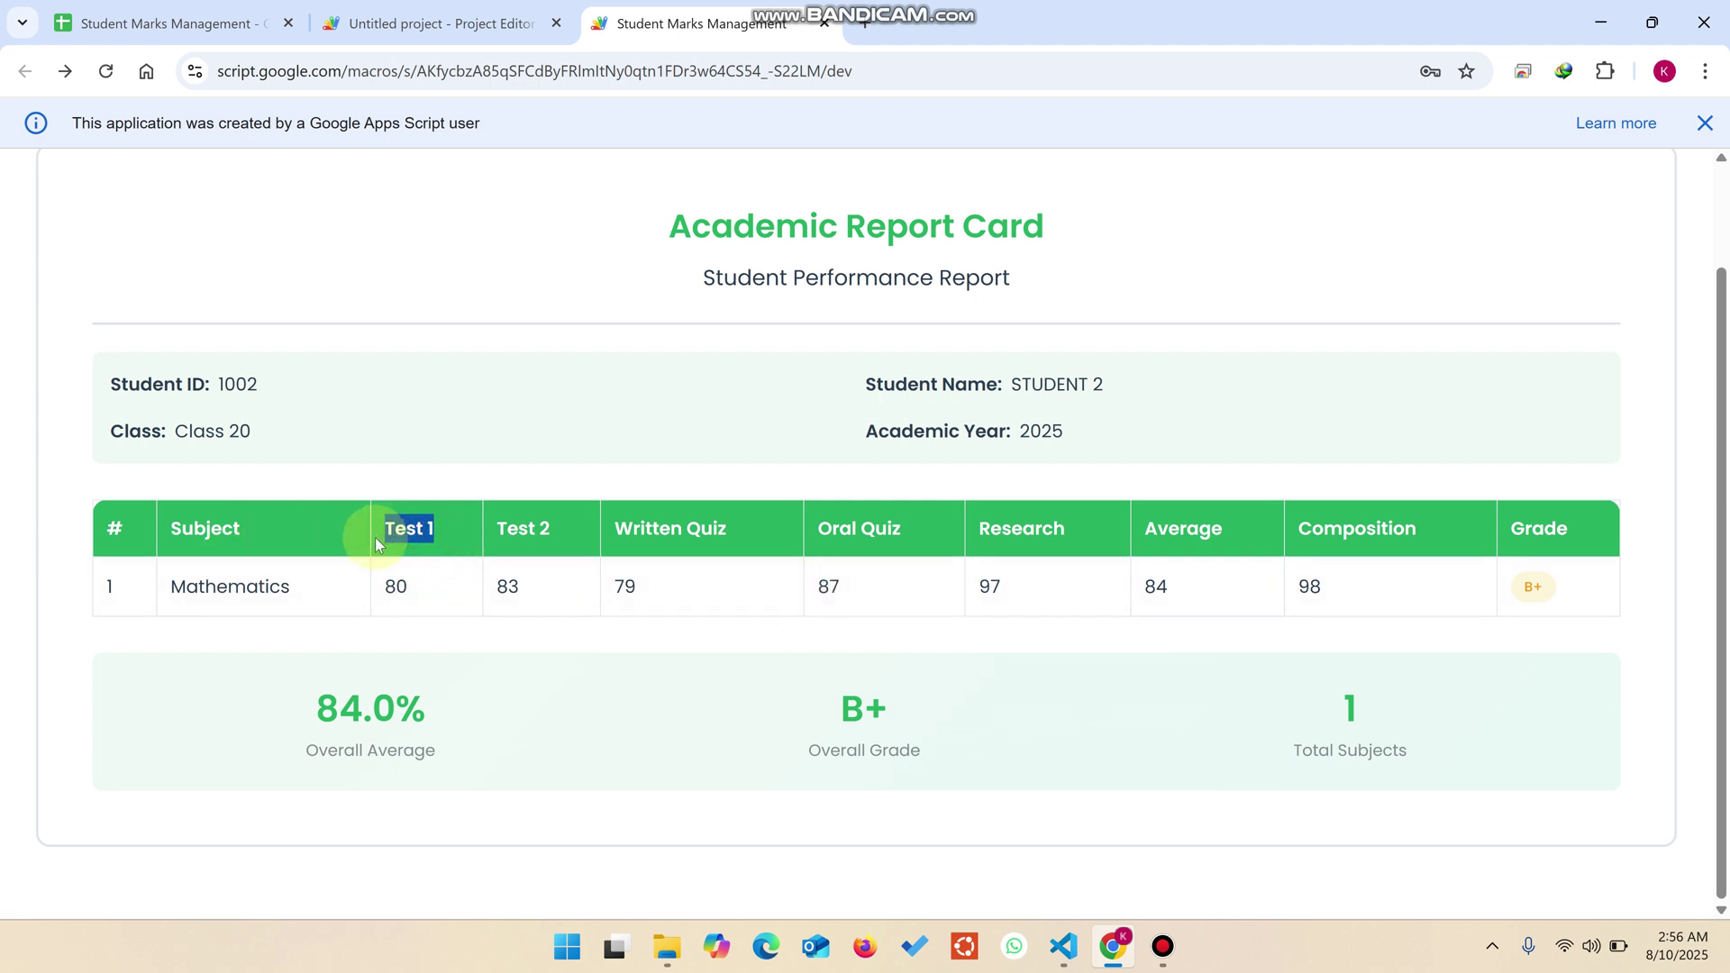
{"action": "triple_click", "coordinate": [523, 523]}
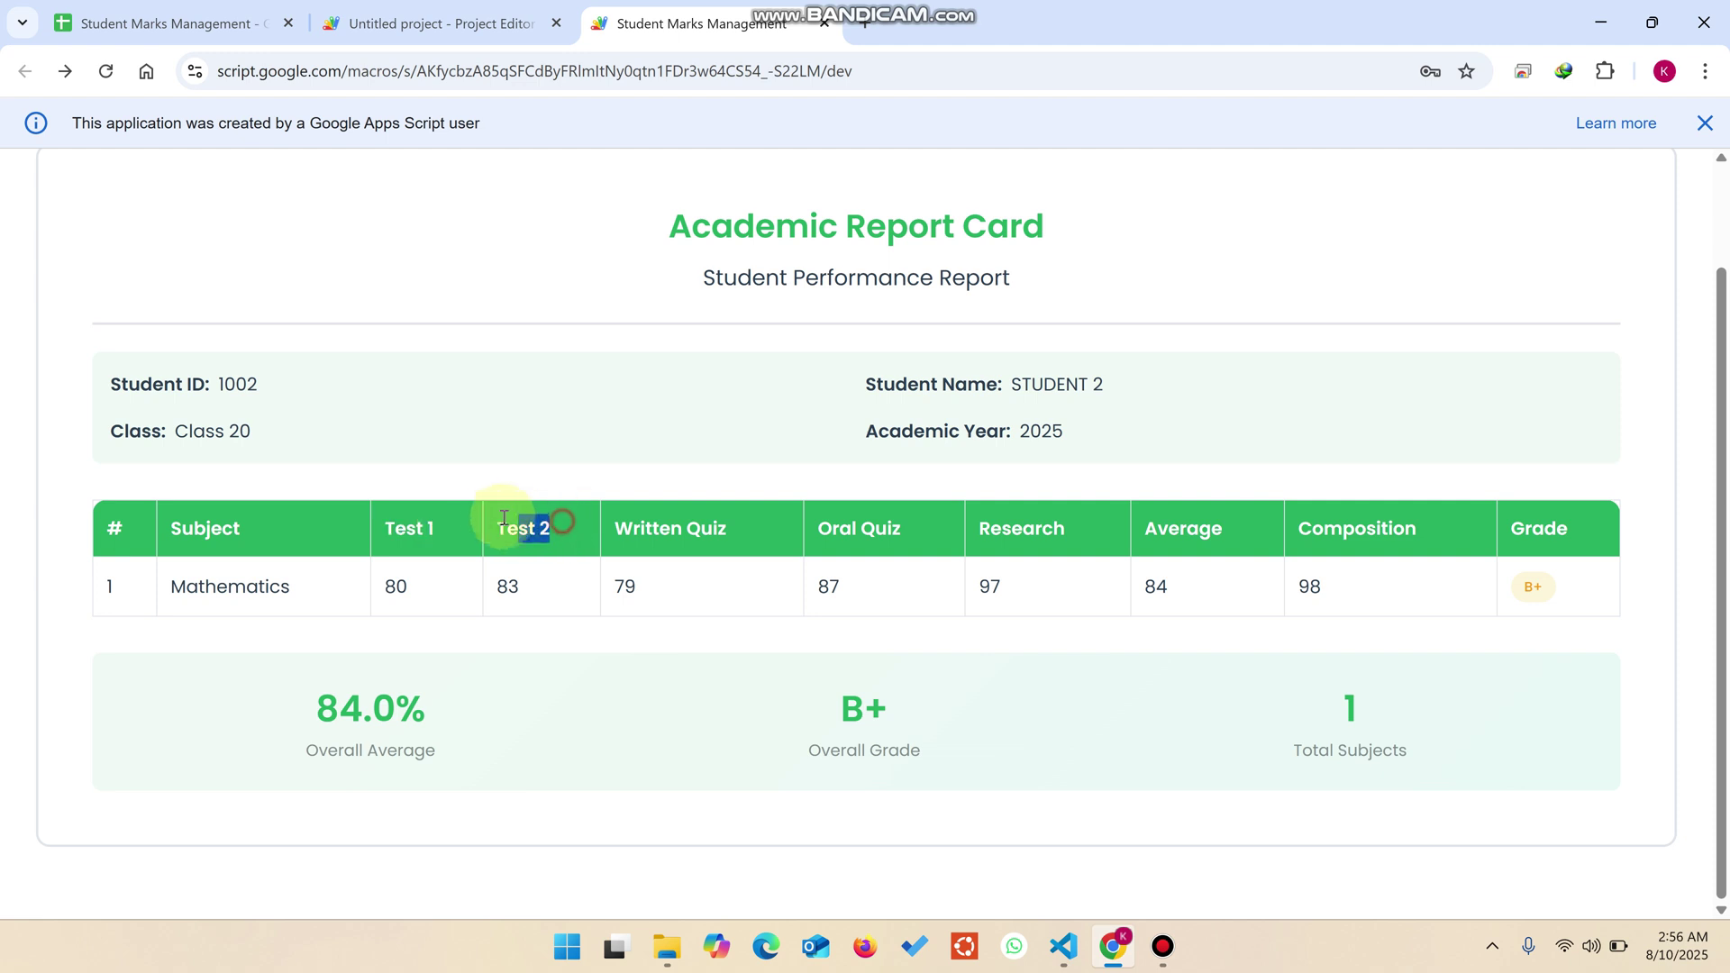
{"action": "triple_click", "coordinate": [734, 531]}
{"action": "triple_click", "coordinate": [919, 528]}
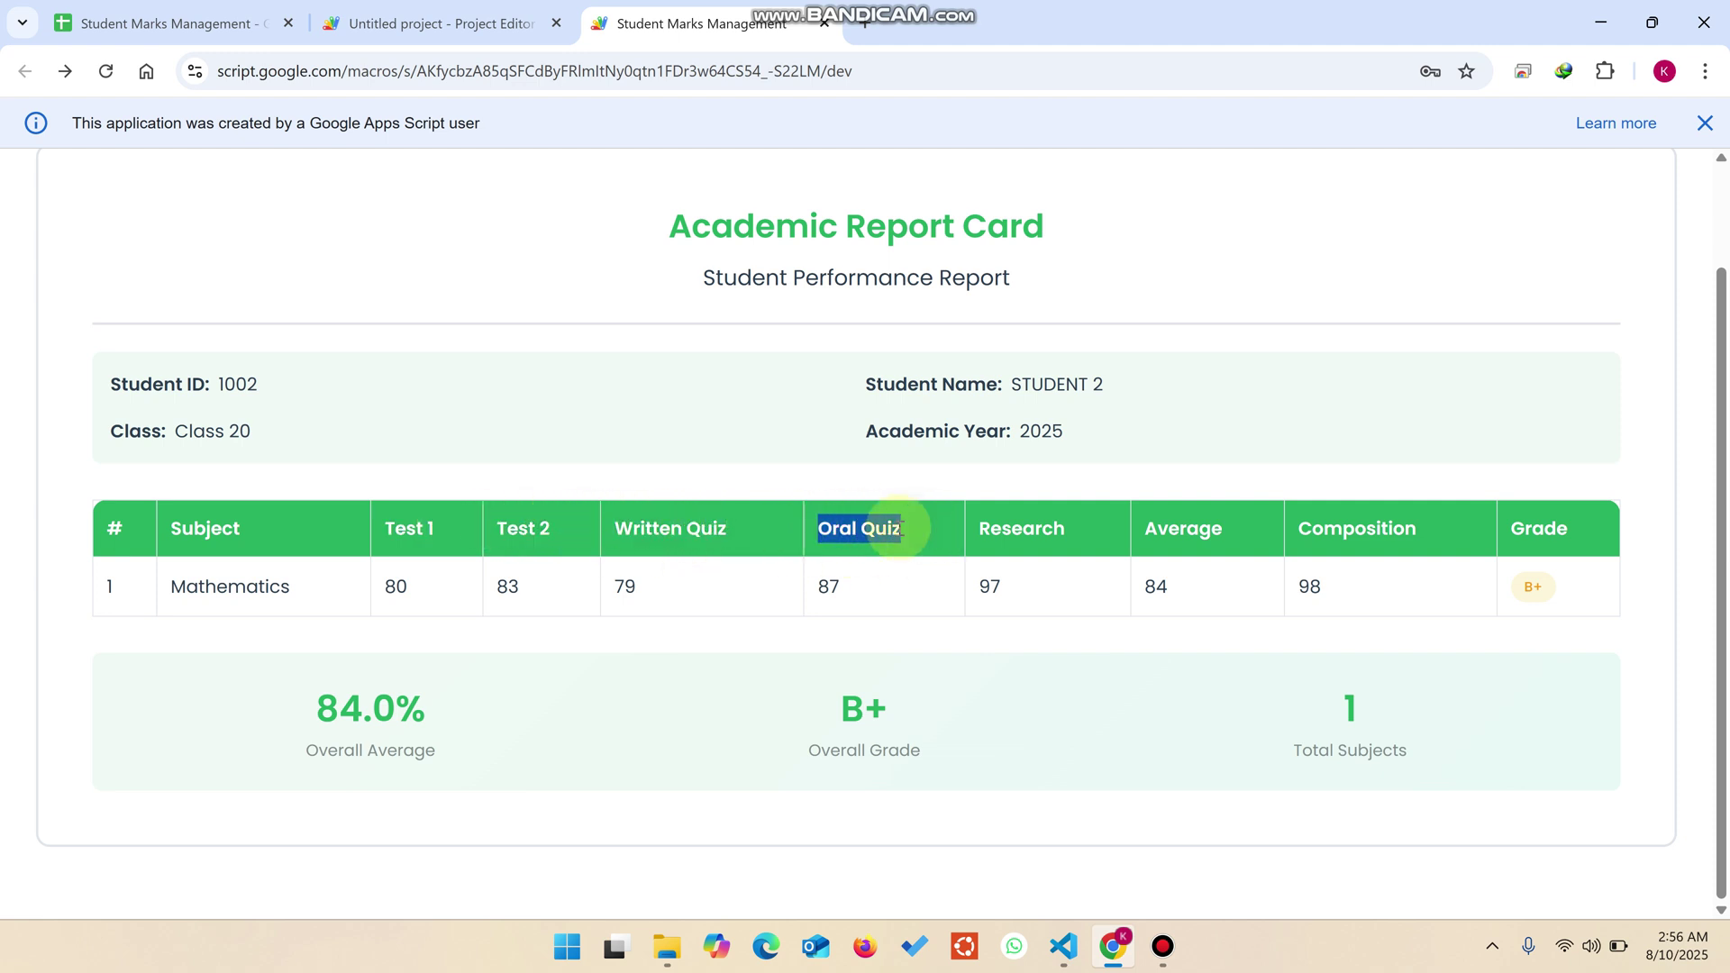
{"action": "triple_click", "coordinate": [1082, 531]}
{"action": "triple_click", "coordinate": [1216, 533]}
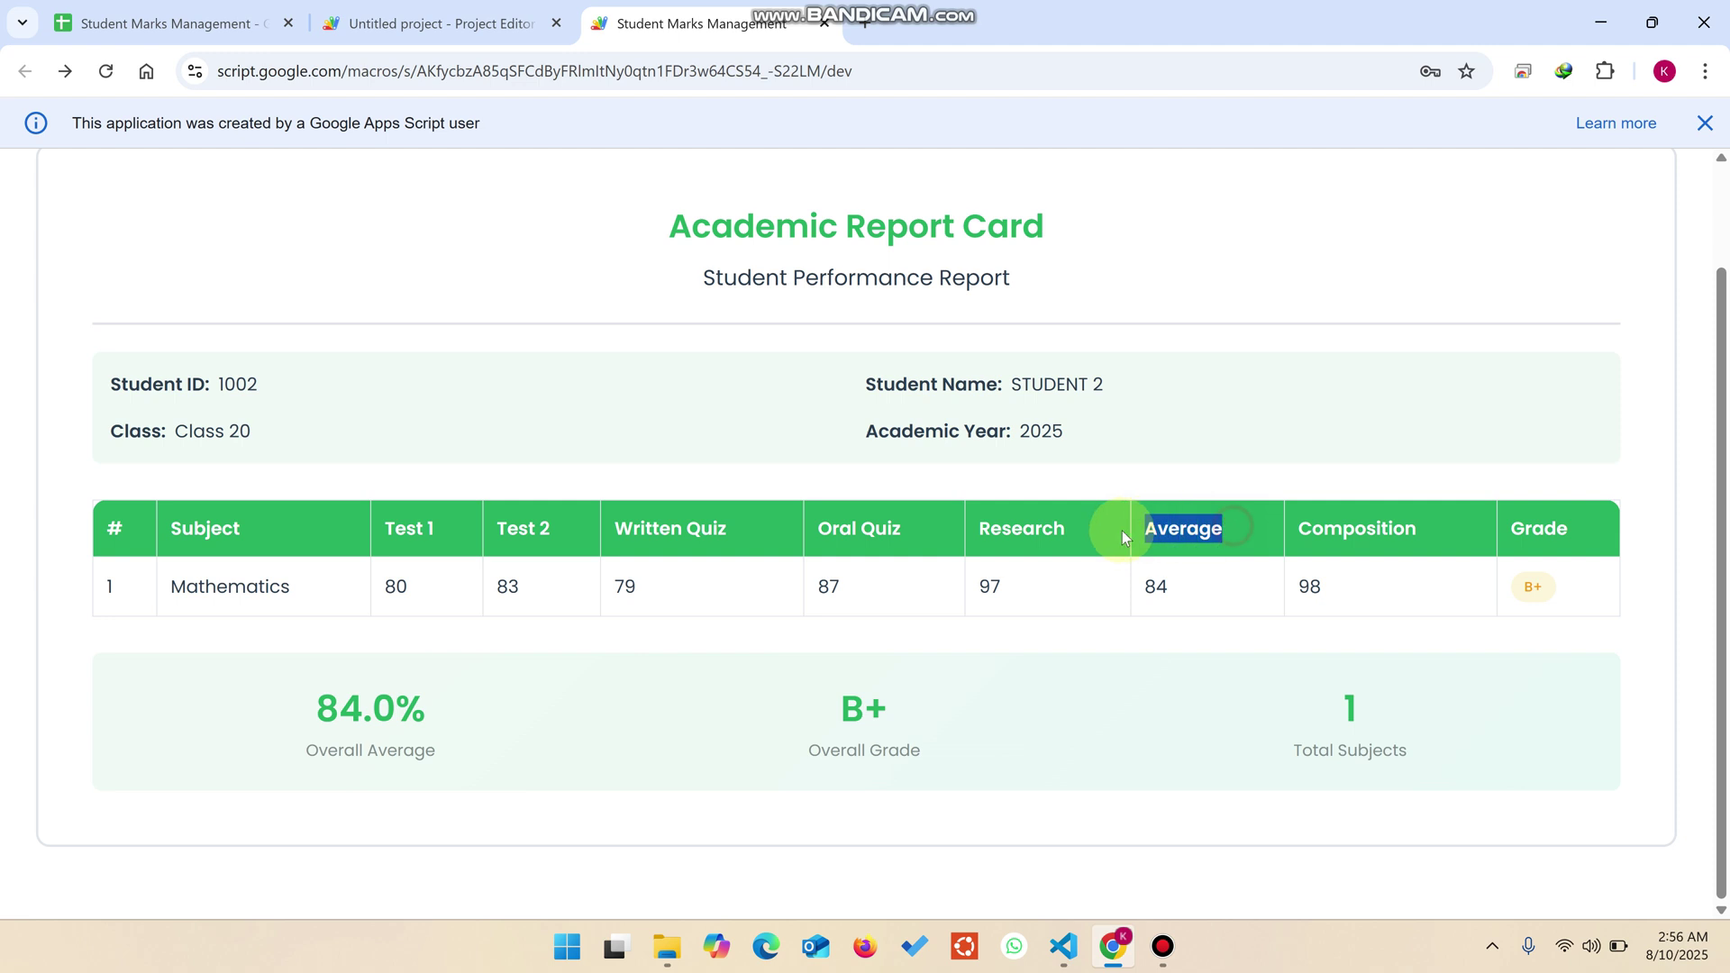
{"action": "triple_click", "coordinate": [1423, 528]}
{"action": "triple_click", "coordinate": [1537, 537]}
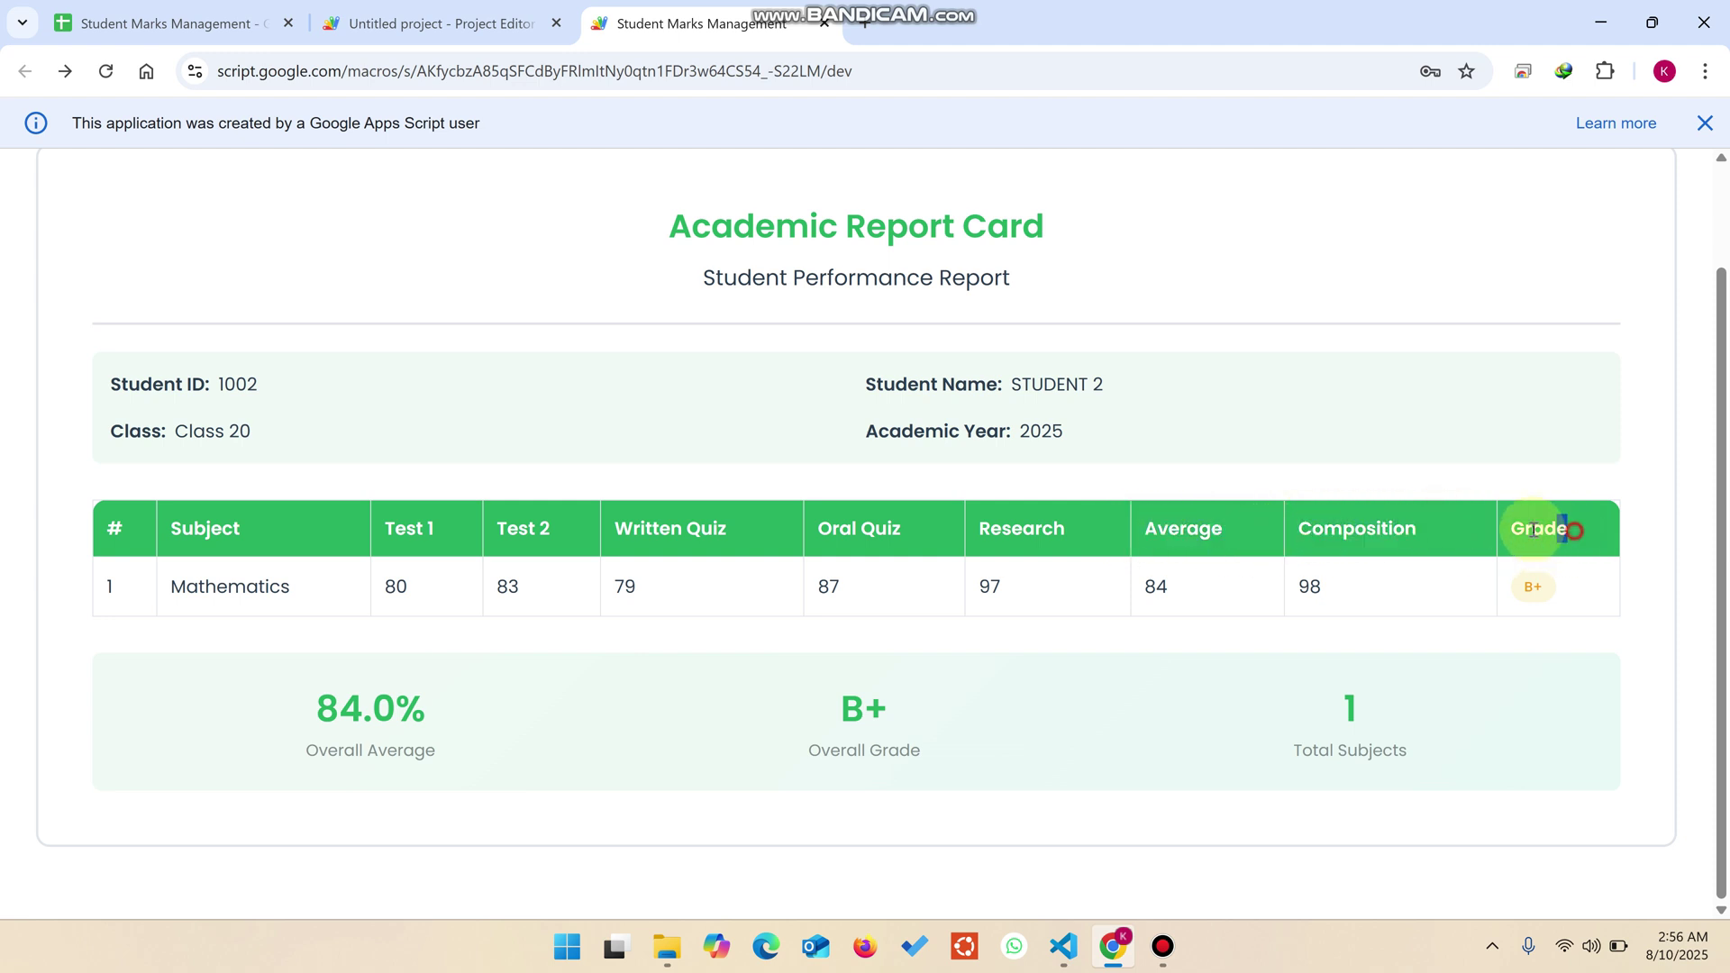
{"action": "triple_click", "coordinate": [1533, 584]}
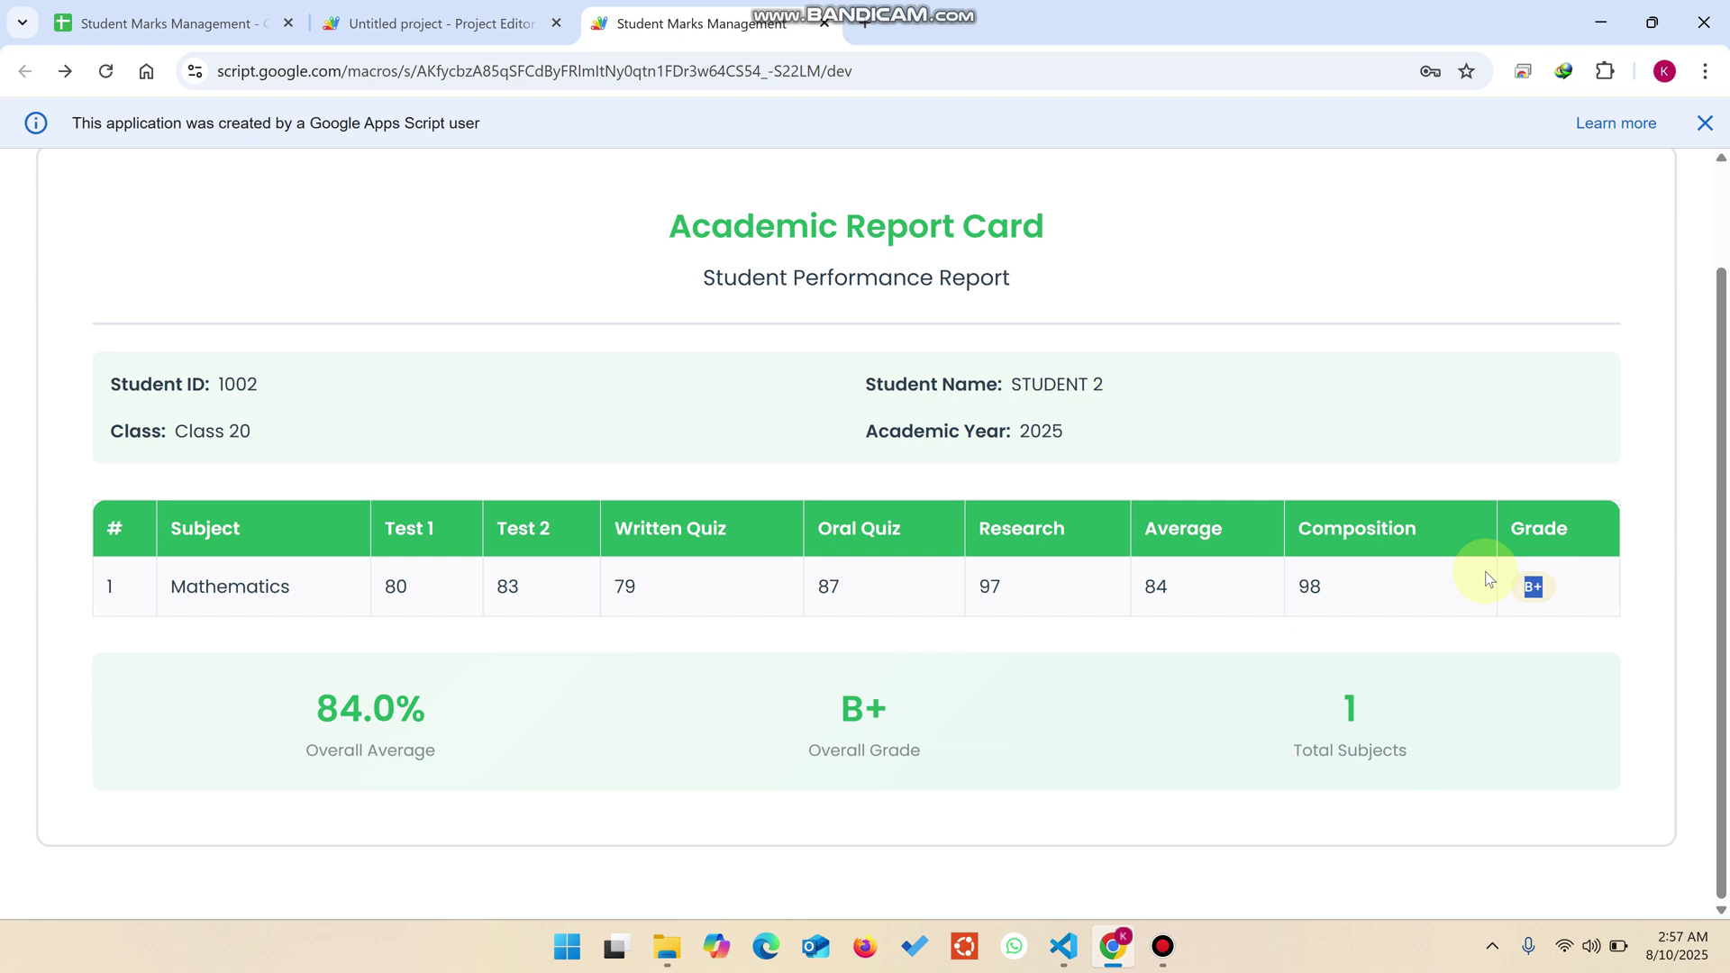
{"action": "scroll", "coordinate": [1523, 550], "scroll_direction": "up", "scroll_amount": 2}
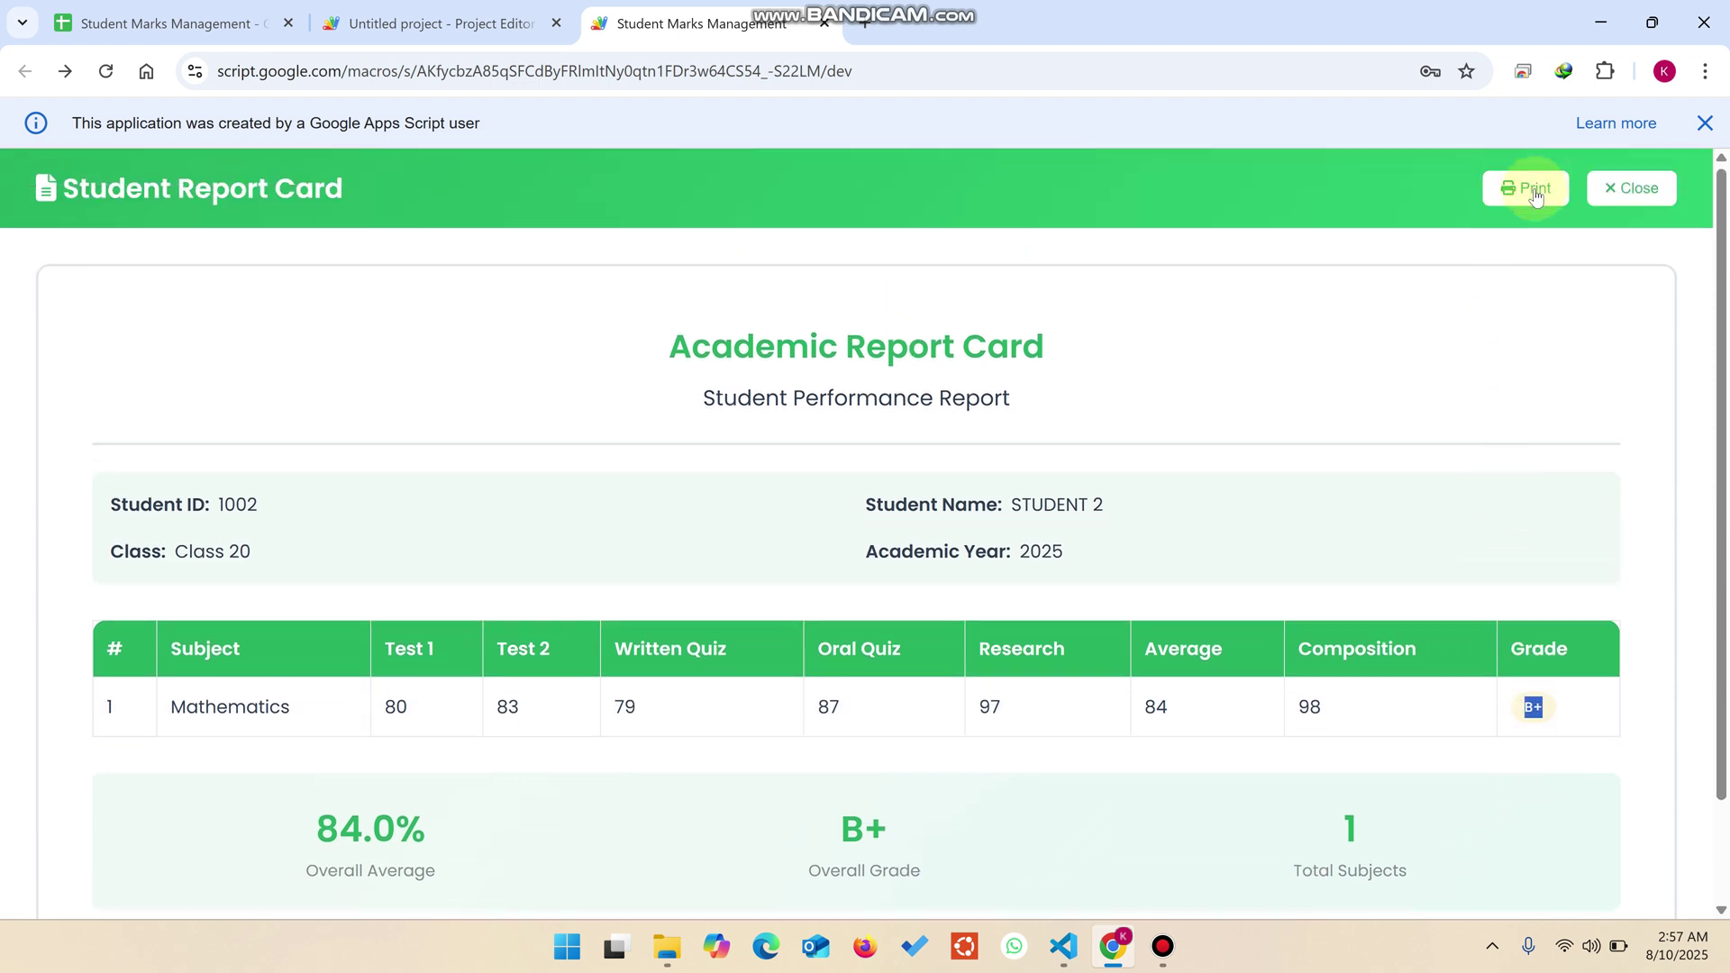
Preview the report card for Save as PDF, cancel printing, and close the report card
{"action": "left_click", "coordinate": [1536, 193]}
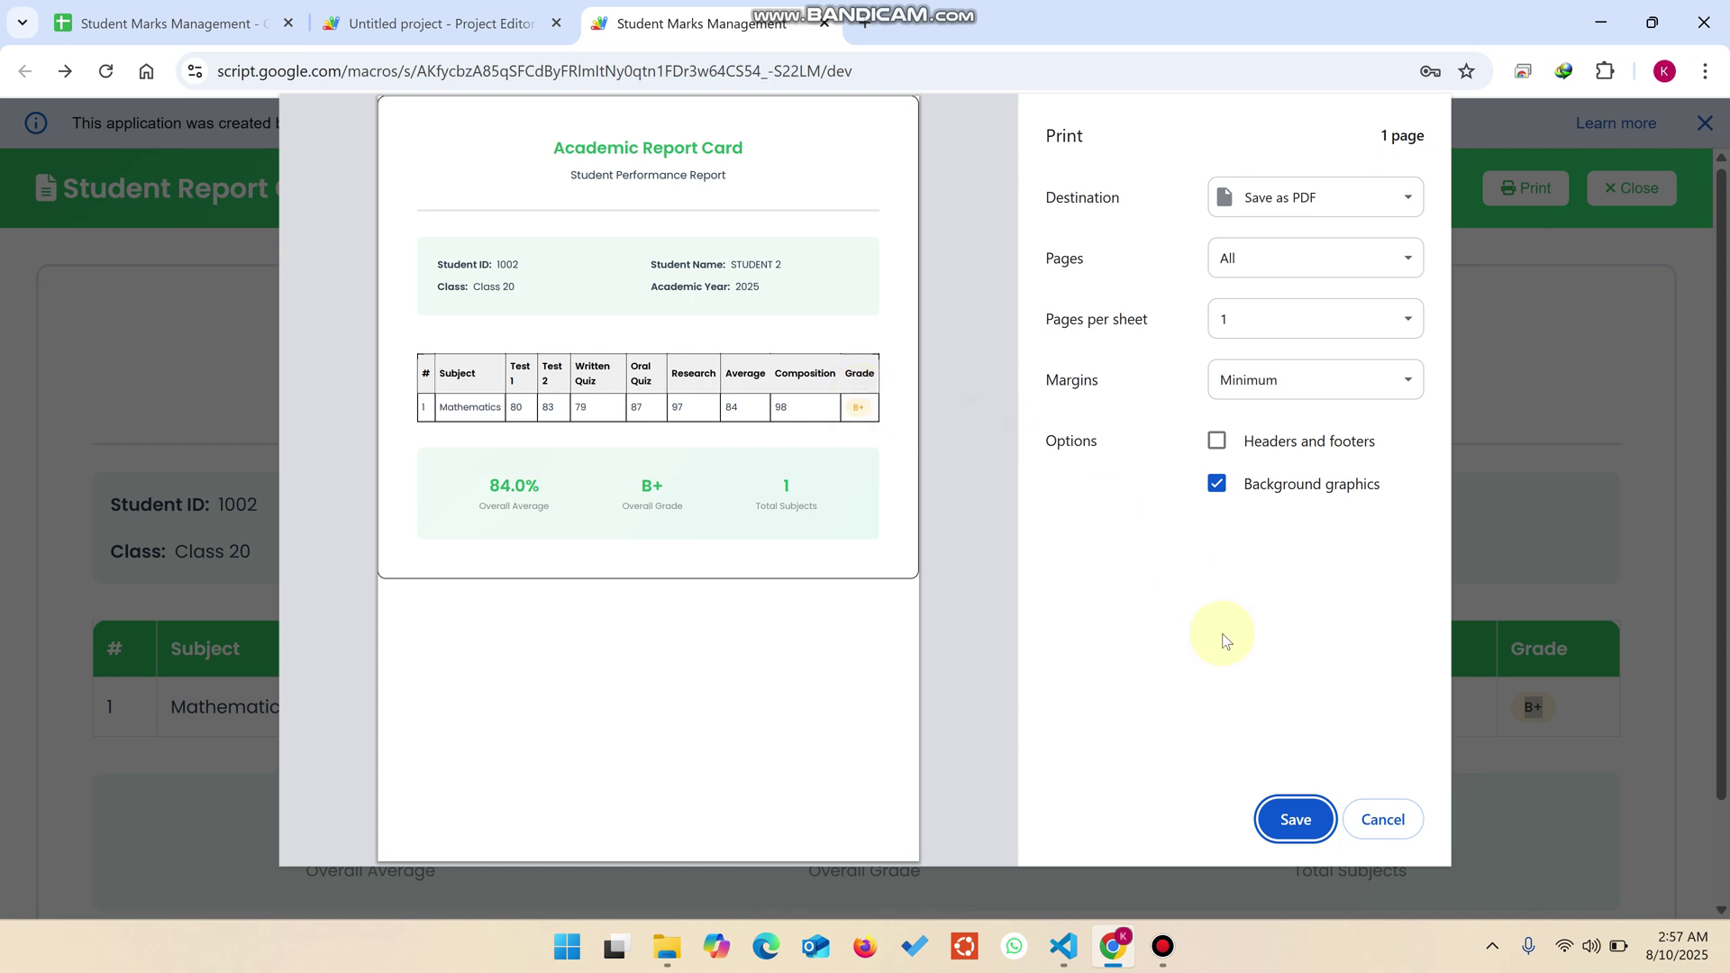
{"action": "left_click", "coordinate": [1379, 819]}
{"action": "left_click", "coordinate": [1636, 185]}
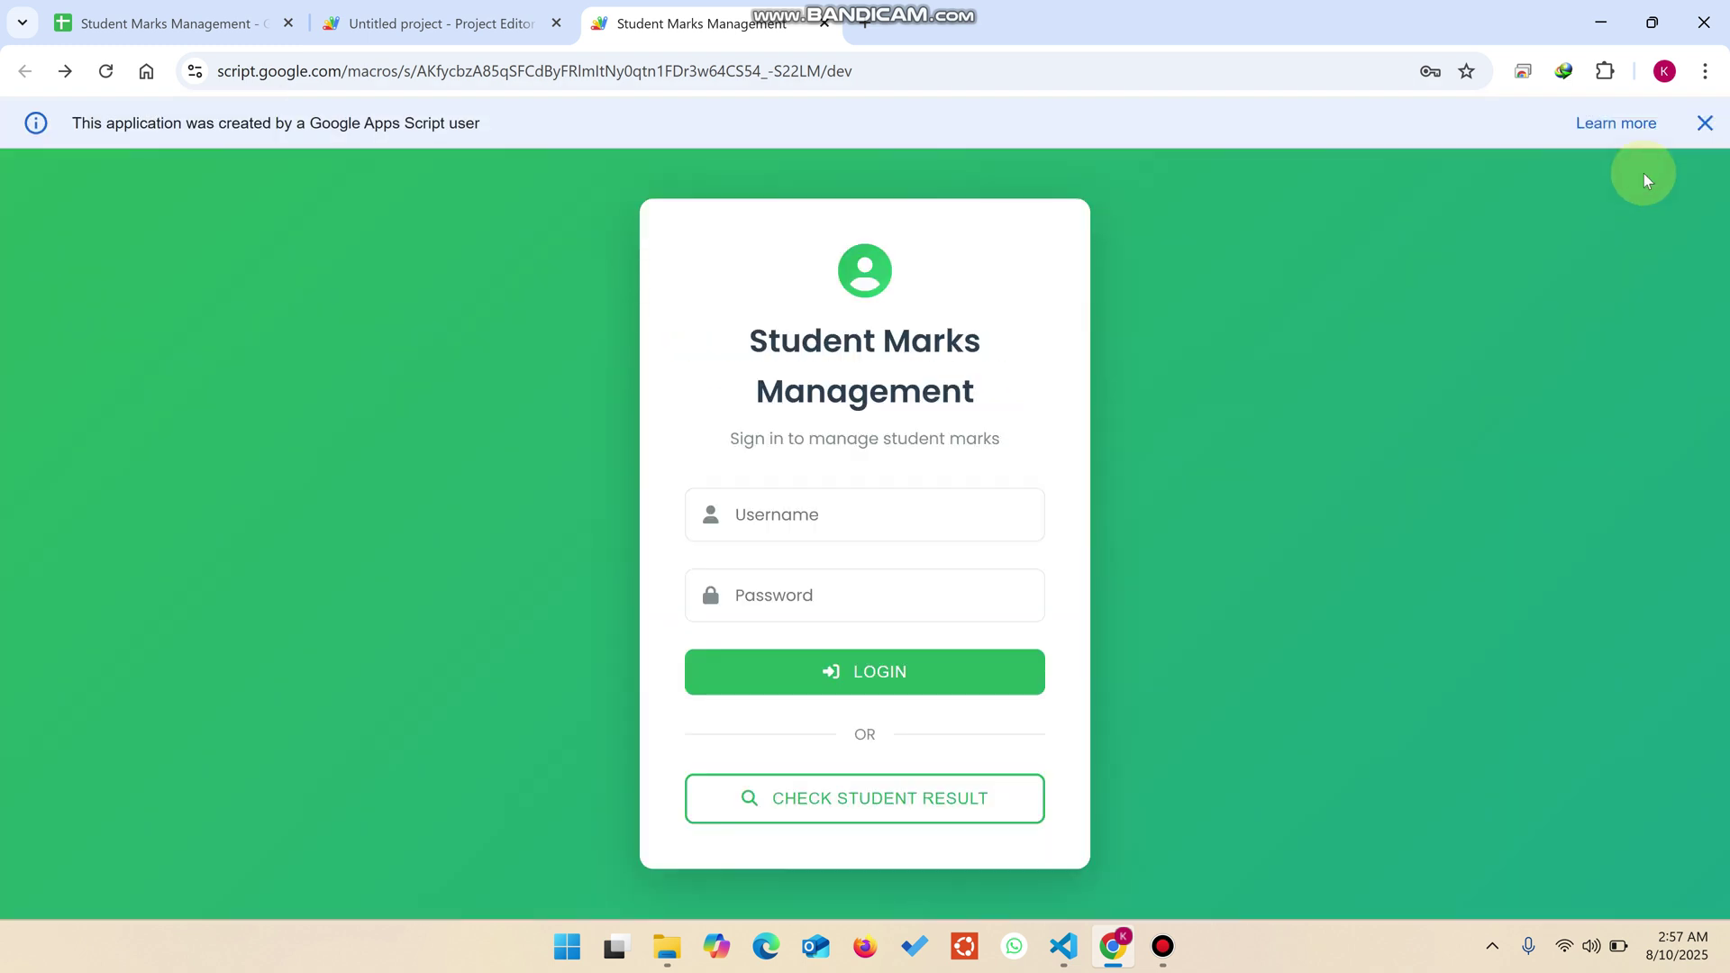
Copy the admin username from cell A6 of the Login sheet and return to the sign-in page
{"action": "left_click", "coordinate": [149, 24]}
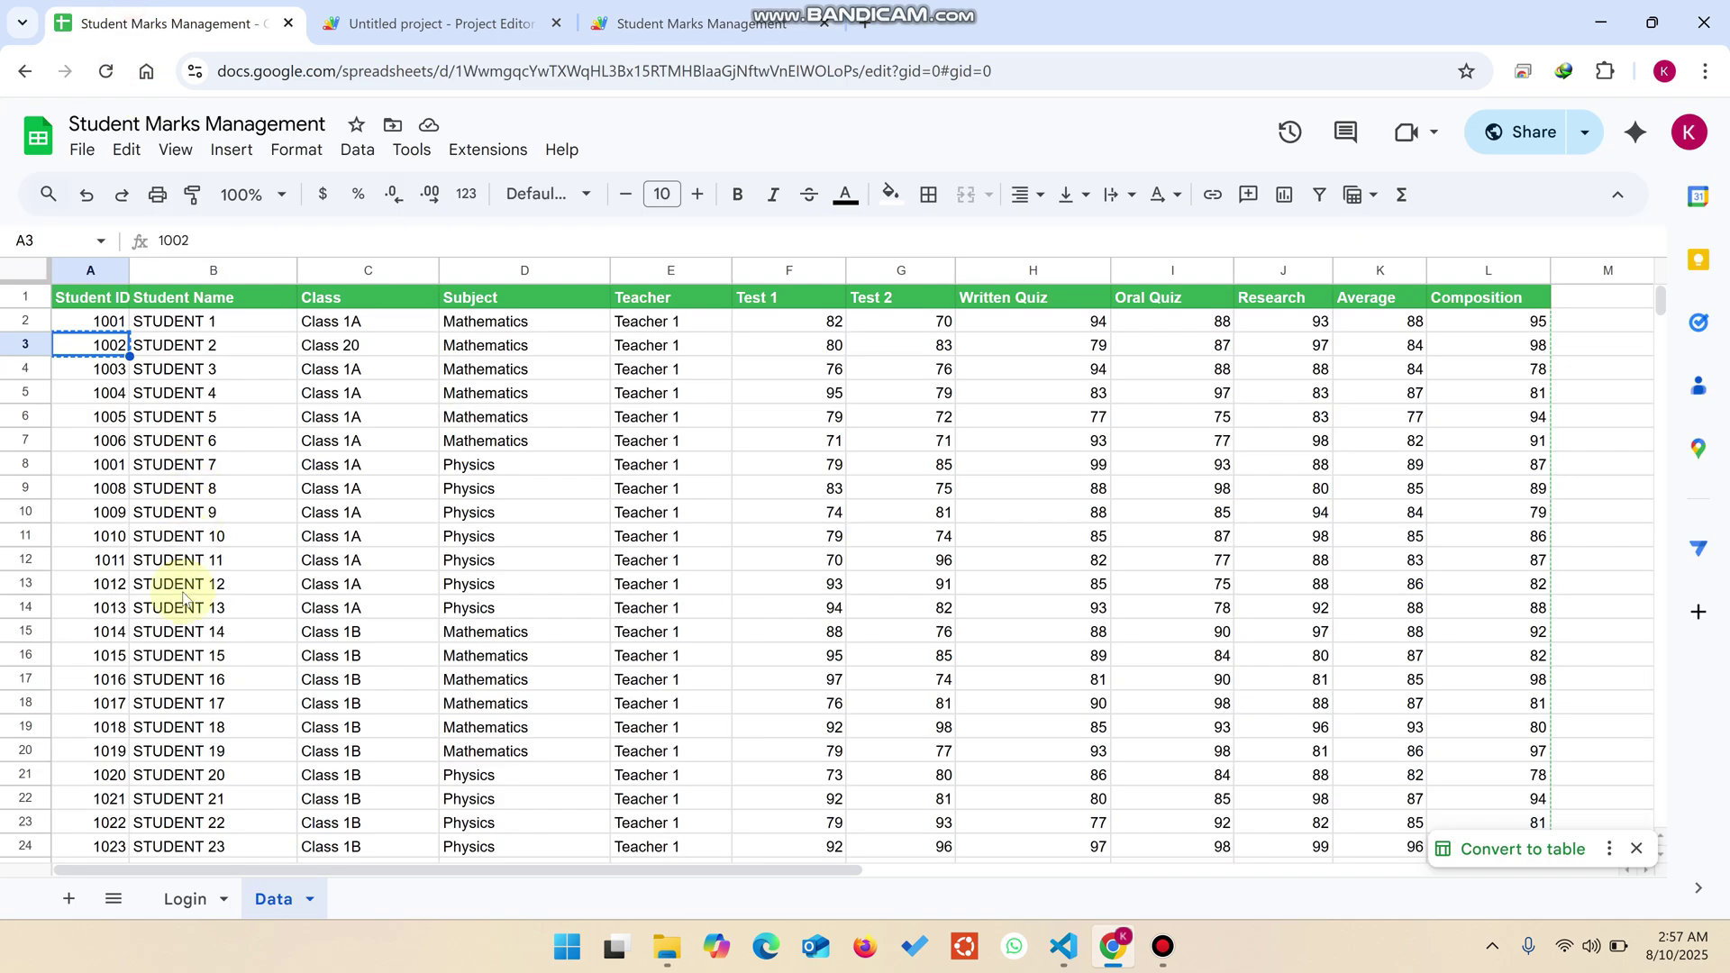
{"action": "left_click", "coordinate": [185, 898]}
{"action": "left_click", "coordinate": [101, 419]}
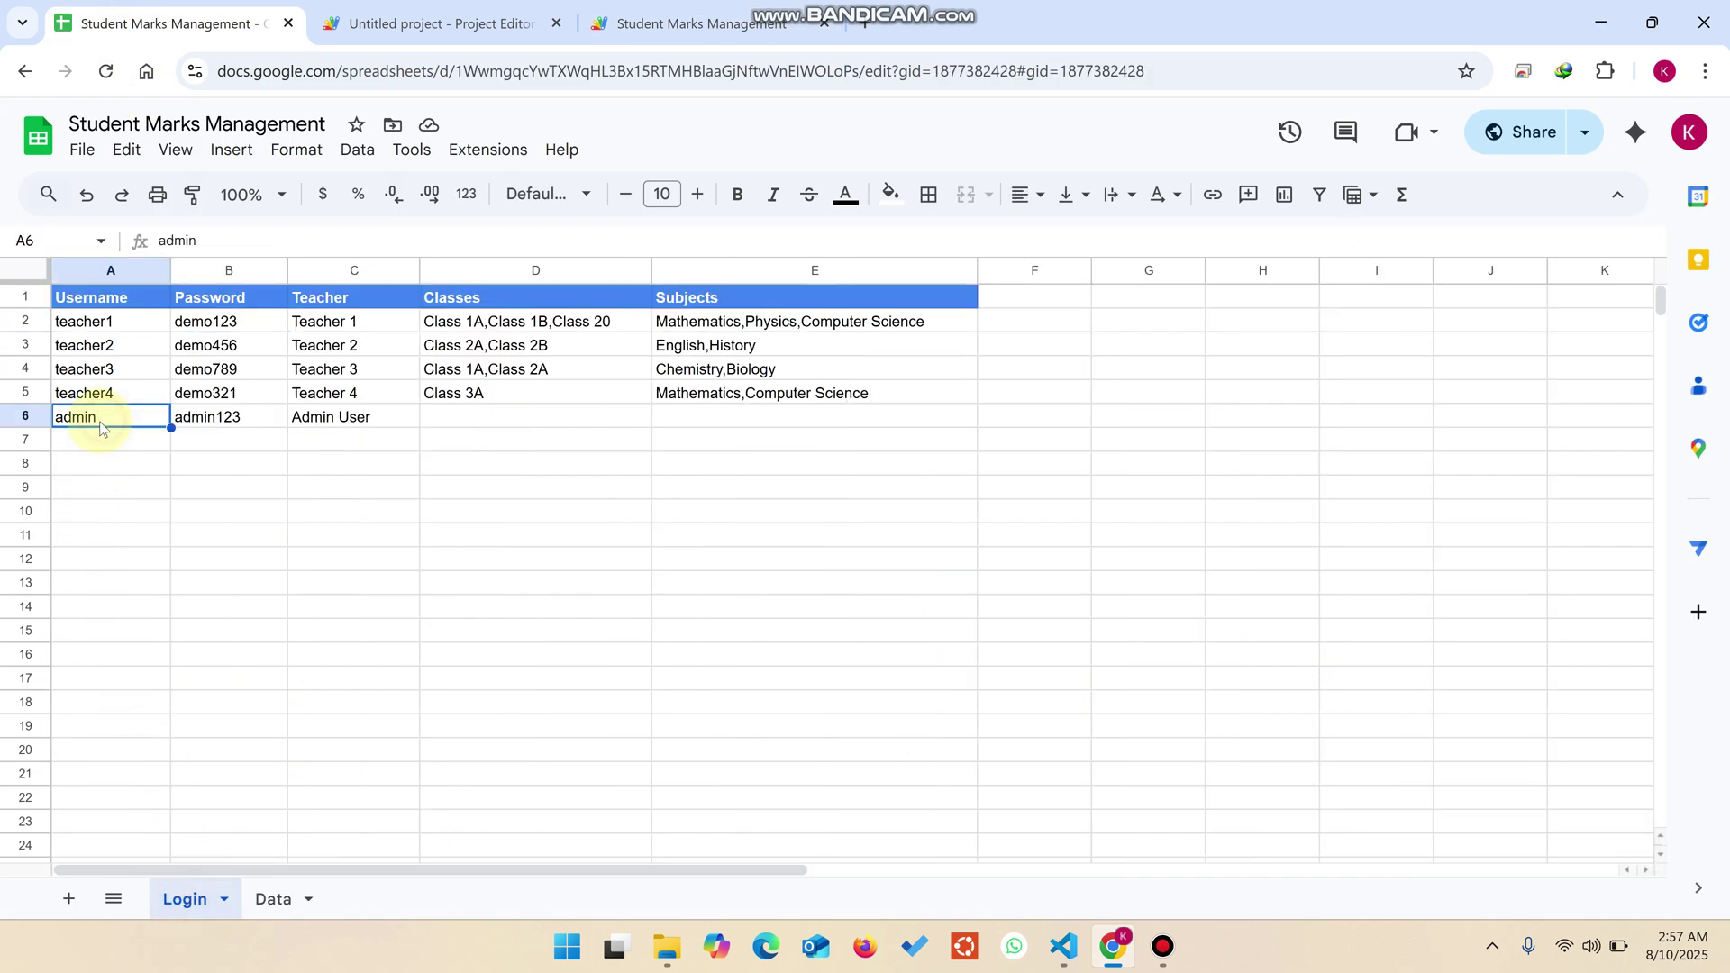
{"action": "key", "text": "ctrl+c"}
{"action": "left_click", "coordinate": [689, 24]}
Sign in as admin with the pasted username and the saved password
{"action": "left_click", "coordinate": [761, 505]}
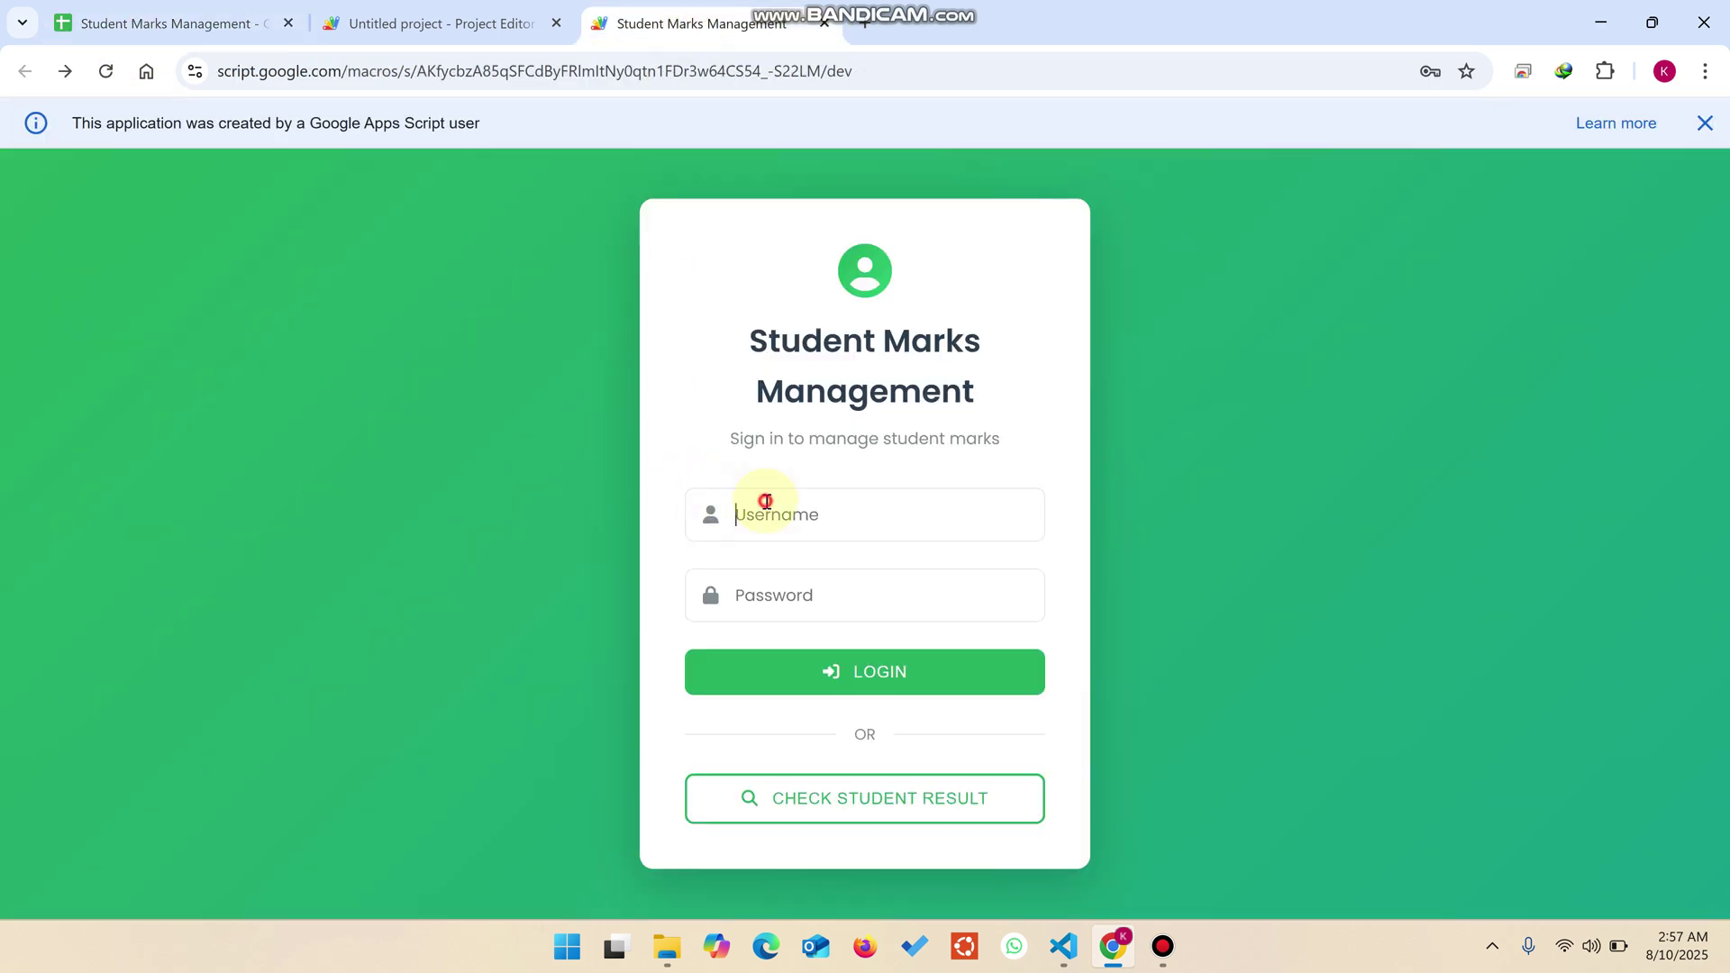
{"action": "key", "text": "ctrl+v"}
{"action": "left_click", "coordinate": [856, 581]}
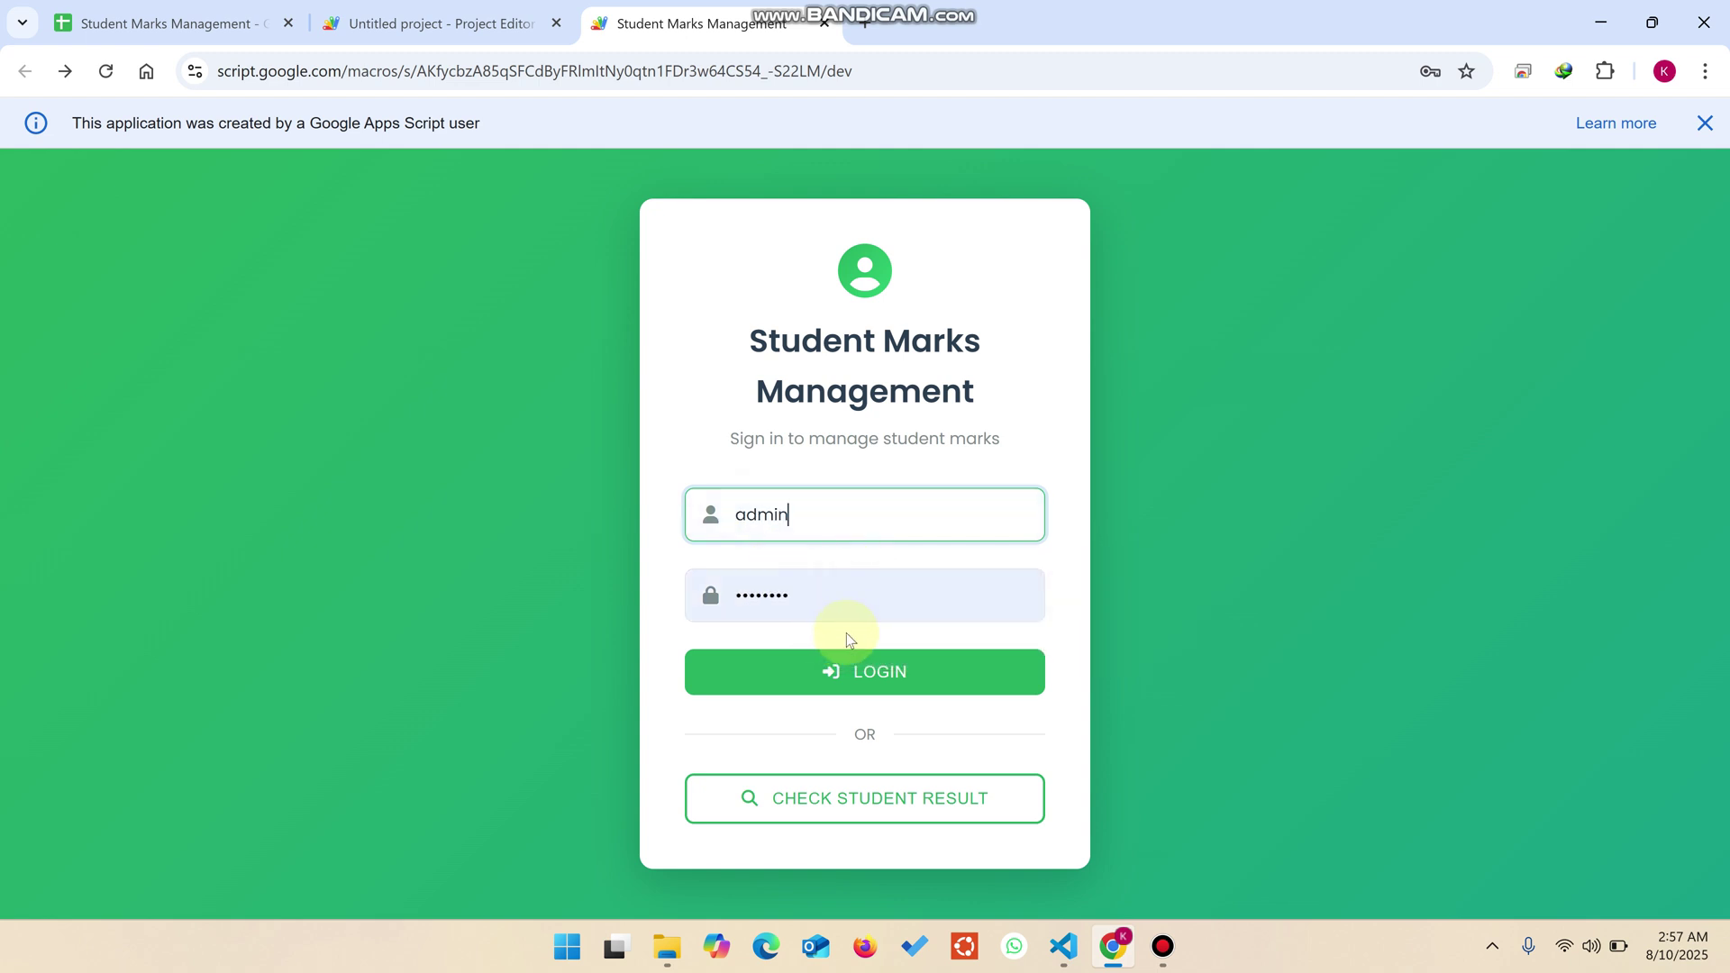
{"action": "left_click", "coordinate": [865, 669]}
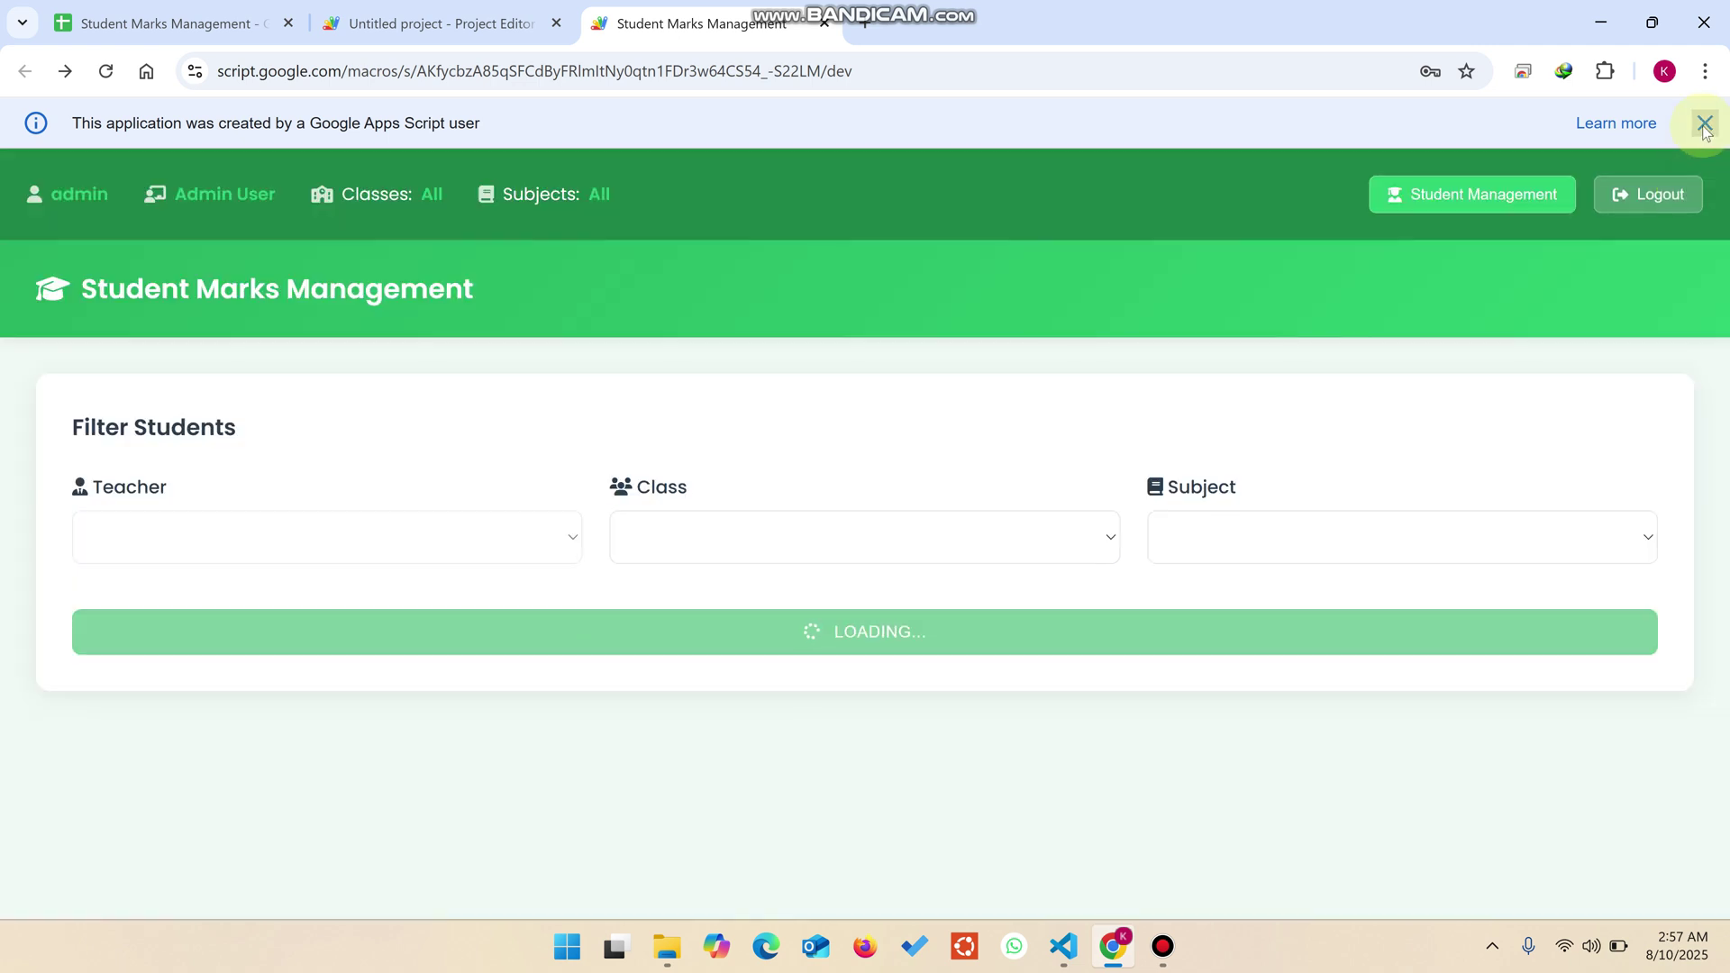
{"action": "left_click", "coordinate": [1704, 124]}
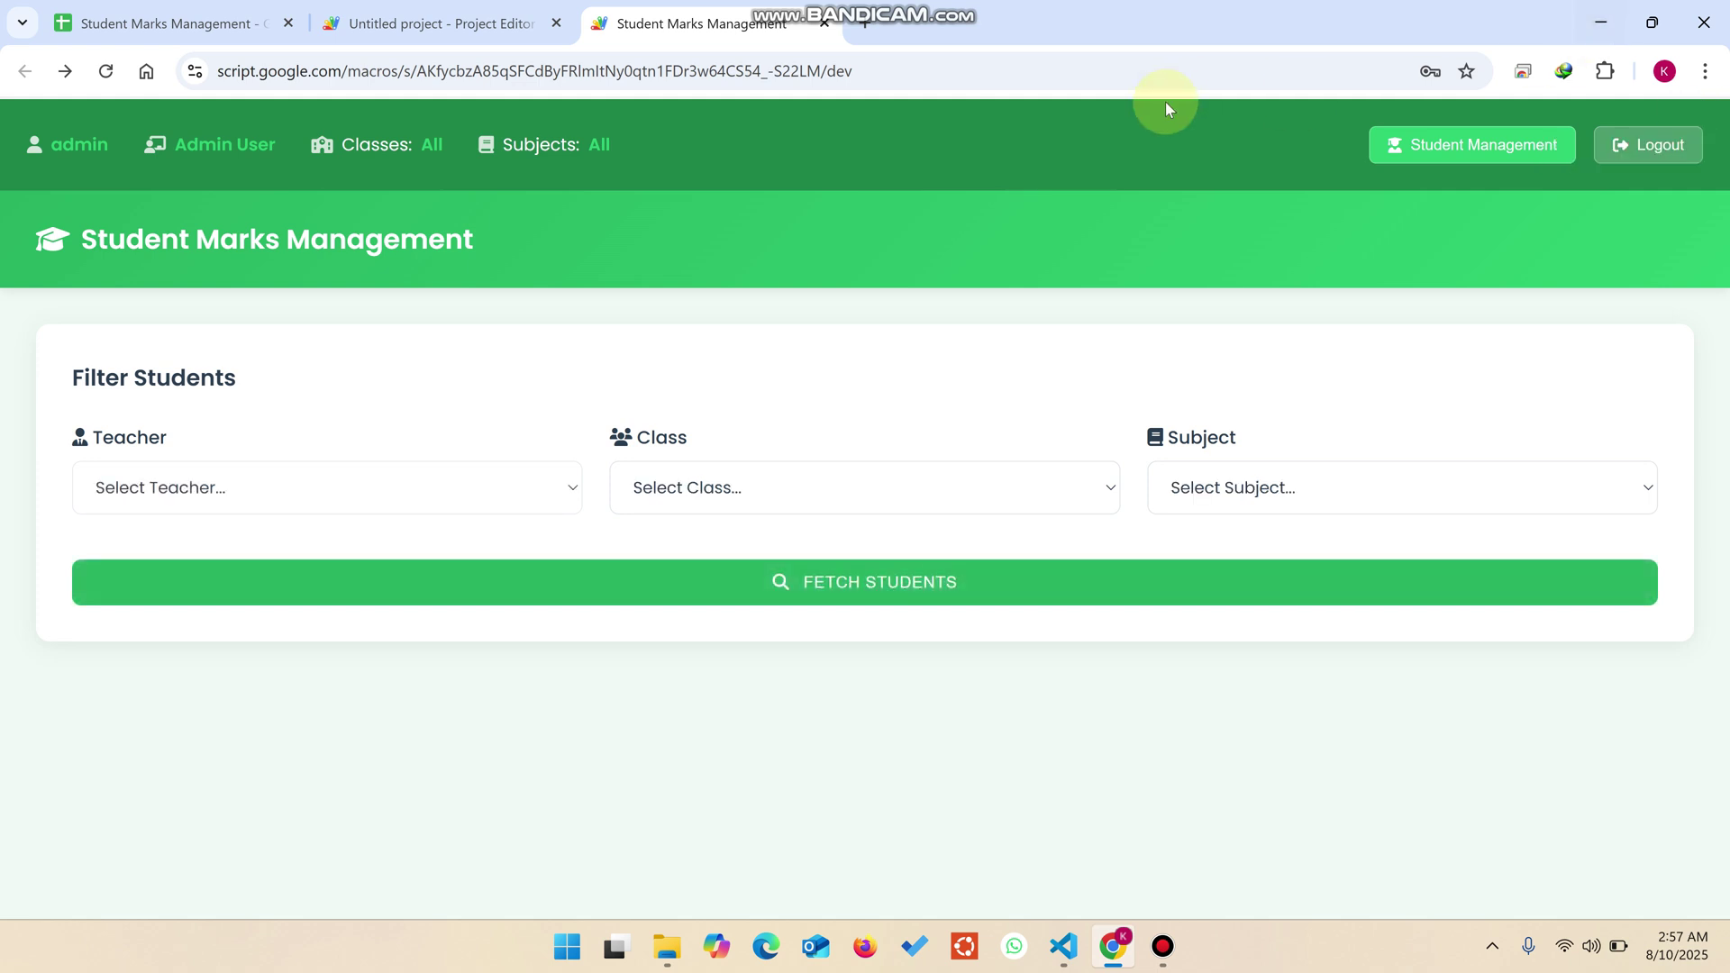
Filter by Teacher 1, Class 1B and Mathematics and fetch the students
{"action": "left_click_drag", "start_coordinate": [448, 144], "coordinate": [313, 148]}
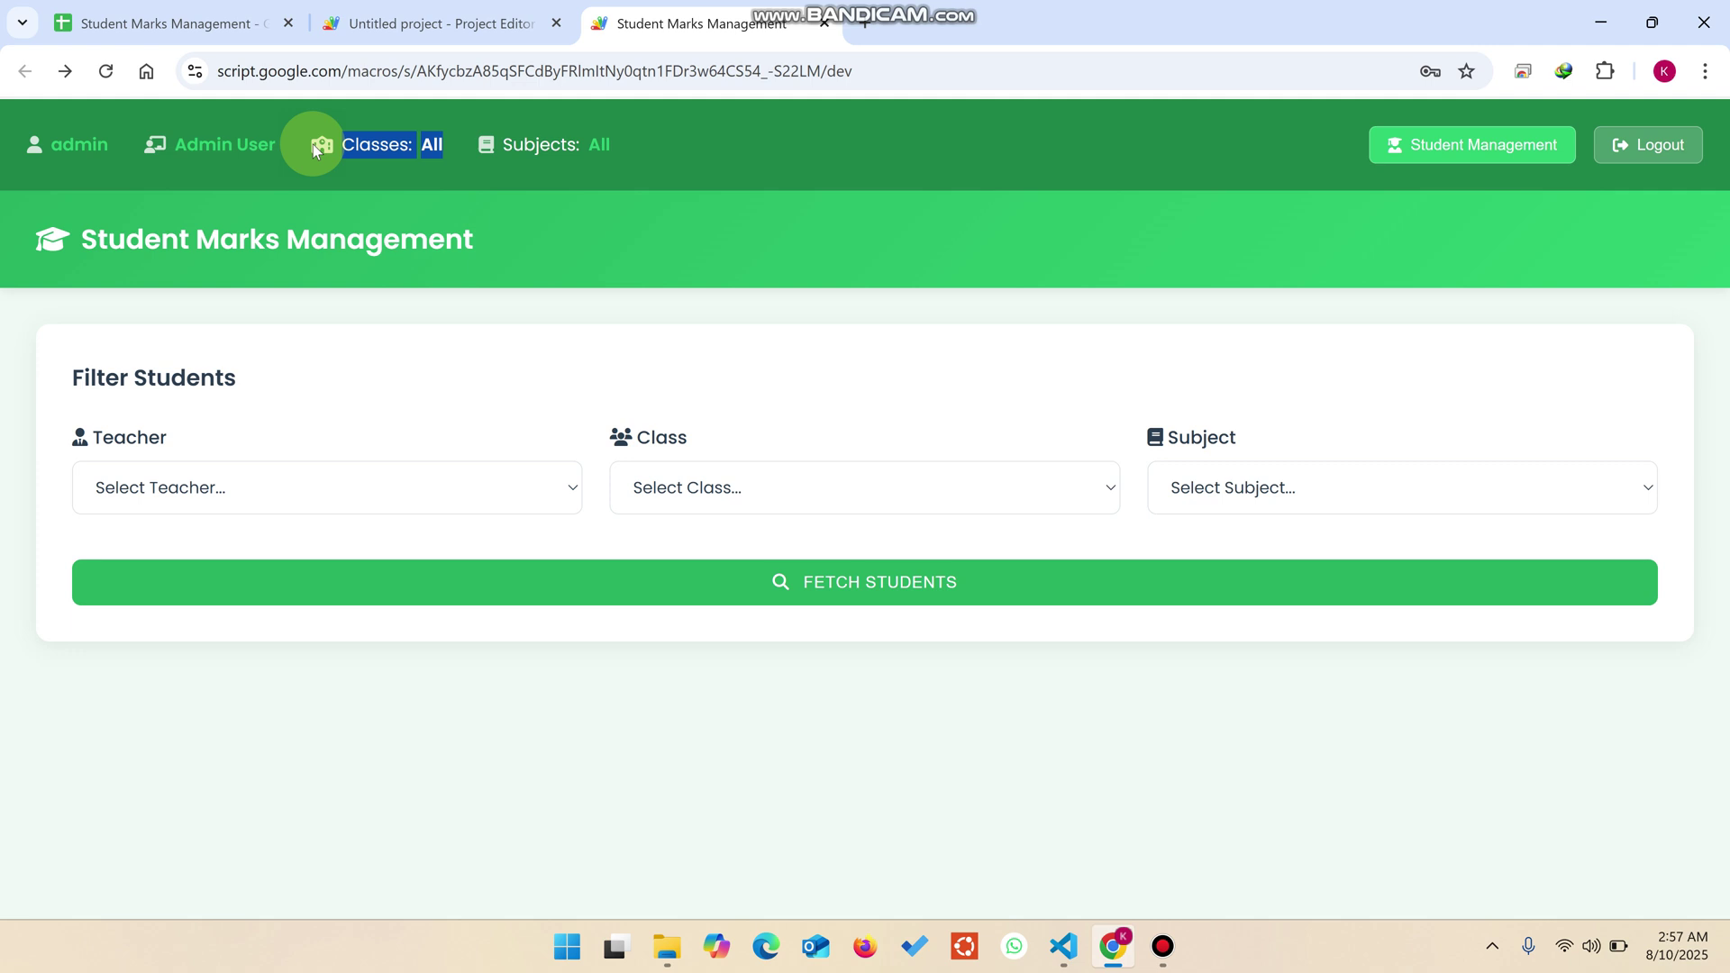
{"action": "left_click_drag", "start_coordinate": [629, 145], "coordinate": [465, 149]}
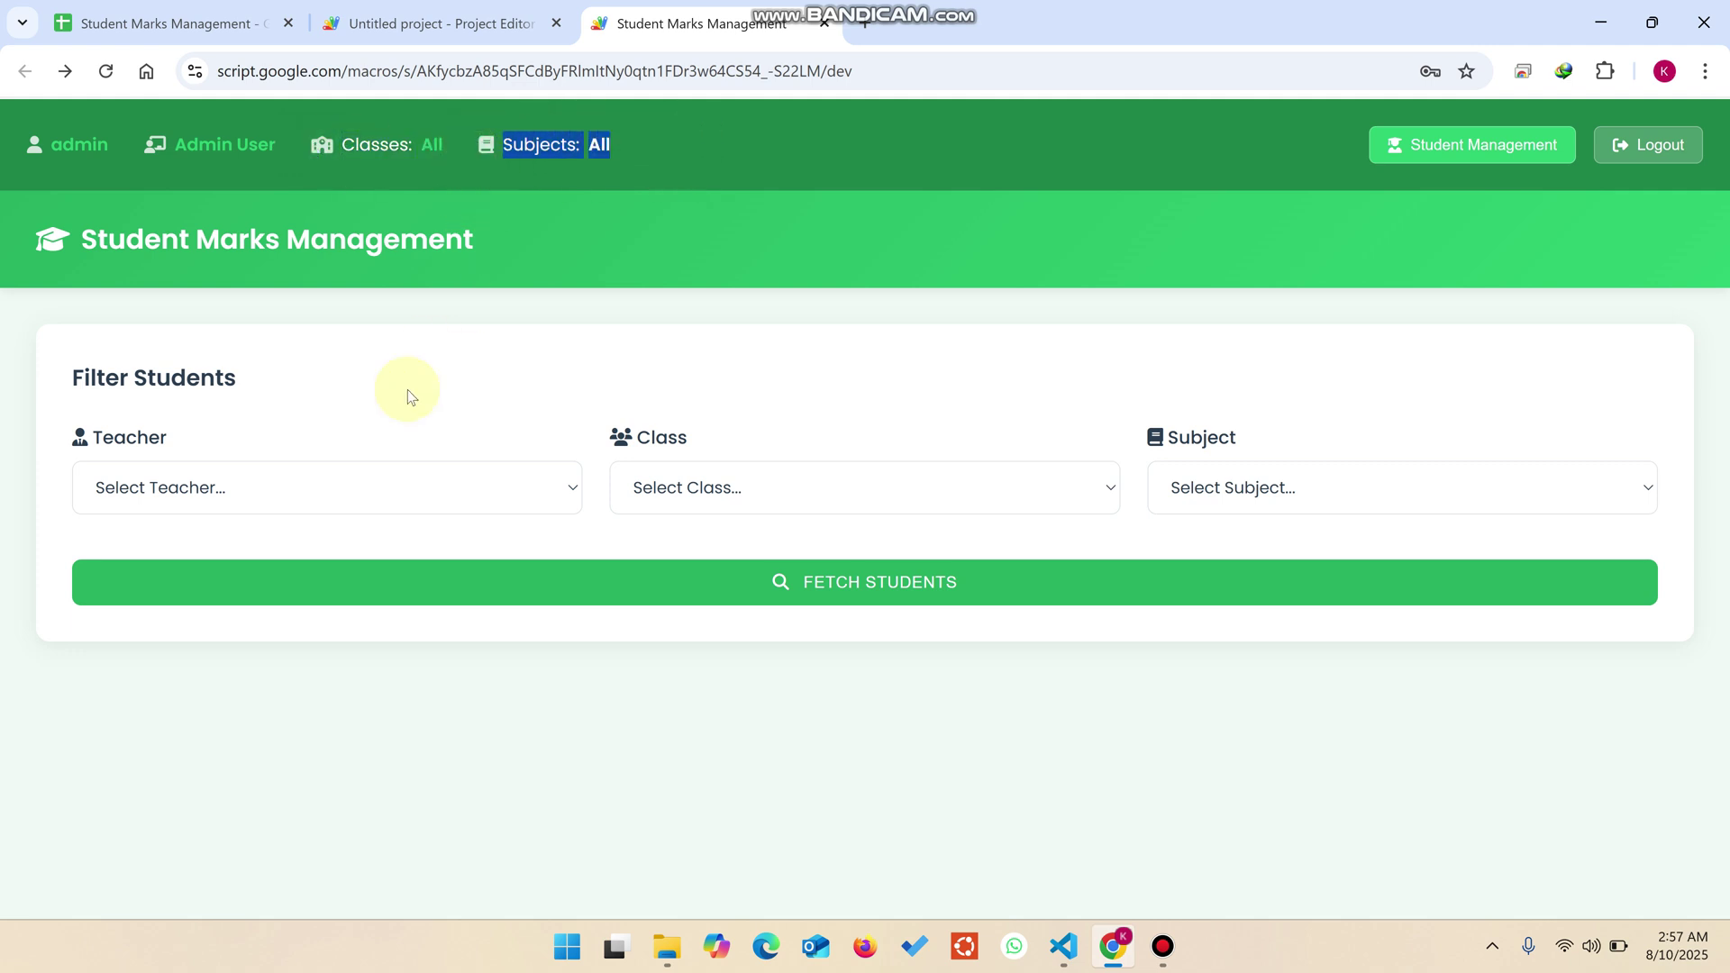
{"action": "left_click", "coordinate": [264, 491]}
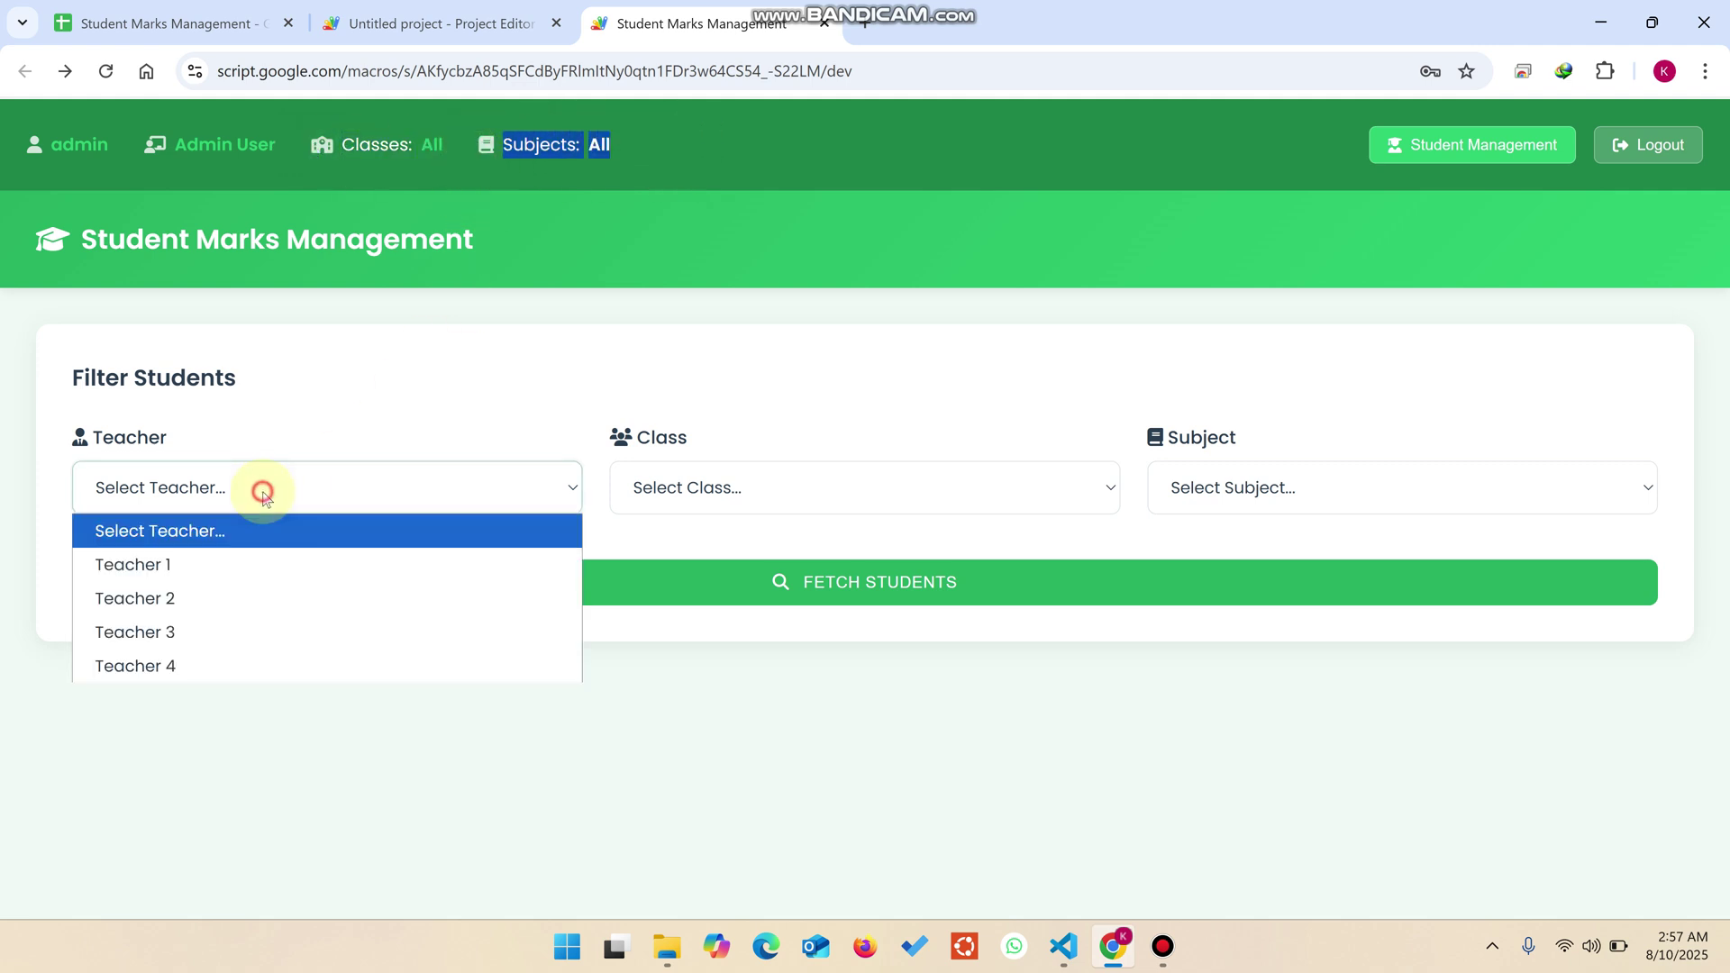
{"action": "left_click", "coordinate": [236, 565]}
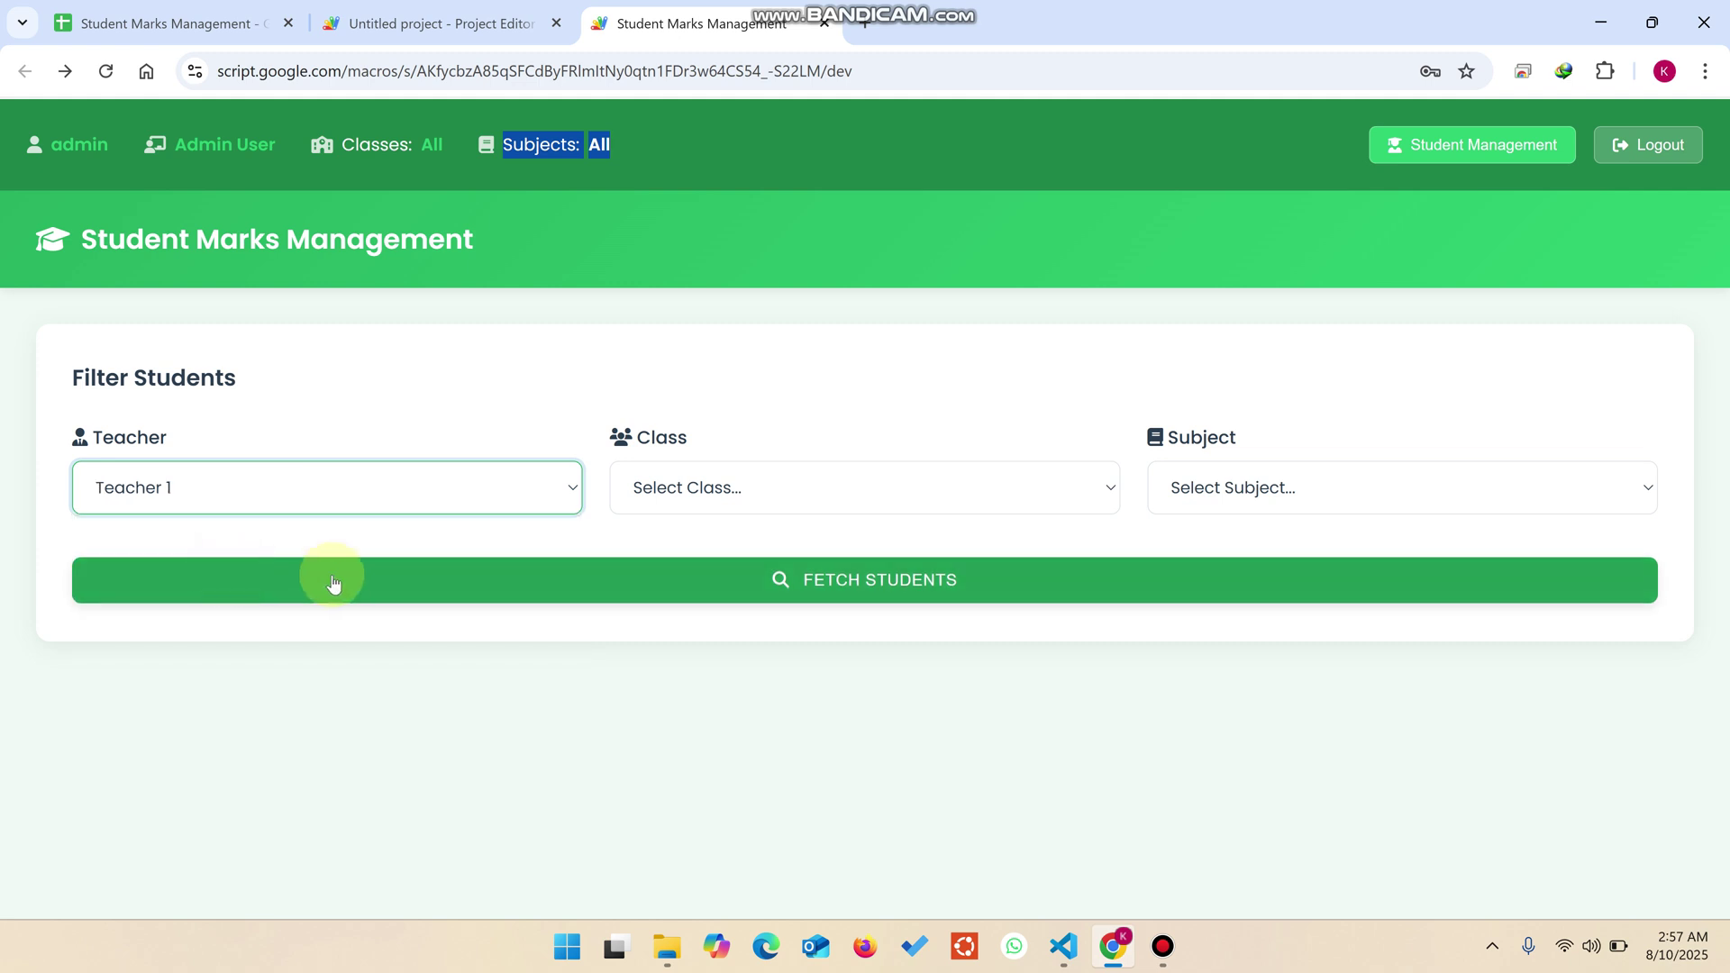
{"action": "left_click", "coordinate": [694, 476]}
{"action": "left_click", "coordinate": [716, 599]}
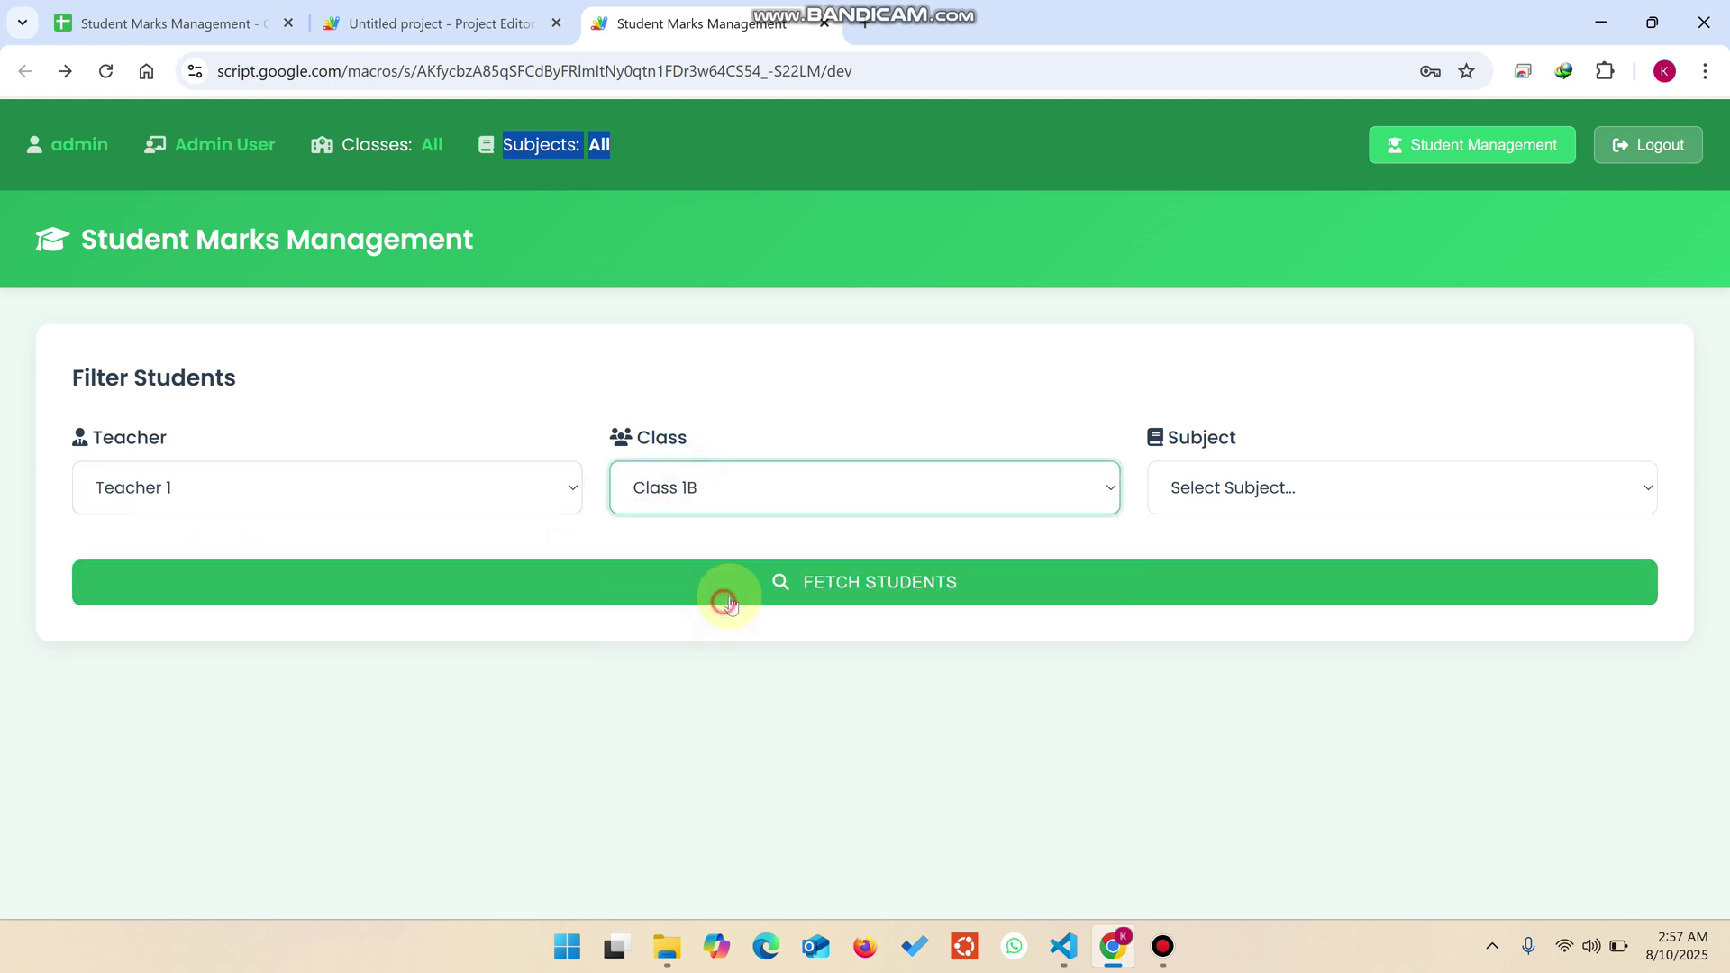
{"action": "left_click", "coordinate": [1275, 489]}
{"action": "left_click", "coordinate": [1284, 728]}
{"action": "left_click", "coordinate": [938, 591]}
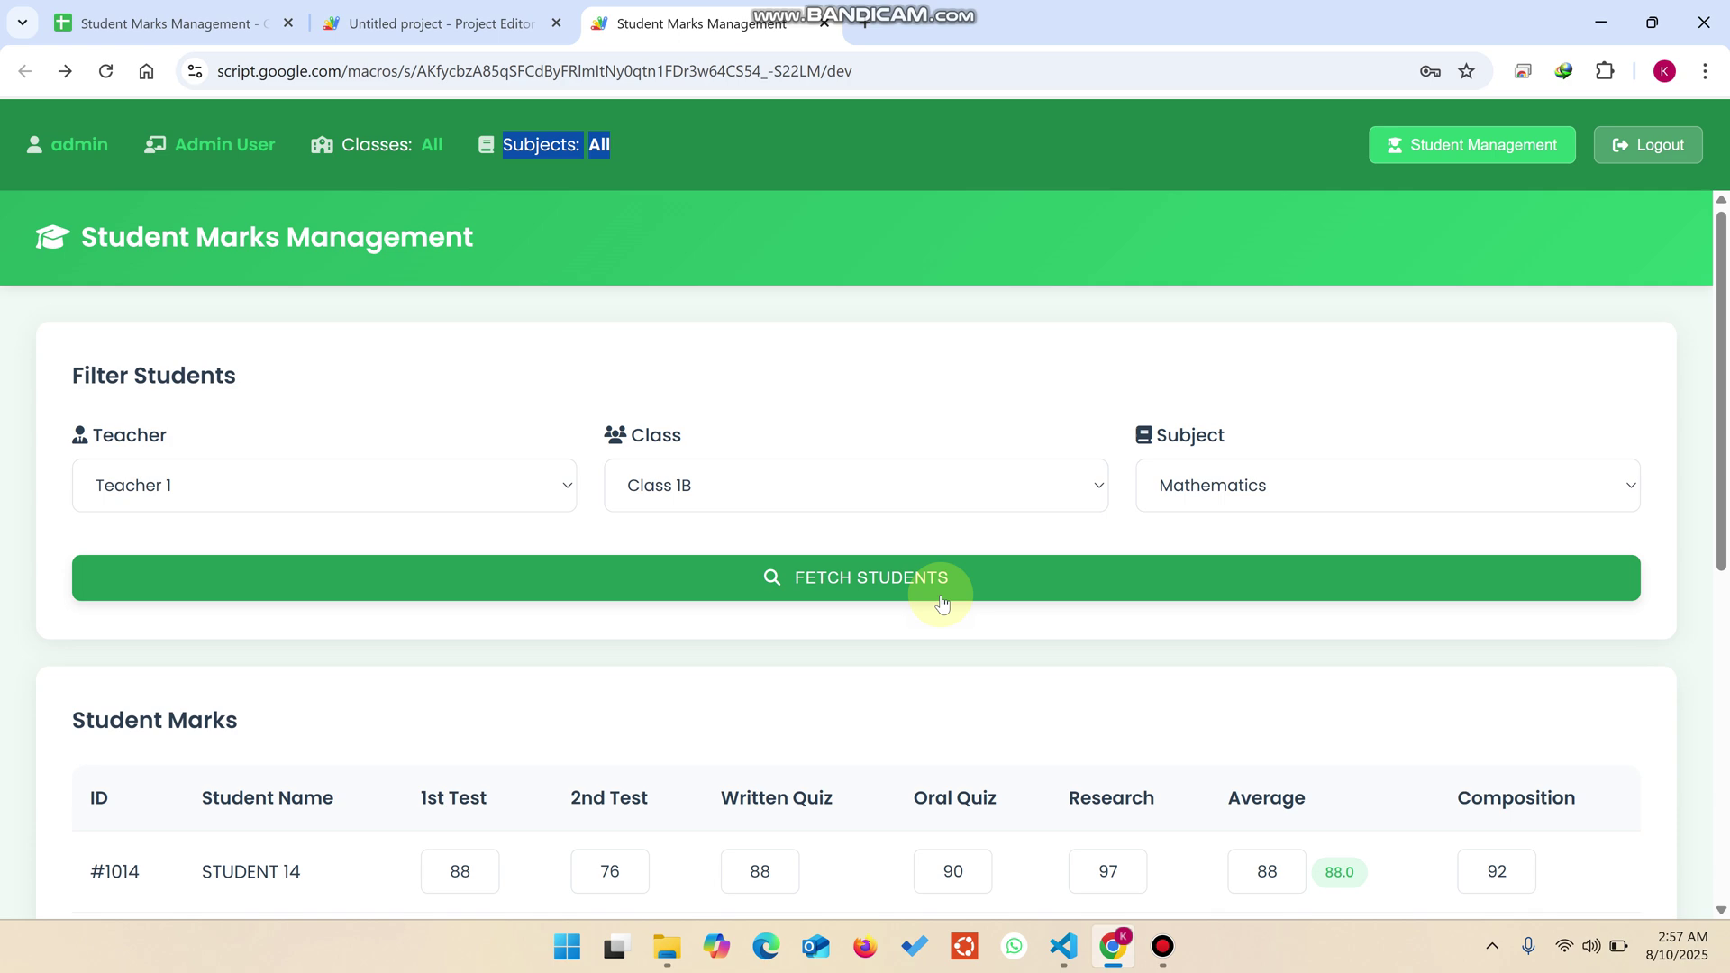
Replace student #1019's 2nd Test mark with 88
{"action": "scroll", "coordinate": [937, 595], "scroll_direction": "down", "scroll_amount": 6}
{"action": "scroll", "coordinate": [946, 607], "scroll_direction": "up", "scroll_amount": 2}
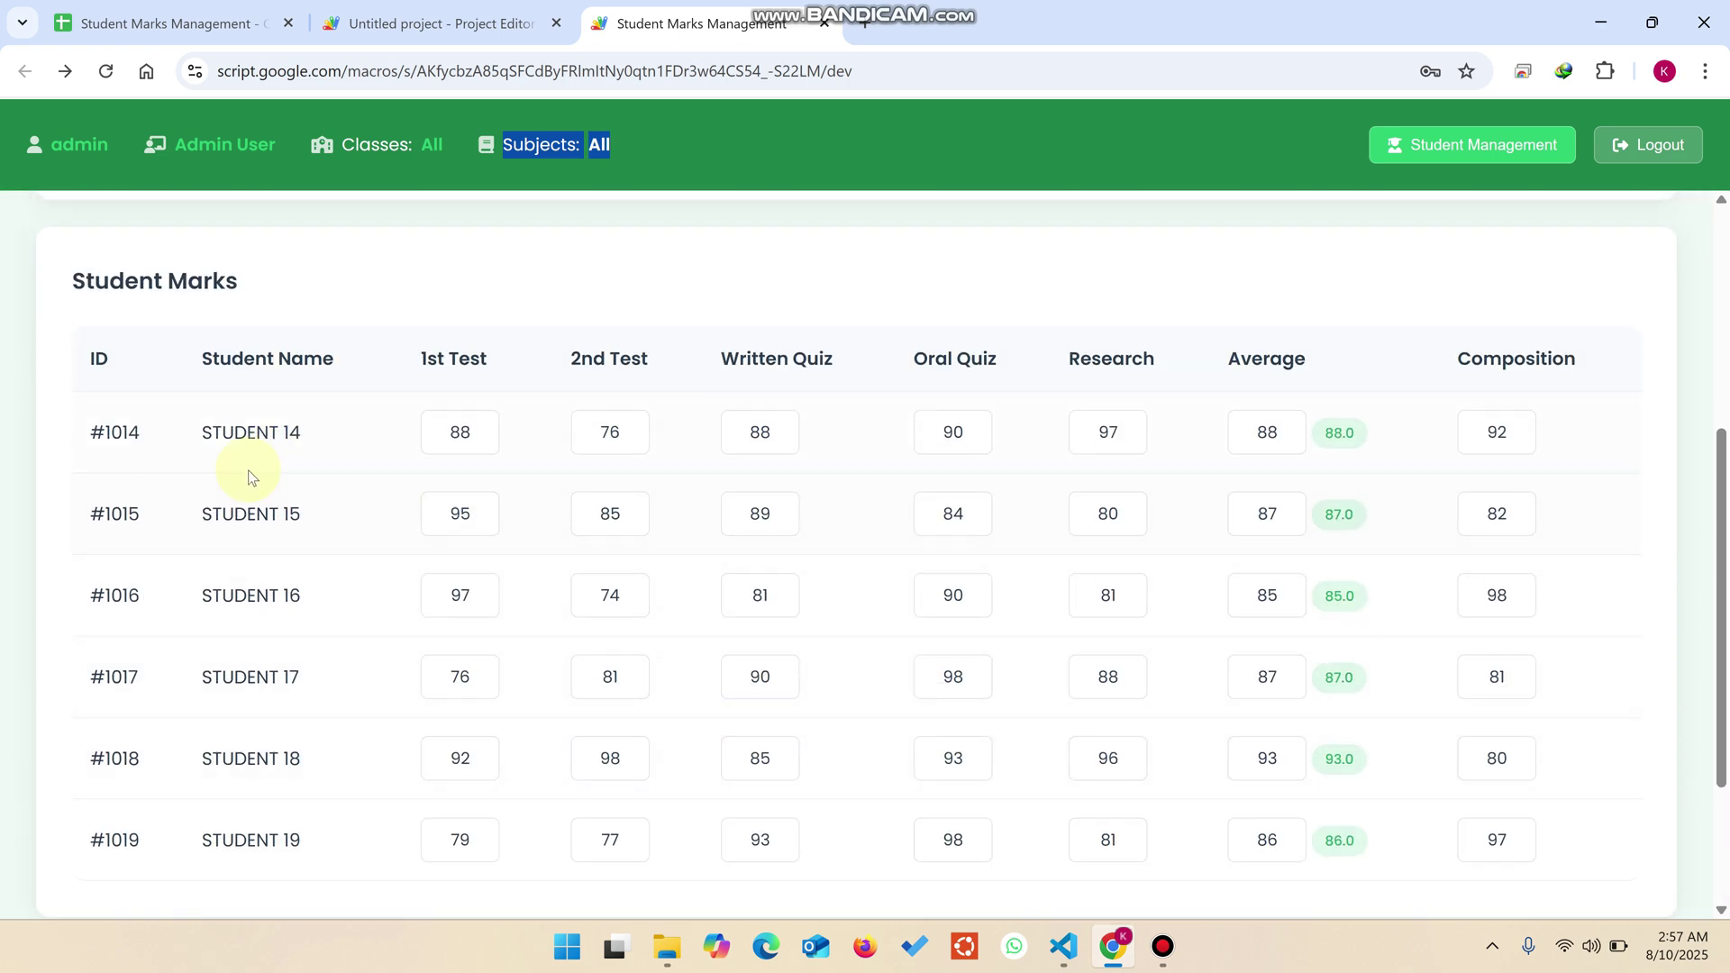
{"action": "triple_click", "coordinate": [293, 437]}
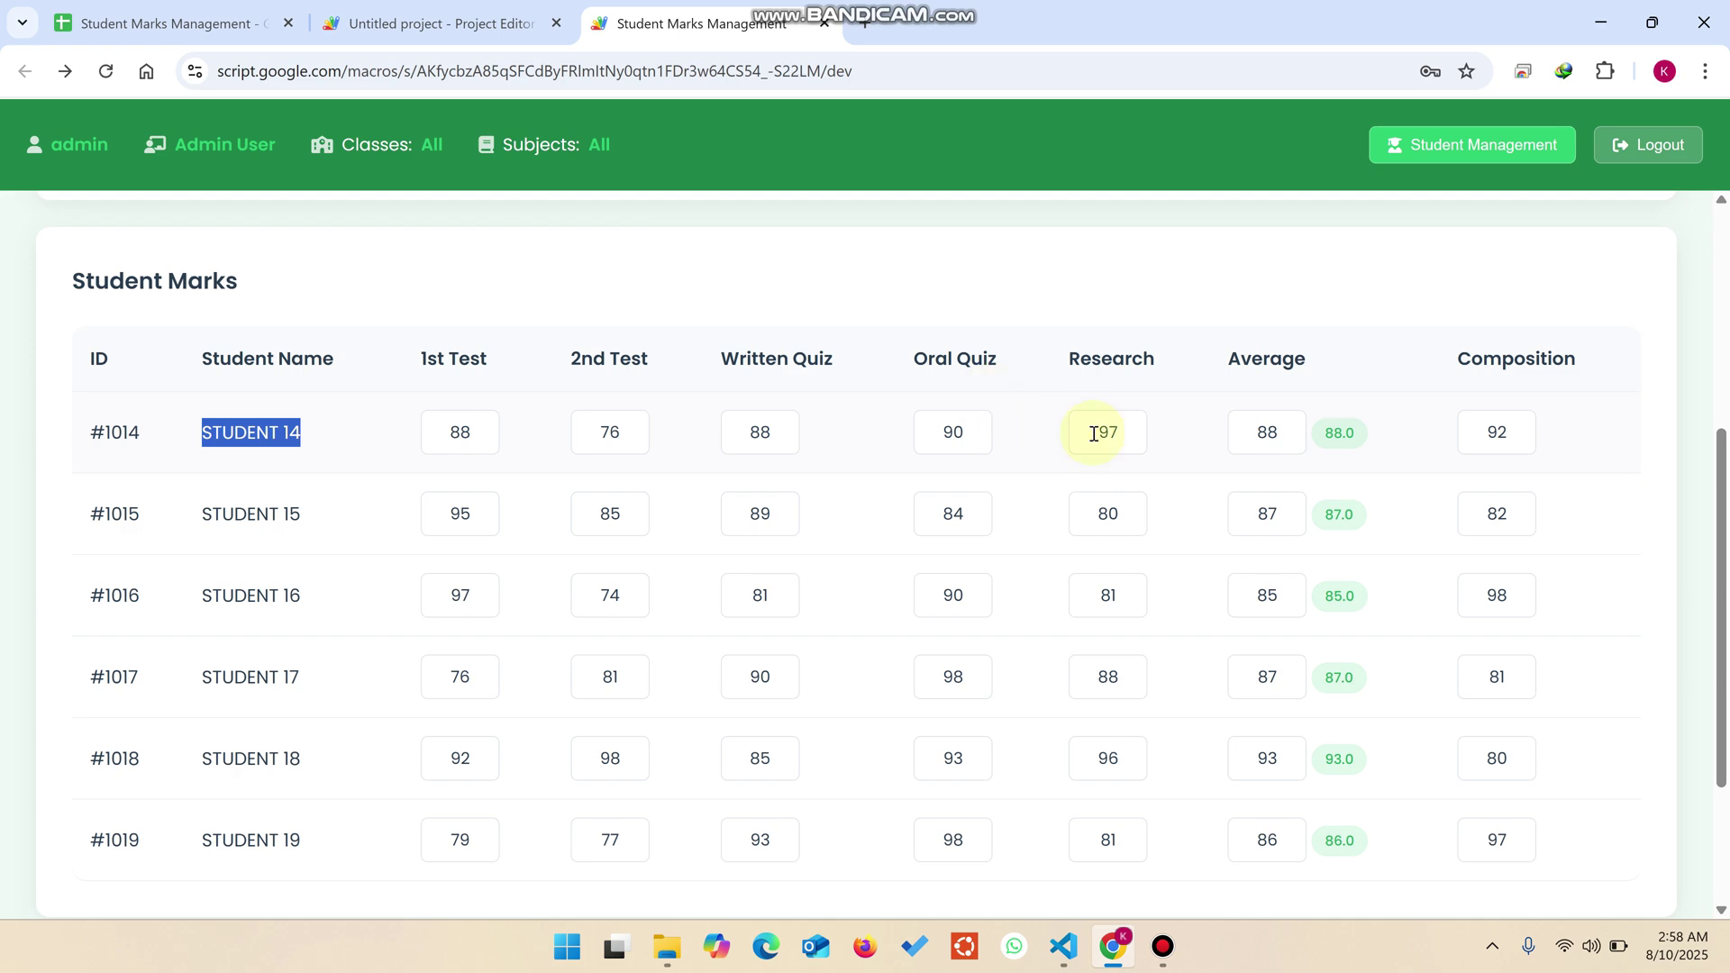
{"action": "scroll", "coordinate": [1091, 437], "scroll_direction": "up", "scroll_amount": 5}
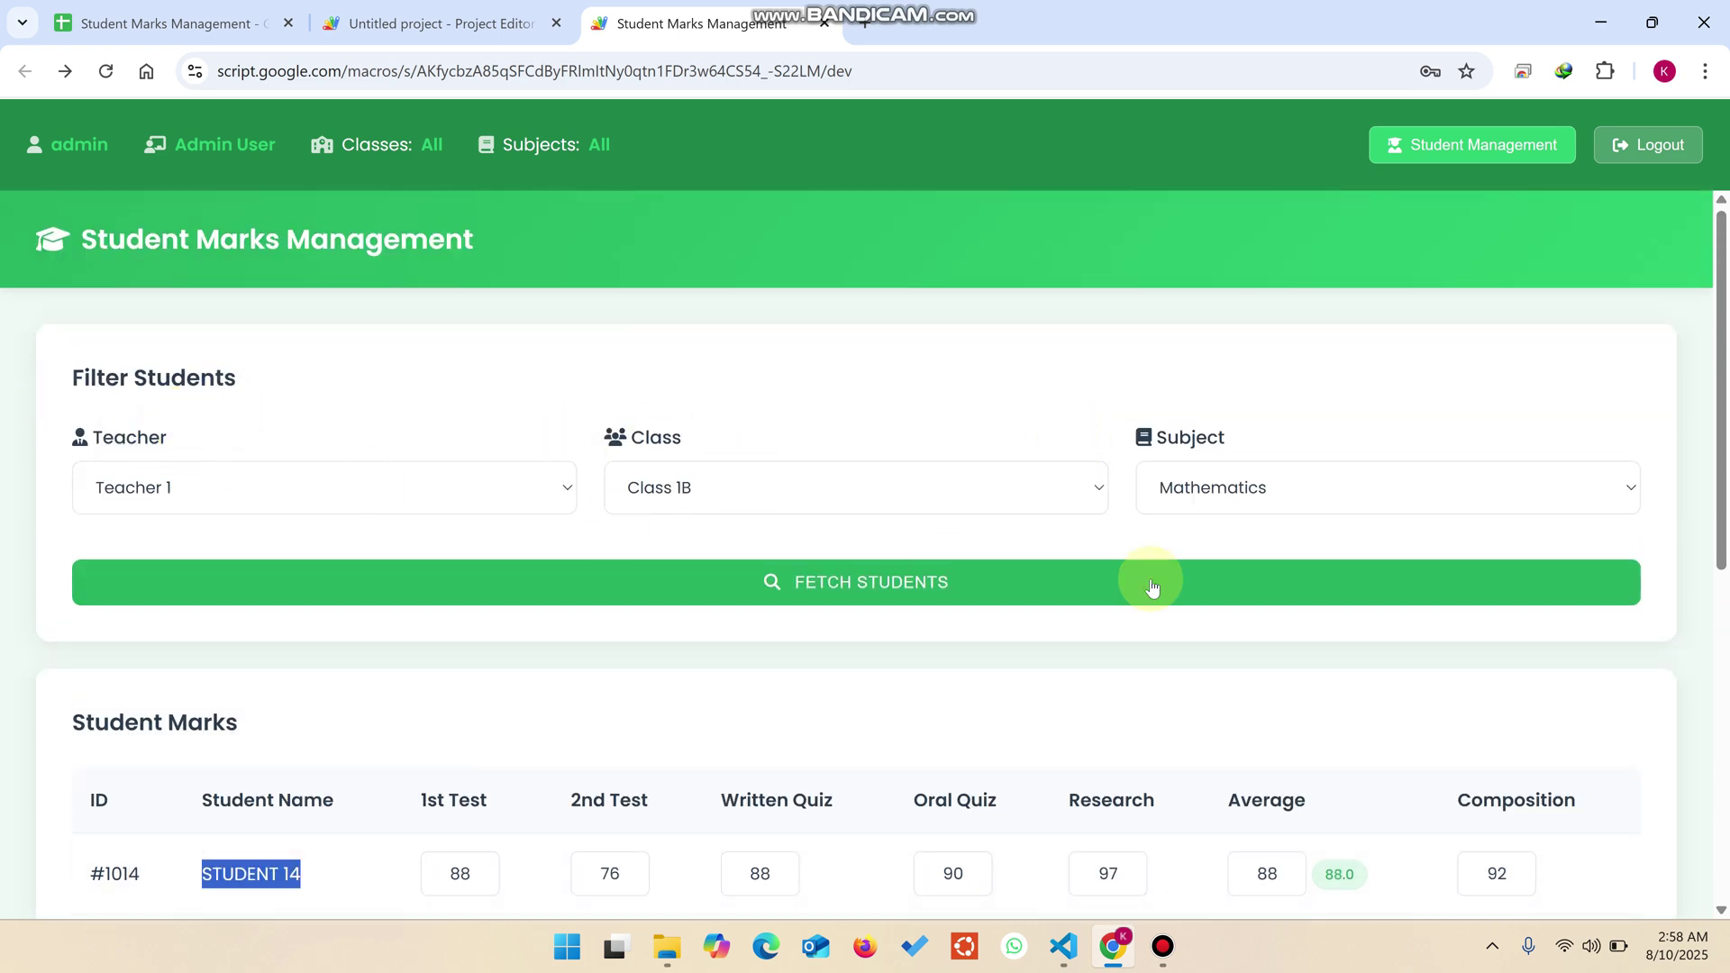
{"action": "scroll", "coordinate": [1162, 603], "scroll_direction": "down", "scroll_amount": 6}
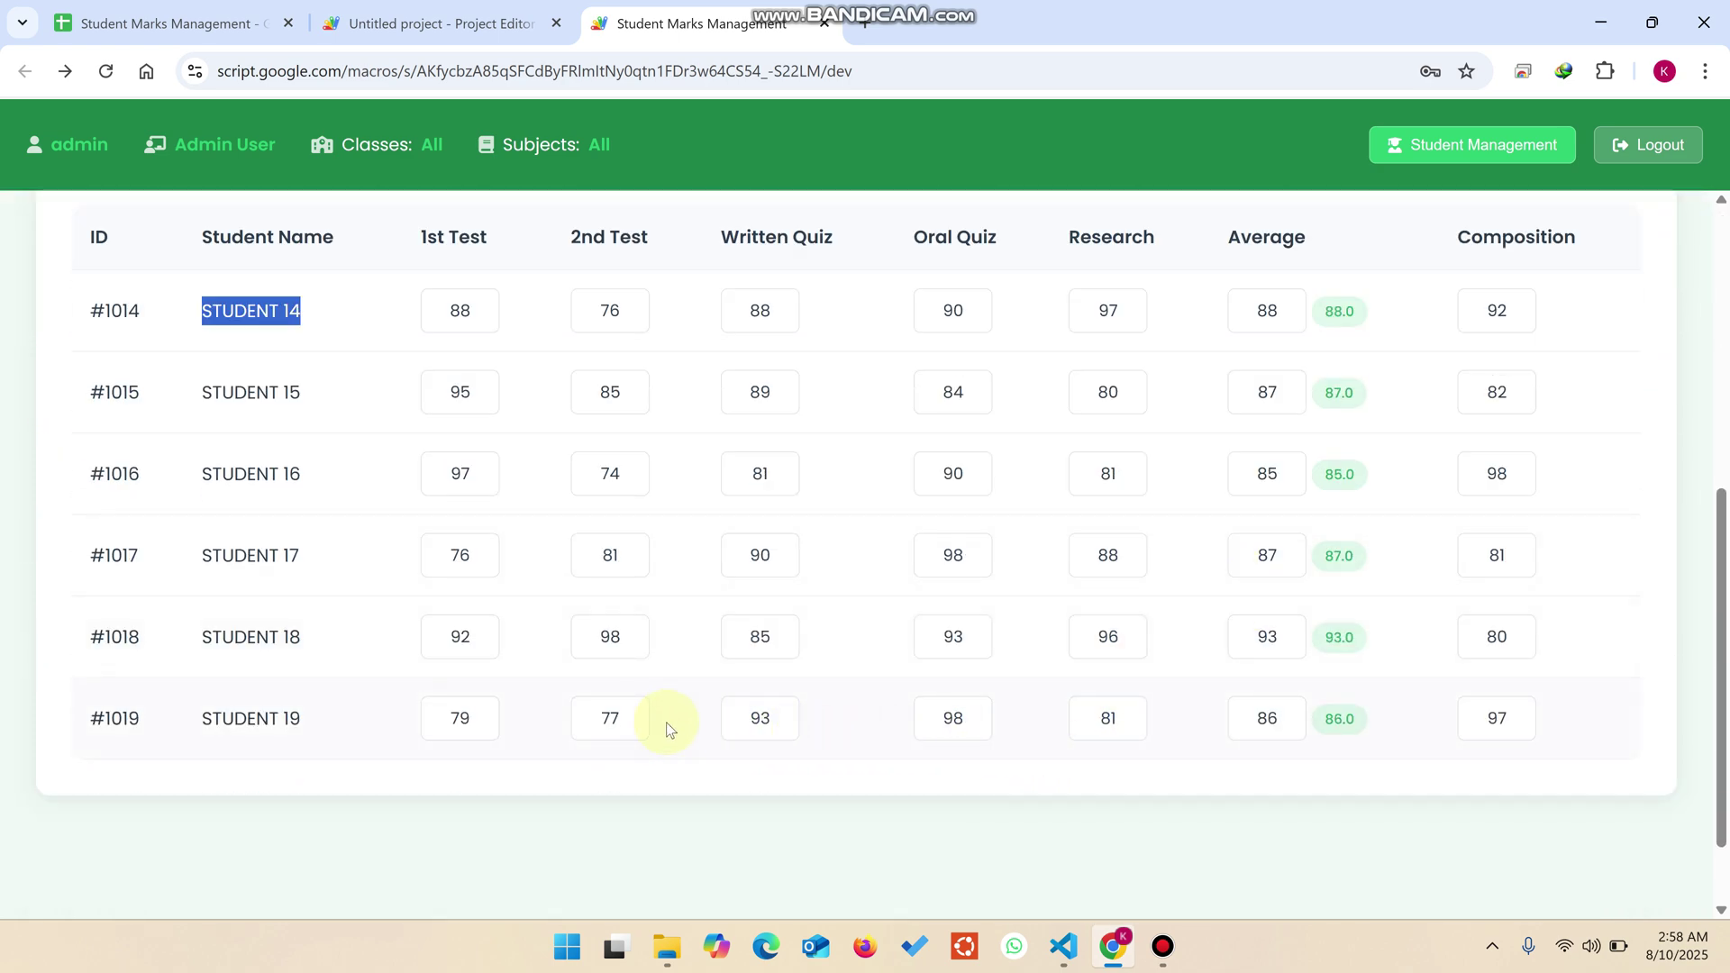
{"action": "double_click", "coordinate": [590, 720]}
{"action": "type", "text": "88"}
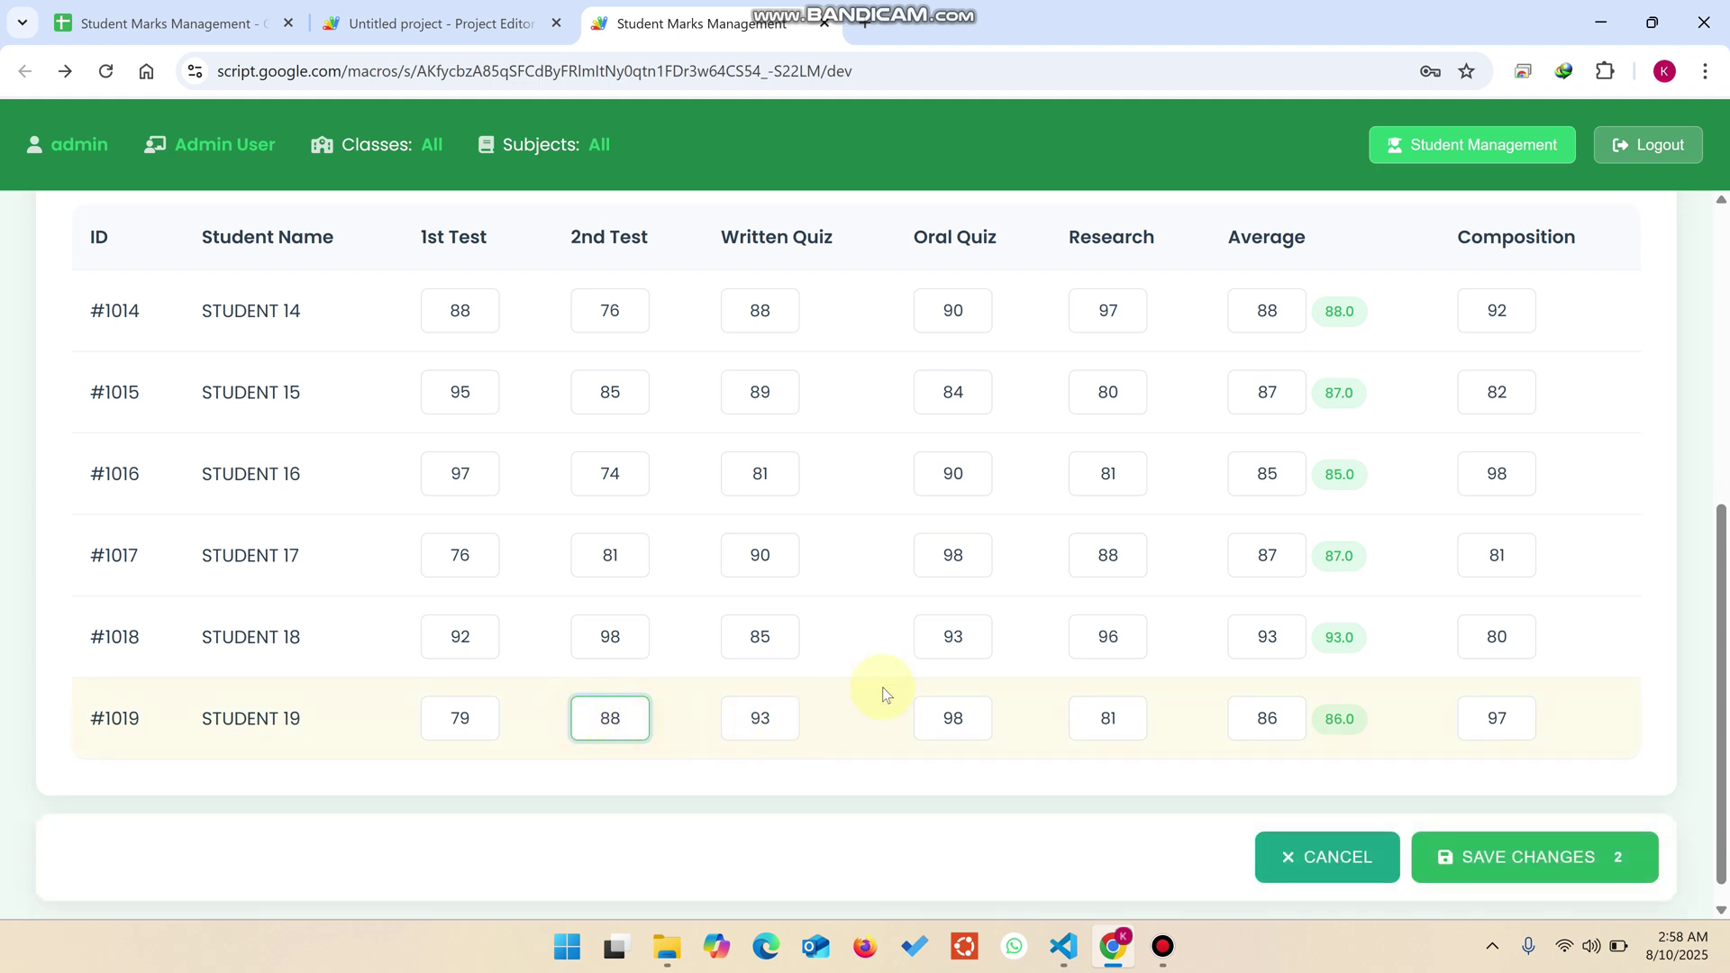
Replace student #1017's 1st Test mark with 87 and save the changed marks
{"action": "left_click_drag", "start_coordinate": [626, 637], "coordinate": [580, 637]}
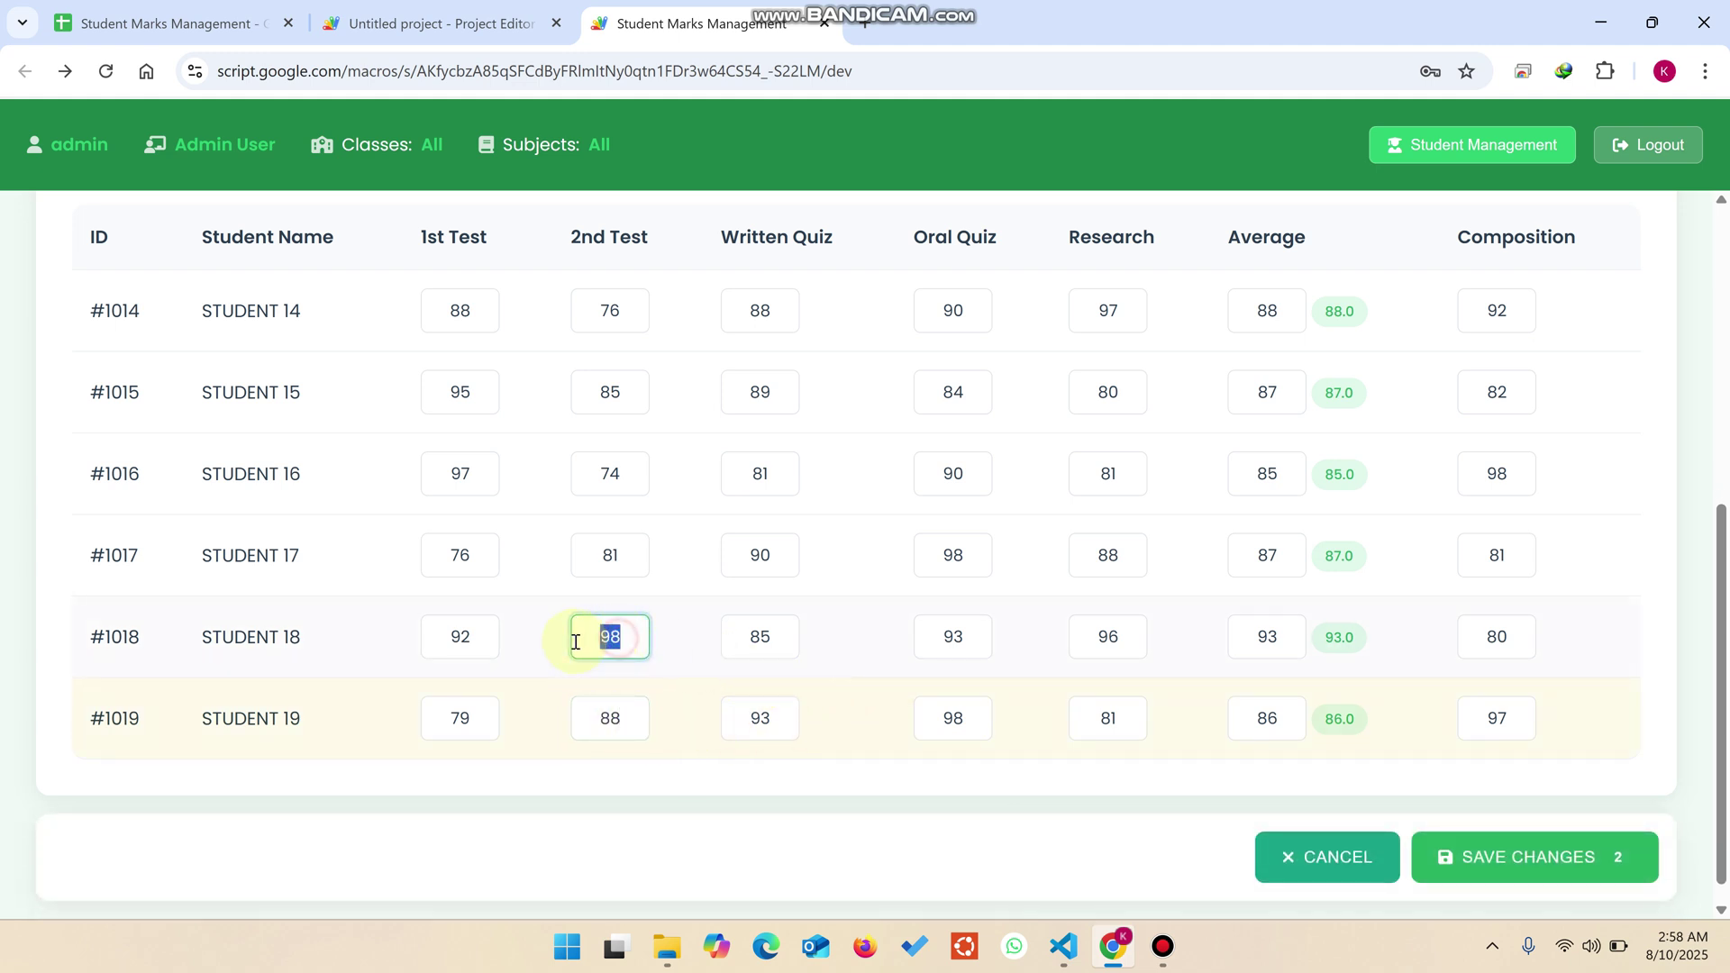
{"action": "left_click_drag", "start_coordinate": [495, 562], "coordinate": [424, 554]}
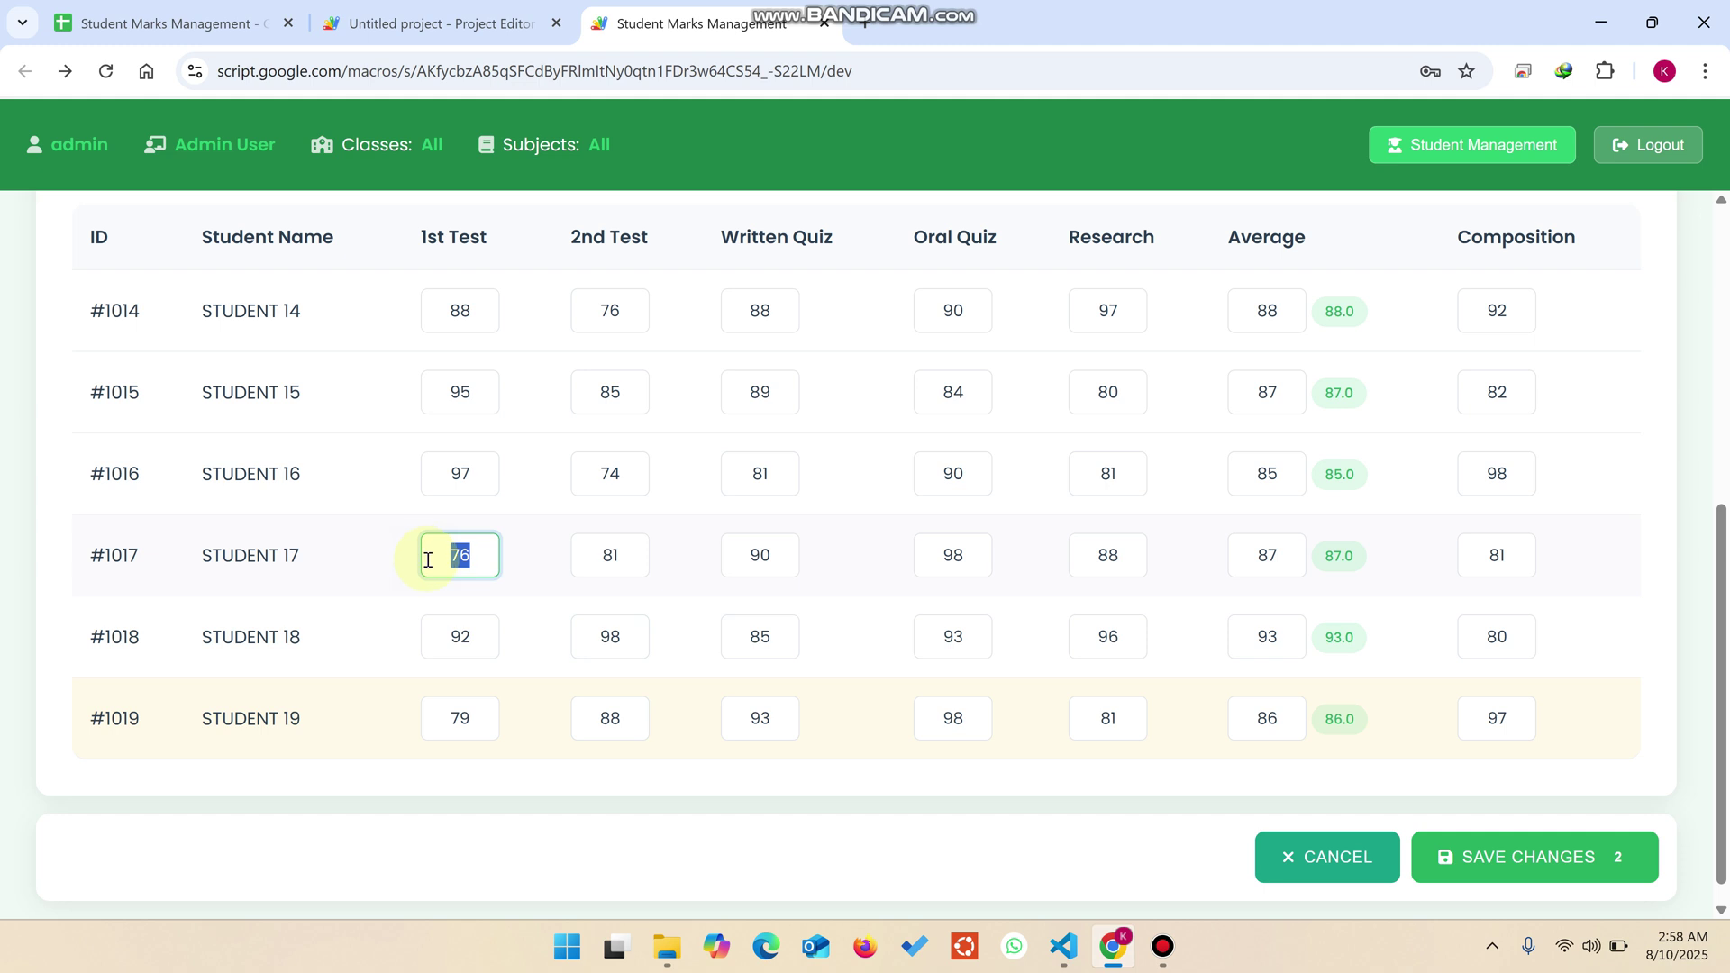
{"action": "type", "text": "87"}
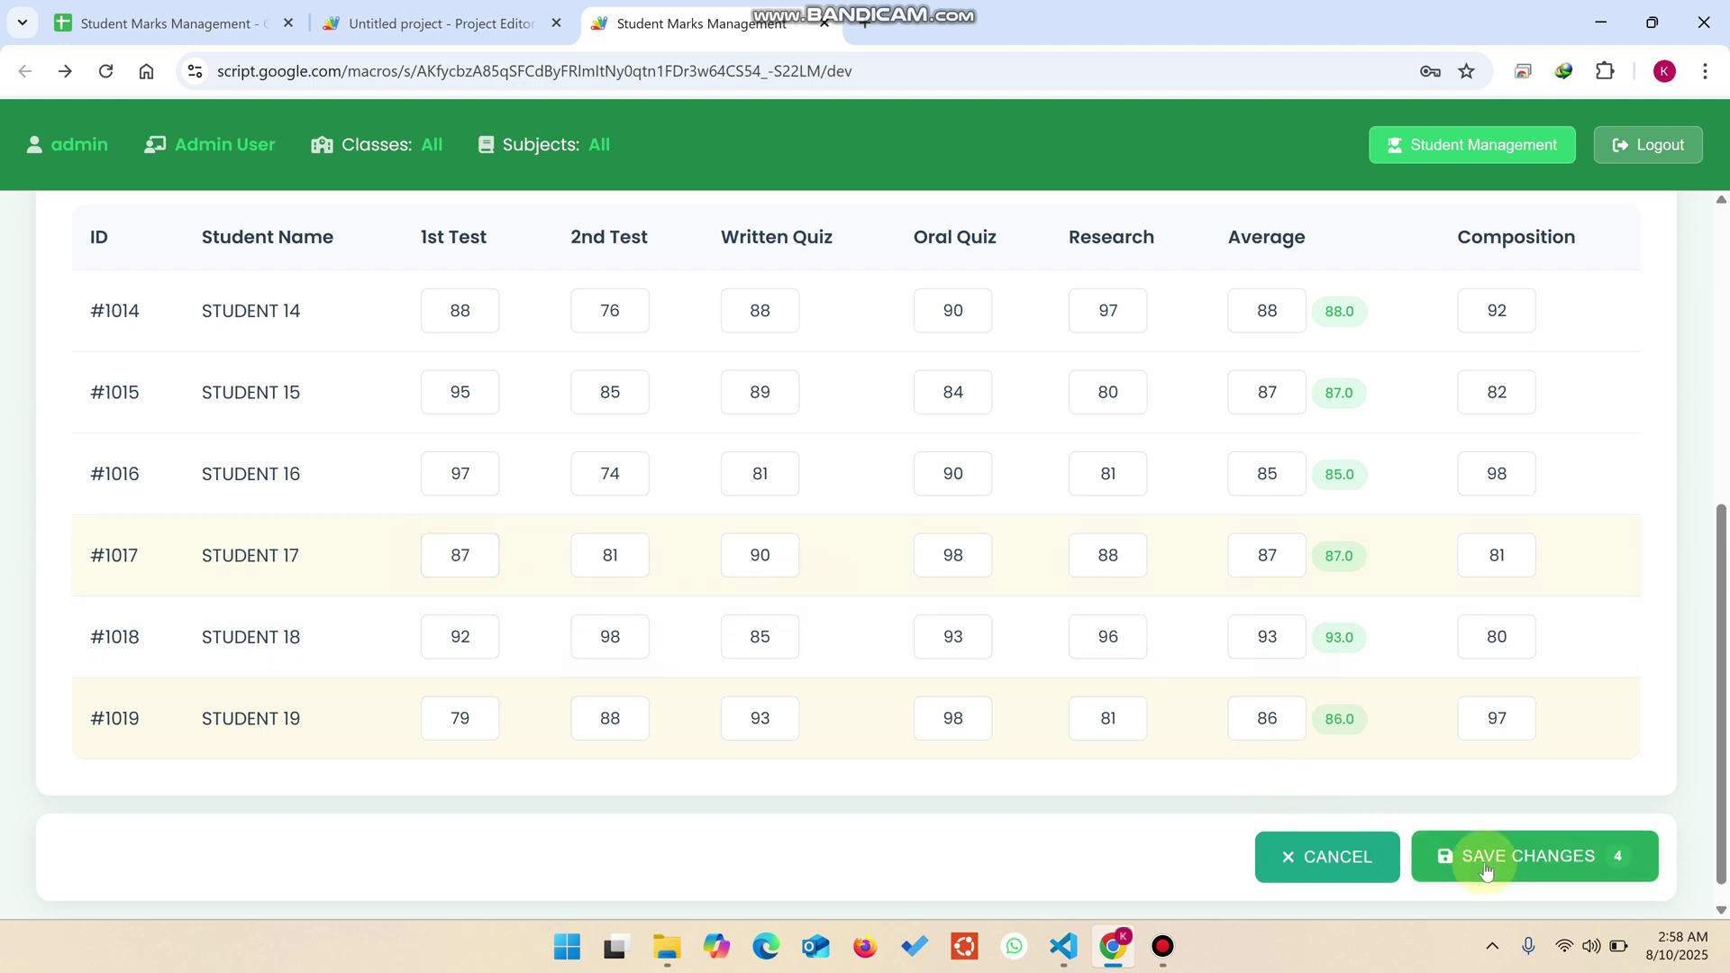
{"action": "left_click", "coordinate": [1514, 861]}
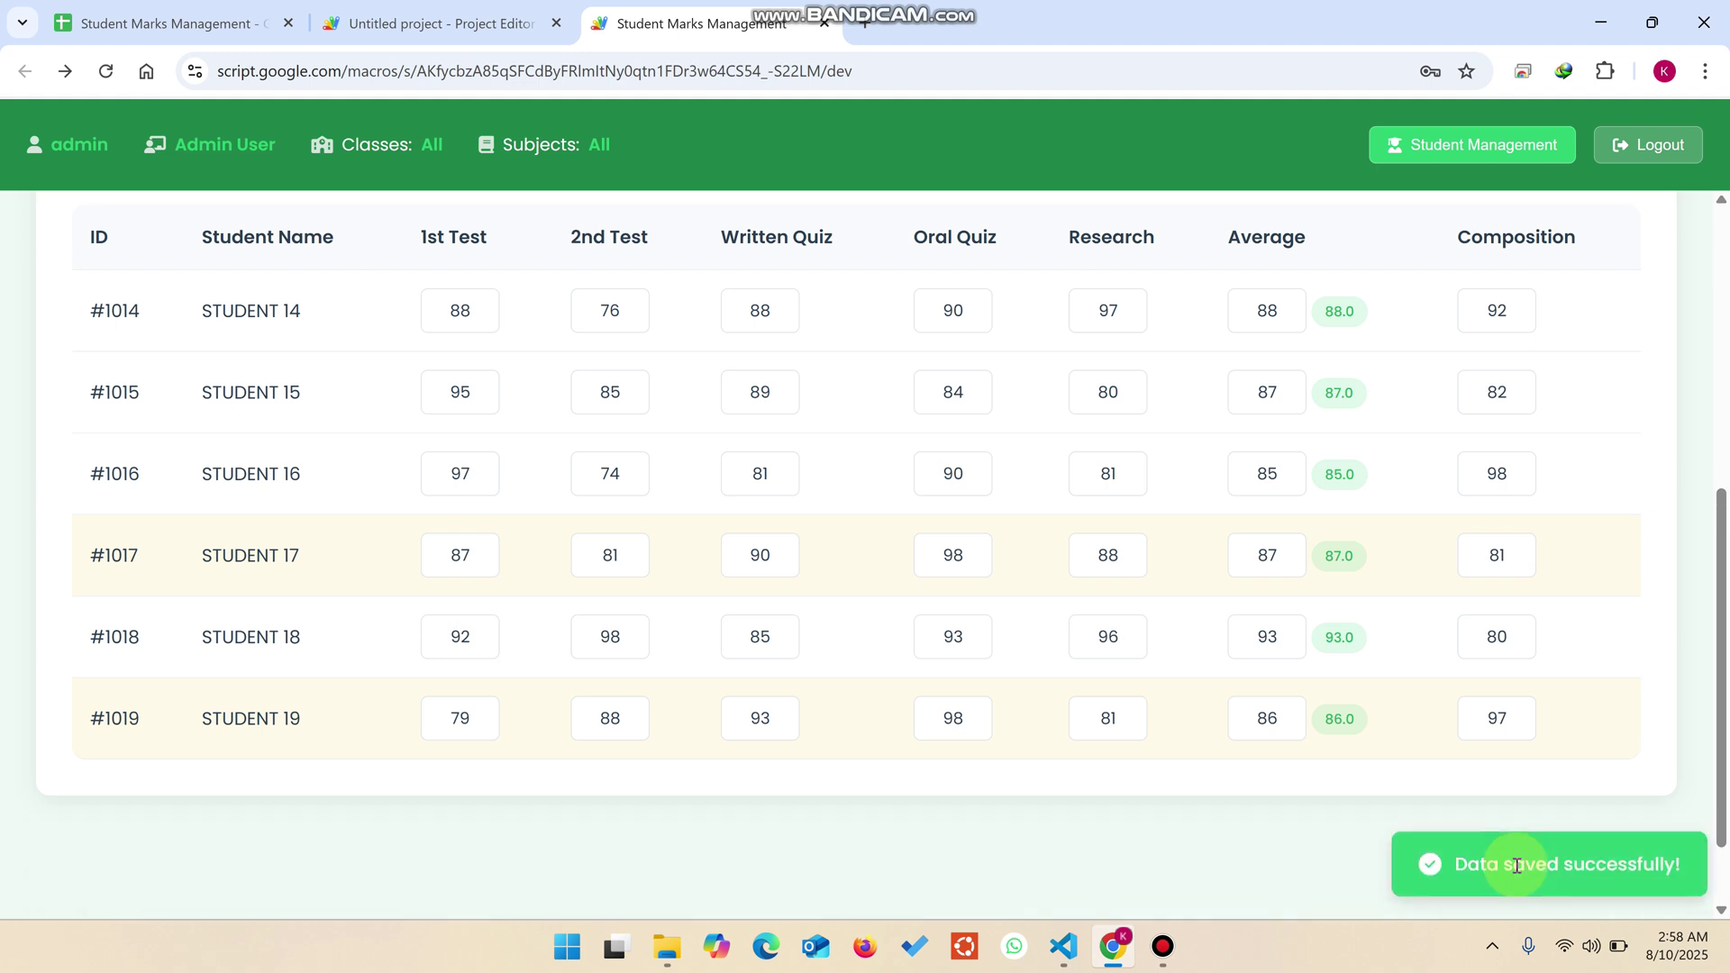
{"action": "scroll", "coordinate": [1333, 511], "scroll_direction": "up", "scroll_amount": 6}
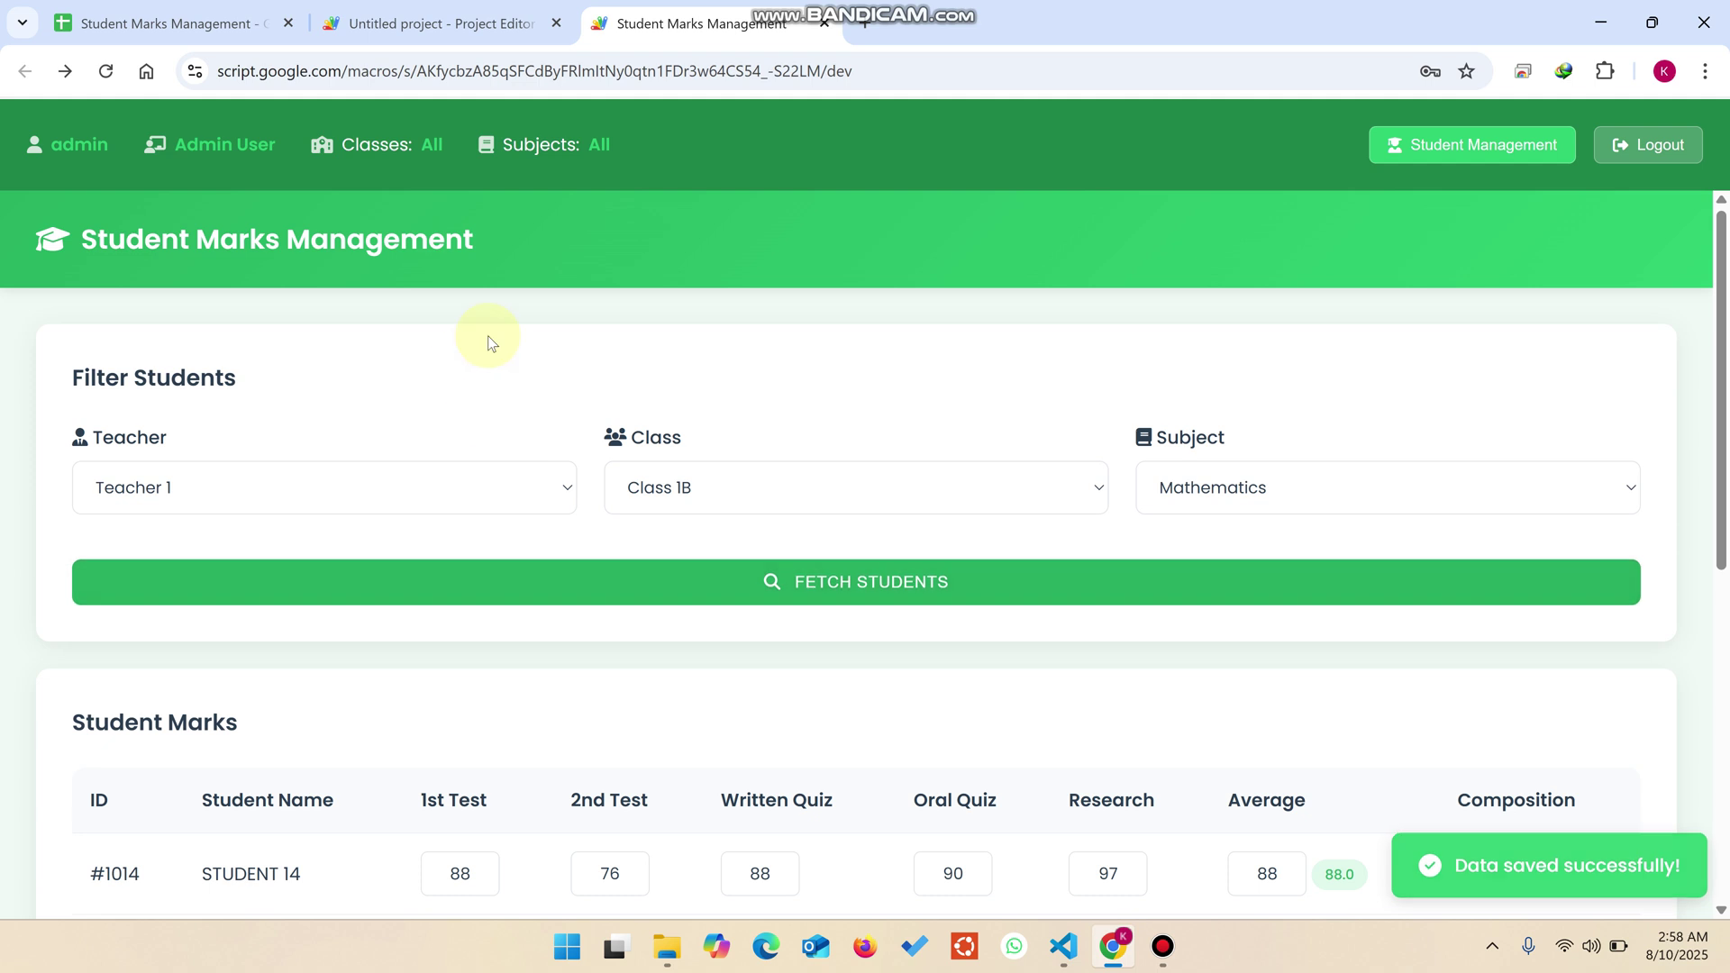
In Student Management, enter student ID 4001 and accept the suggested student name
{"action": "left_click", "coordinate": [1532, 144]}
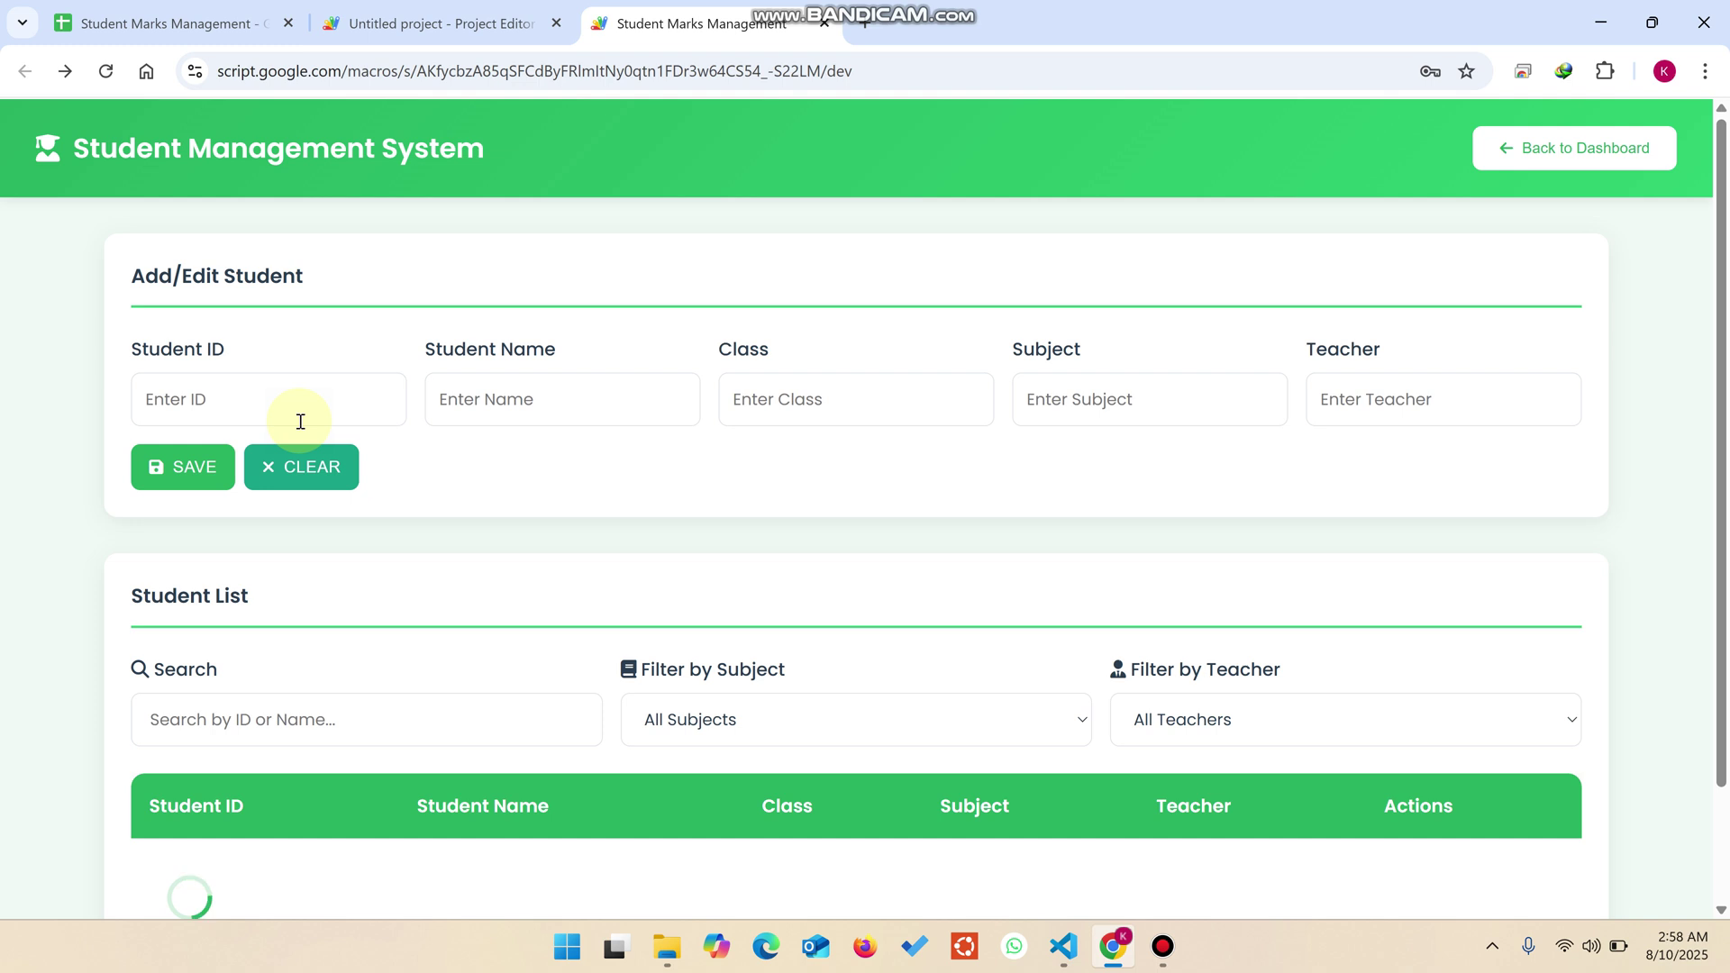
{"action": "scroll", "coordinate": [321, 411], "scroll_direction": "down", "scroll_amount": 1}
{"action": "left_click", "coordinate": [242, 284]}
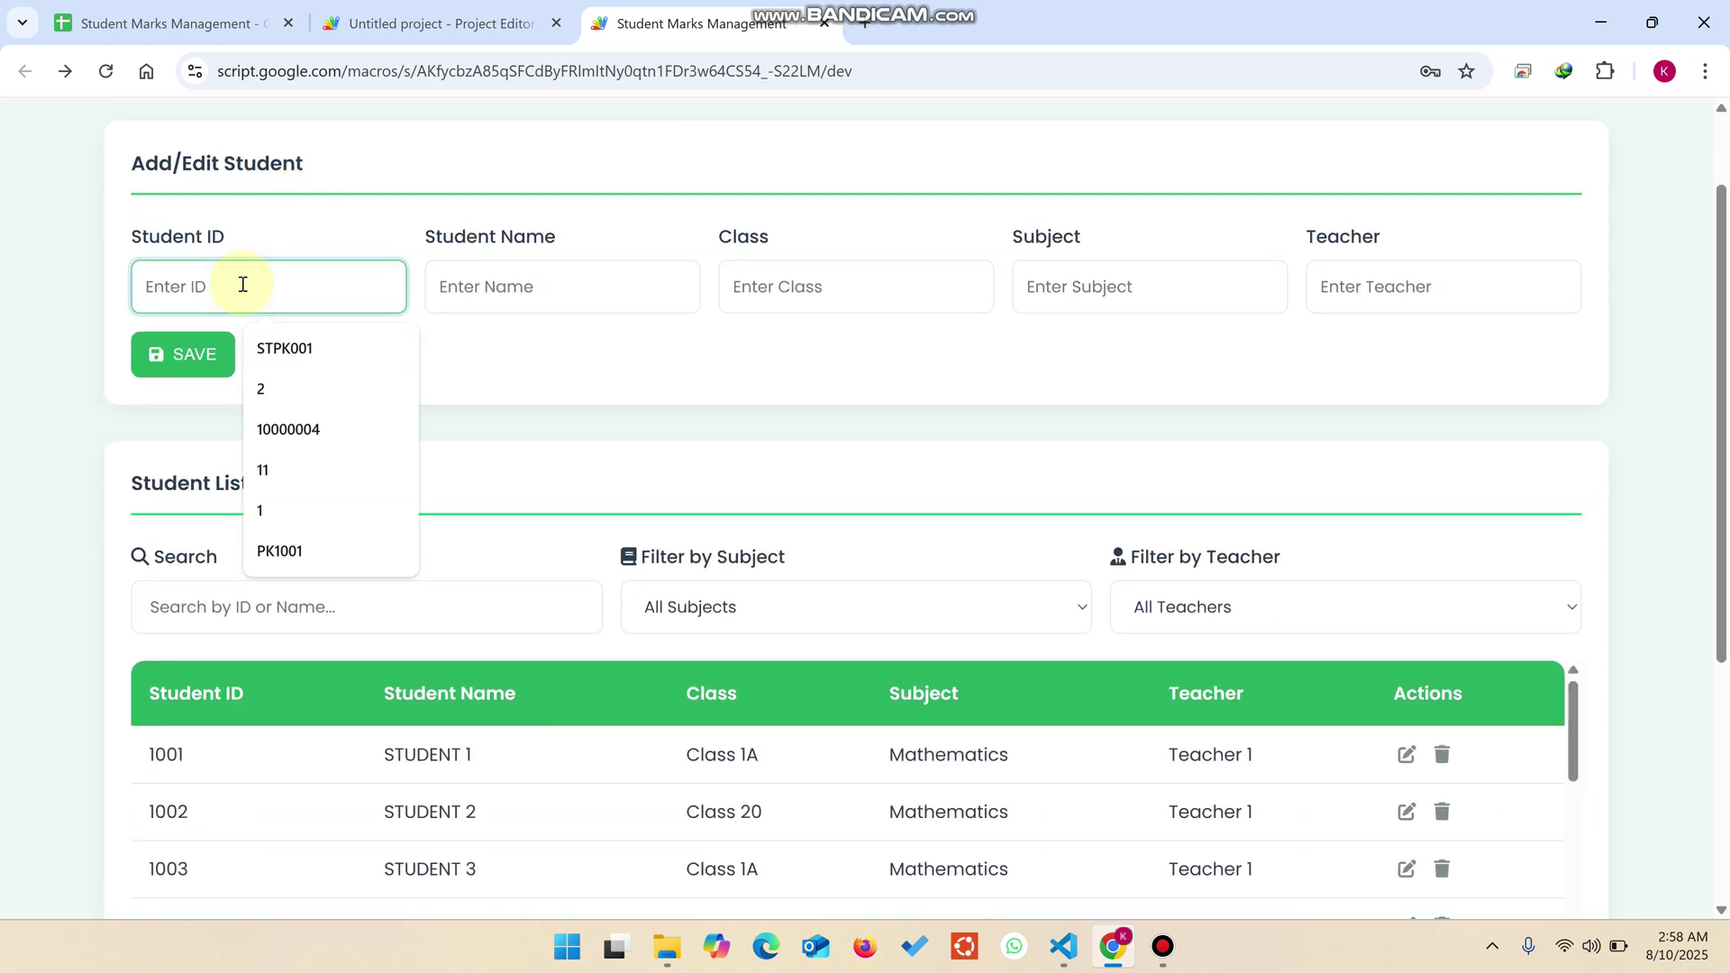
{"action": "type", "text": "4001"}
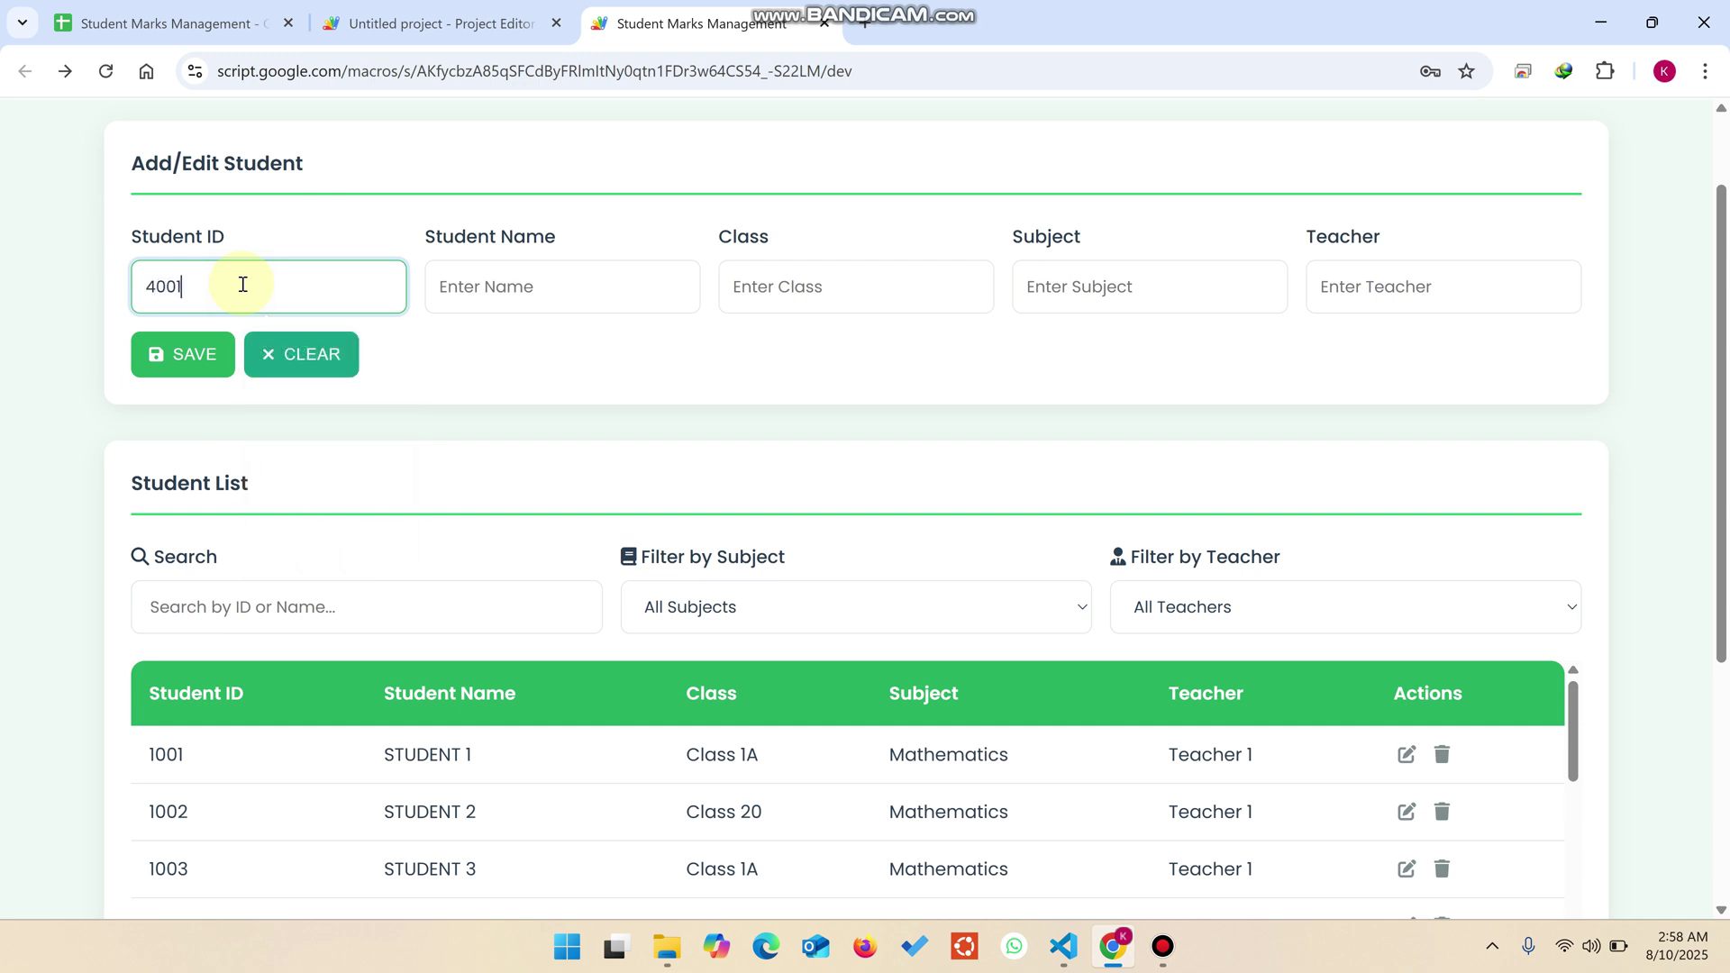
{"action": "left_click", "coordinate": [496, 288]}
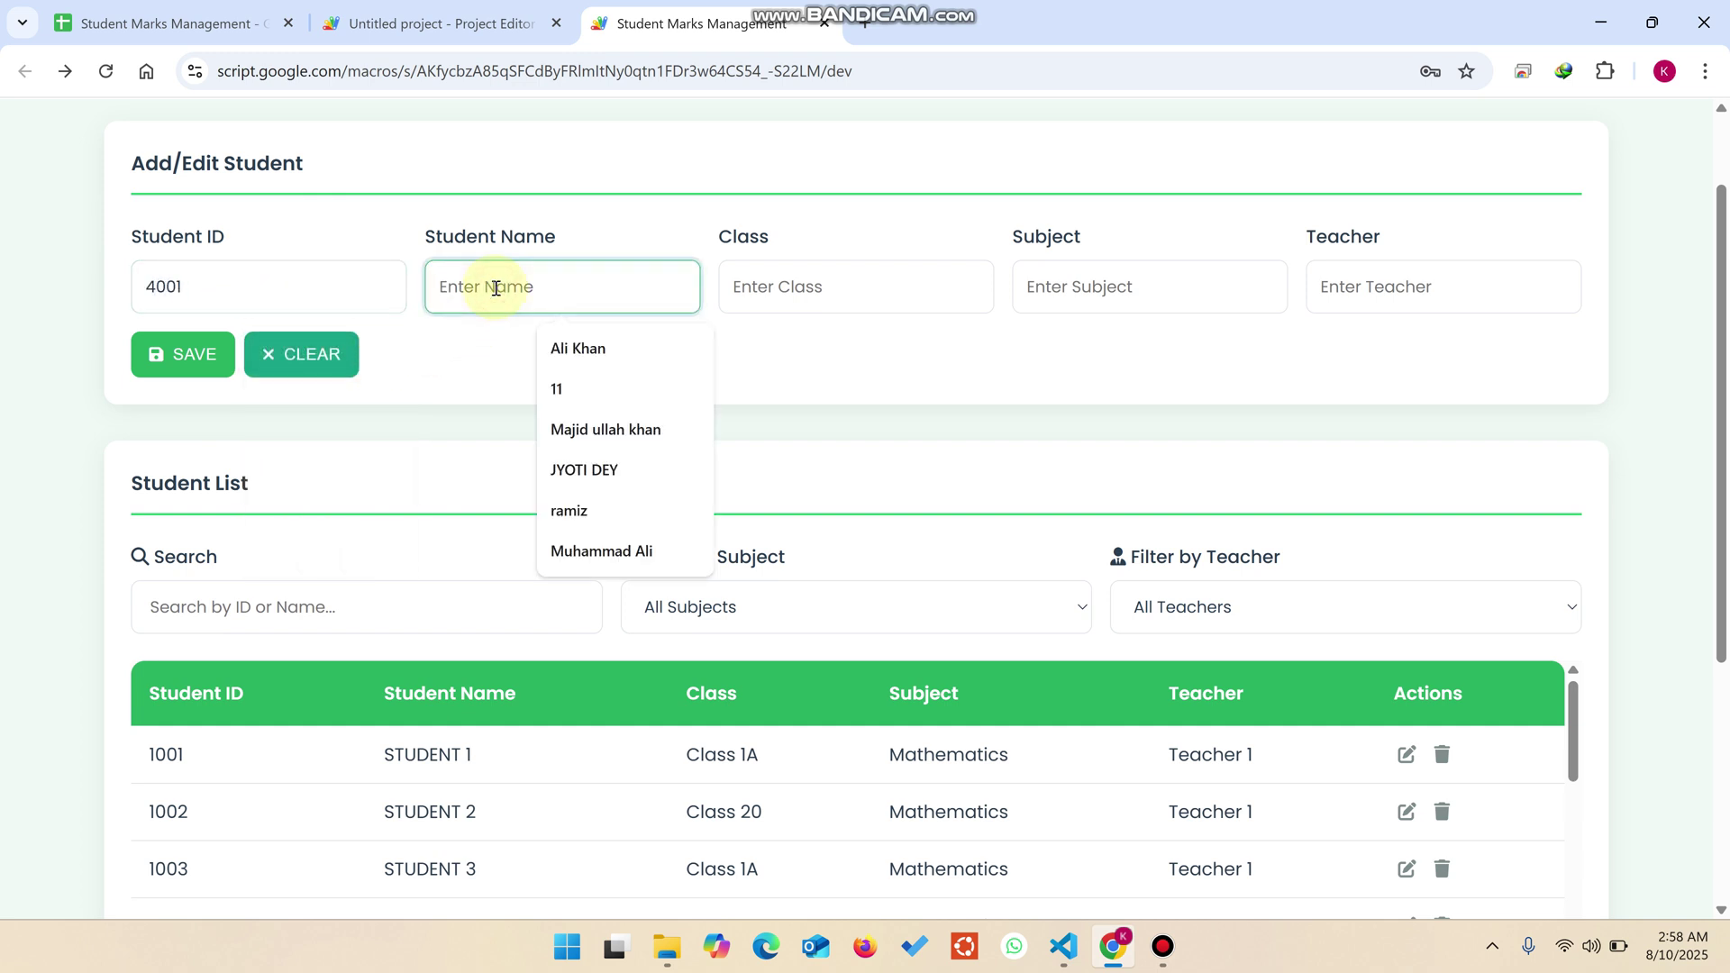
{"action": "left_click", "coordinate": [602, 354]}
Set class CLASS 40, subject CS and the teacher's name, then save the record
{"action": "left_click", "coordinate": [799, 288]}
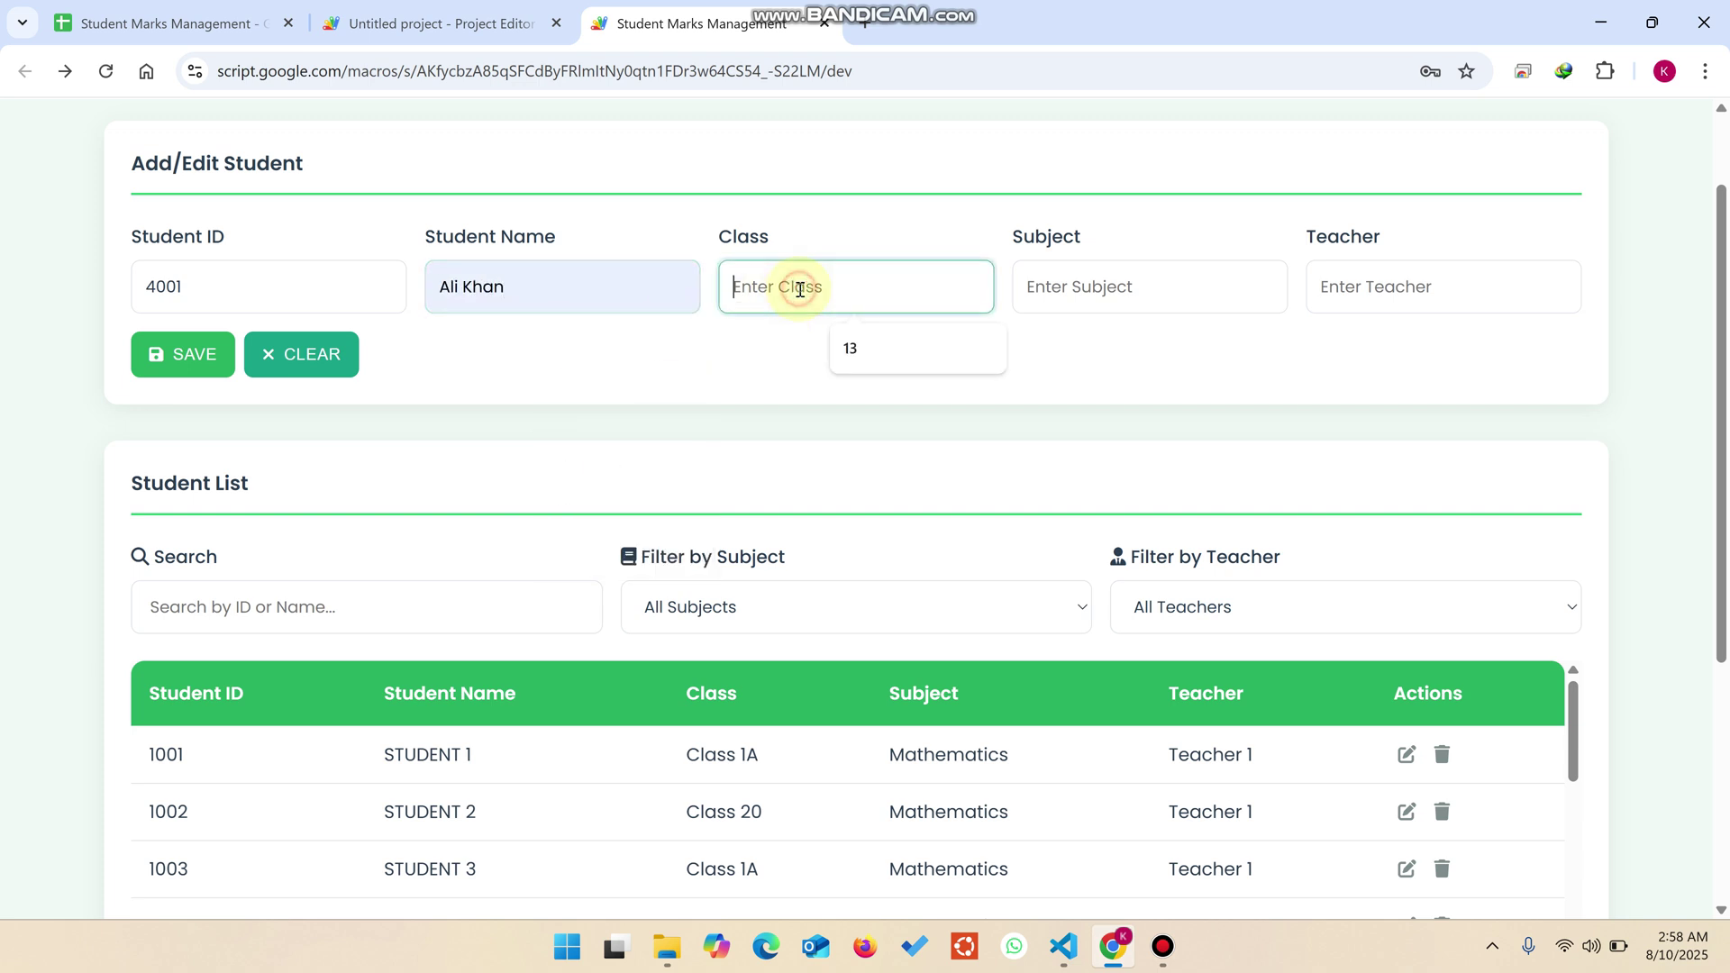
{"action": "type", "text": "C"}
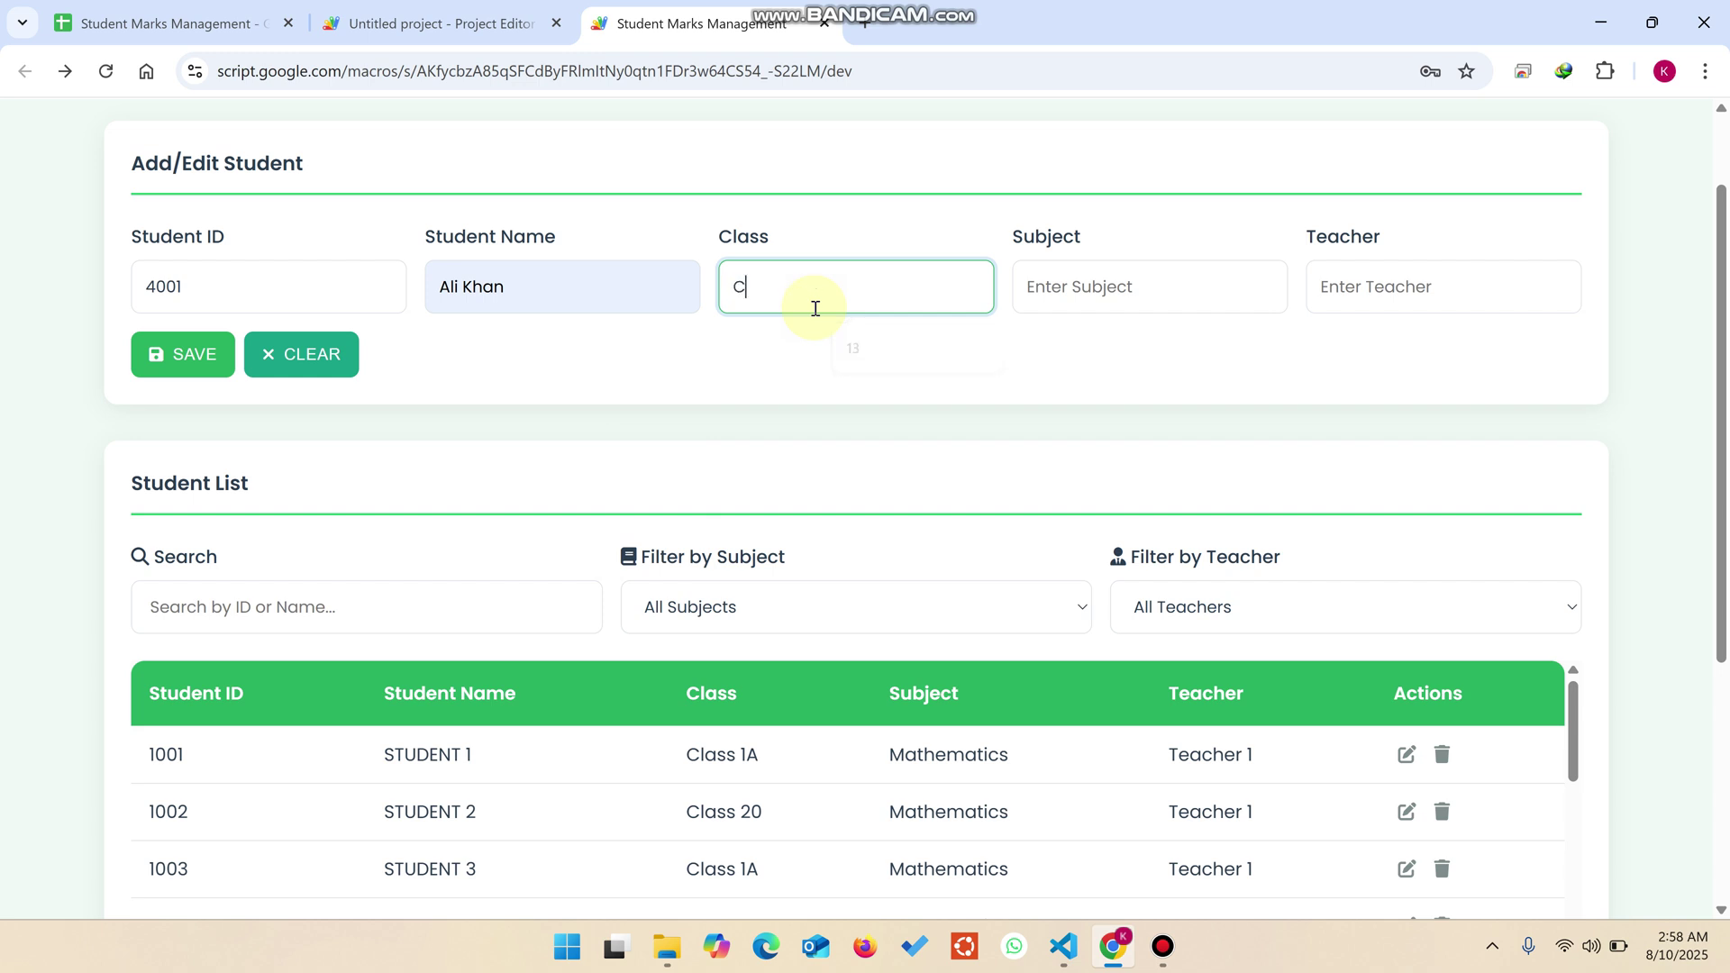
{"action": "type", "text": "LASS 40"}
{"action": "left_click", "coordinate": [1075, 300]}
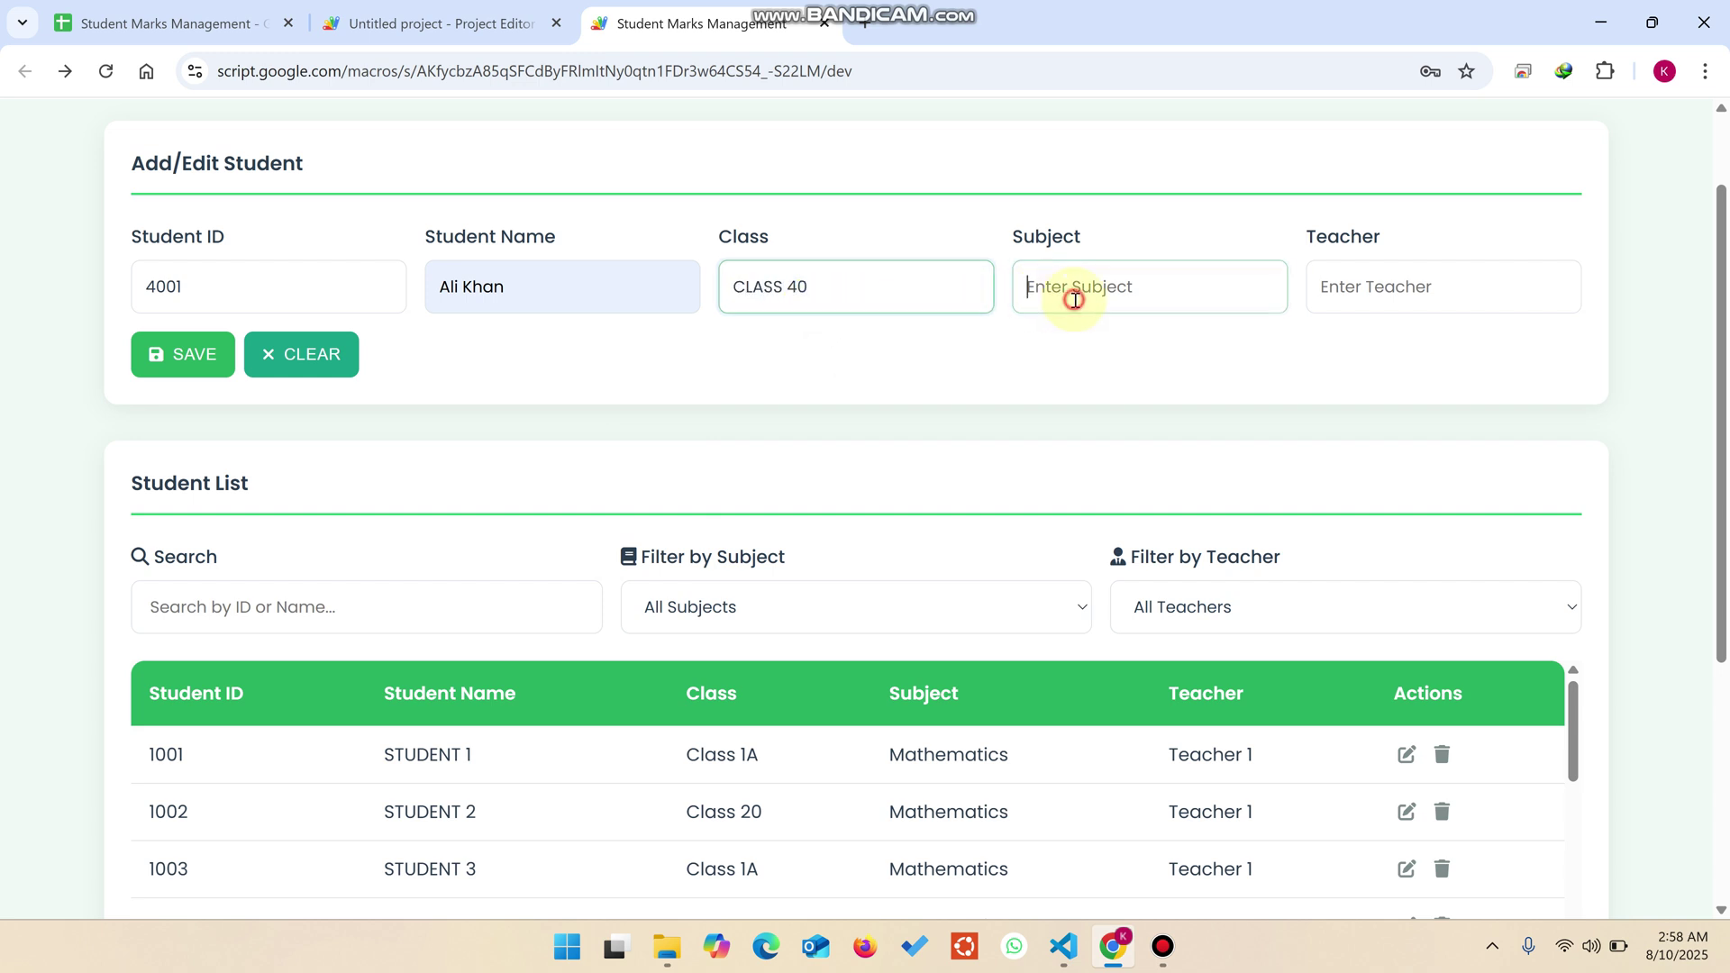
{"action": "type", "text": "CS"}
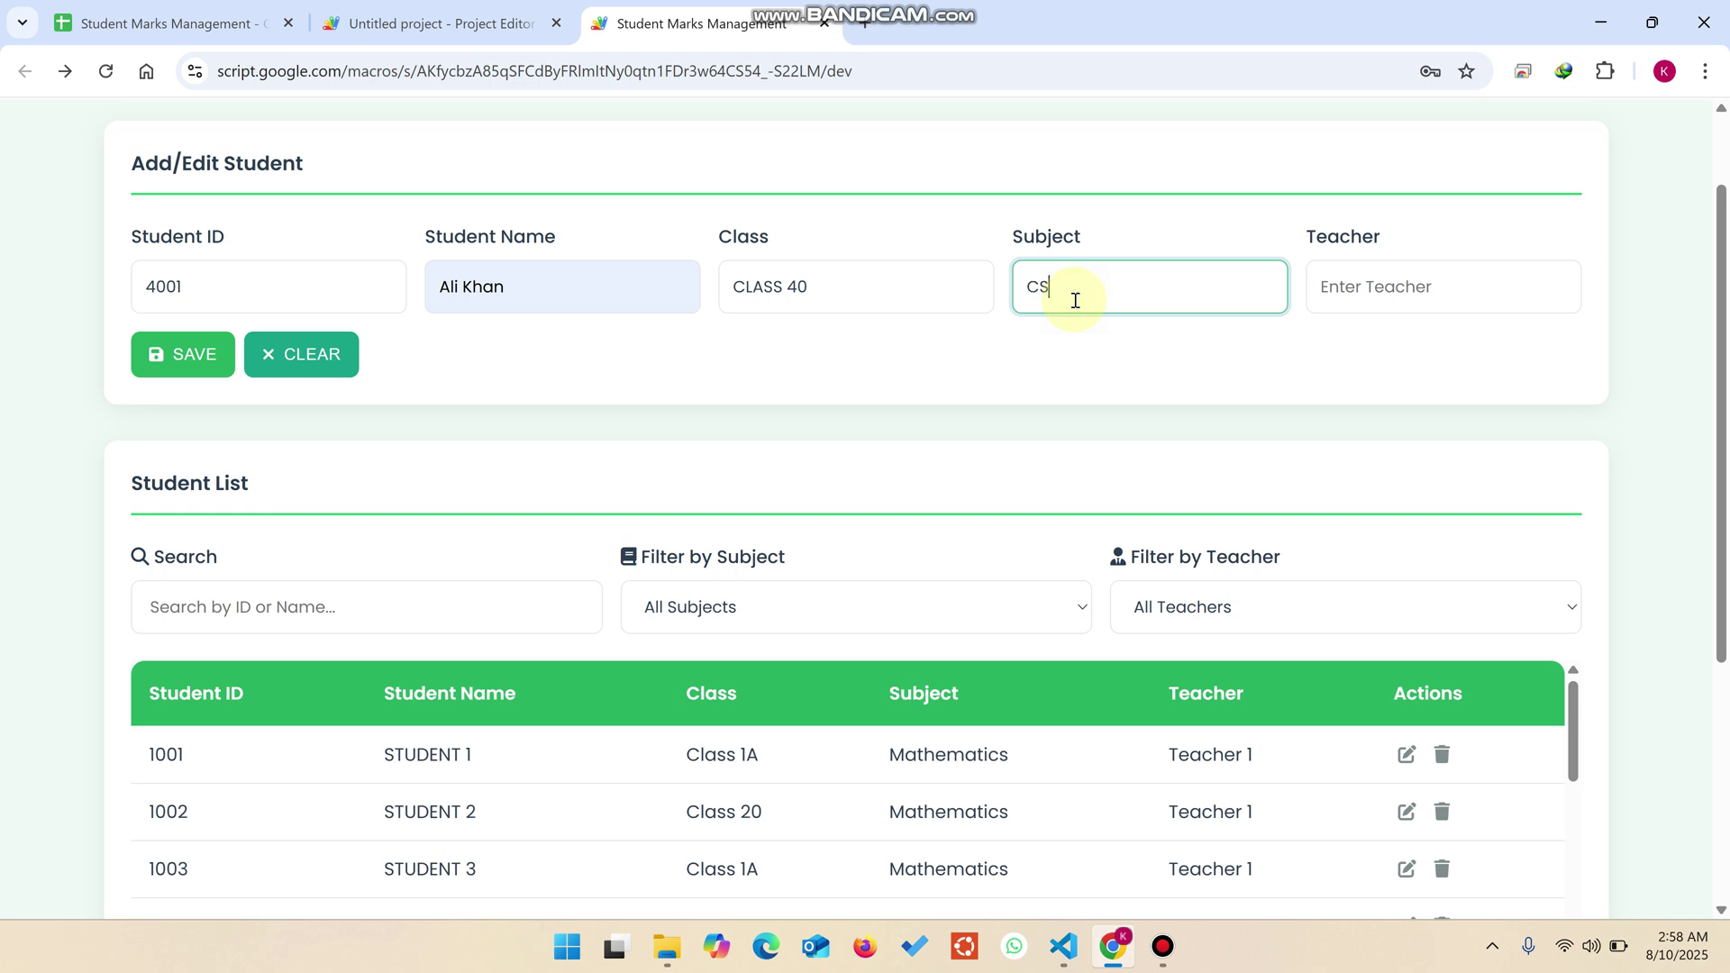
{"action": "left_click", "coordinate": [1428, 294]}
{"action": "type", "text": "RAMIZ"}
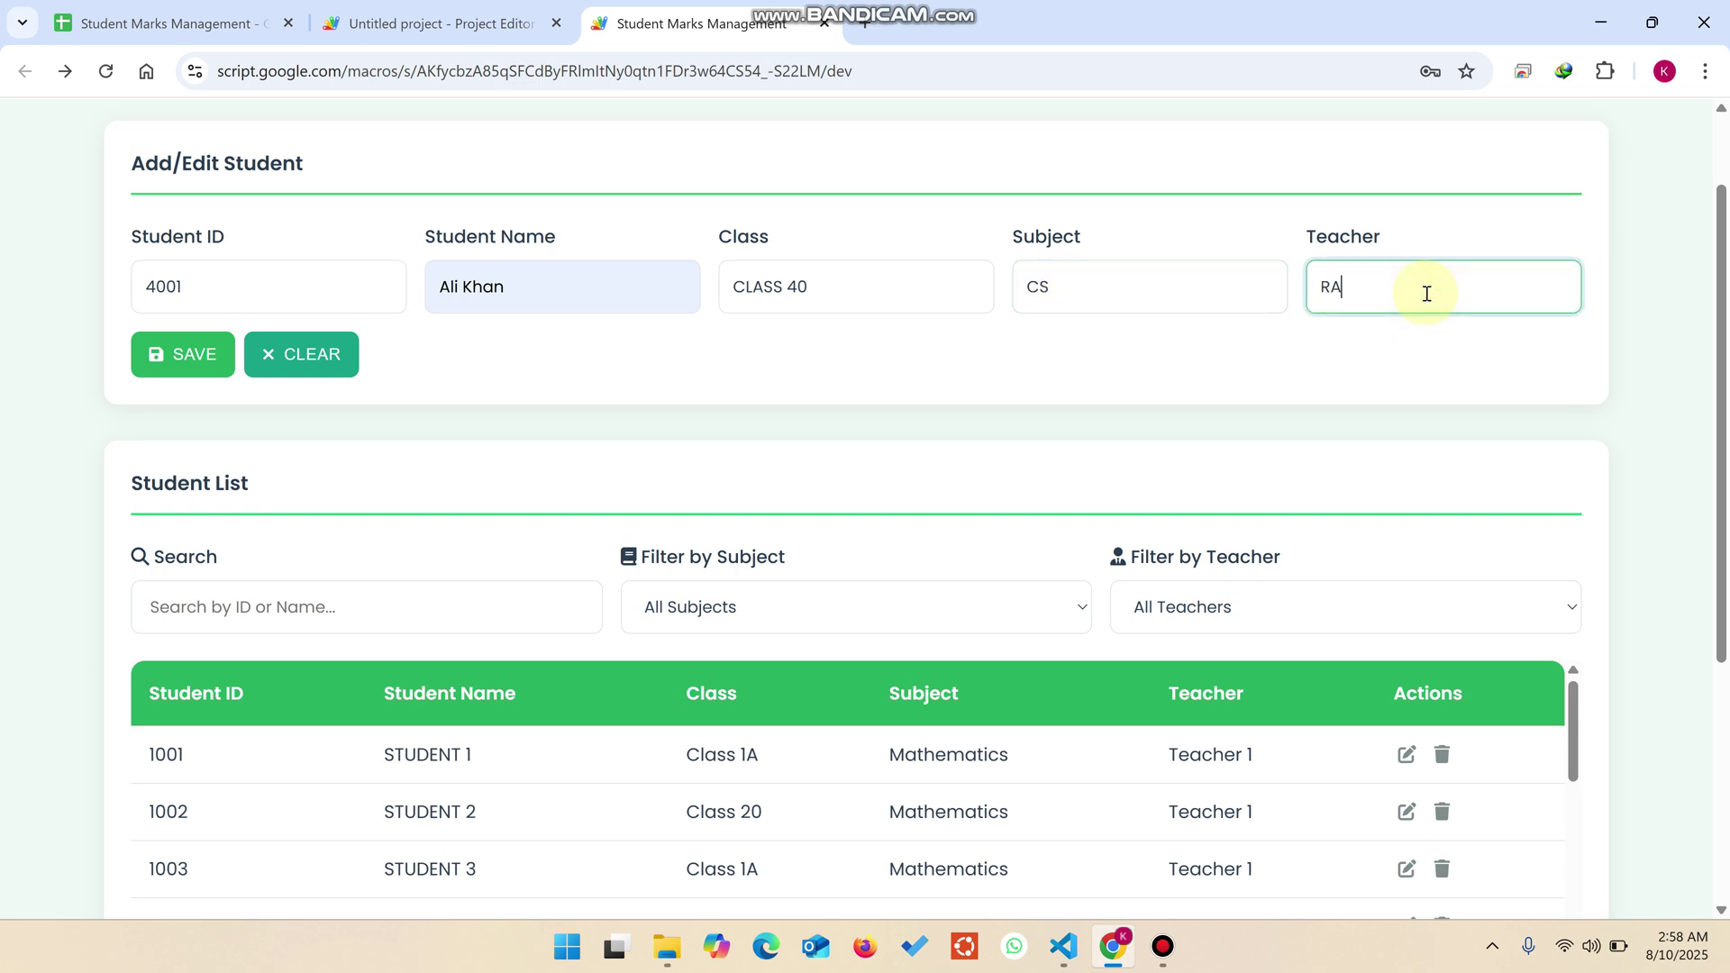
{"action": "left_click", "coordinate": [186, 360]}
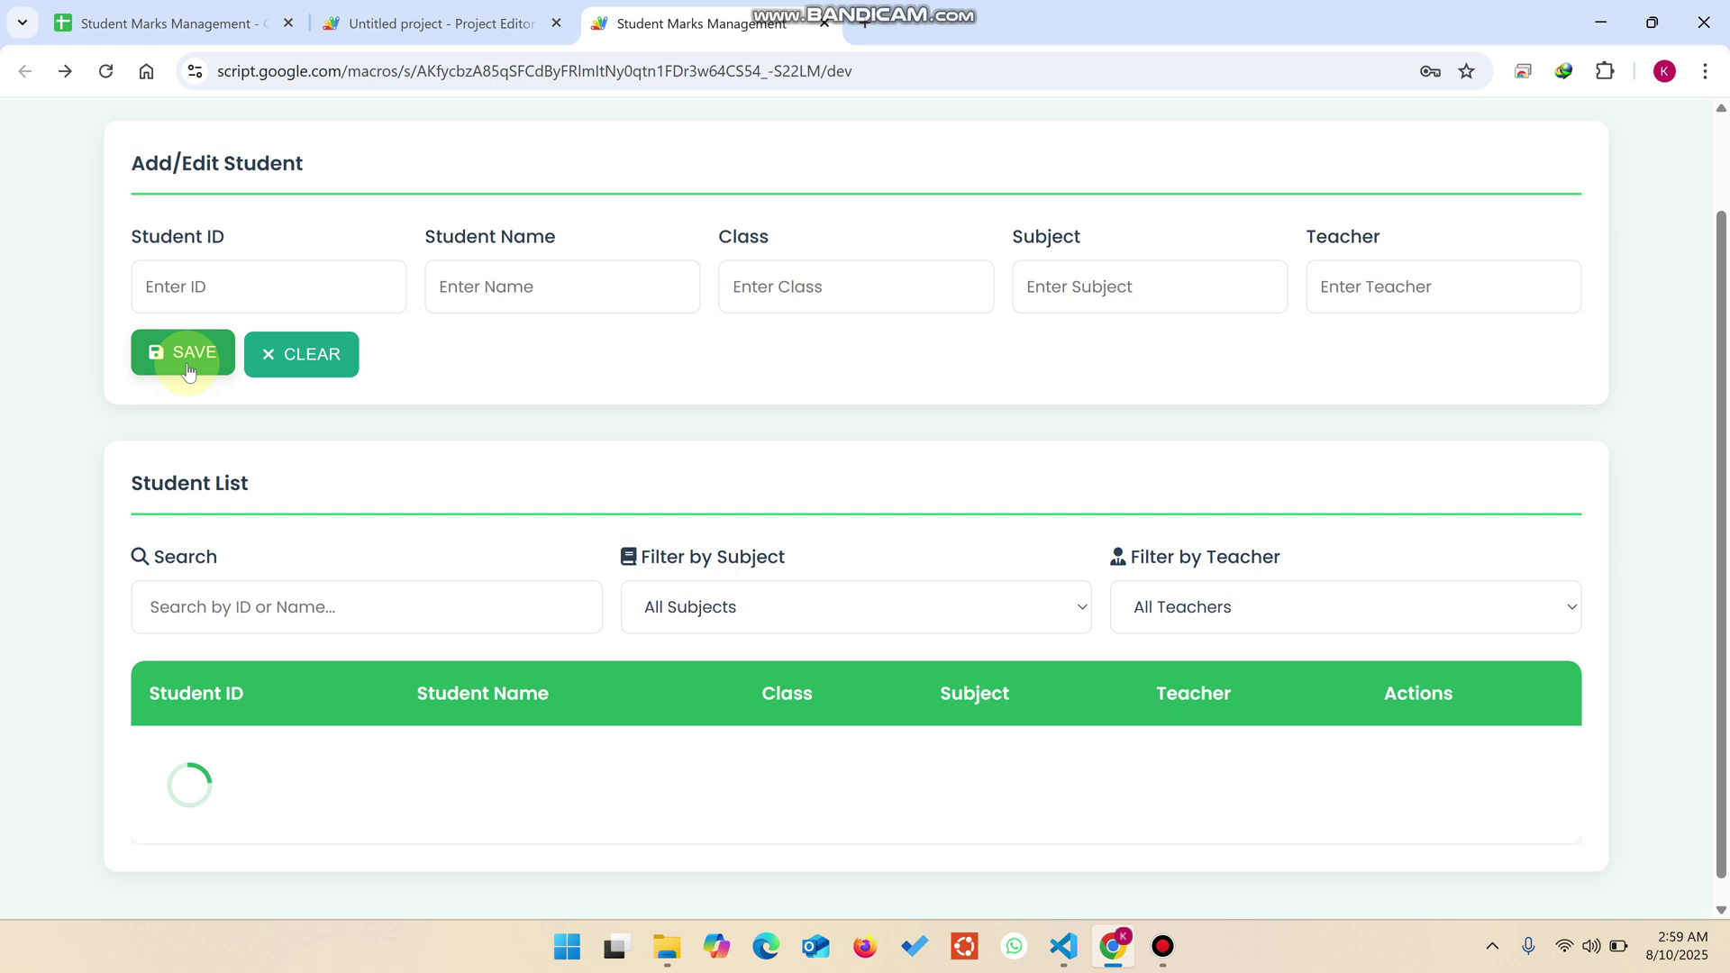
Search the student list for the teacher's name, then 4001, clearing the box after each
{"action": "scroll", "coordinate": [235, 424], "scroll_direction": "down", "scroll_amount": 1}
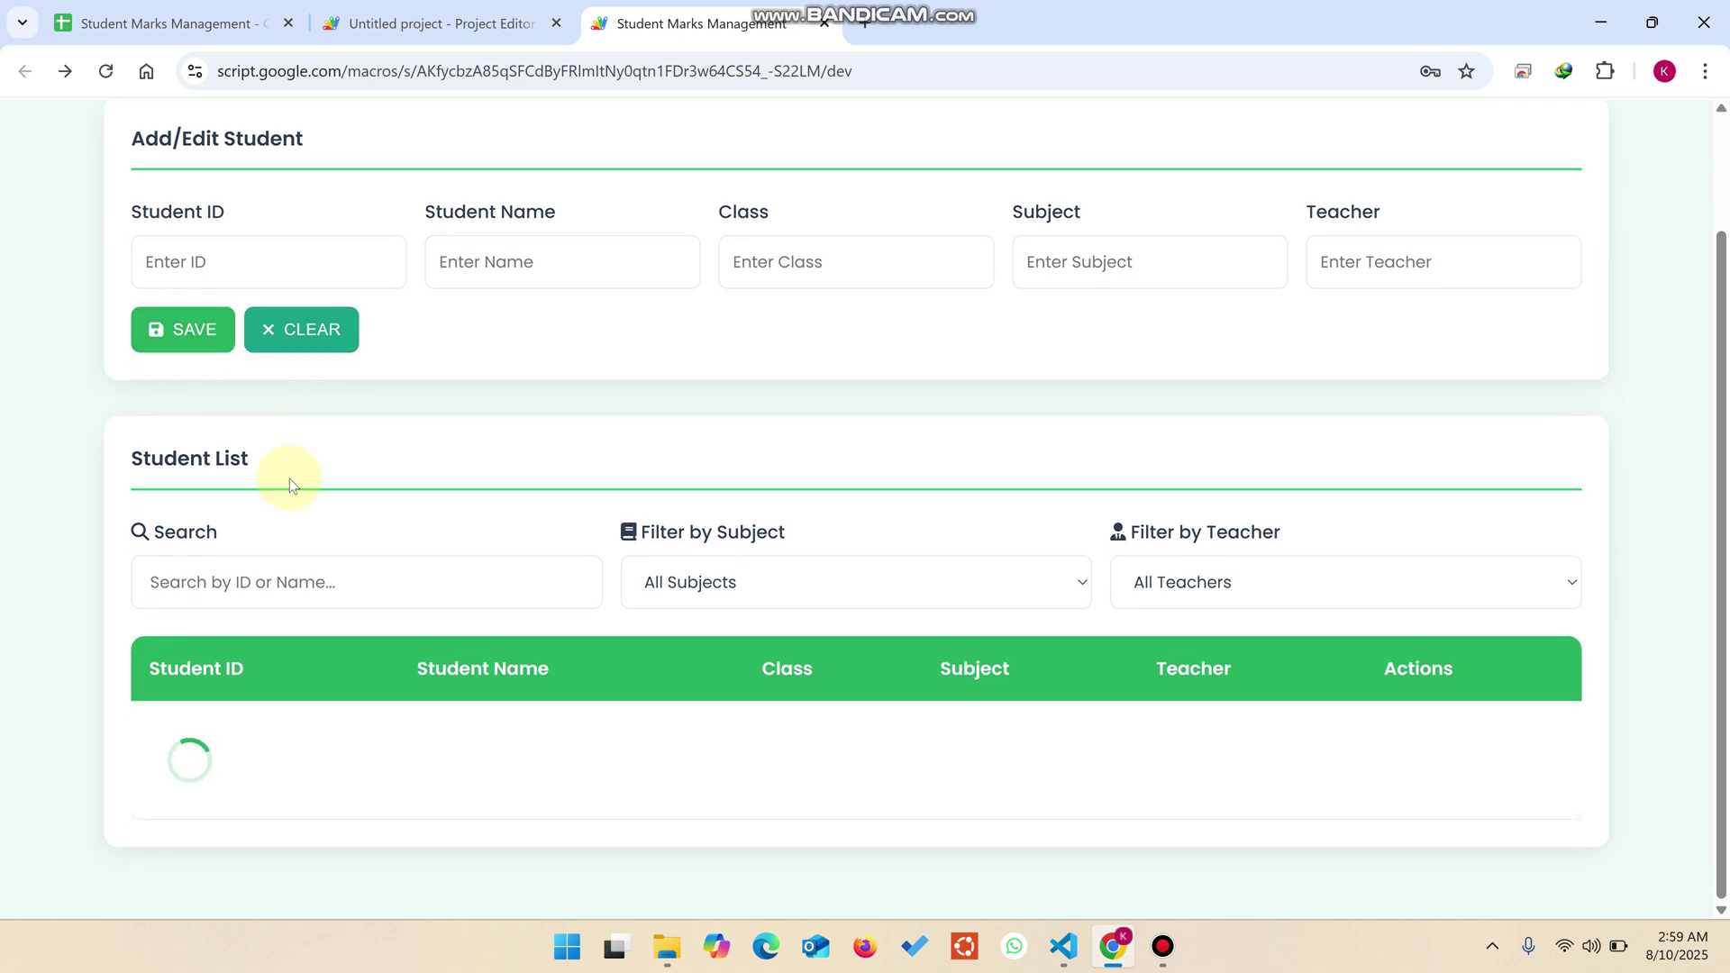
{"action": "left_click_drag", "start_coordinate": [270, 464], "coordinate": [131, 462]}
{"action": "left_click", "coordinate": [243, 597]}
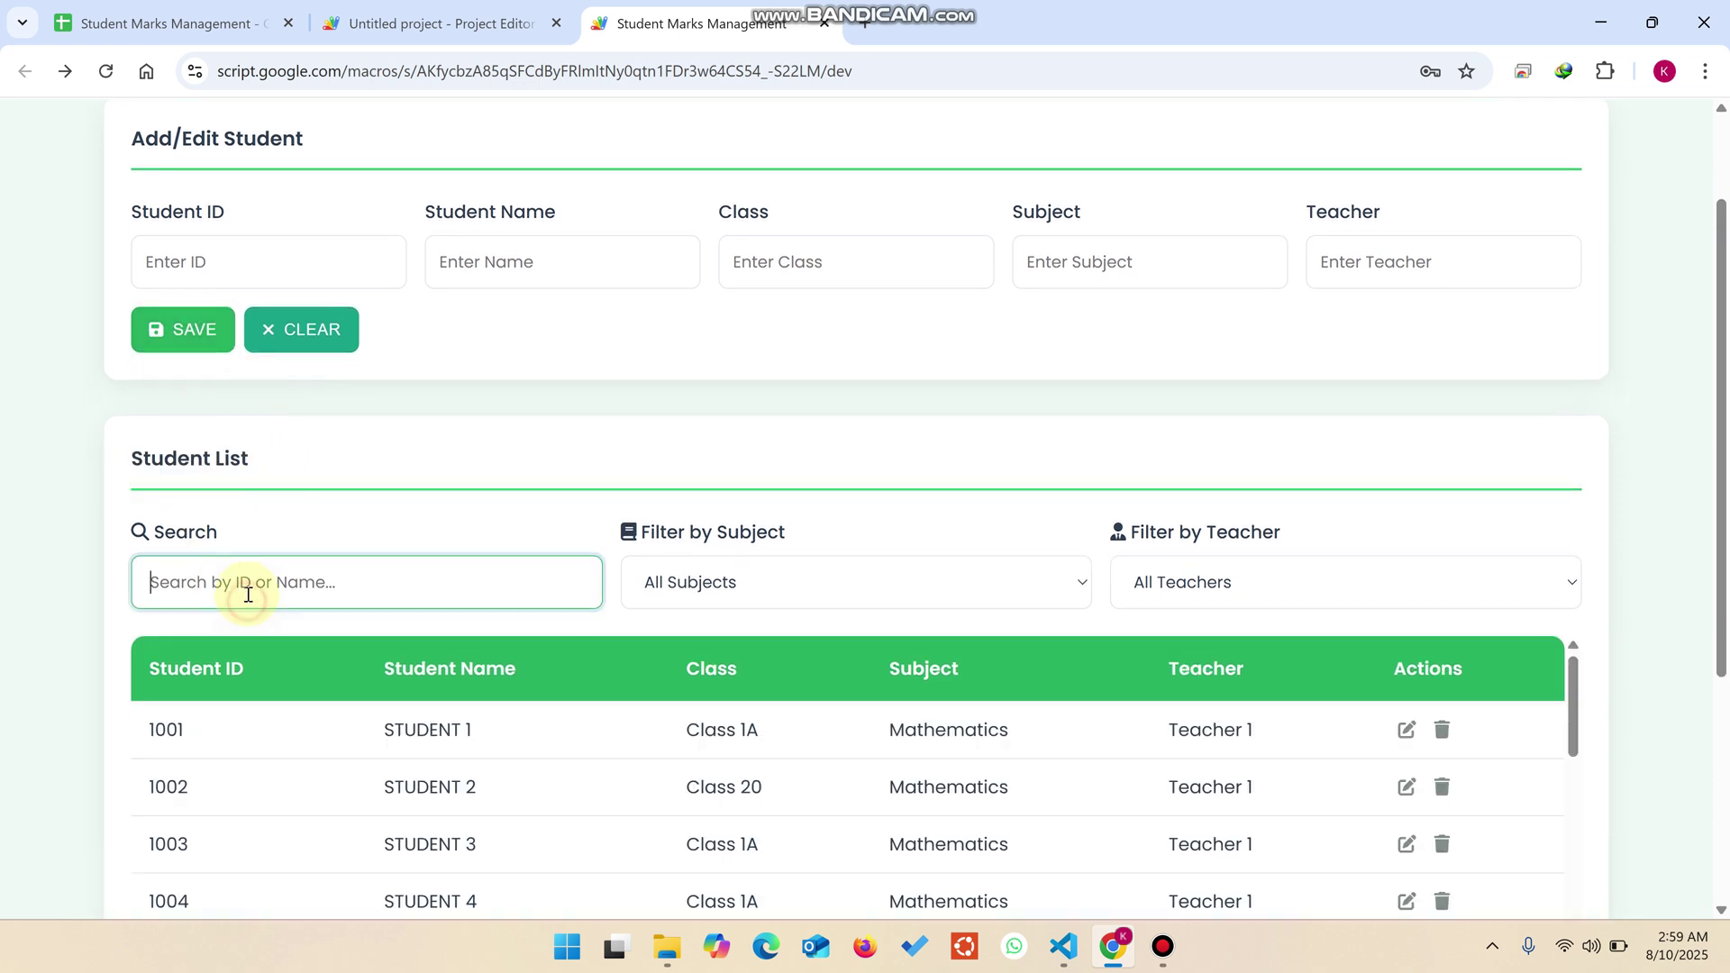
{"action": "type", "text": "RAMIZ"}
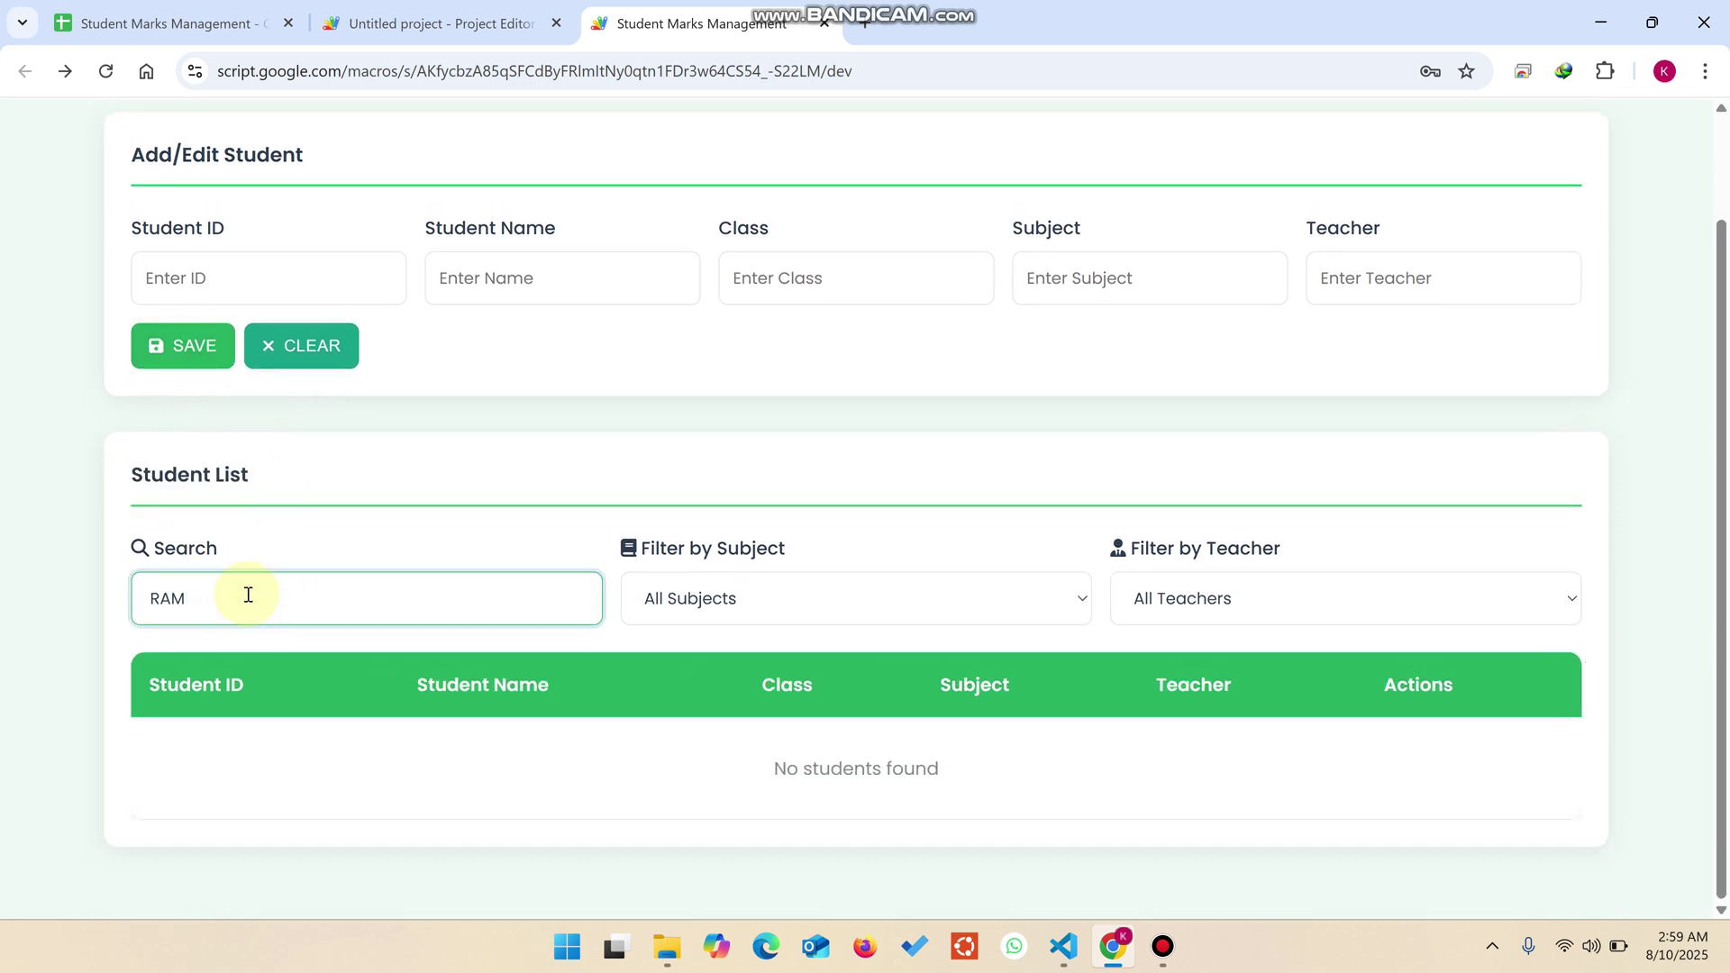
{"action": "key", "text": "BackSpace"}
{"action": "key", "text": "BackSpace"}
{"action": "key", "text": "BackSpace"}
{"action": "type", "text": "4001"}
{"action": "key", "text": "BackSpace"}
{"action": "key", "text": "BackSpace"}
{"action": "key", "text": "BackSpace"}
{"action": "key", "text": "BackSpace"}
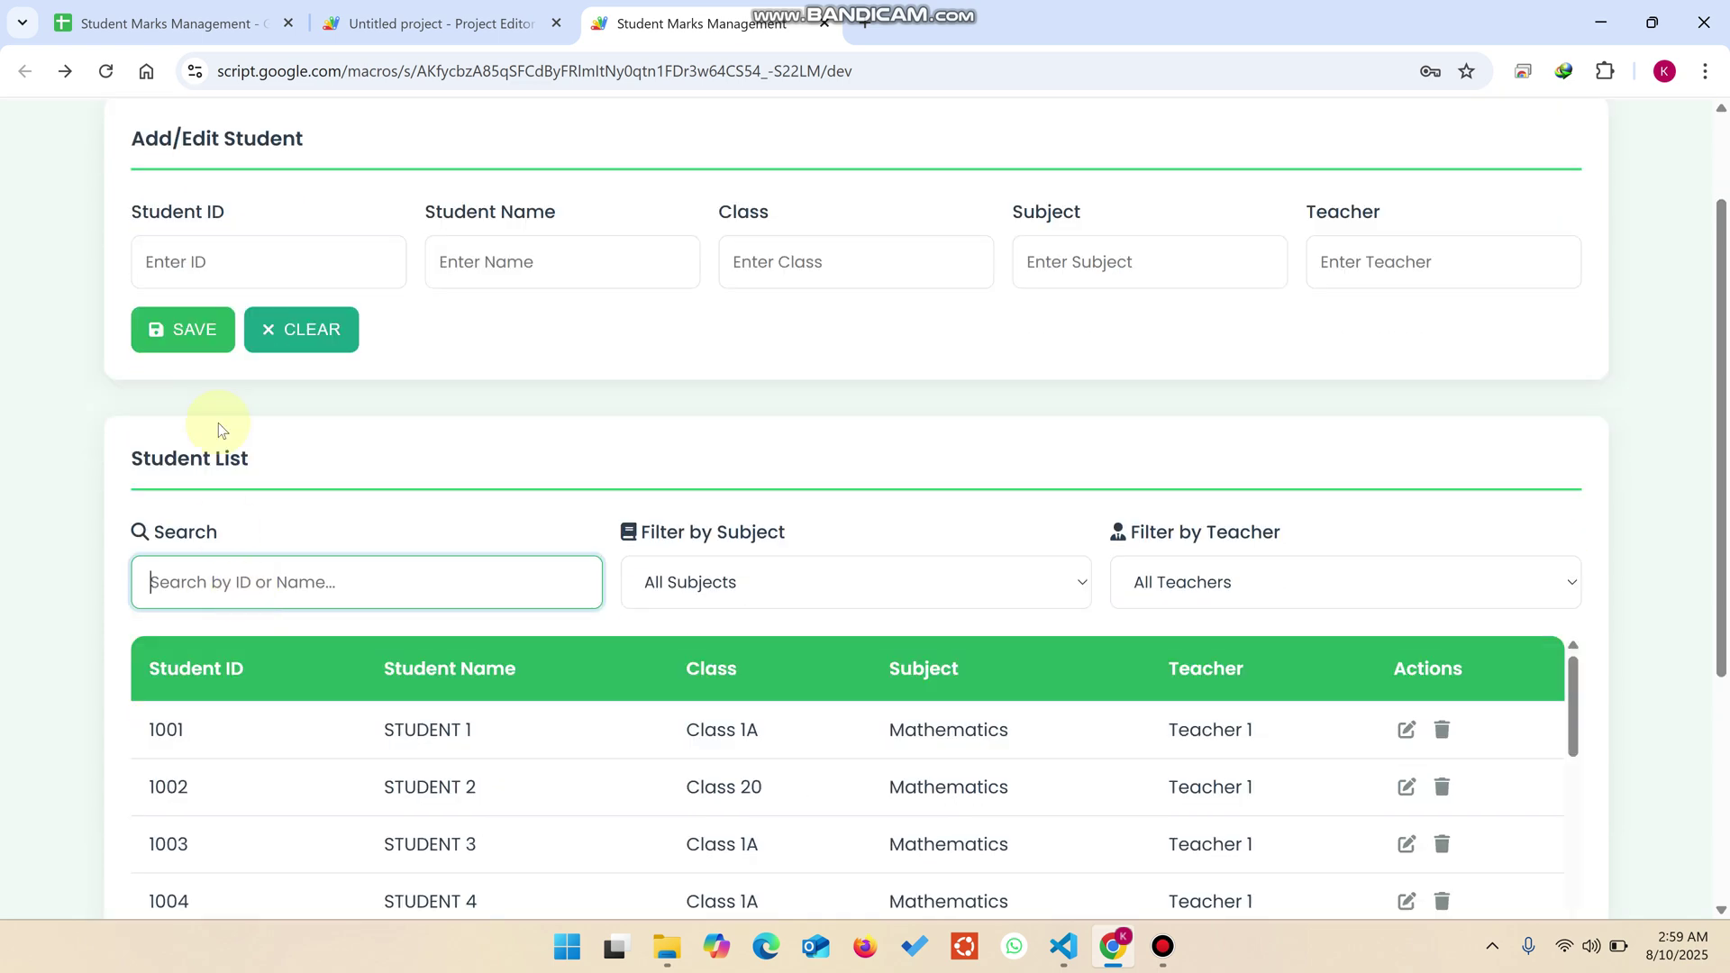
{"action": "left_click", "coordinate": [112, 20]}
Find new student 4001's ID cell in Data sheet row 91, then go back to the web app
{"action": "left_click", "coordinate": [269, 894]}
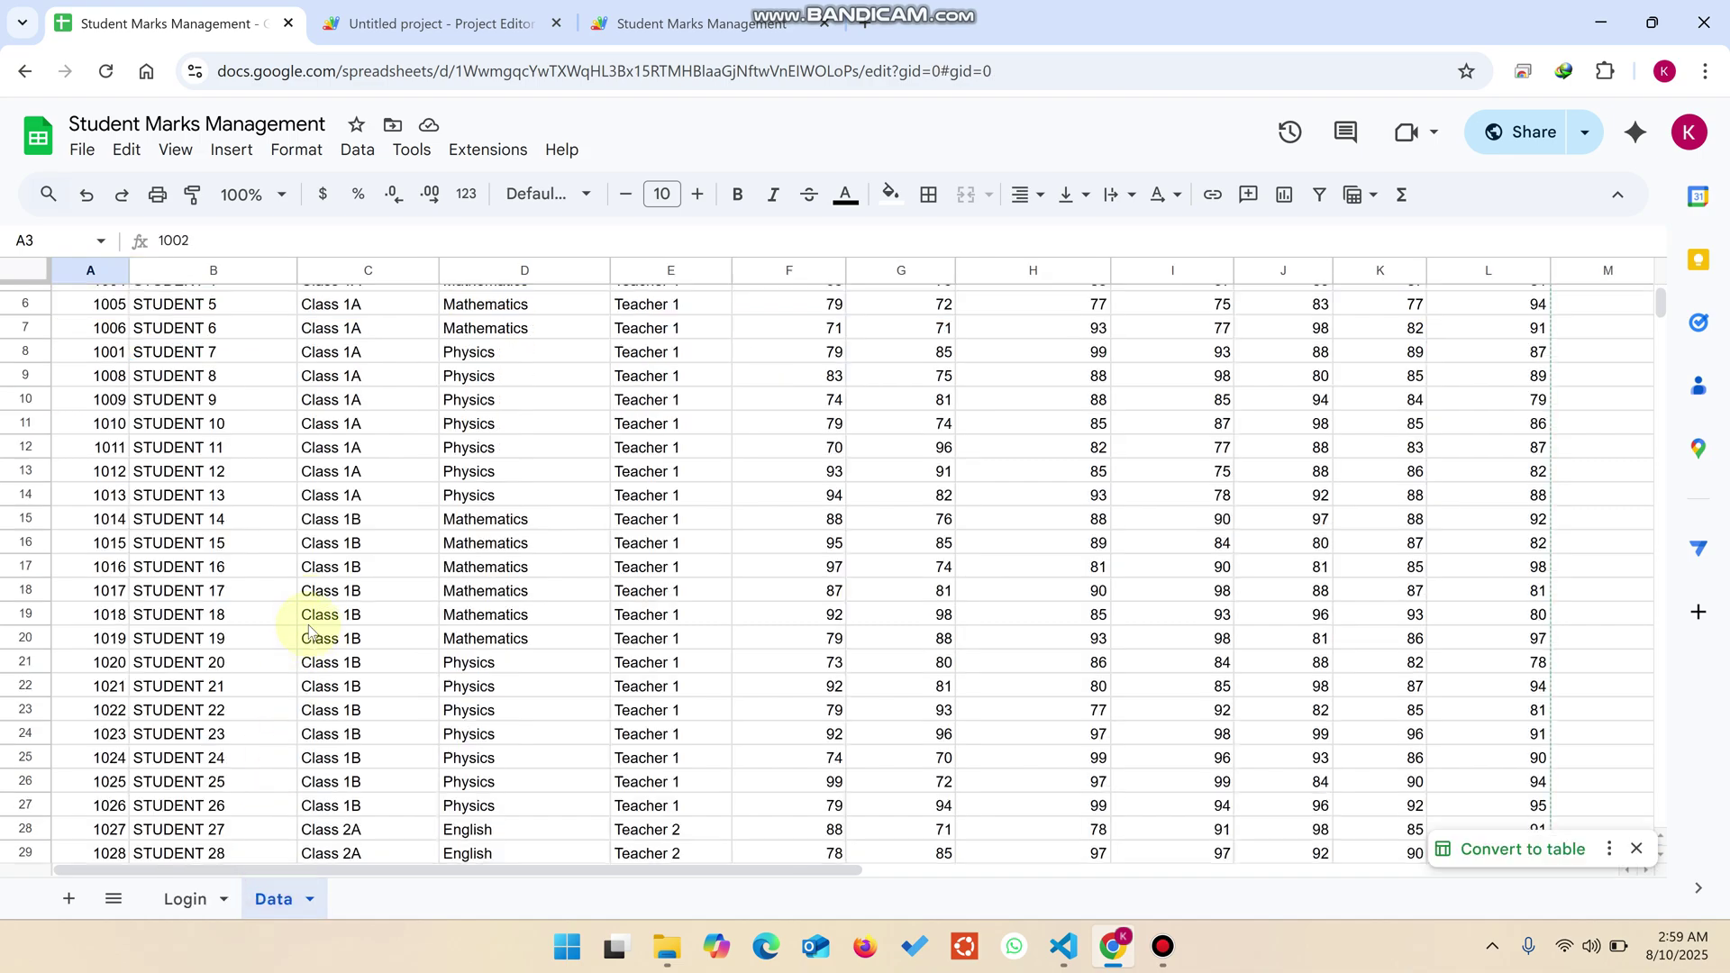
{"action": "scroll", "coordinate": [309, 631], "scroll_direction": "down", "scroll_amount": 20}
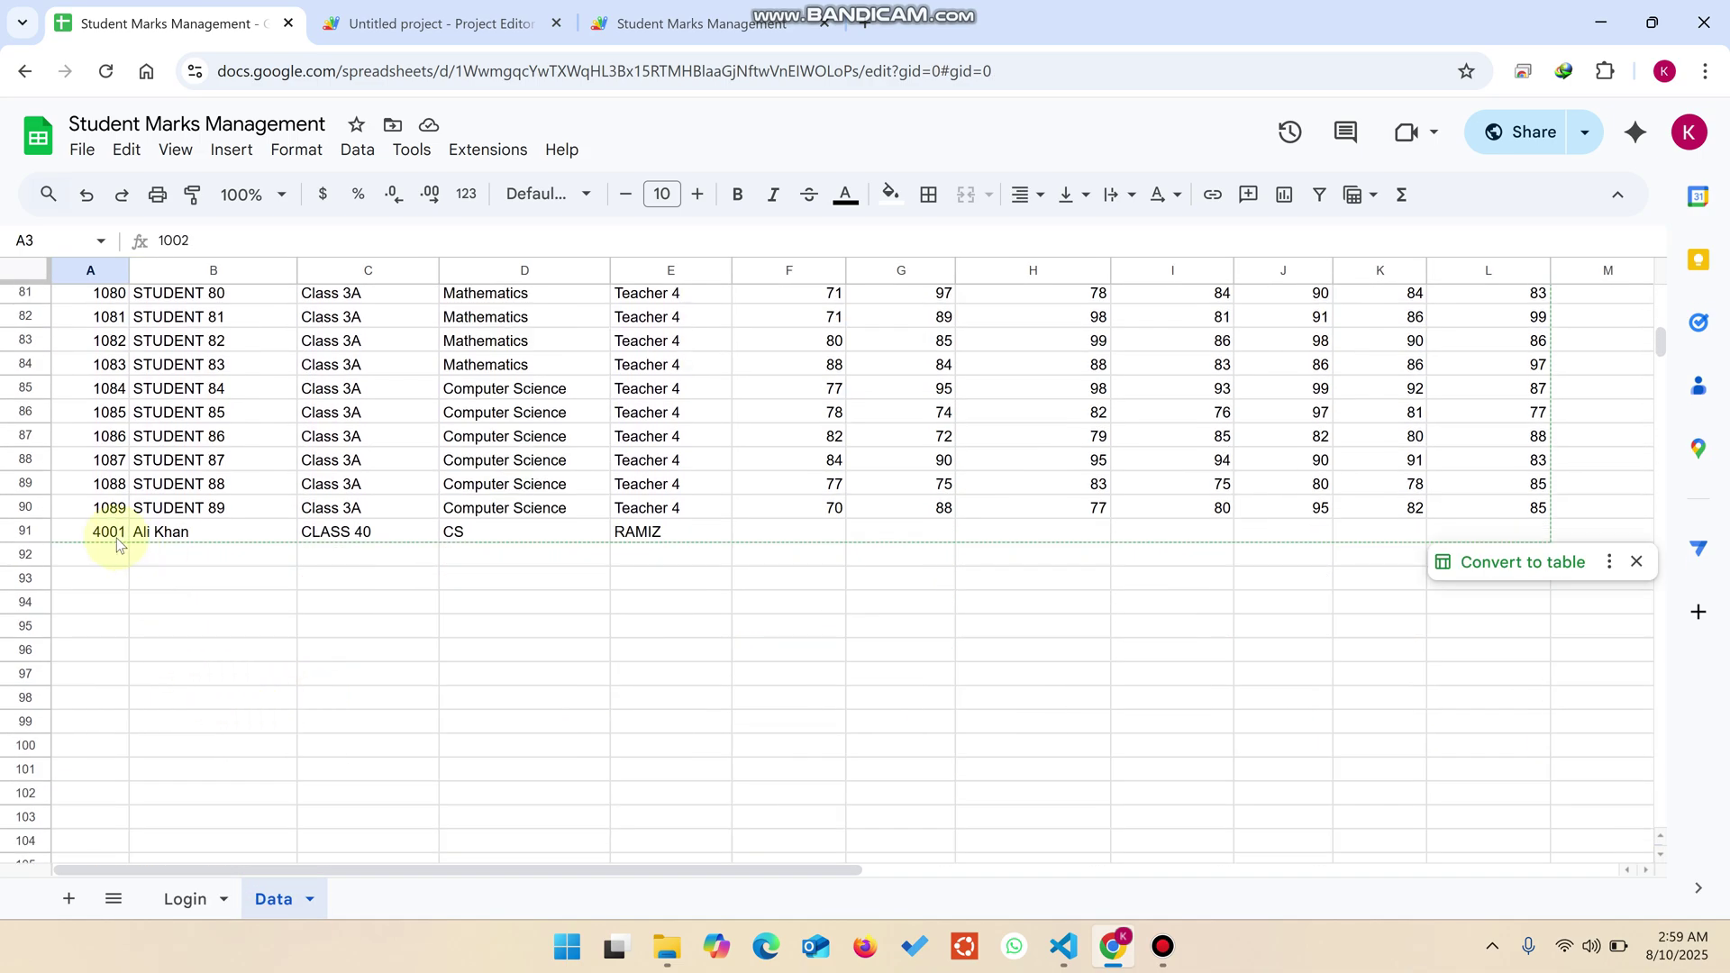
{"action": "left_click", "coordinate": [777, 599]}
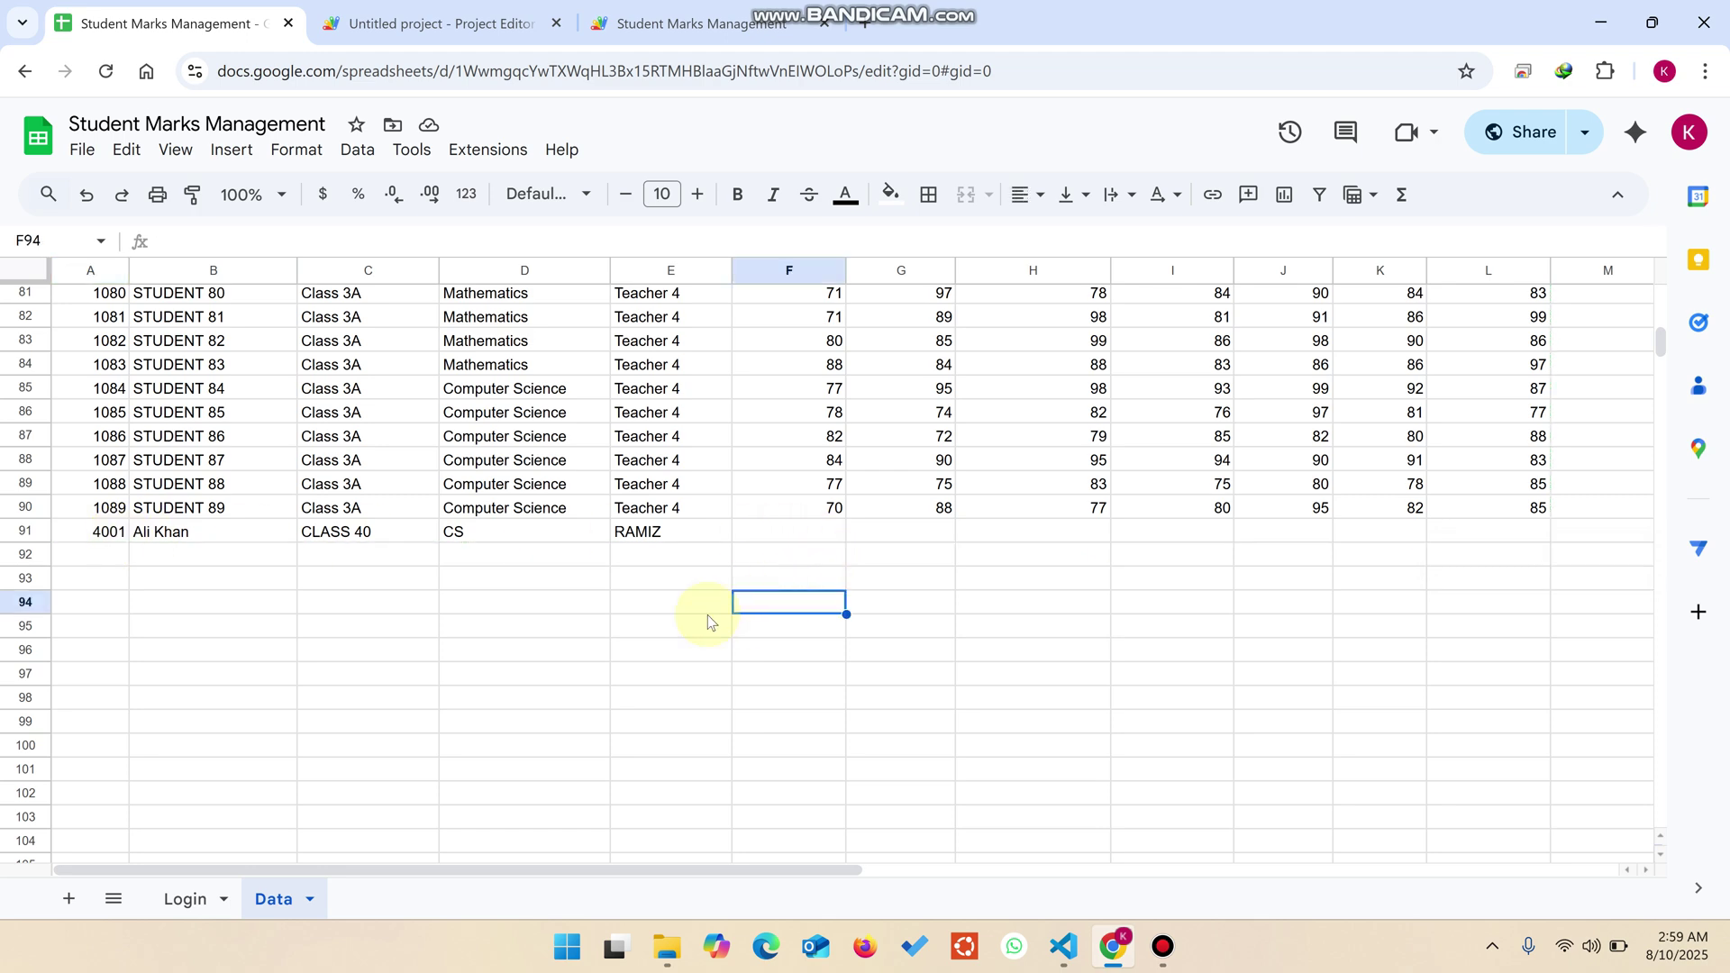
{"action": "left_click", "coordinate": [110, 538]}
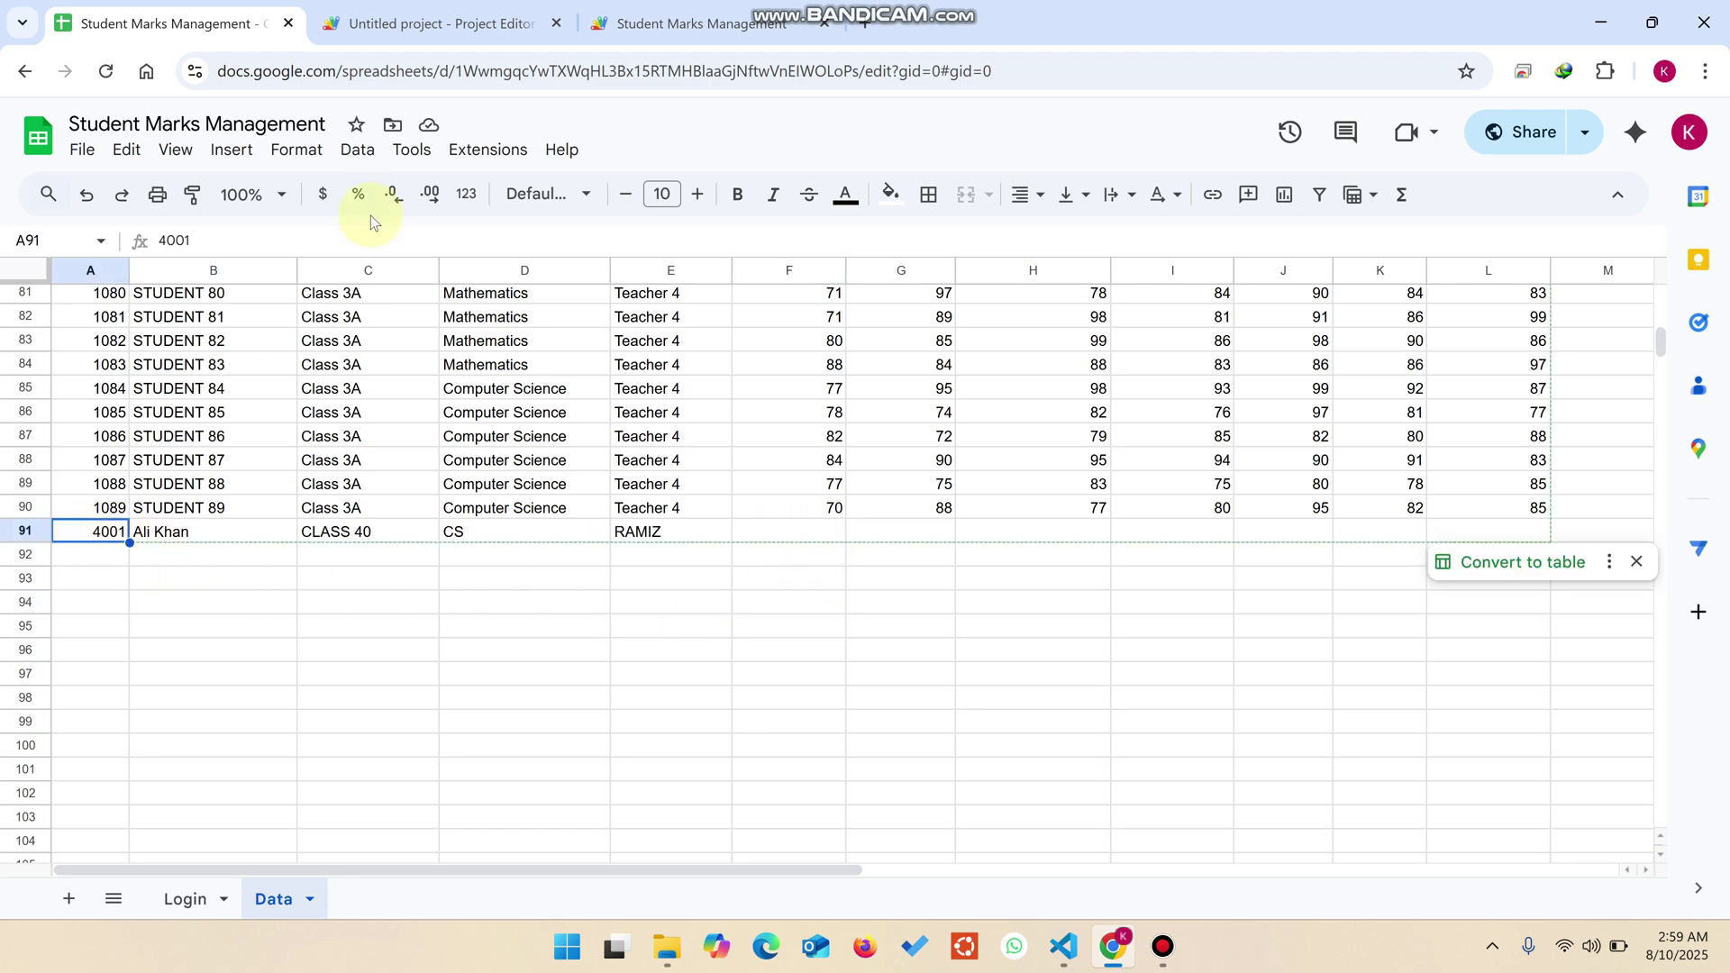
{"action": "left_click", "coordinate": [469, 18]}
{"action": "left_click", "coordinate": [674, 18]}
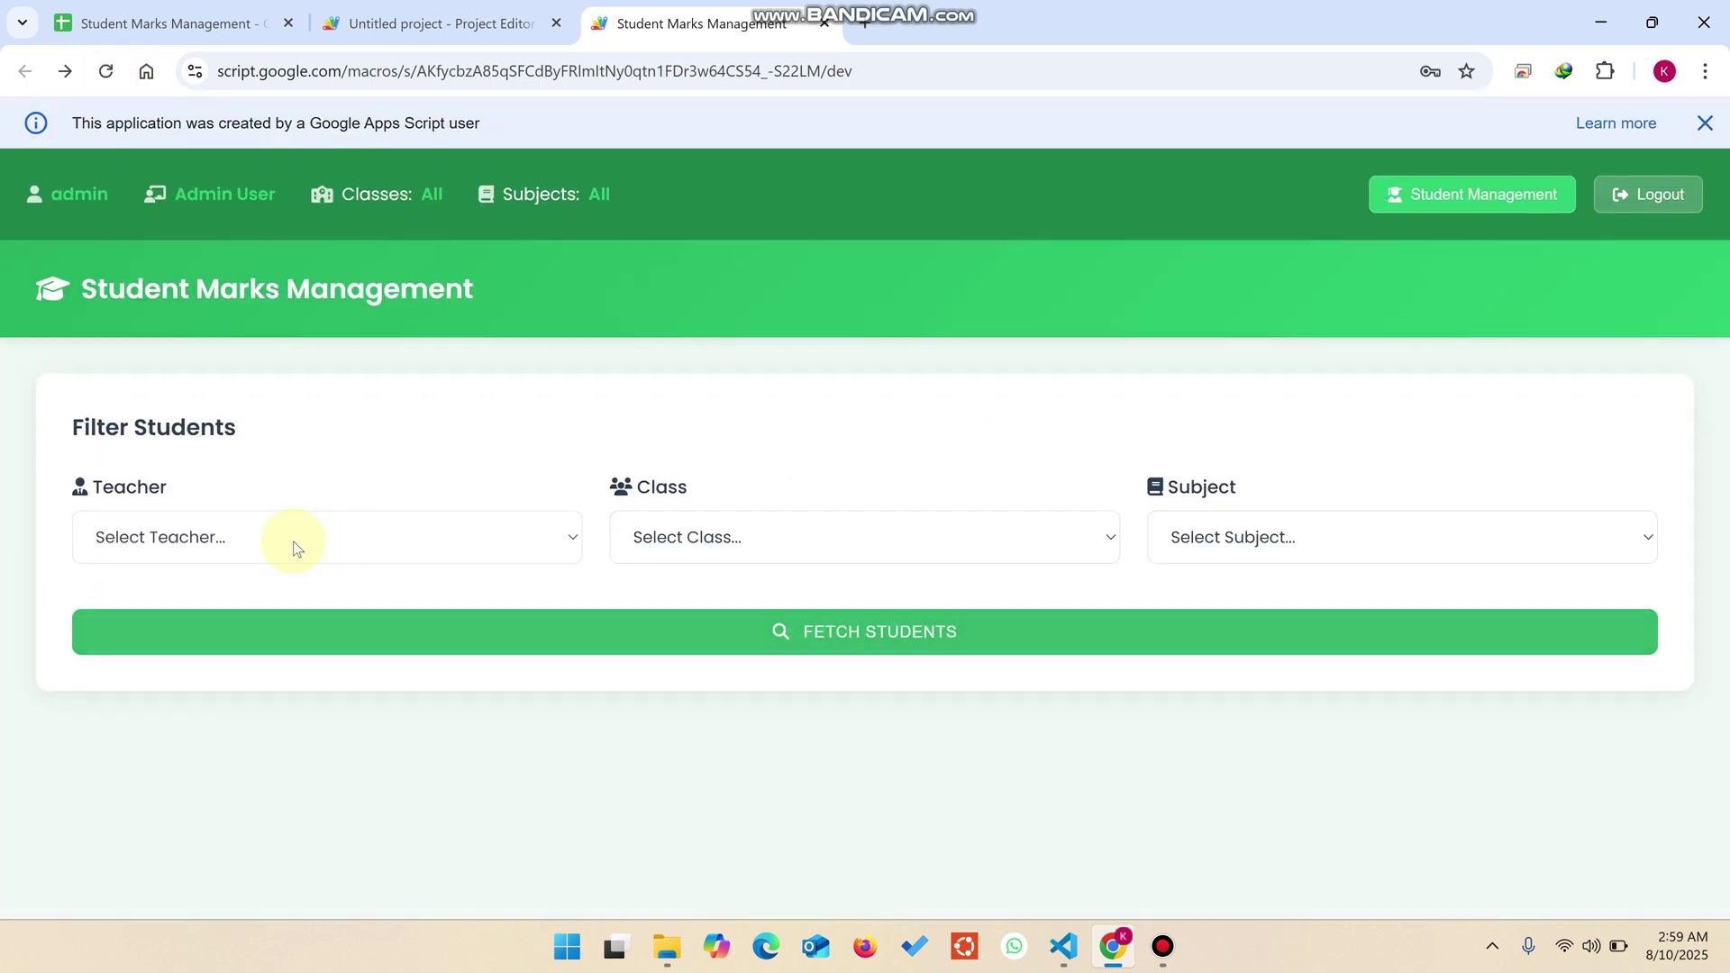
Fetch students for the new student's teacher, CLASS 40 and CS
{"action": "left_click", "coordinate": [295, 547]}
{"action": "left_click", "coordinate": [223, 611]}
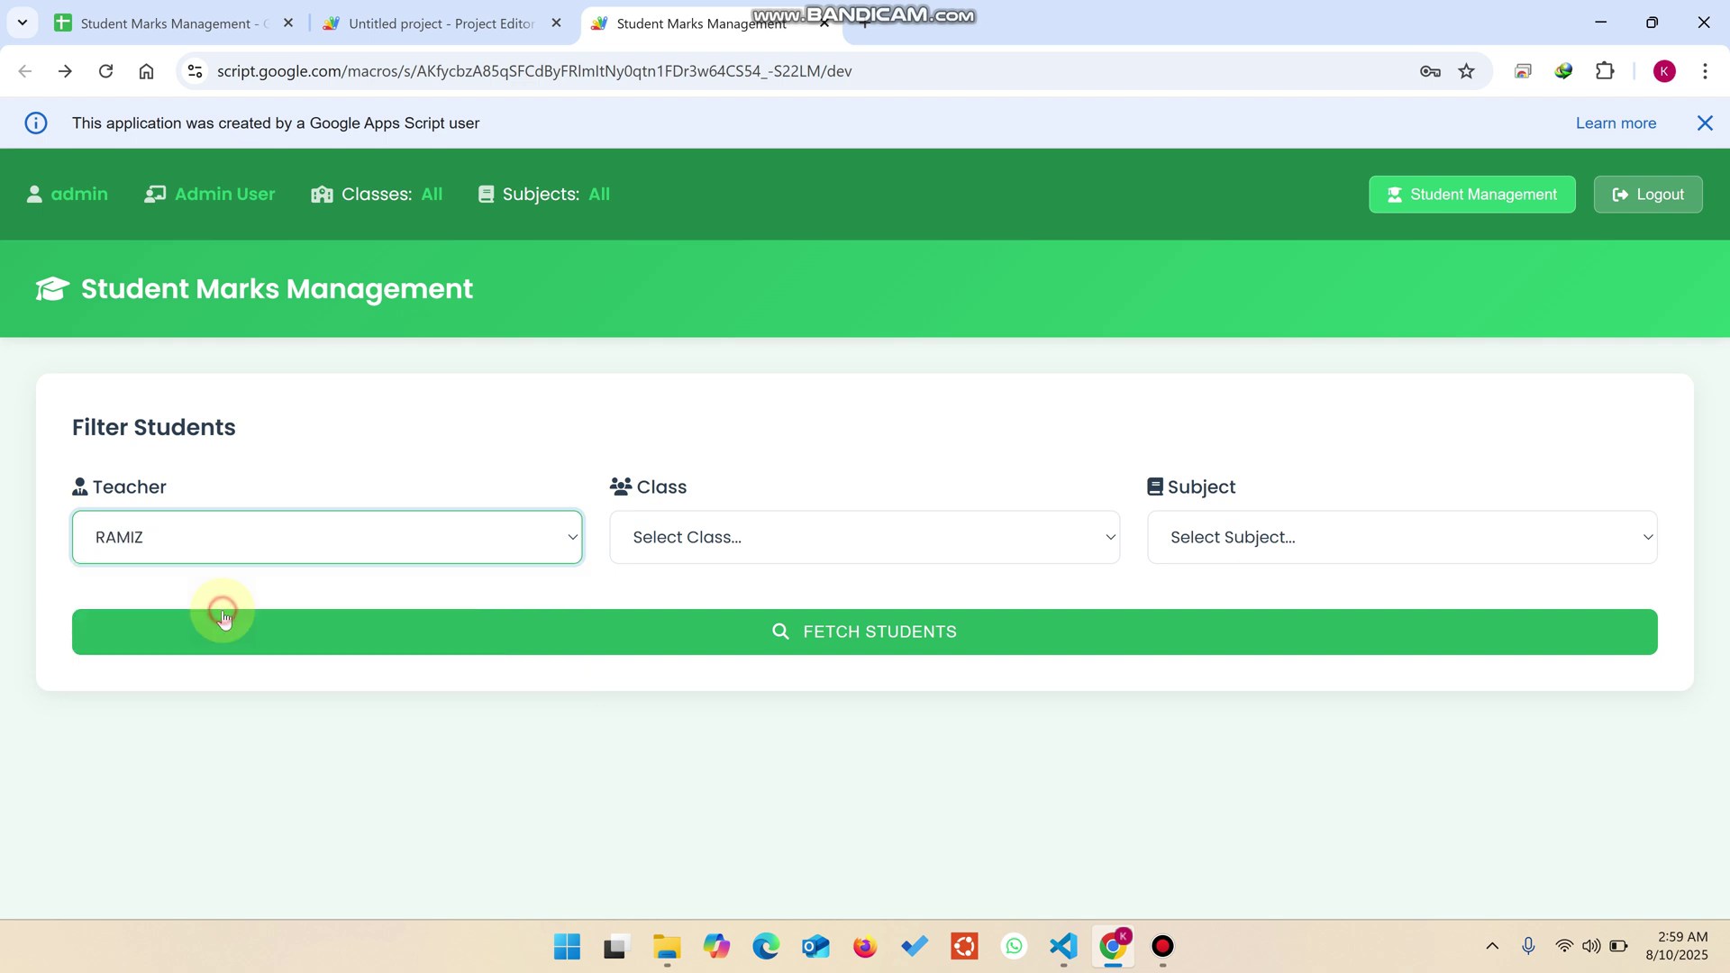
{"action": "left_click", "coordinate": [712, 541]}
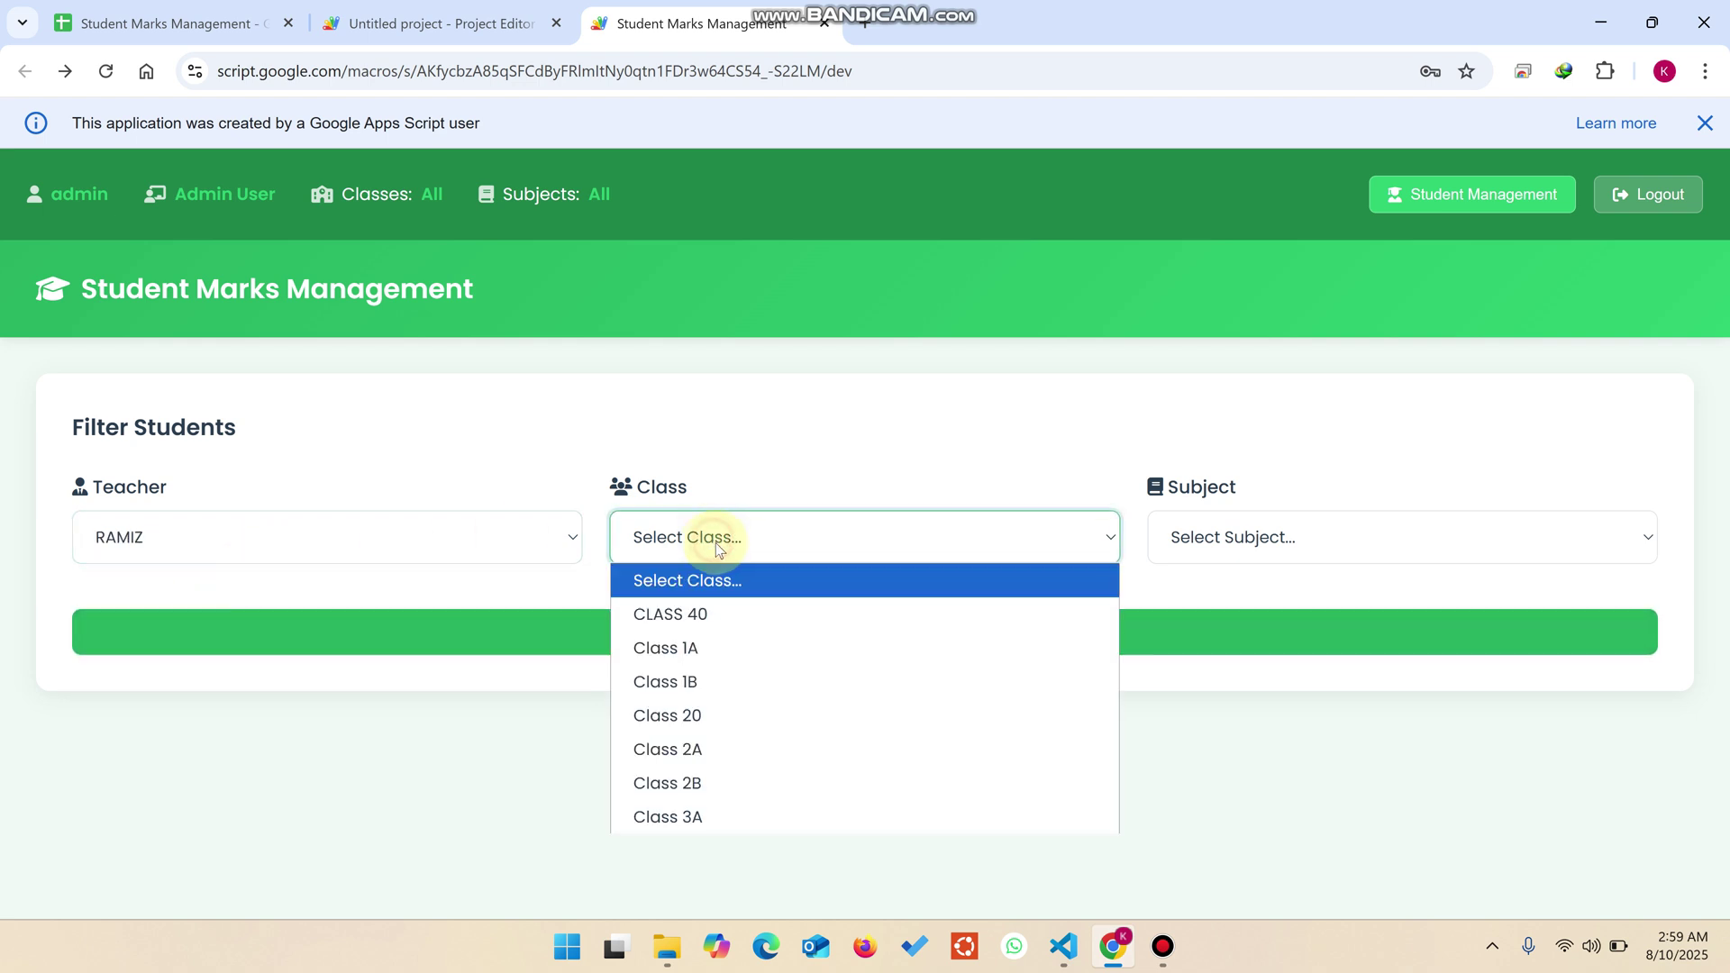
{"action": "left_click", "coordinate": [723, 613]}
{"action": "left_click", "coordinate": [1231, 552]}
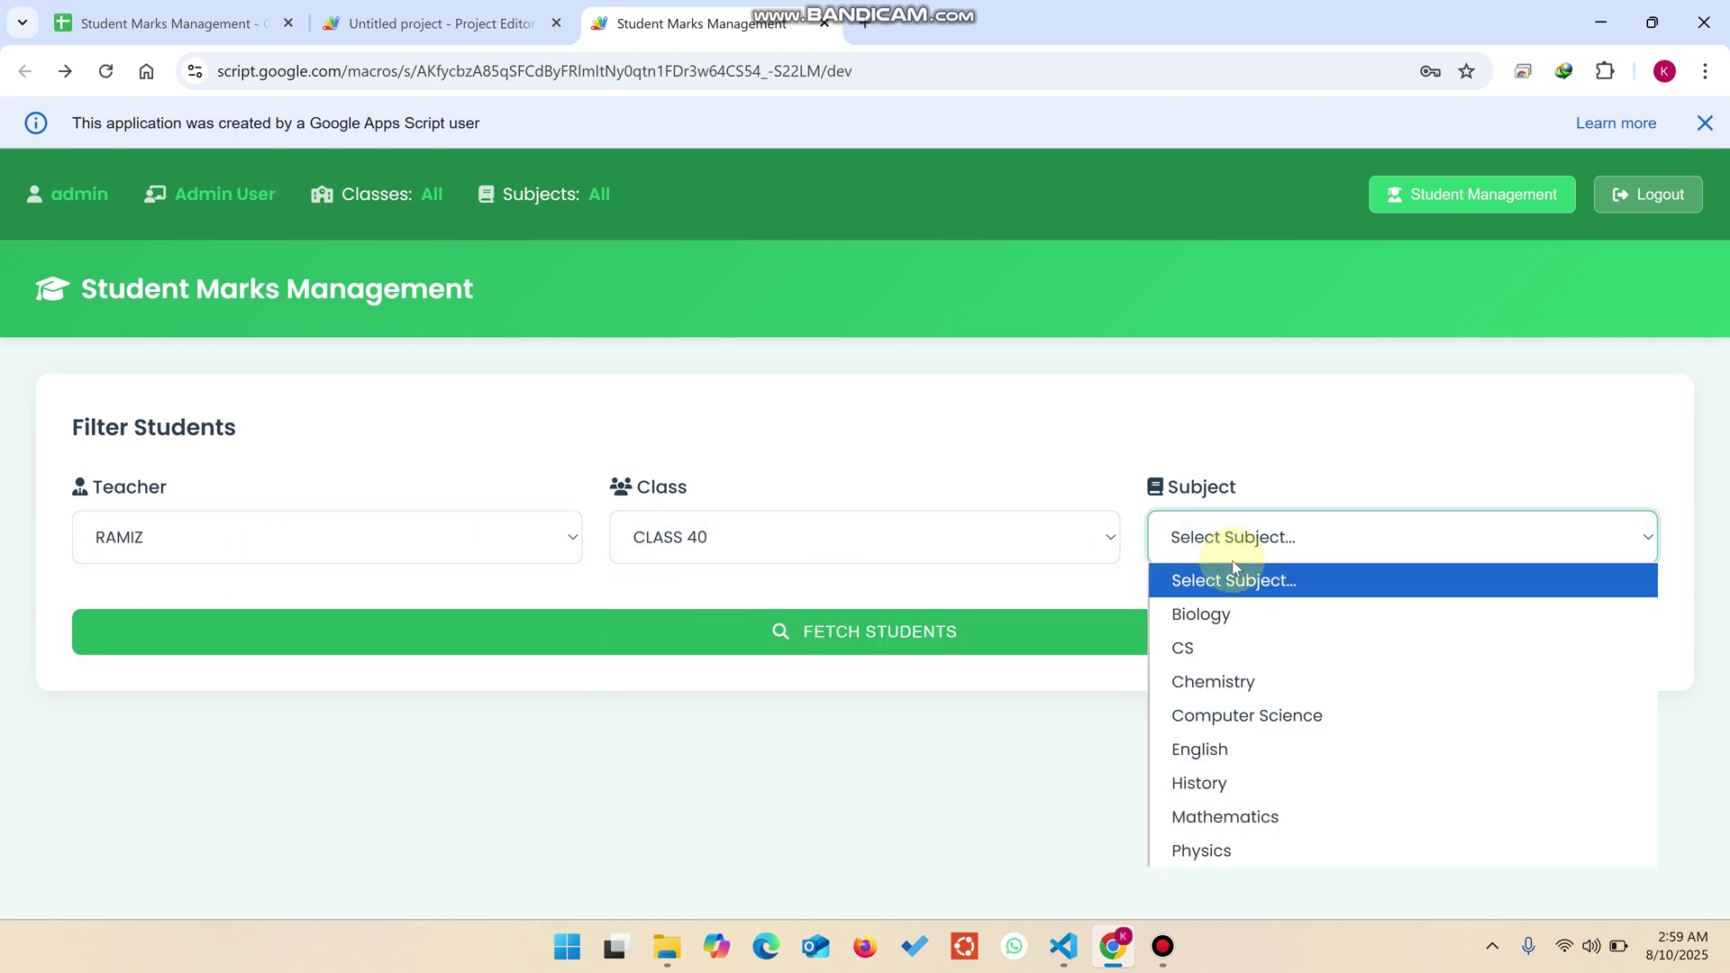
{"action": "left_click", "coordinate": [1216, 648]}
{"action": "left_click", "coordinate": [1088, 636]}
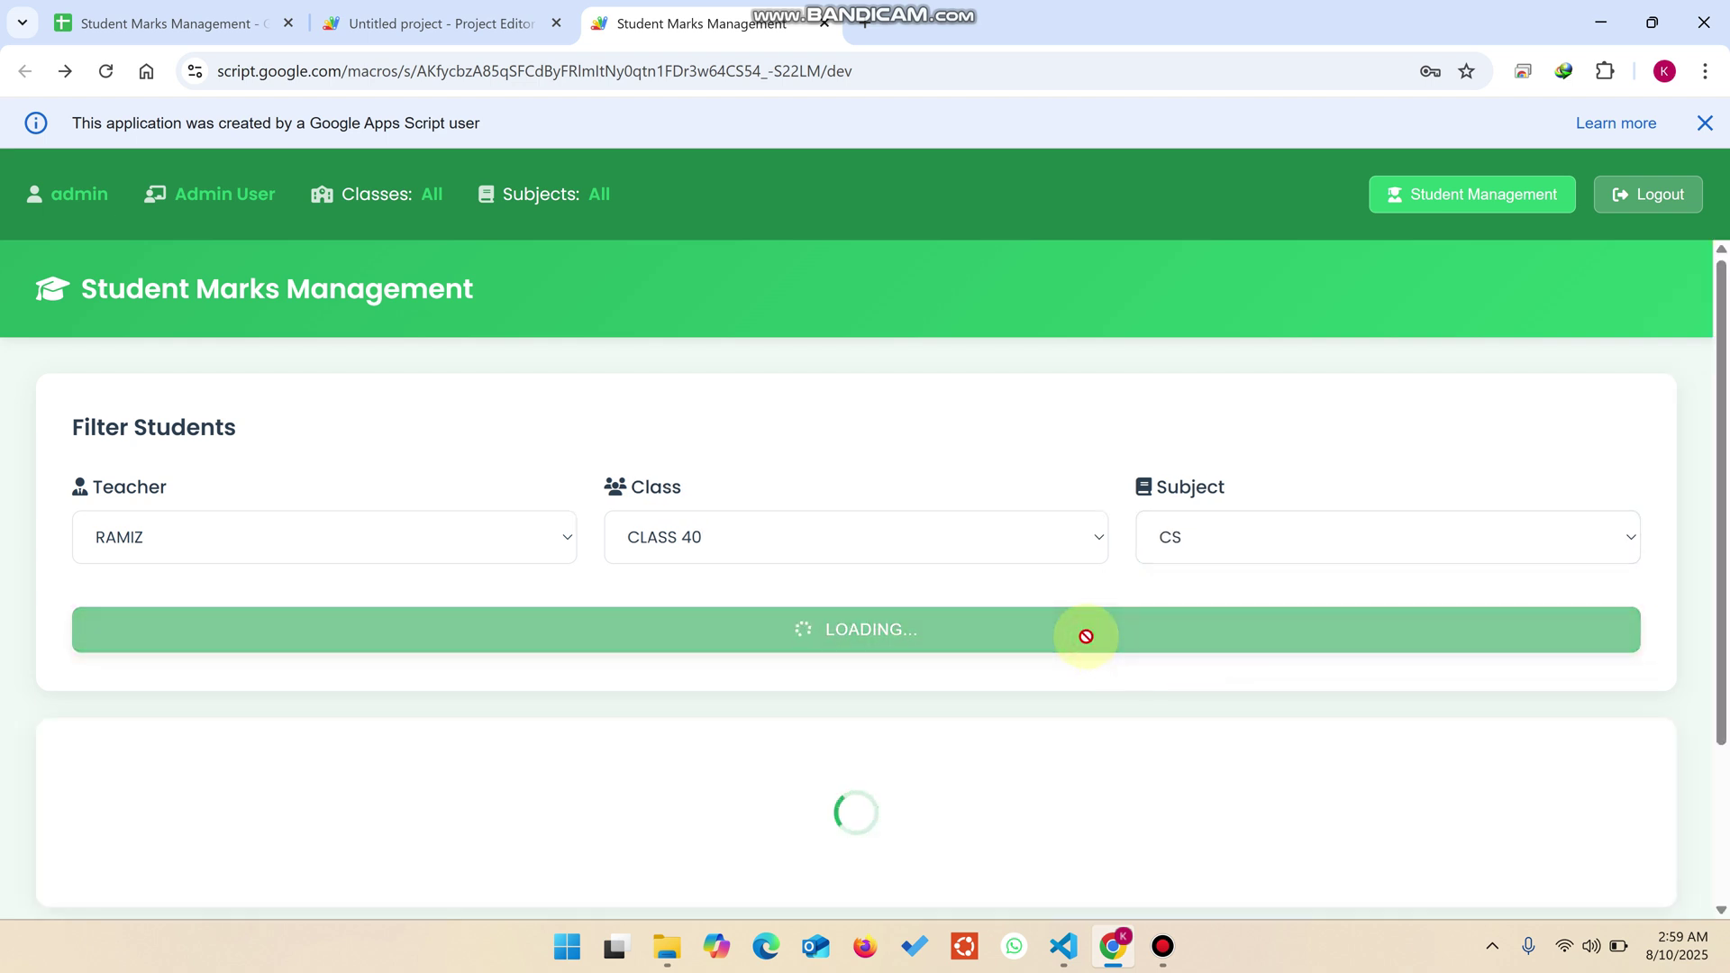
Check student 4001 in the fetched list and select its empty marks cells F91:L91 in the sheet
{"action": "scroll", "coordinate": [961, 533], "scroll_direction": "down", "scroll_amount": 2}
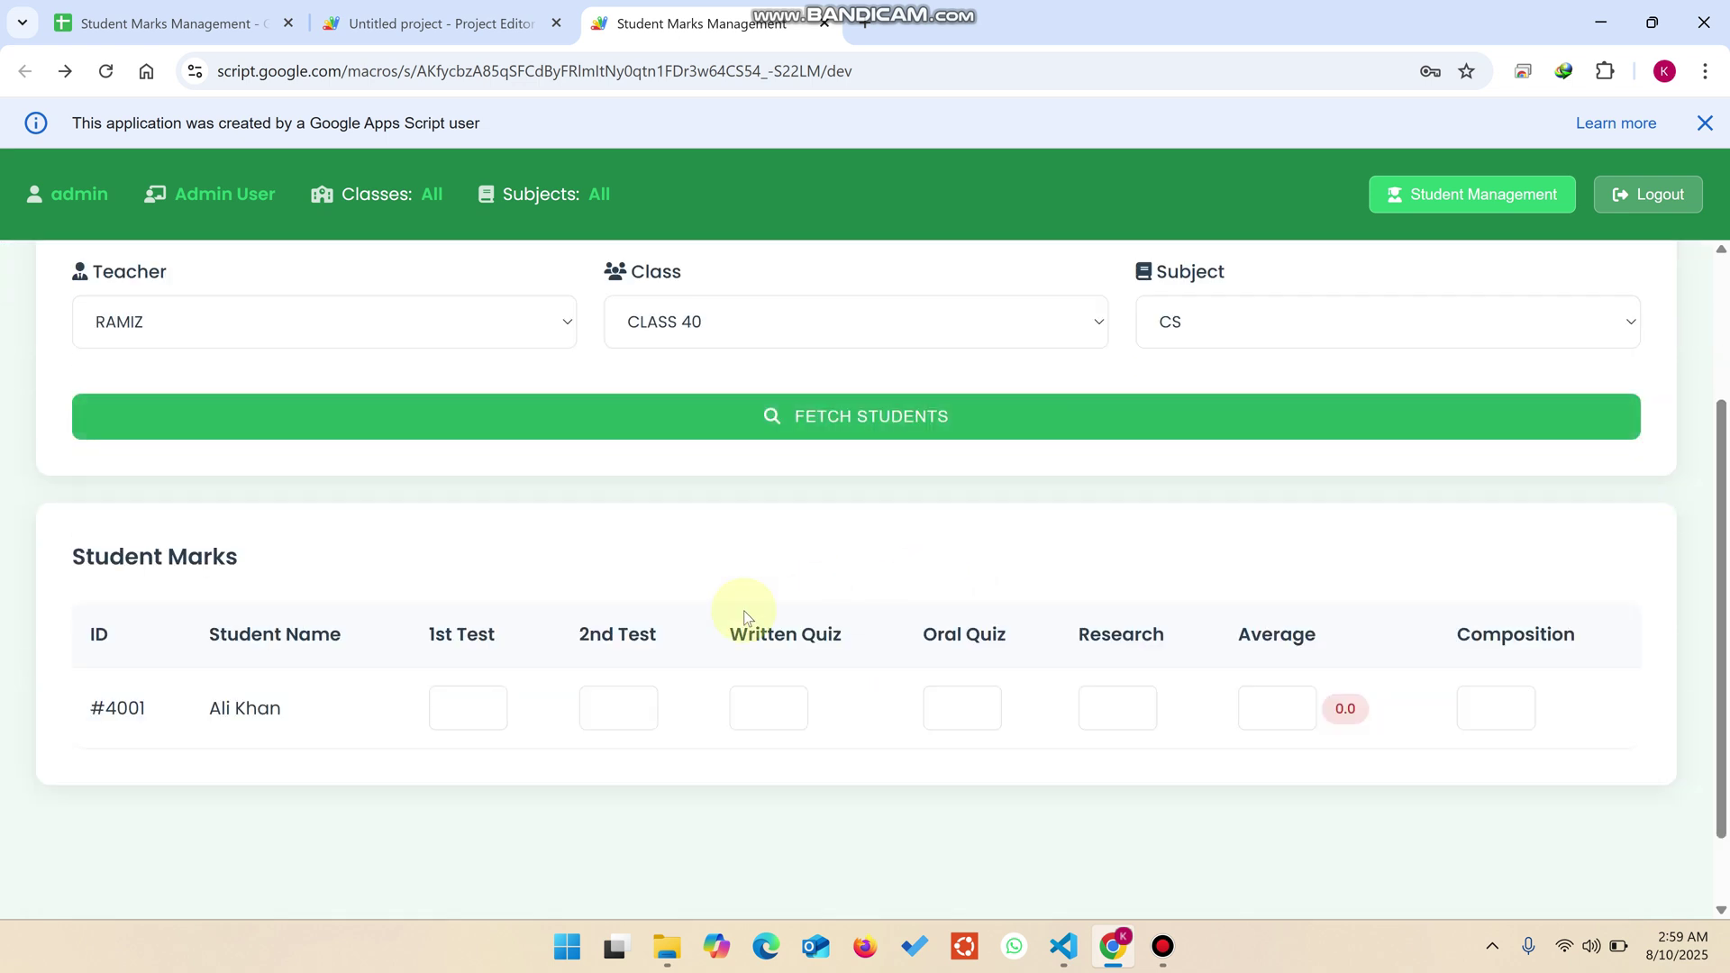
{"action": "left_click_drag", "start_coordinate": [302, 715], "coordinate": [196, 734]}
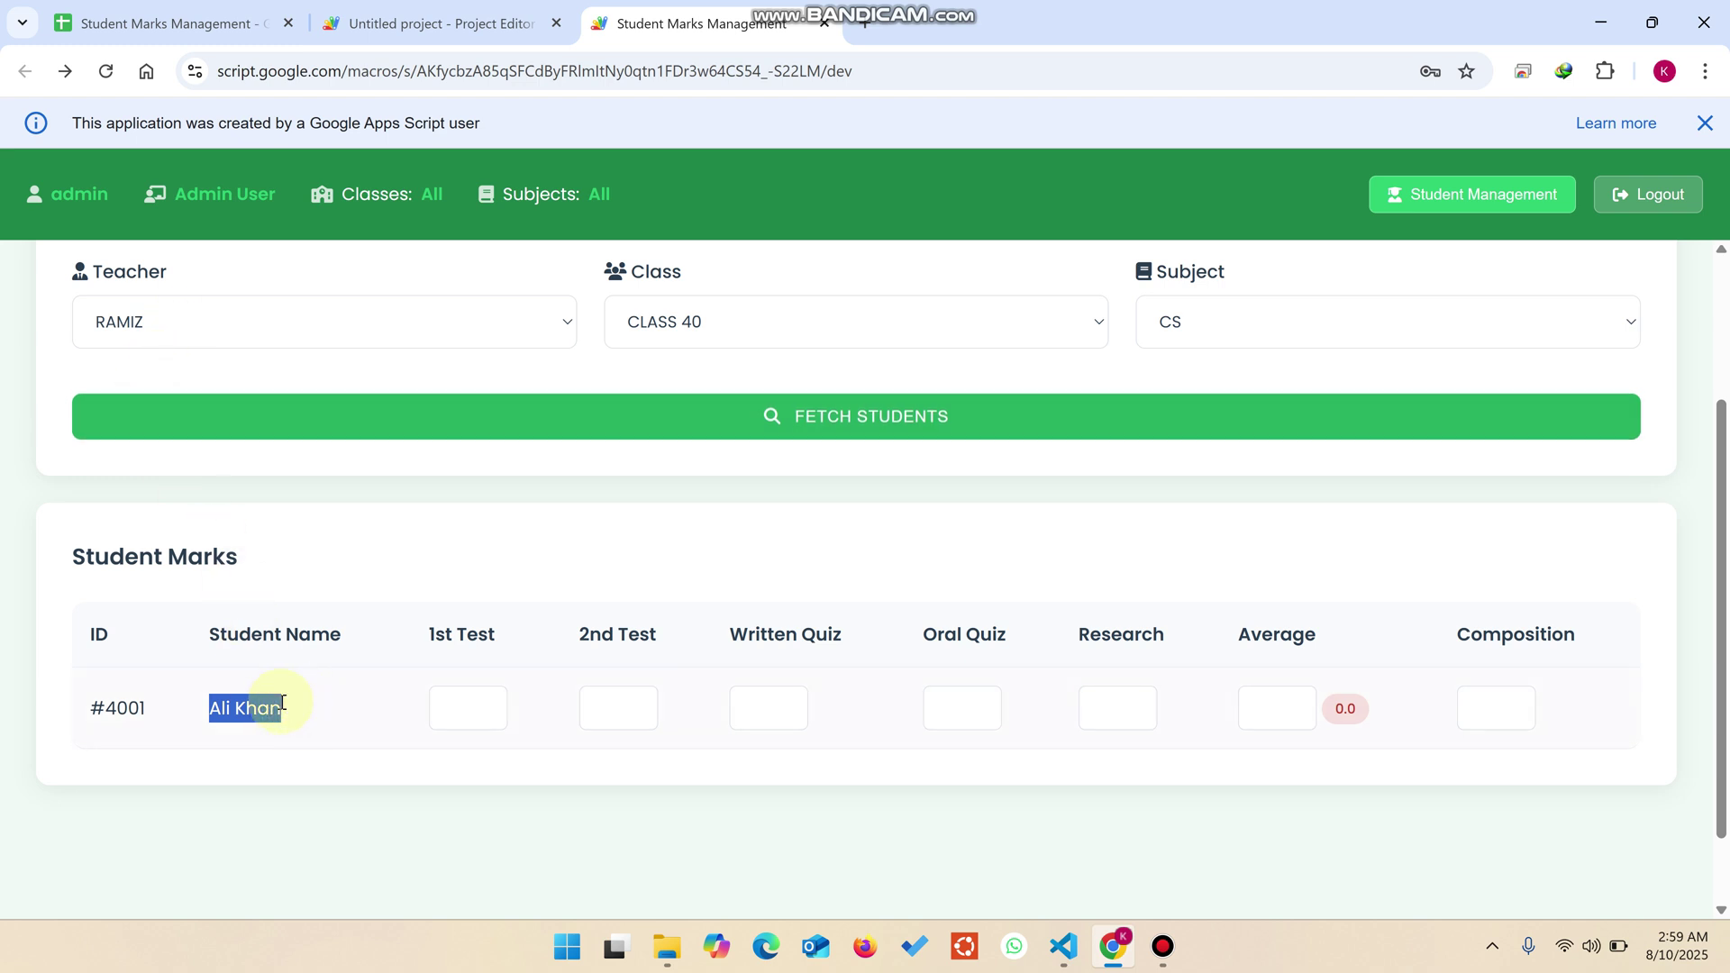
{"action": "left_click", "coordinate": [214, 8]}
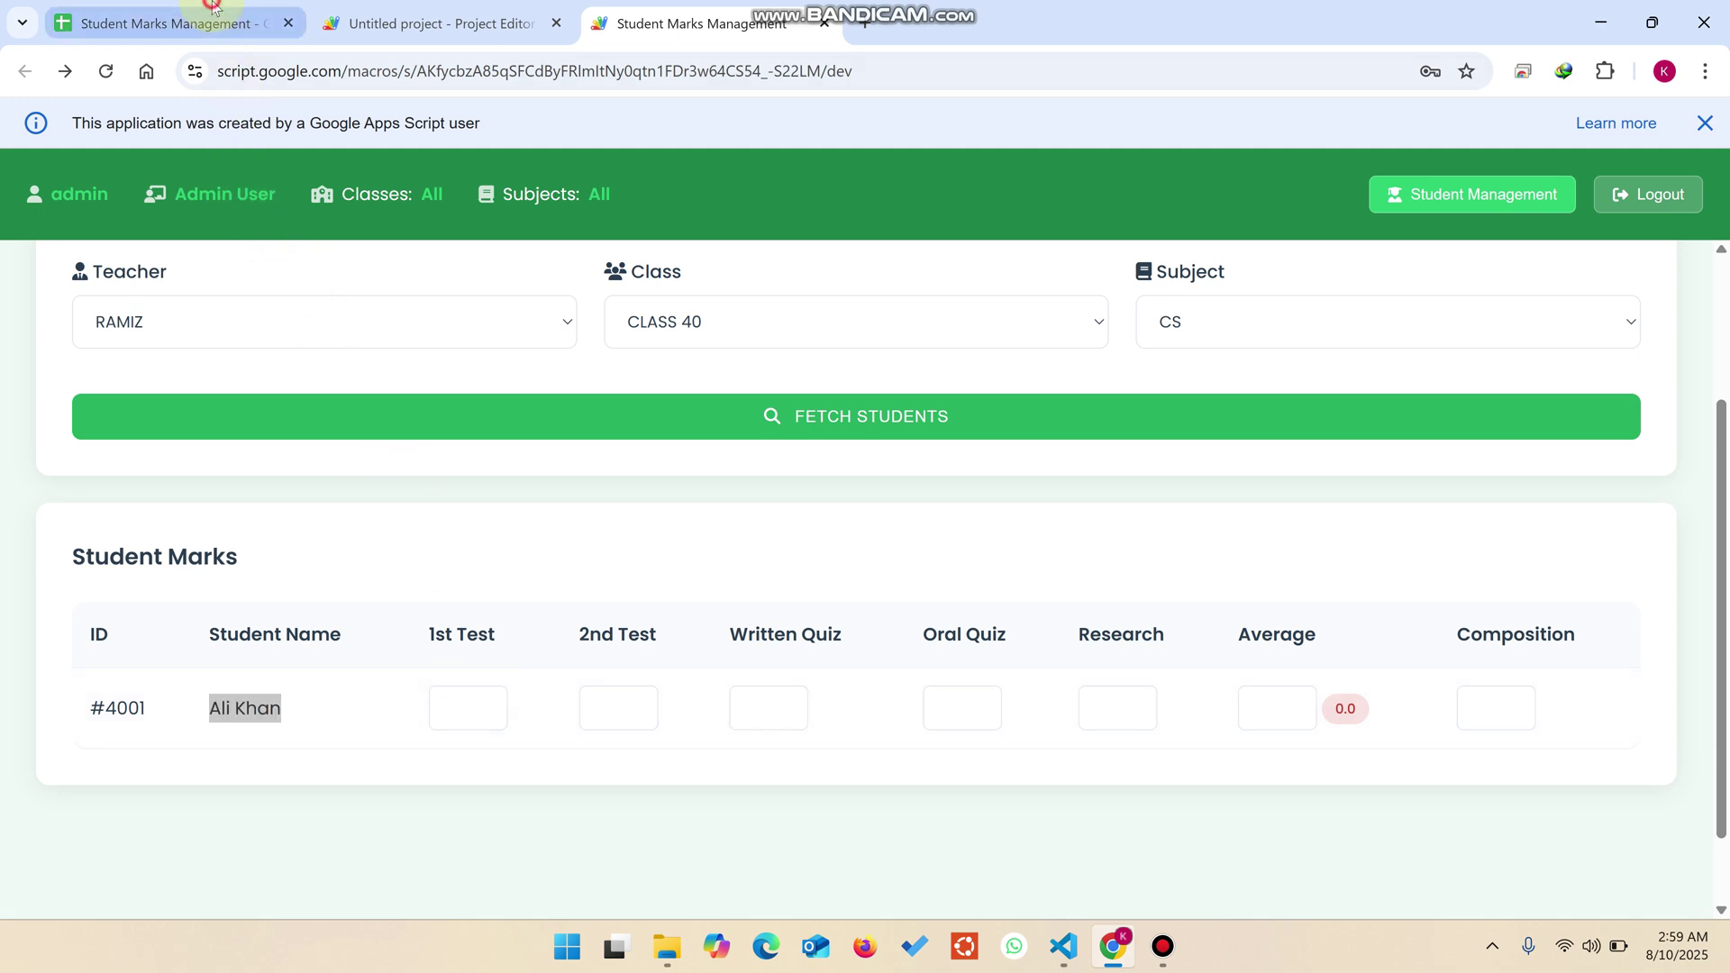
{"action": "left_click_drag", "start_coordinate": [757, 537], "coordinate": [1496, 539]}
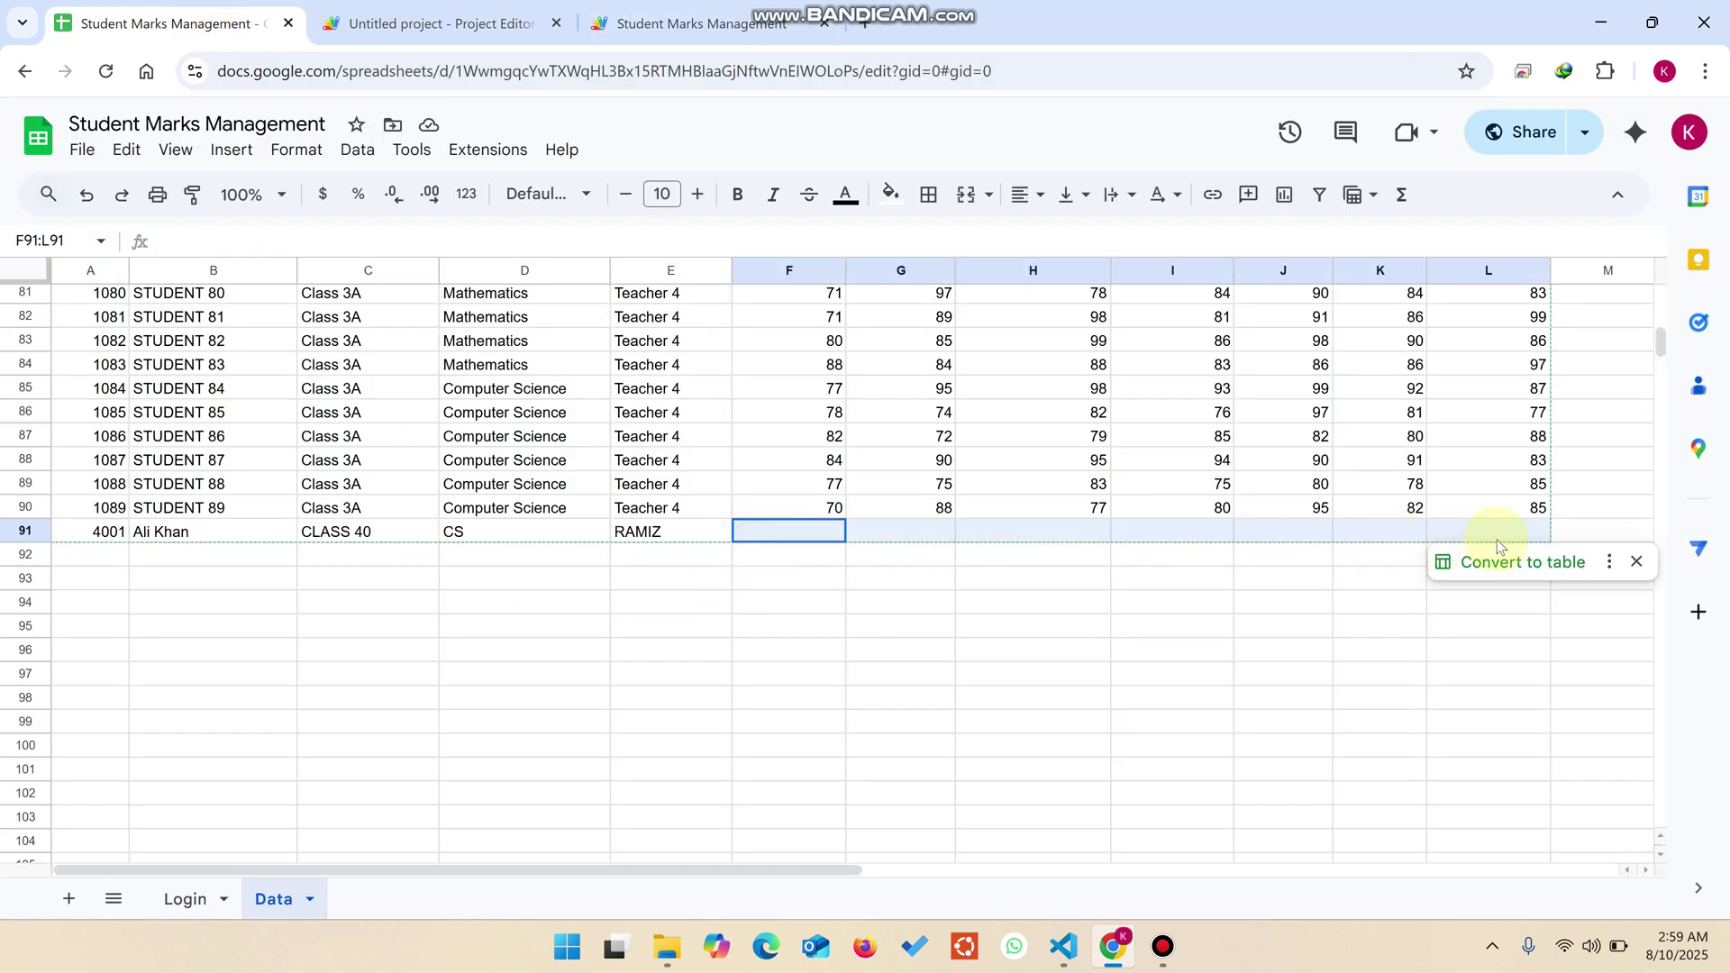
Enter student 4001's CS marks, from 1st Test 87 and 2nd Test 98 to Composition 99, and save
{"action": "left_click", "coordinate": [685, 23]}
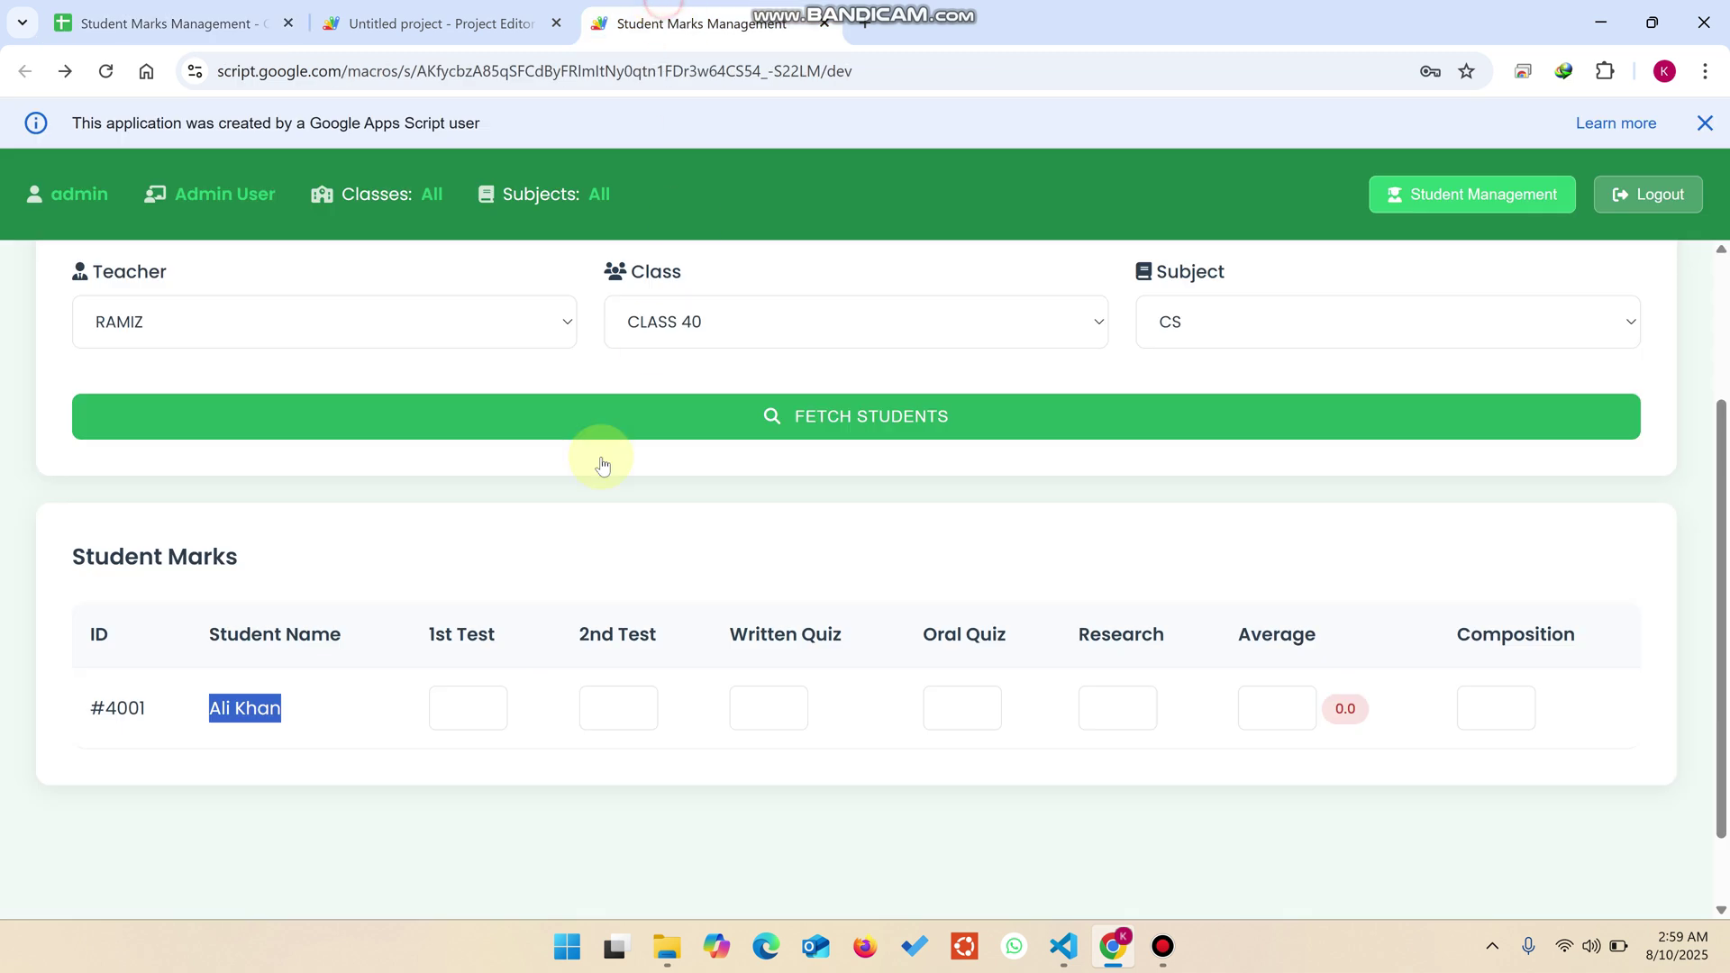
{"action": "left_click", "coordinate": [457, 716]}
{"action": "type", "text": "87"}
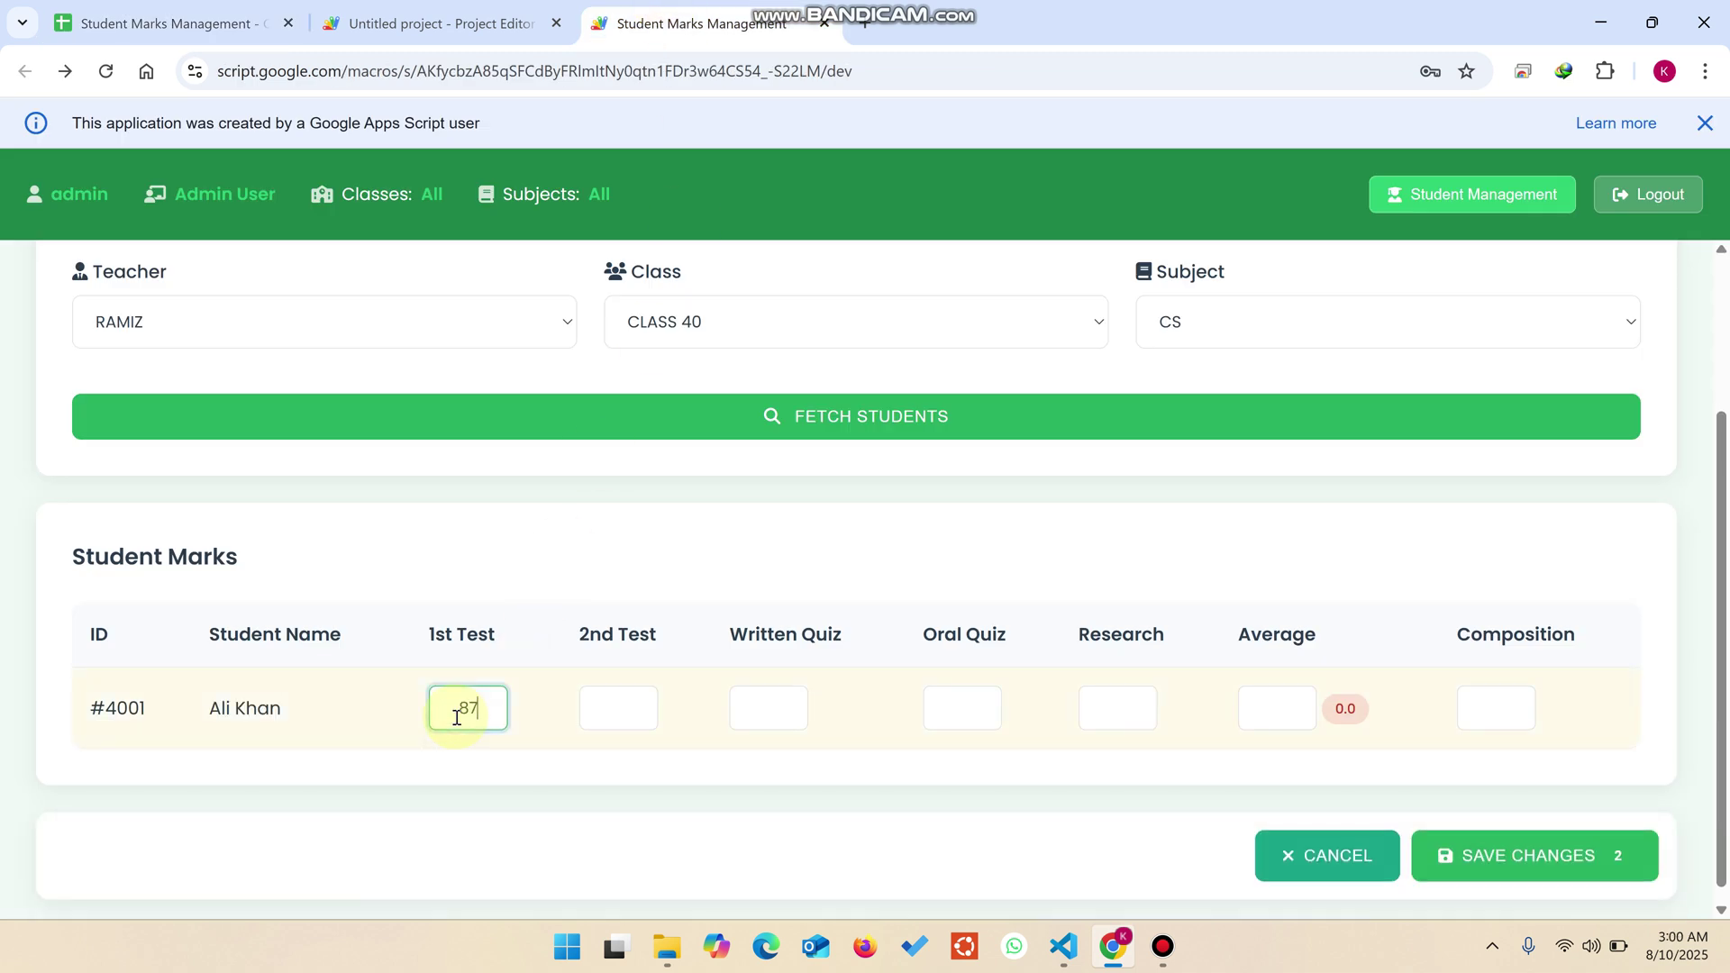
{"action": "key", "text": "Tab"}
{"action": "type", "text": "98"}
{"action": "key", "text": "Tab"}
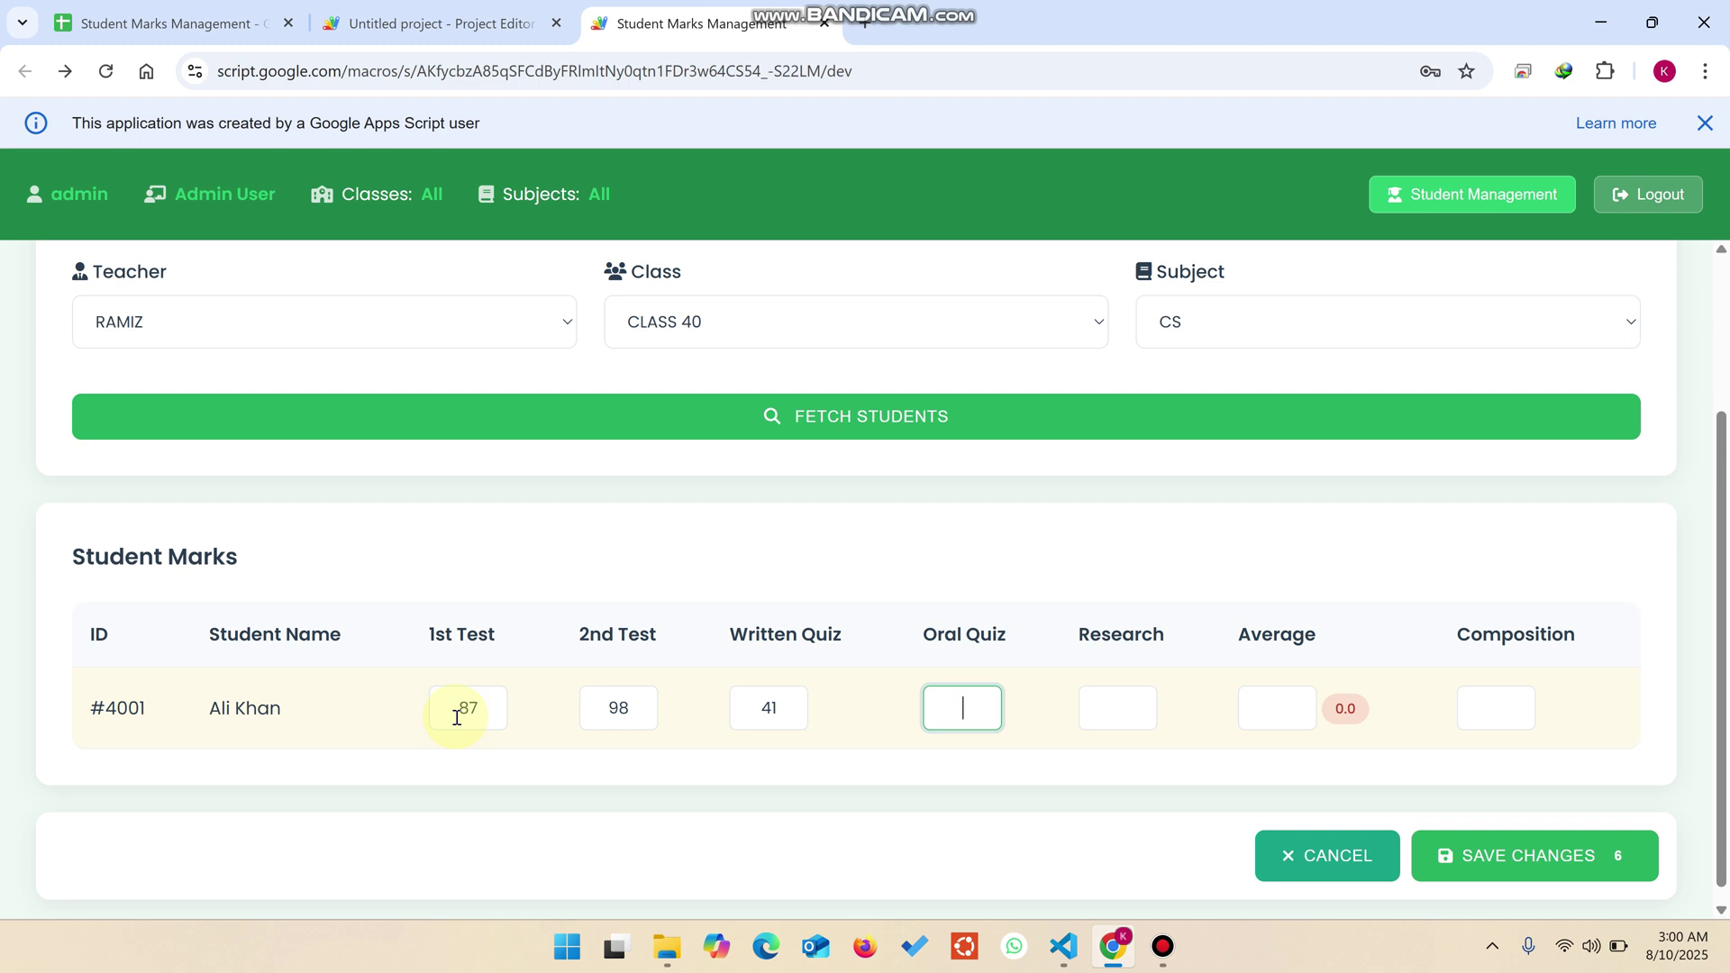
{"action": "type", "text": "76"}
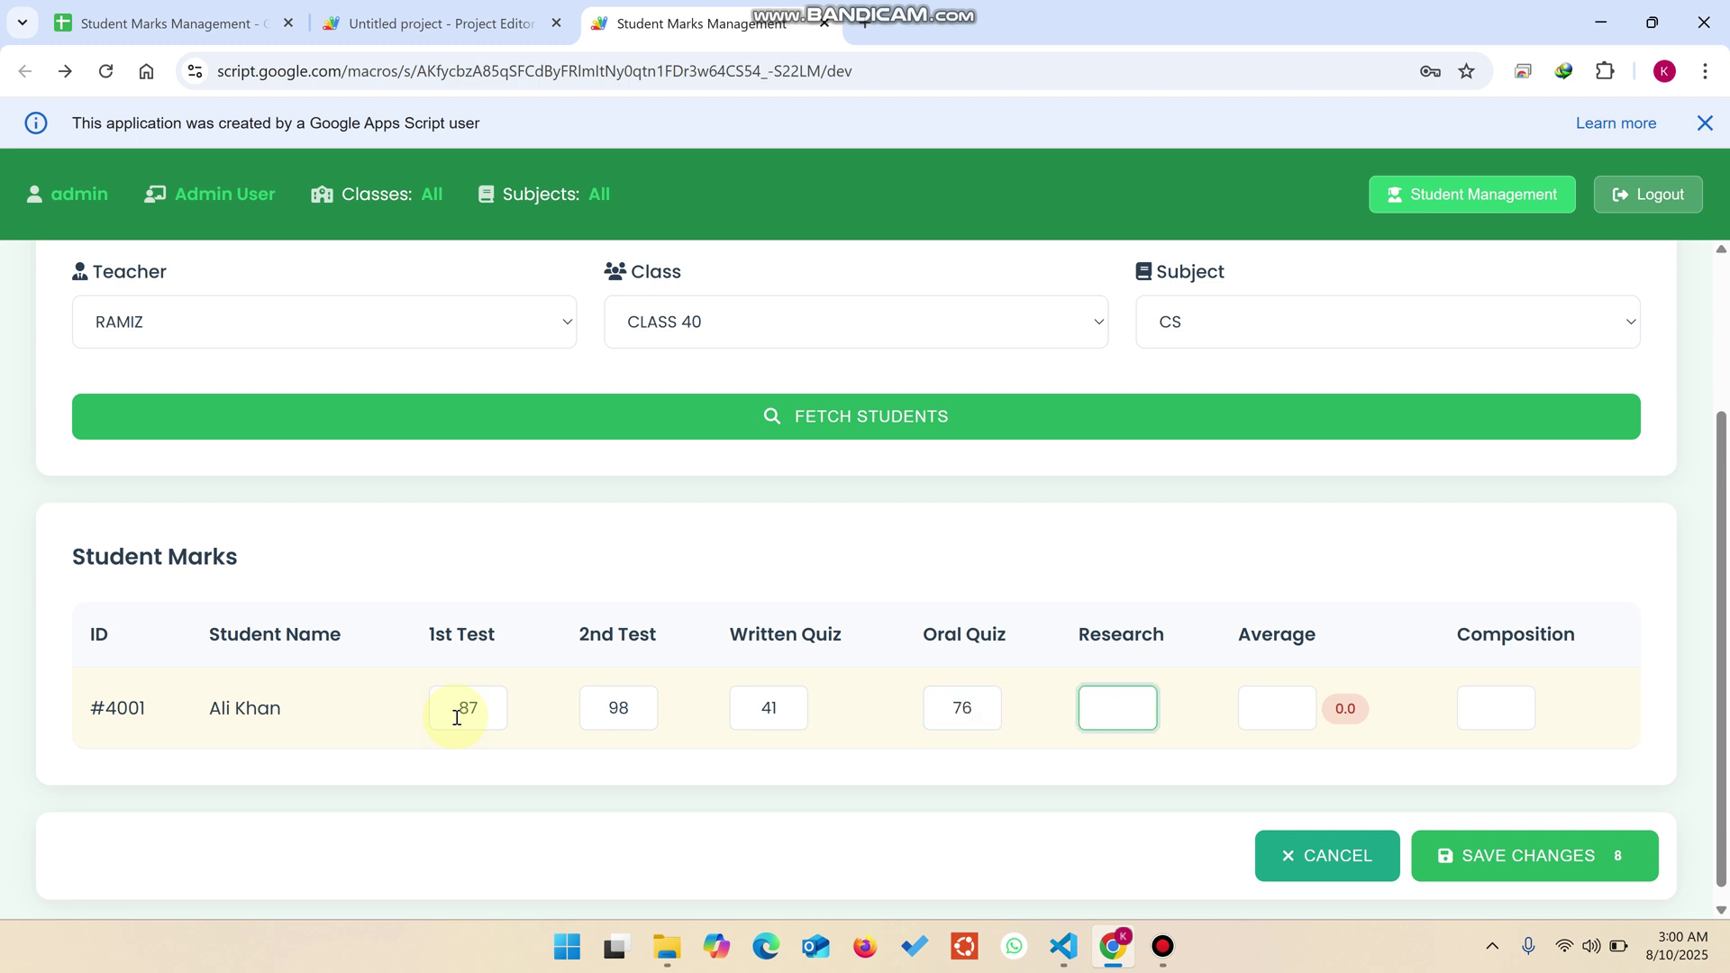
{"action": "type", "text": "789"}
{"action": "key", "text": "BackSpace"}
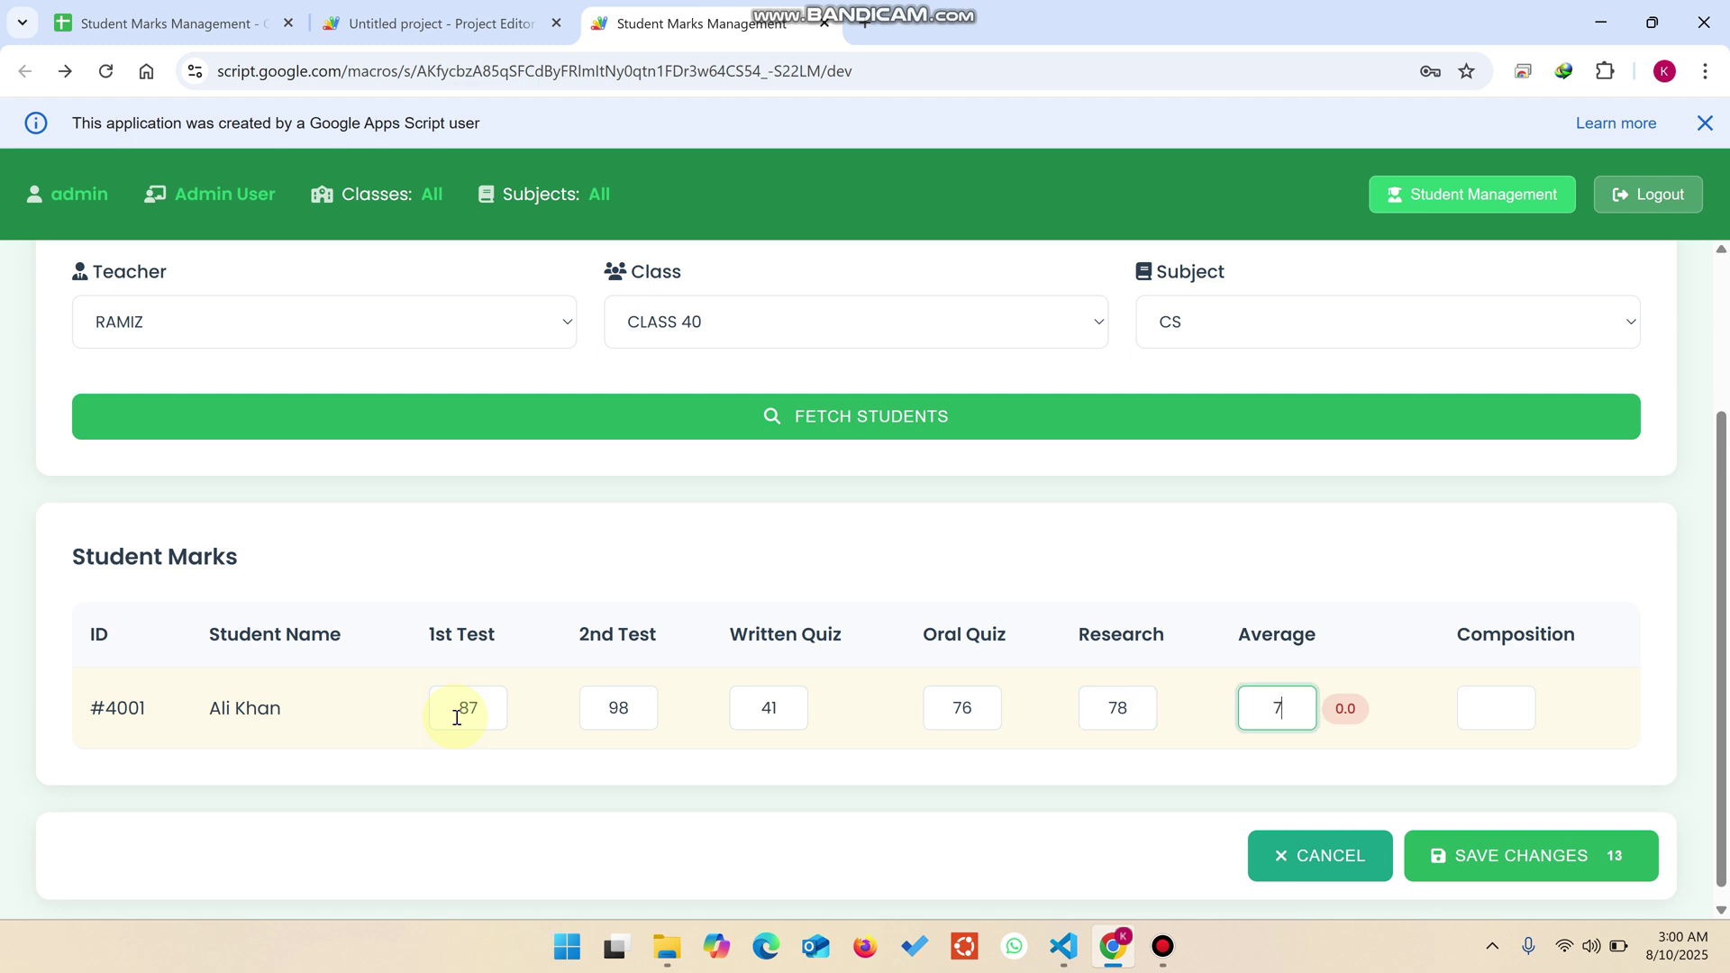
{"action": "key", "text": "Tab"}
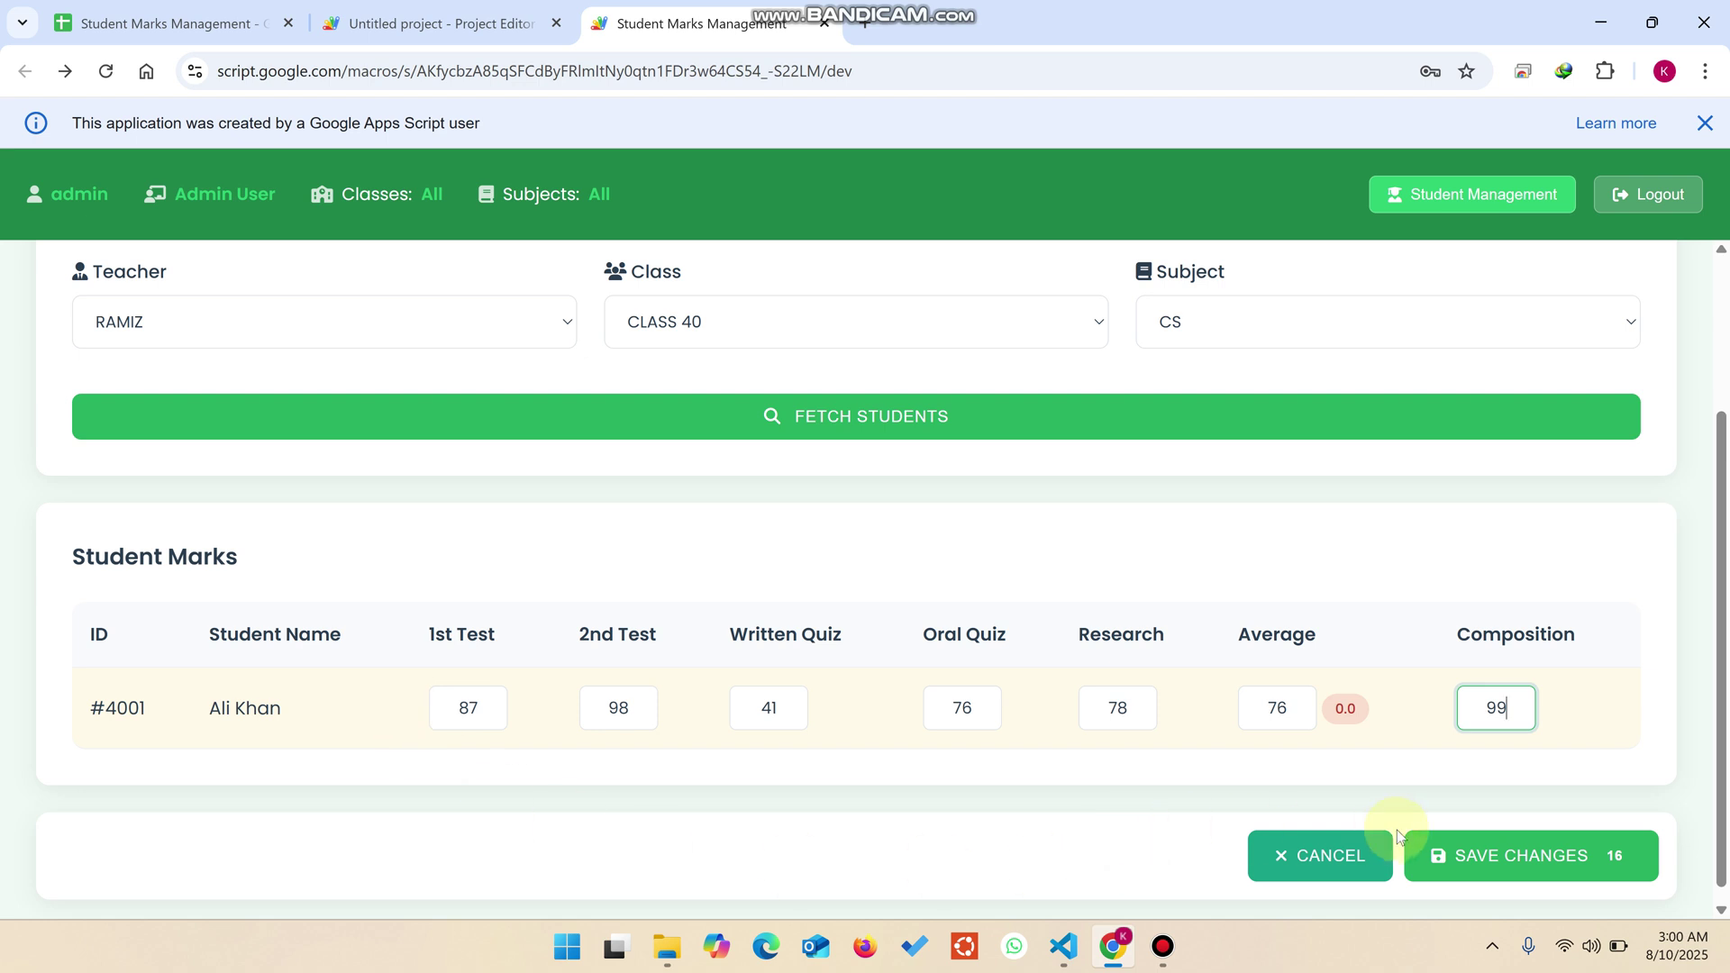
{"action": "left_click", "coordinate": [1532, 852]}
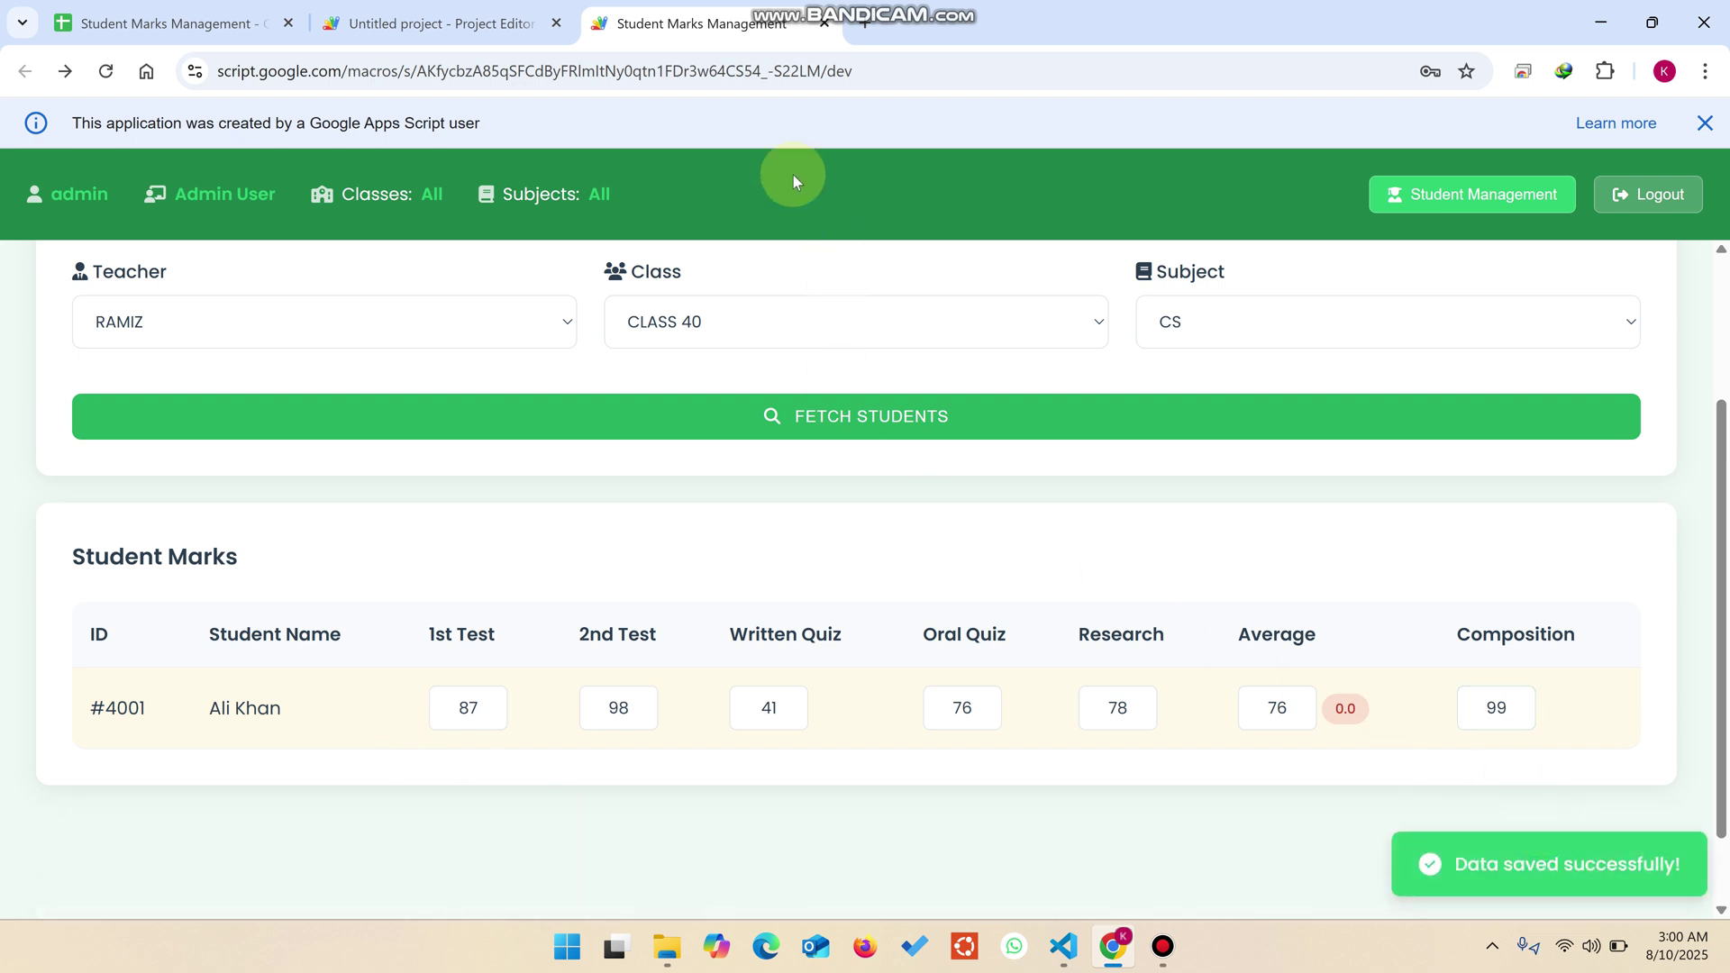
Check the saved marks in the spreadsheet, then log out of the marks web app
{"action": "left_click", "coordinate": [442, 22]}
{"action": "left_click", "coordinate": [180, 23]}
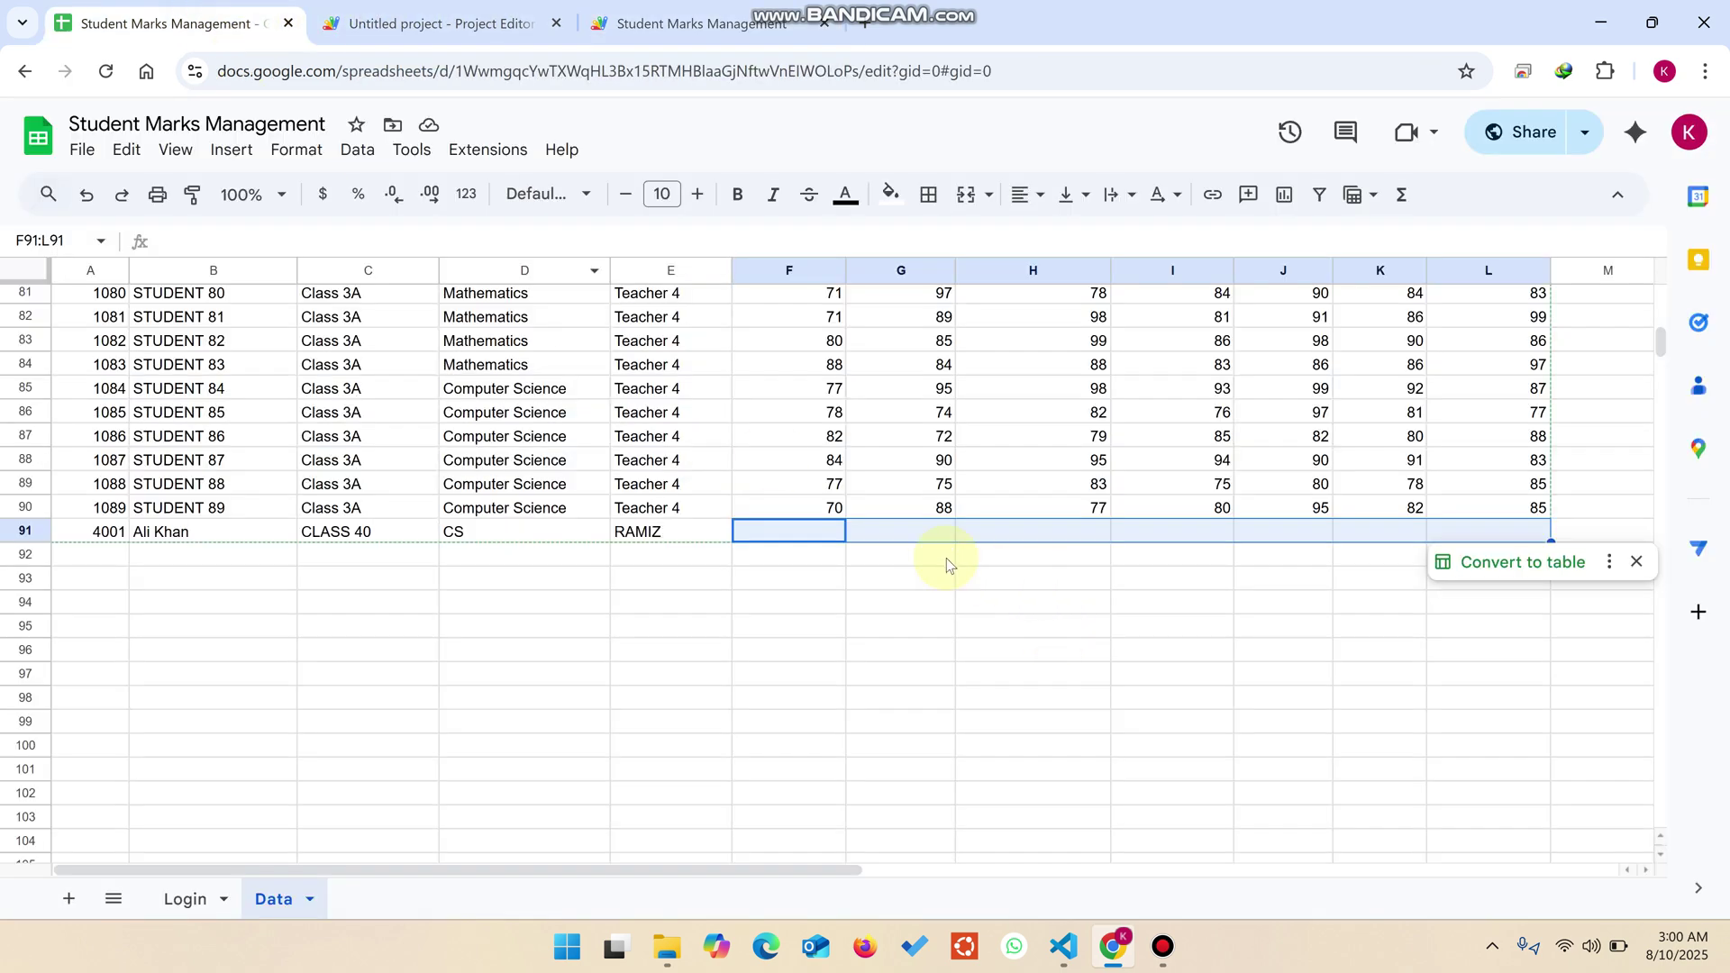
{"action": "left_click", "coordinate": [937, 626]}
{"action": "left_click", "coordinate": [694, 22]}
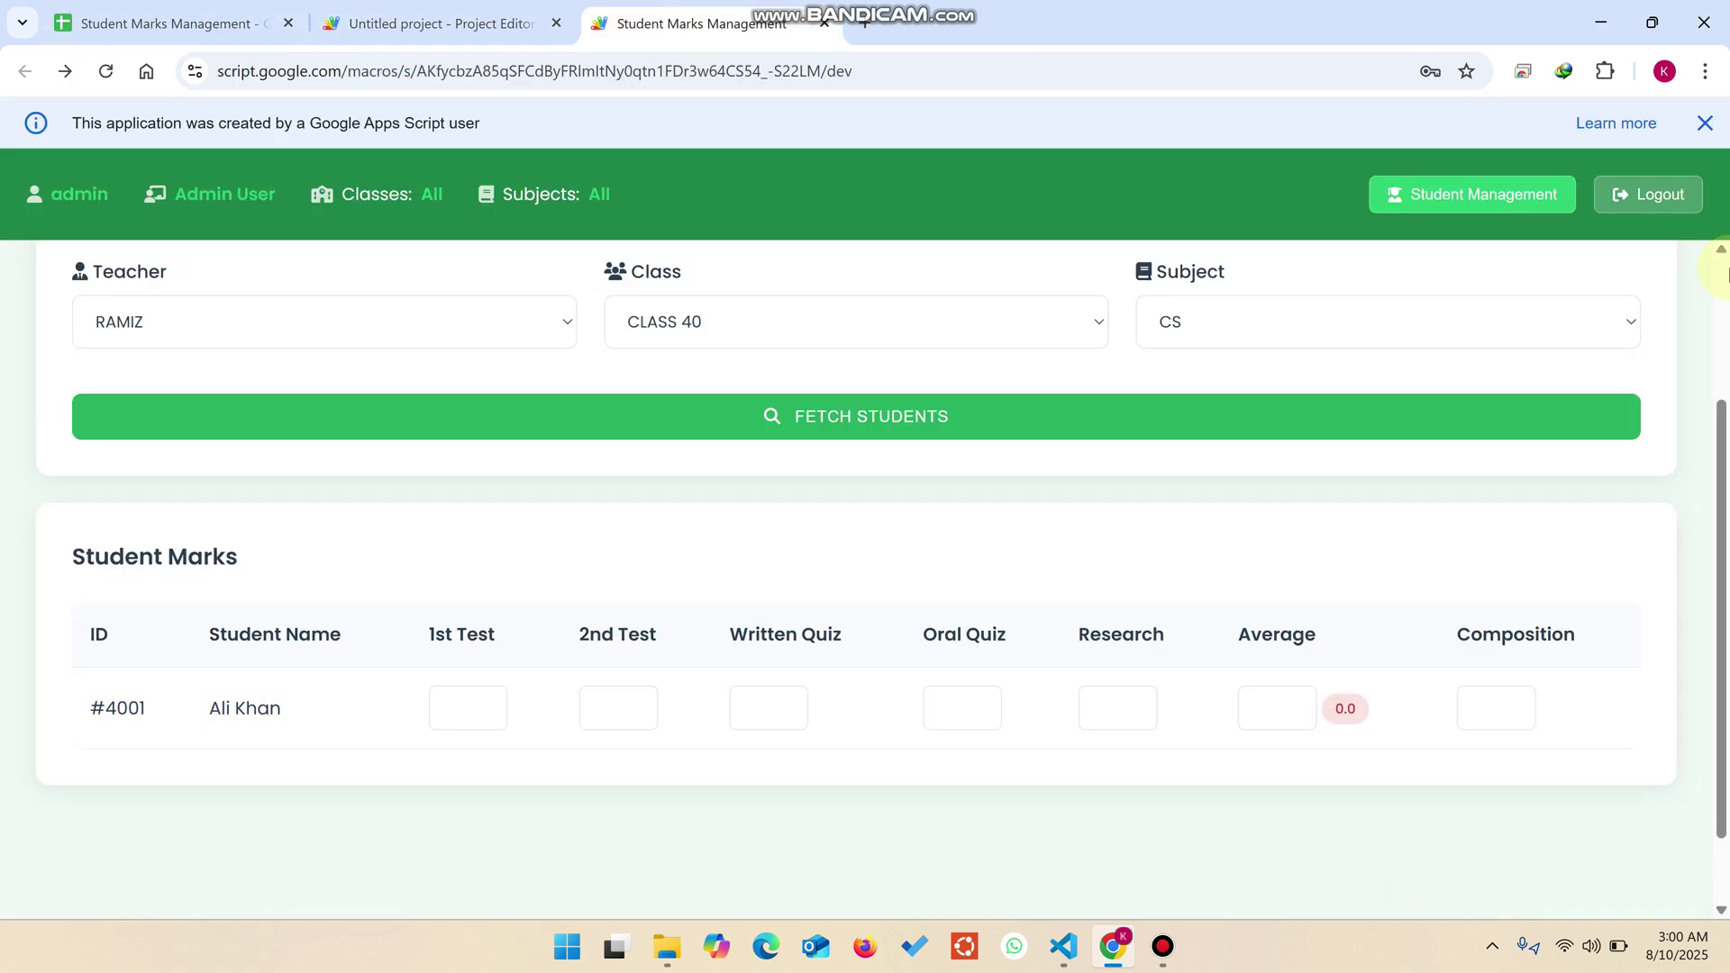
{"action": "left_click", "coordinate": [1653, 193]}
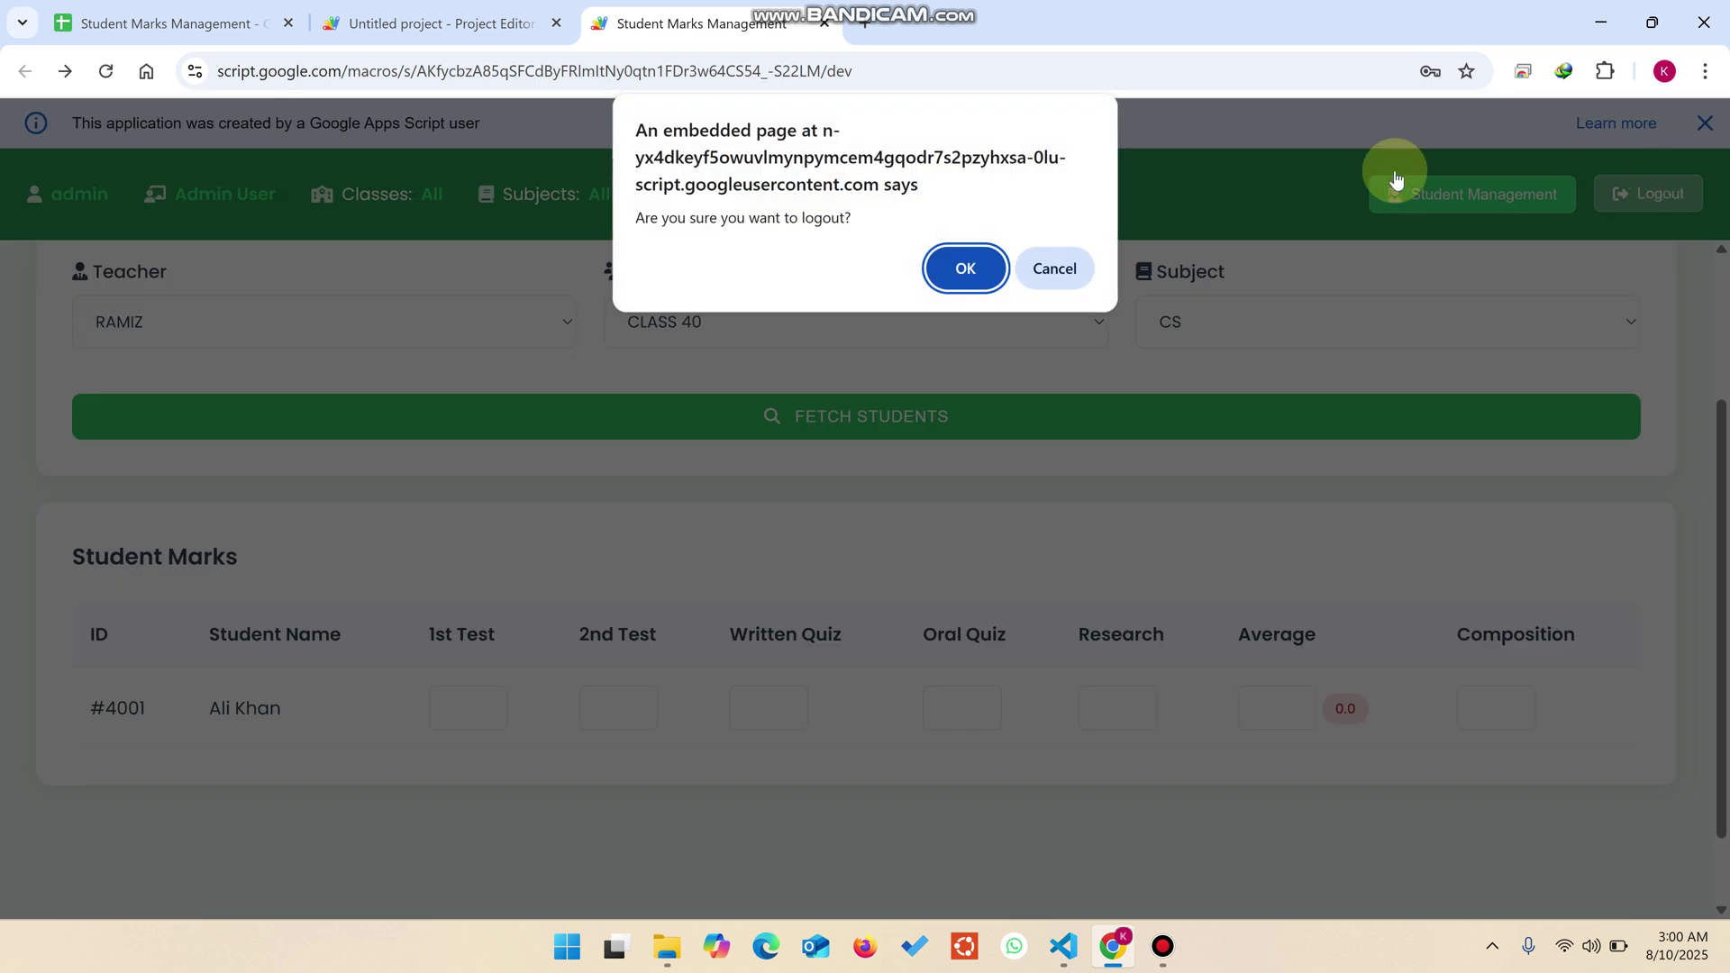
{"action": "left_click", "coordinate": [965, 267]}
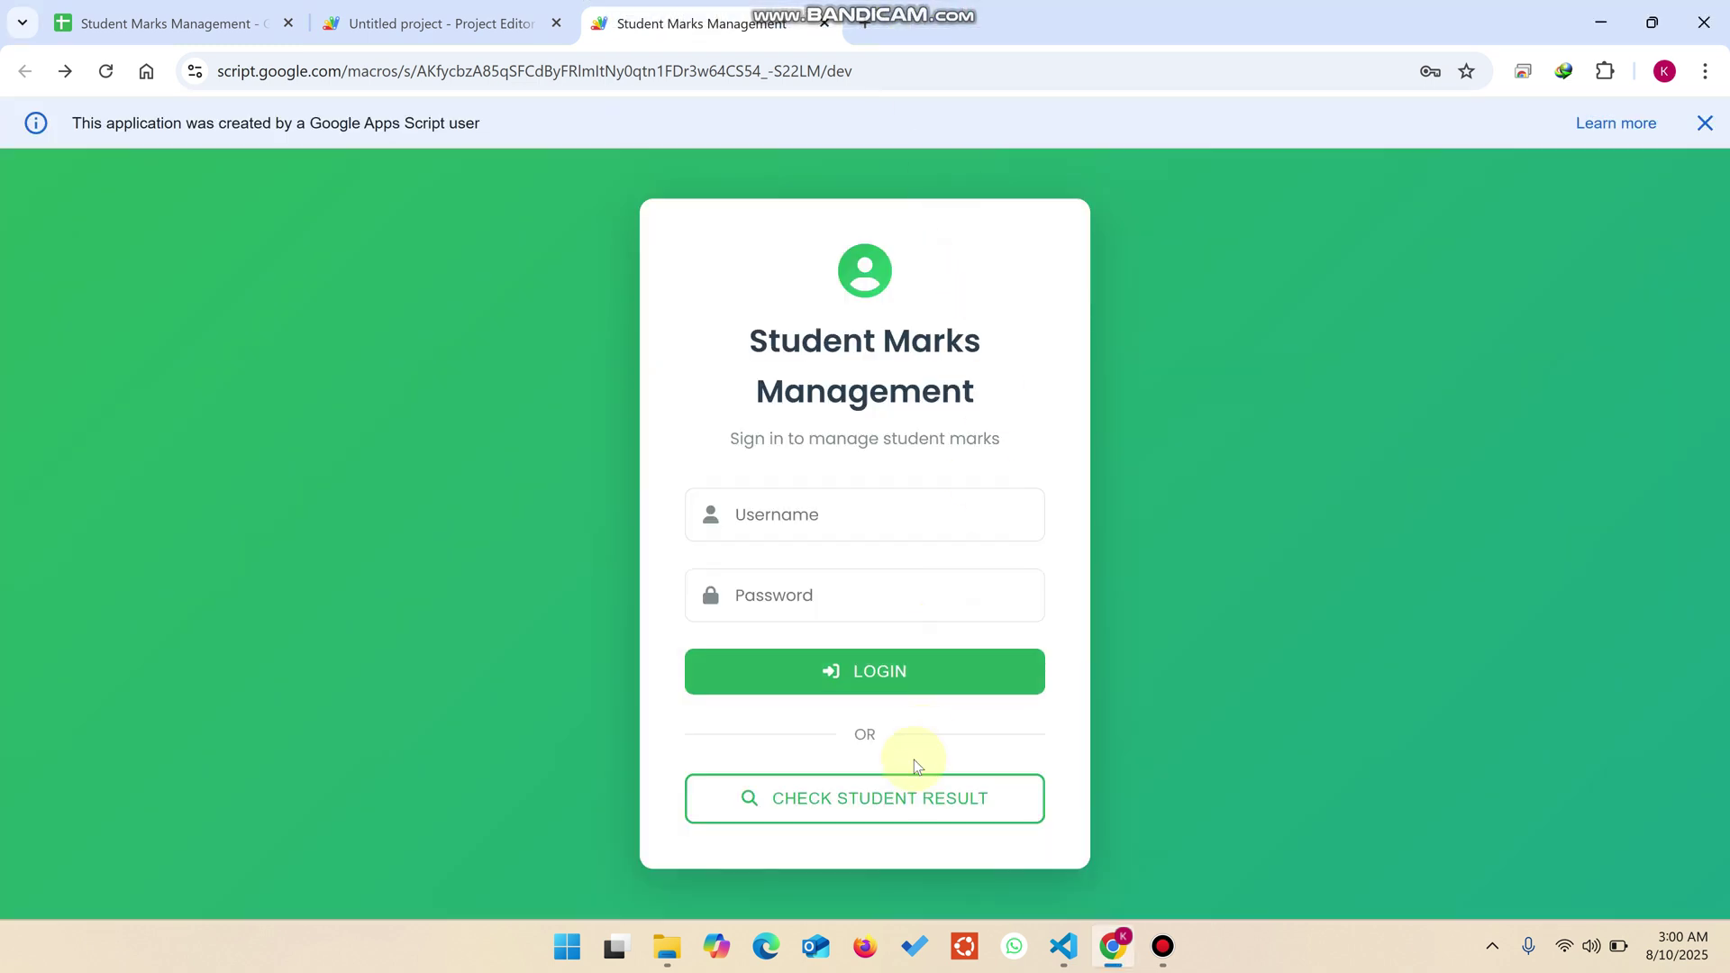
Review student 4001's report card (76.0% average, grade B), close it, and return to the Data sheet
{"action": "left_click", "coordinate": [895, 797]}
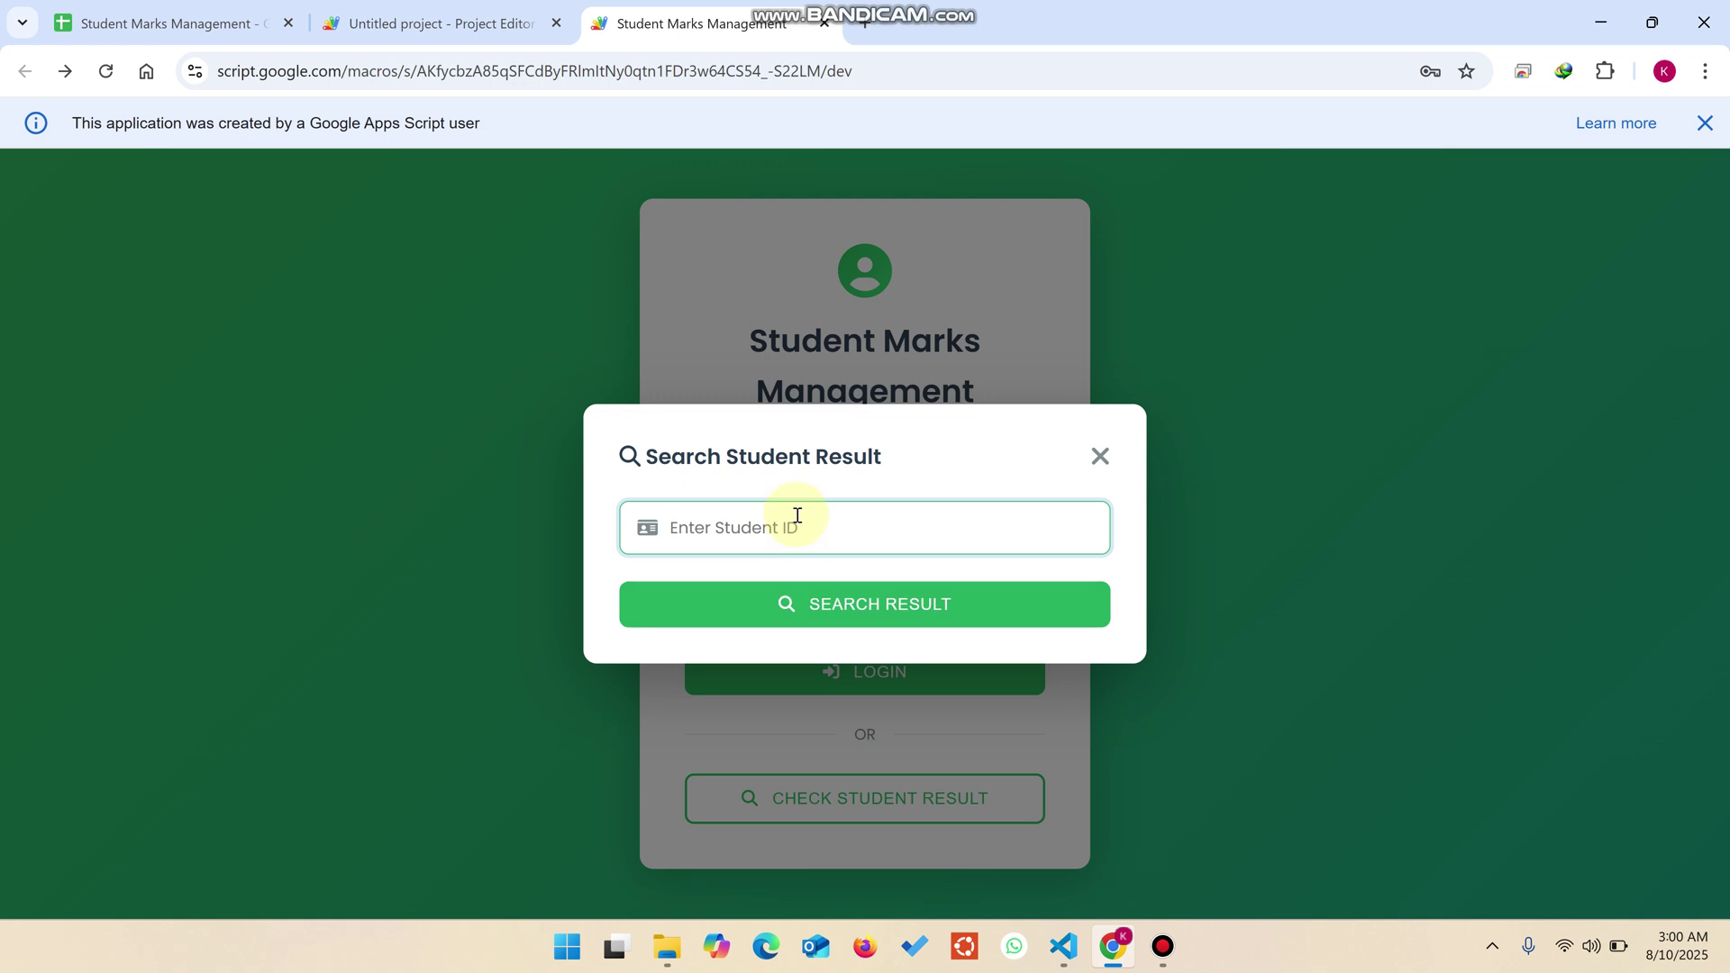
{"action": "type", "text": "4001"}
{"action": "left_click", "coordinate": [896, 603]}
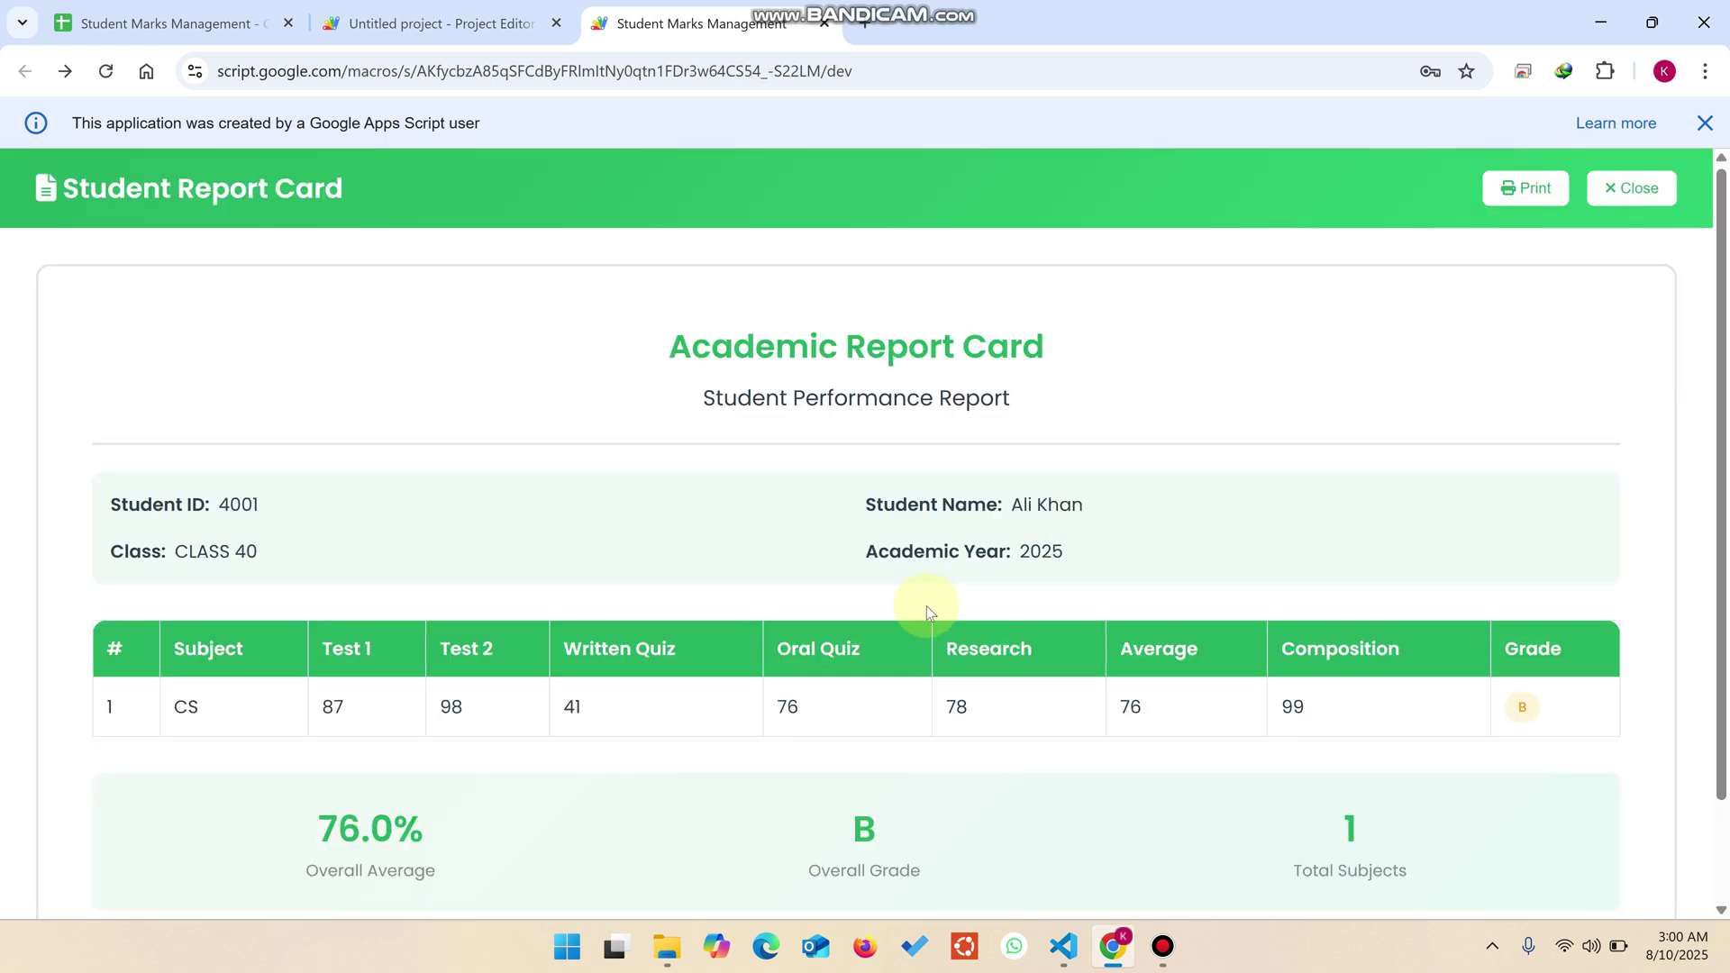
{"action": "scroll", "coordinate": [910, 541], "scroll_direction": "down", "scroll_amount": 2}
{"action": "scroll", "coordinate": [1009, 473], "scroll_direction": "up", "scroll_amount": 2}
{"action": "left_click_drag", "start_coordinate": [1059, 342], "coordinate": [613, 377]}
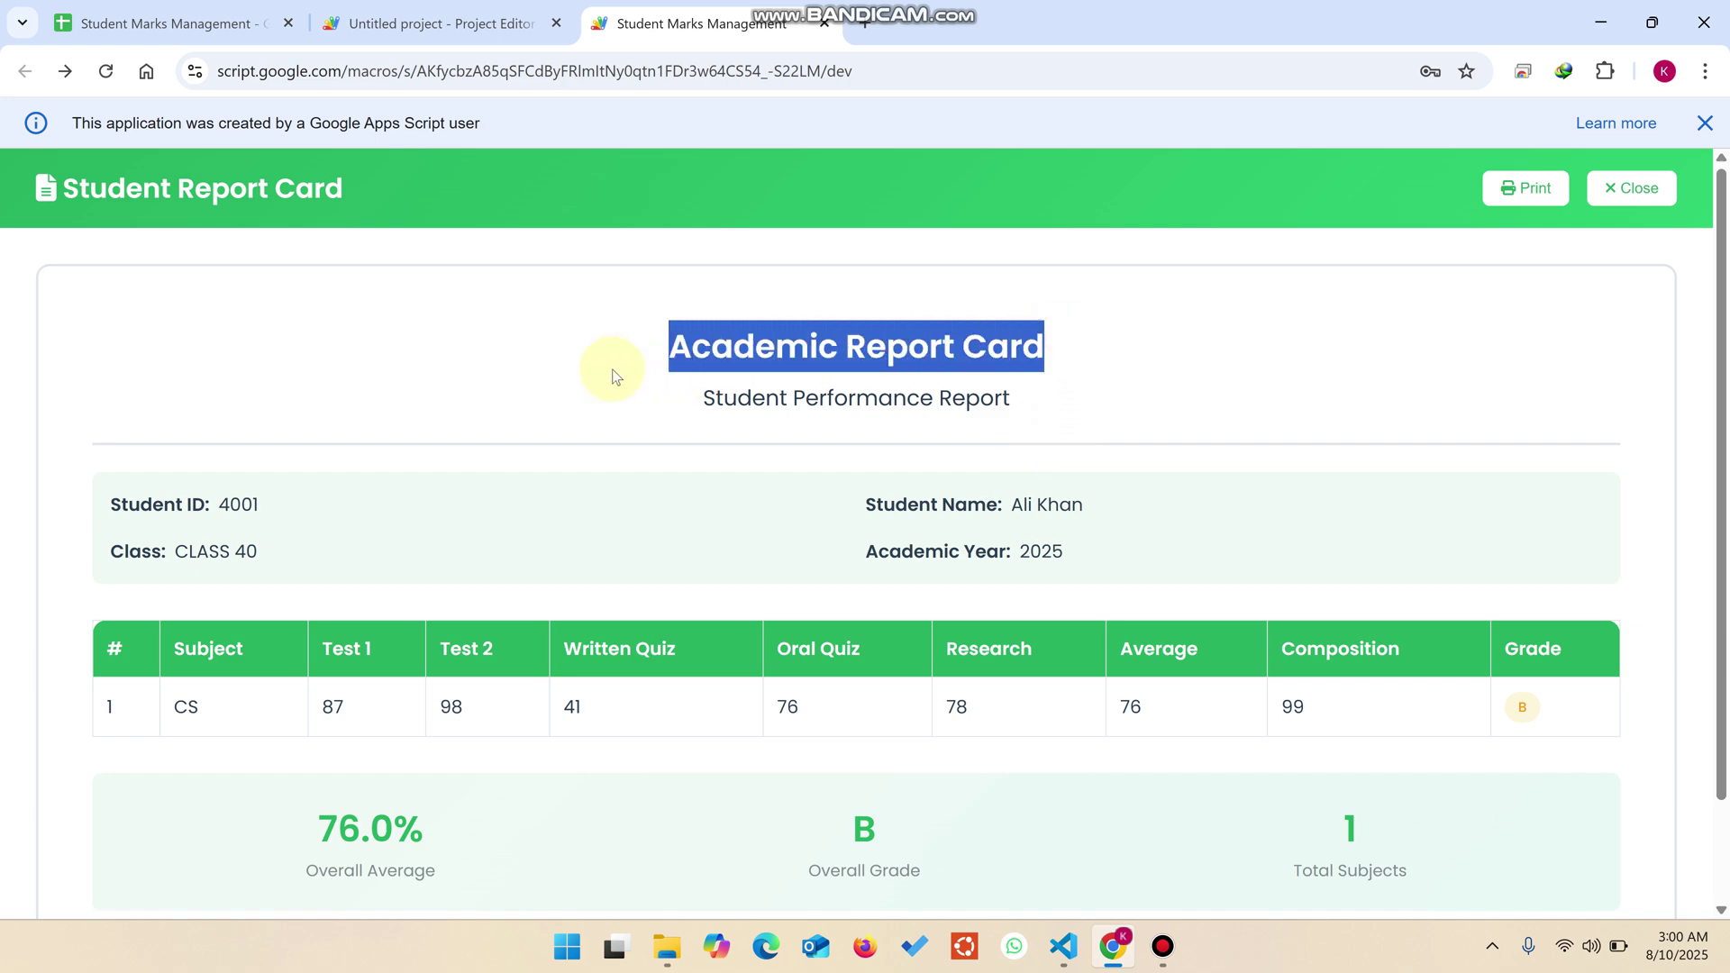
{"action": "scroll", "coordinate": [457, 657], "scroll_direction": "down", "scroll_amount": 2}
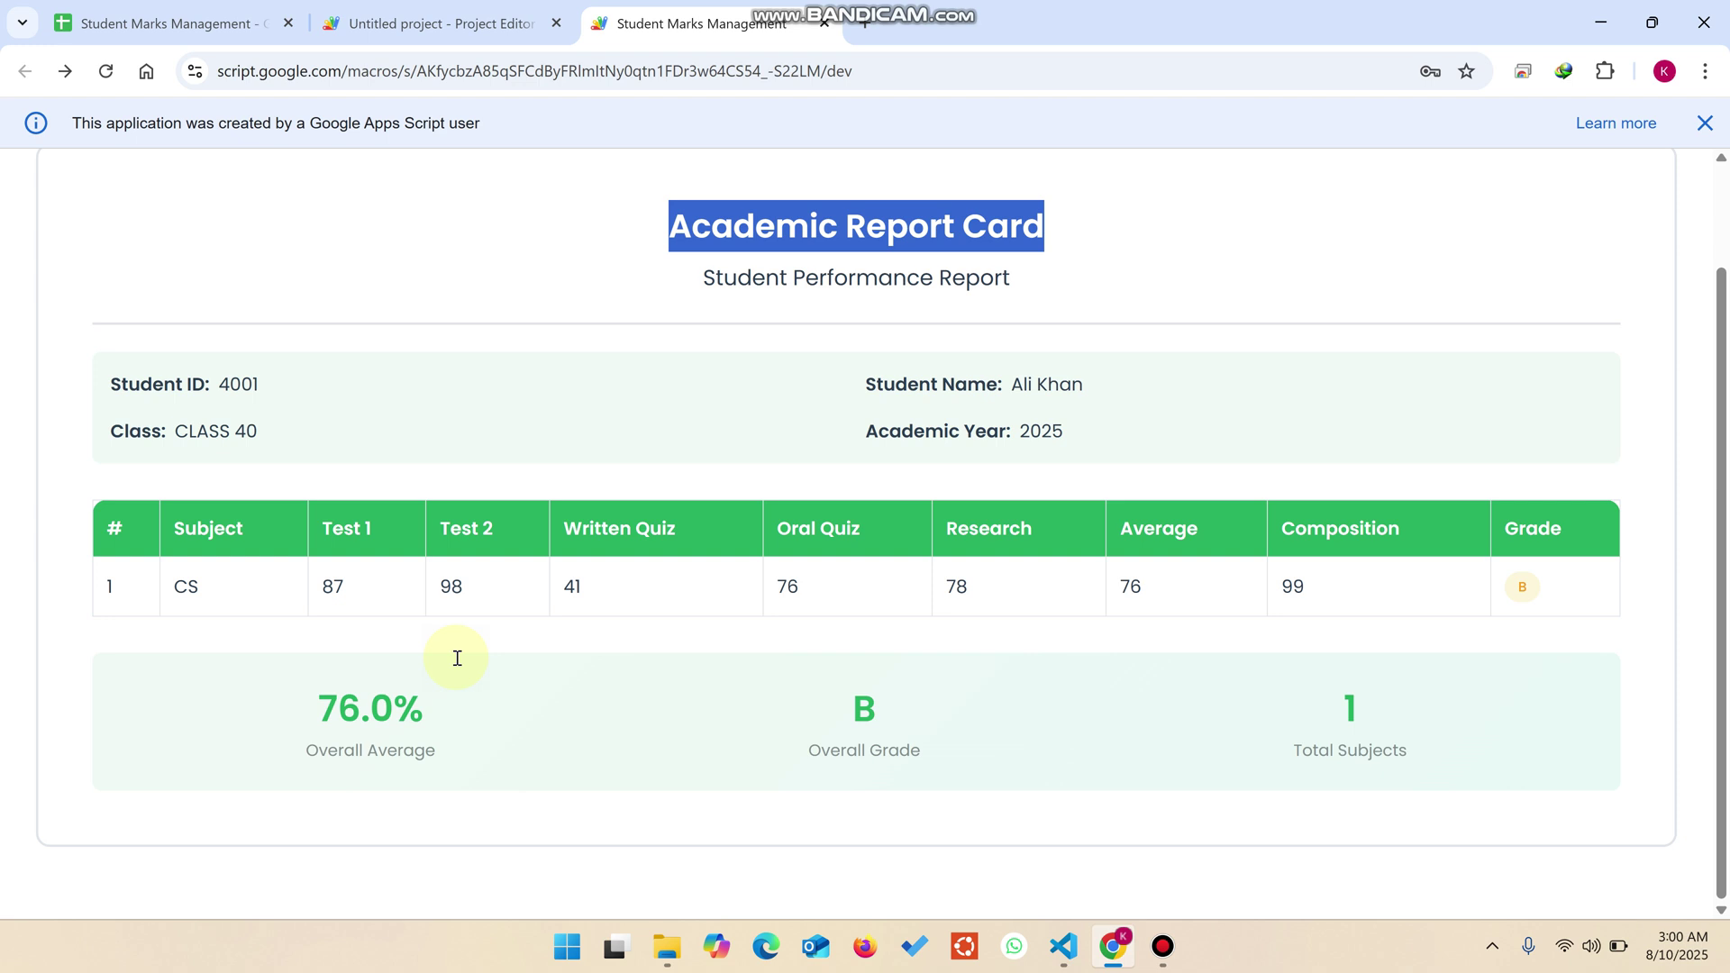
{"action": "left_click_drag", "start_coordinate": [1408, 757], "coordinate": [1301, 687]}
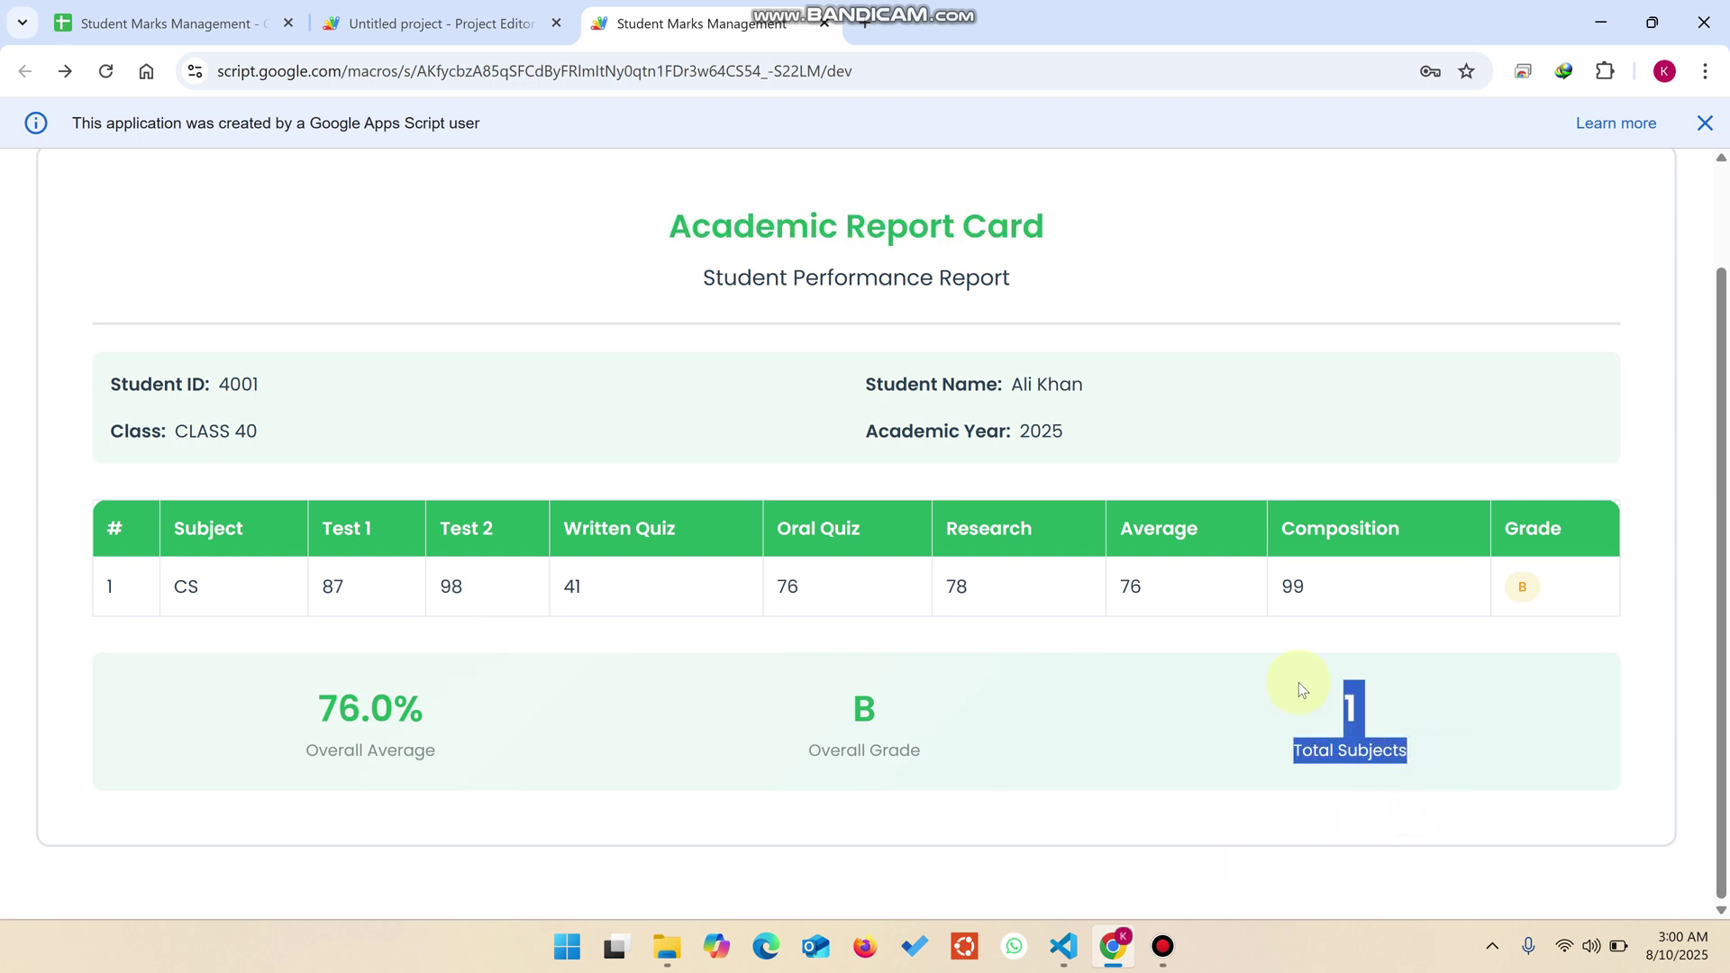
{"action": "scroll", "coordinate": [1262, 824], "scroll_direction": "up", "scroll_amount": 2}
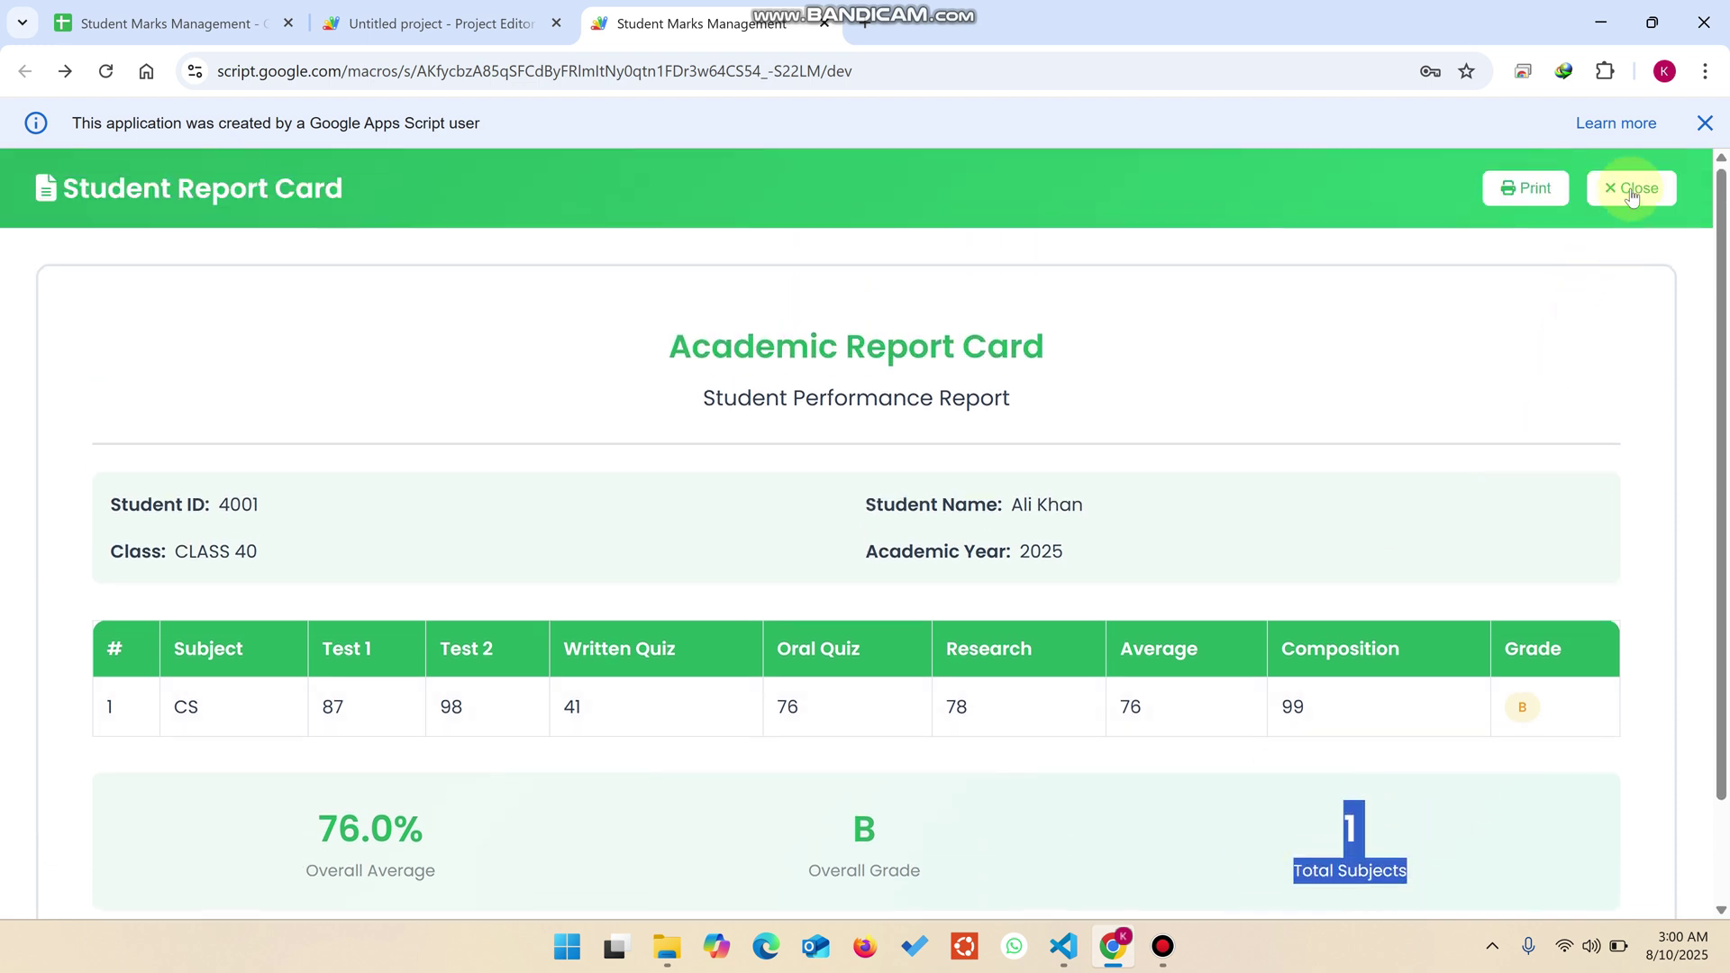
{"action": "left_click", "coordinate": [1631, 186]}
{"action": "left_click", "coordinate": [167, 23]}
Copy ID 1001 from A2 into A28 (English) and A36 (History)
{"action": "scroll", "coordinate": [214, 562], "scroll_direction": "up", "scroll_amount": 20}
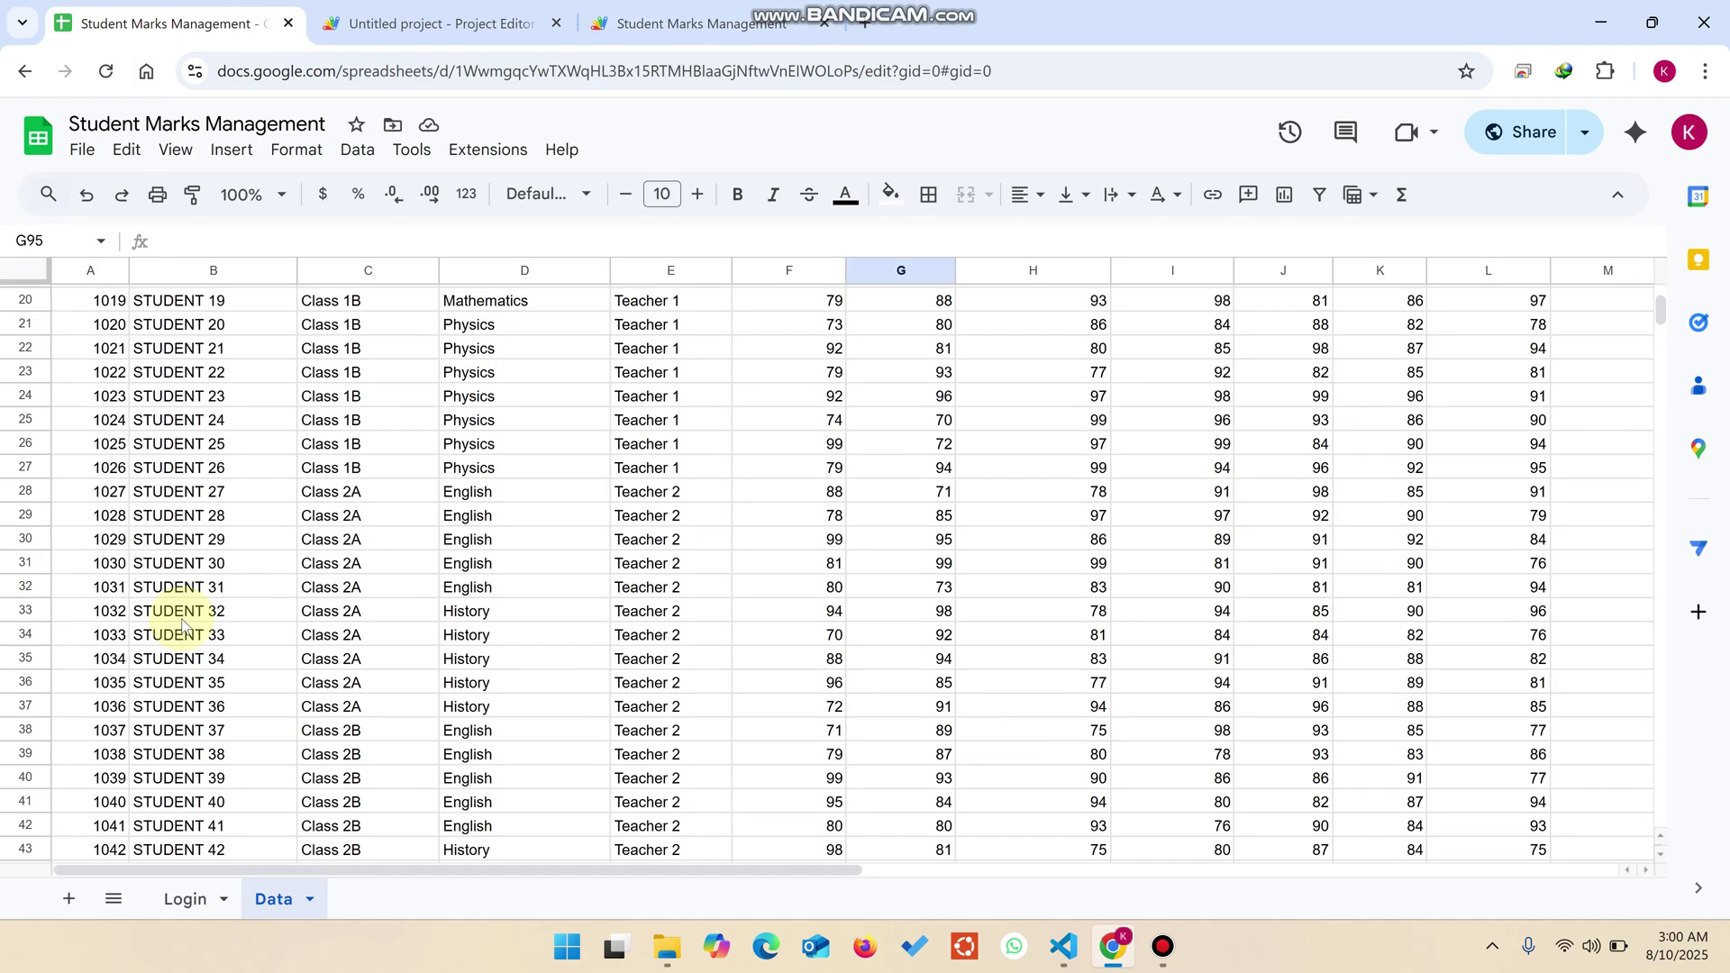
{"action": "left_click", "coordinate": [106, 327]}
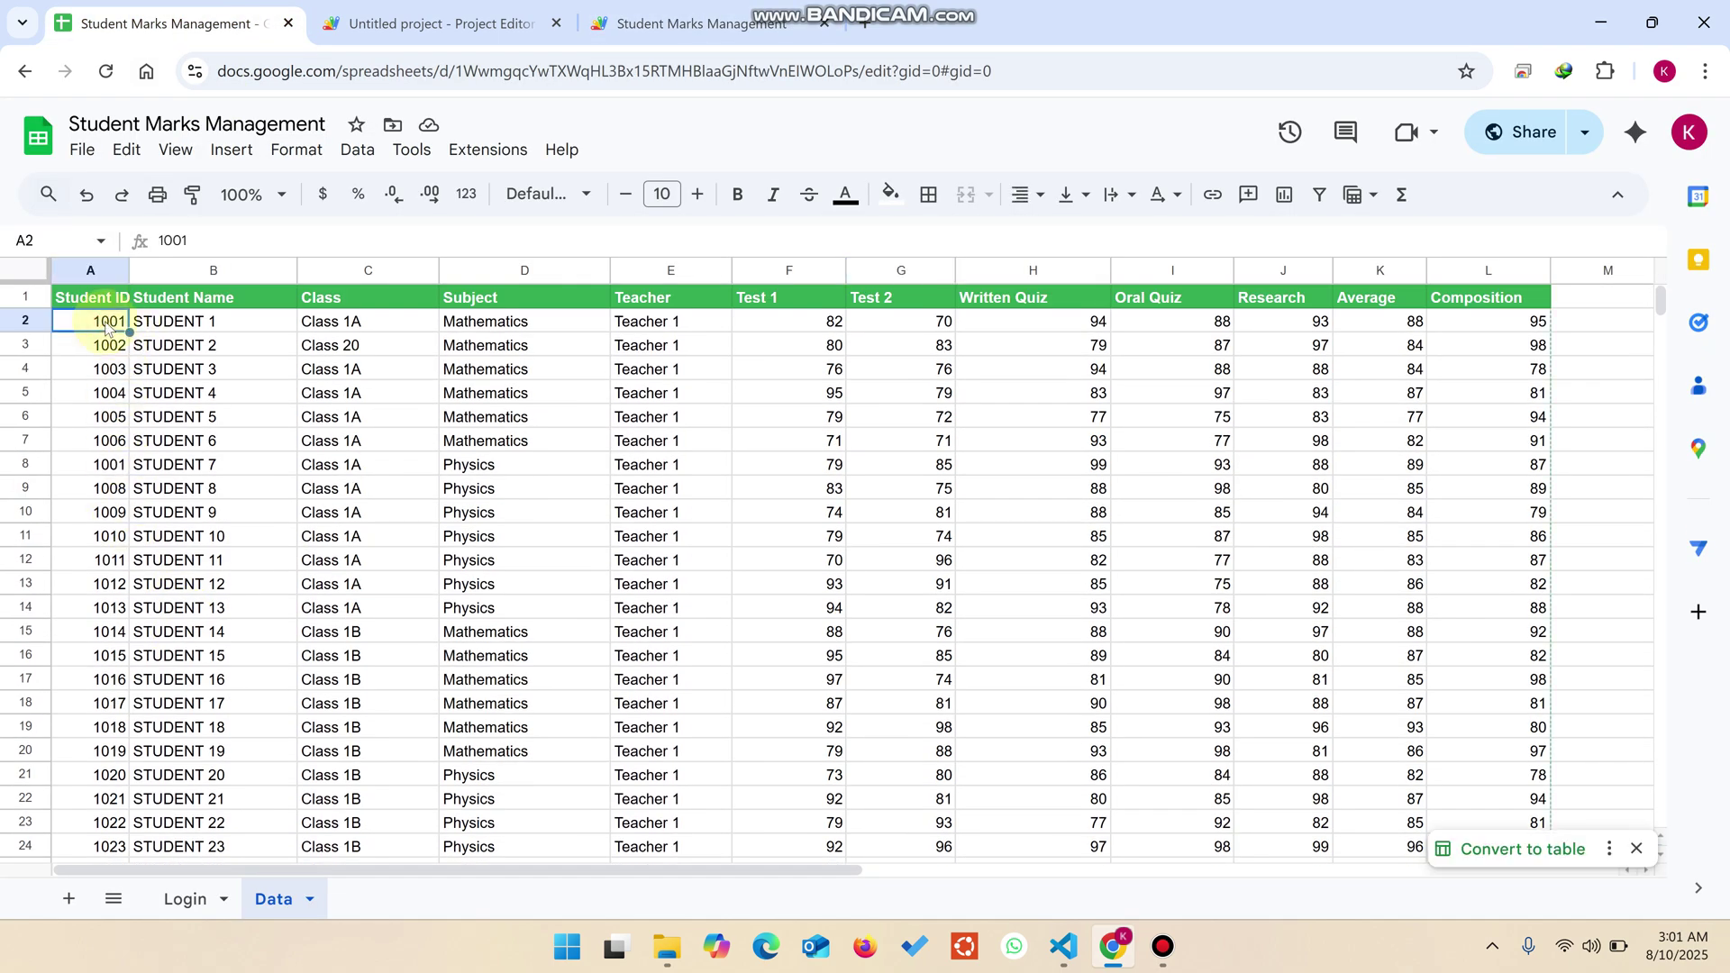
{"action": "key", "text": "ctrl+c"}
{"action": "left_click", "coordinate": [506, 323]}
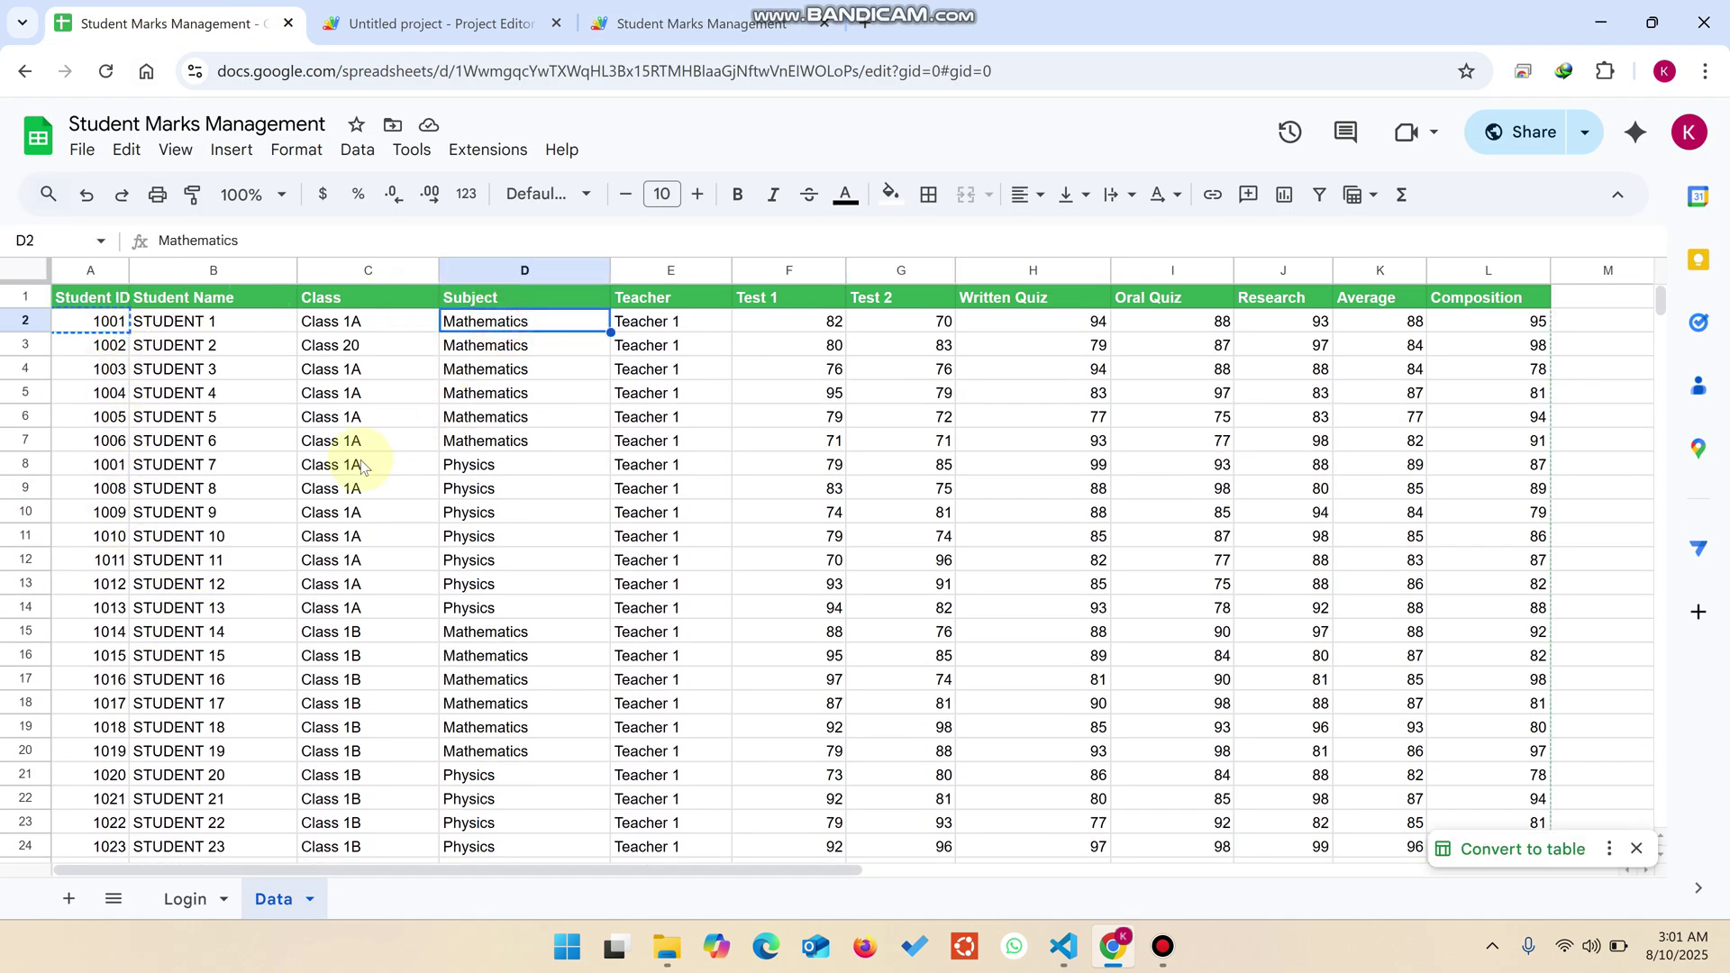
{"action": "left_click", "coordinate": [469, 466]}
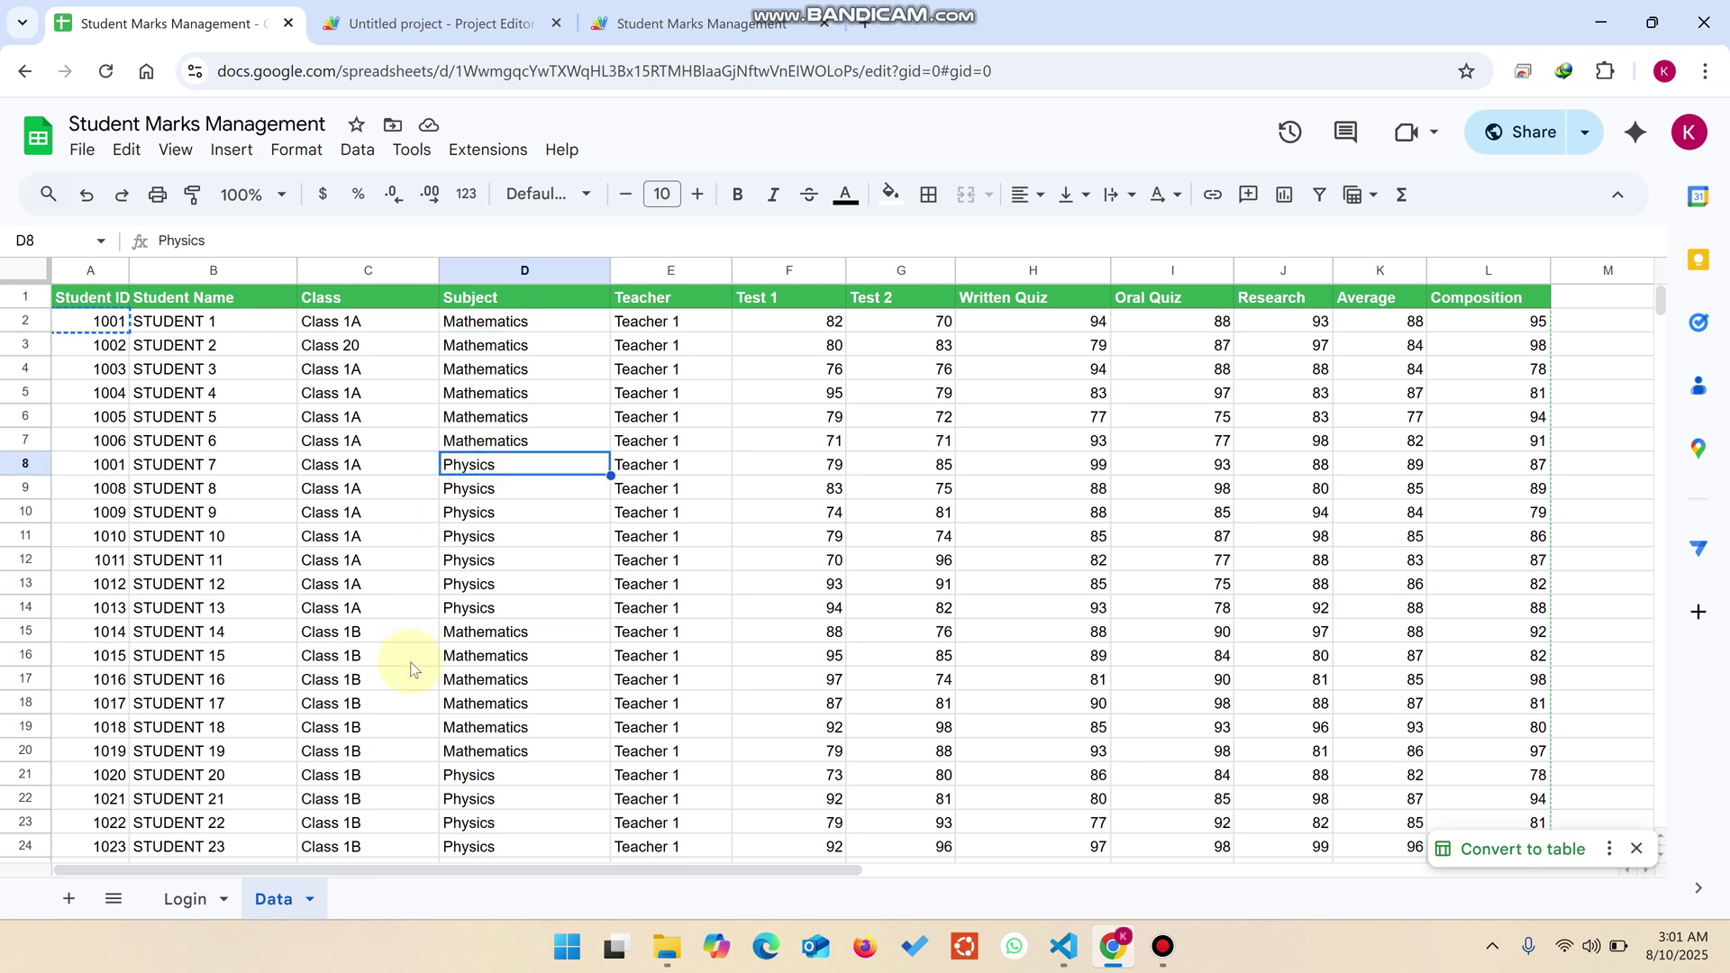
{"action": "scroll", "coordinate": [441, 690], "scroll_direction": "down", "scroll_amount": 5}
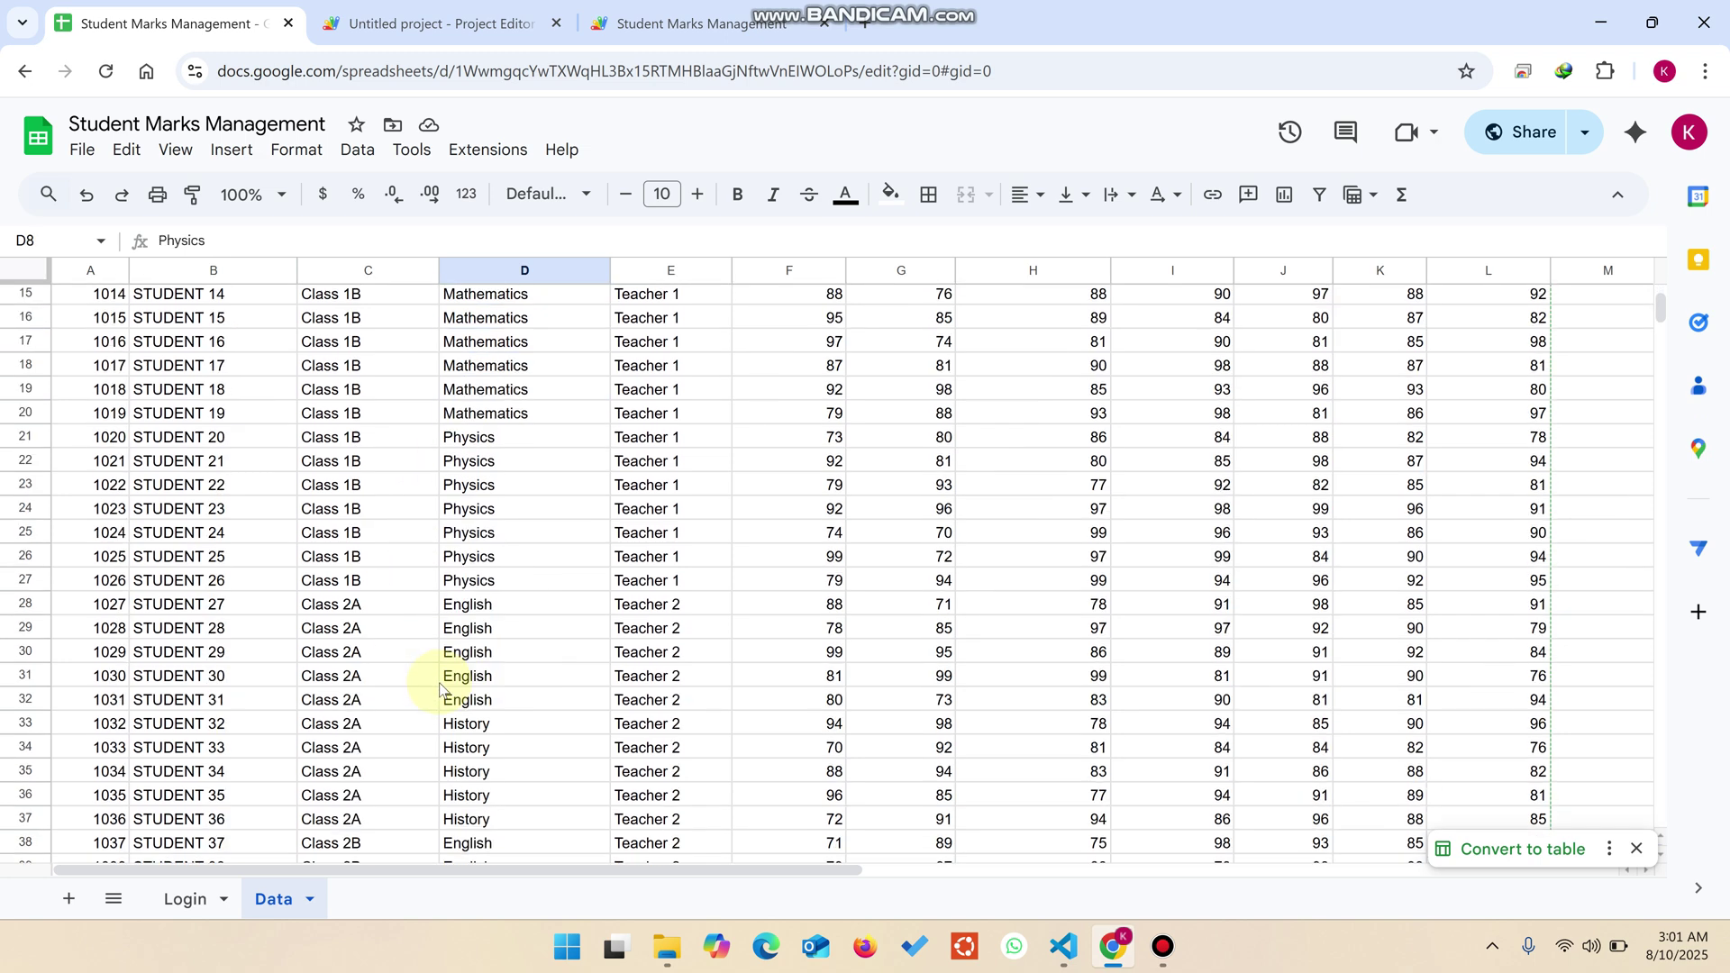
{"action": "left_click", "coordinate": [116, 610]}
{"action": "key", "text": "ctrl+v"}
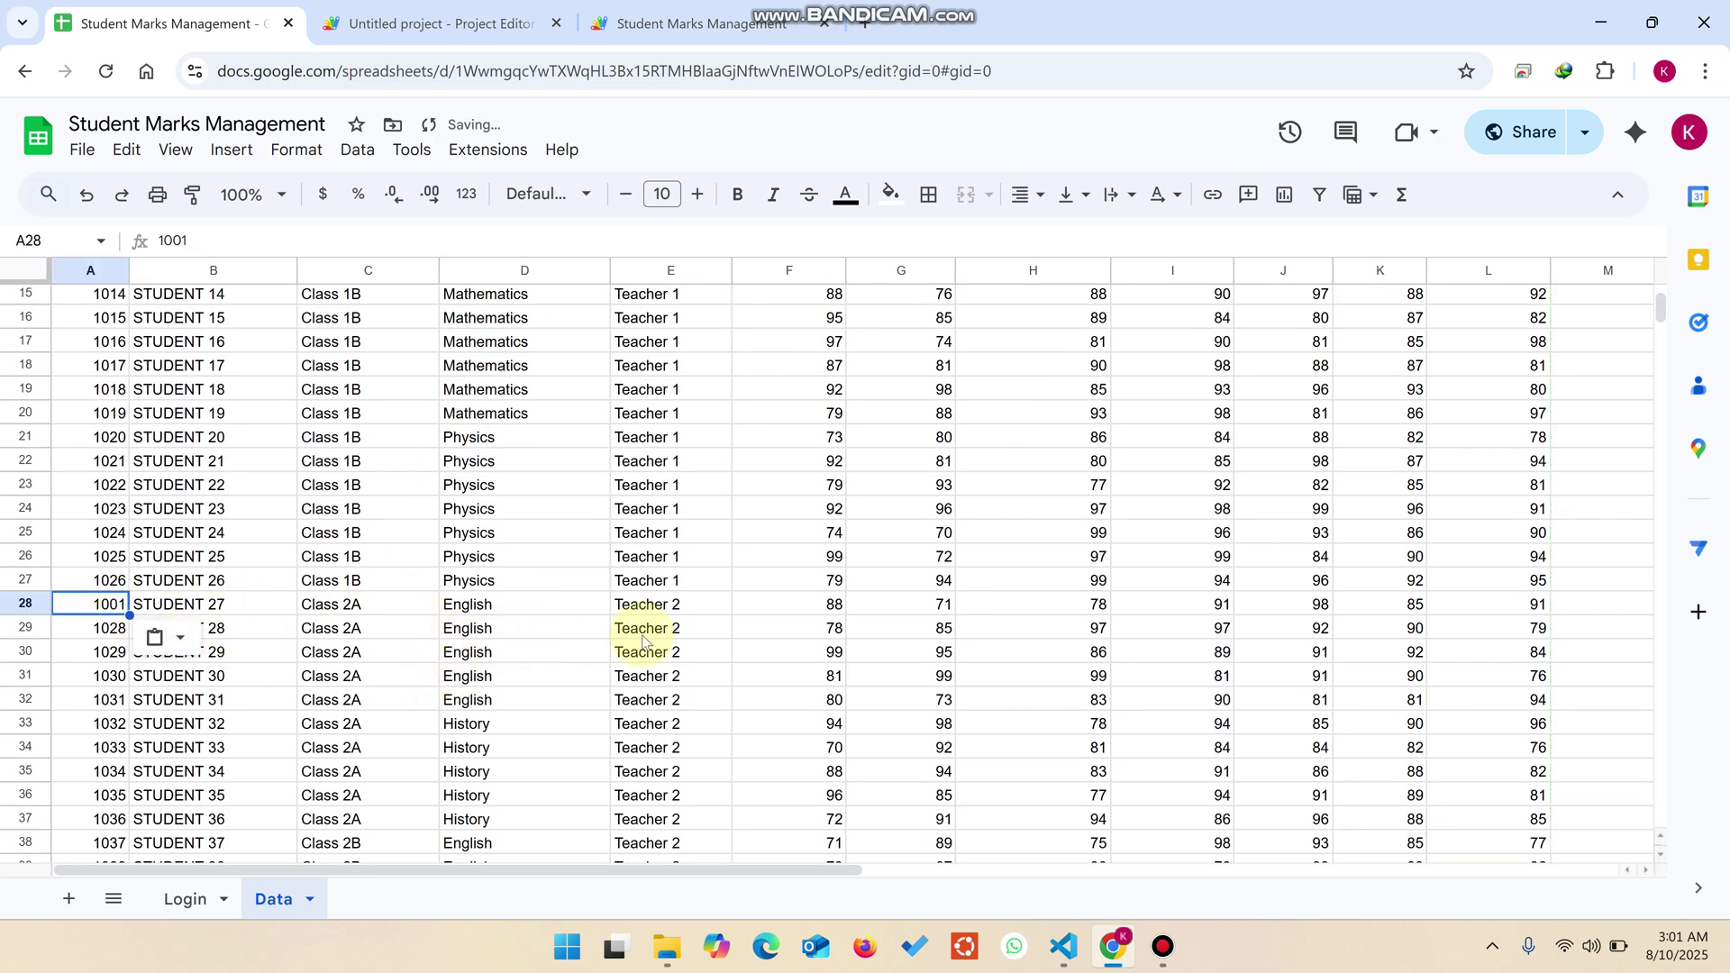
{"action": "scroll", "coordinate": [626, 645], "scroll_direction": "down", "scroll_amount": 5}
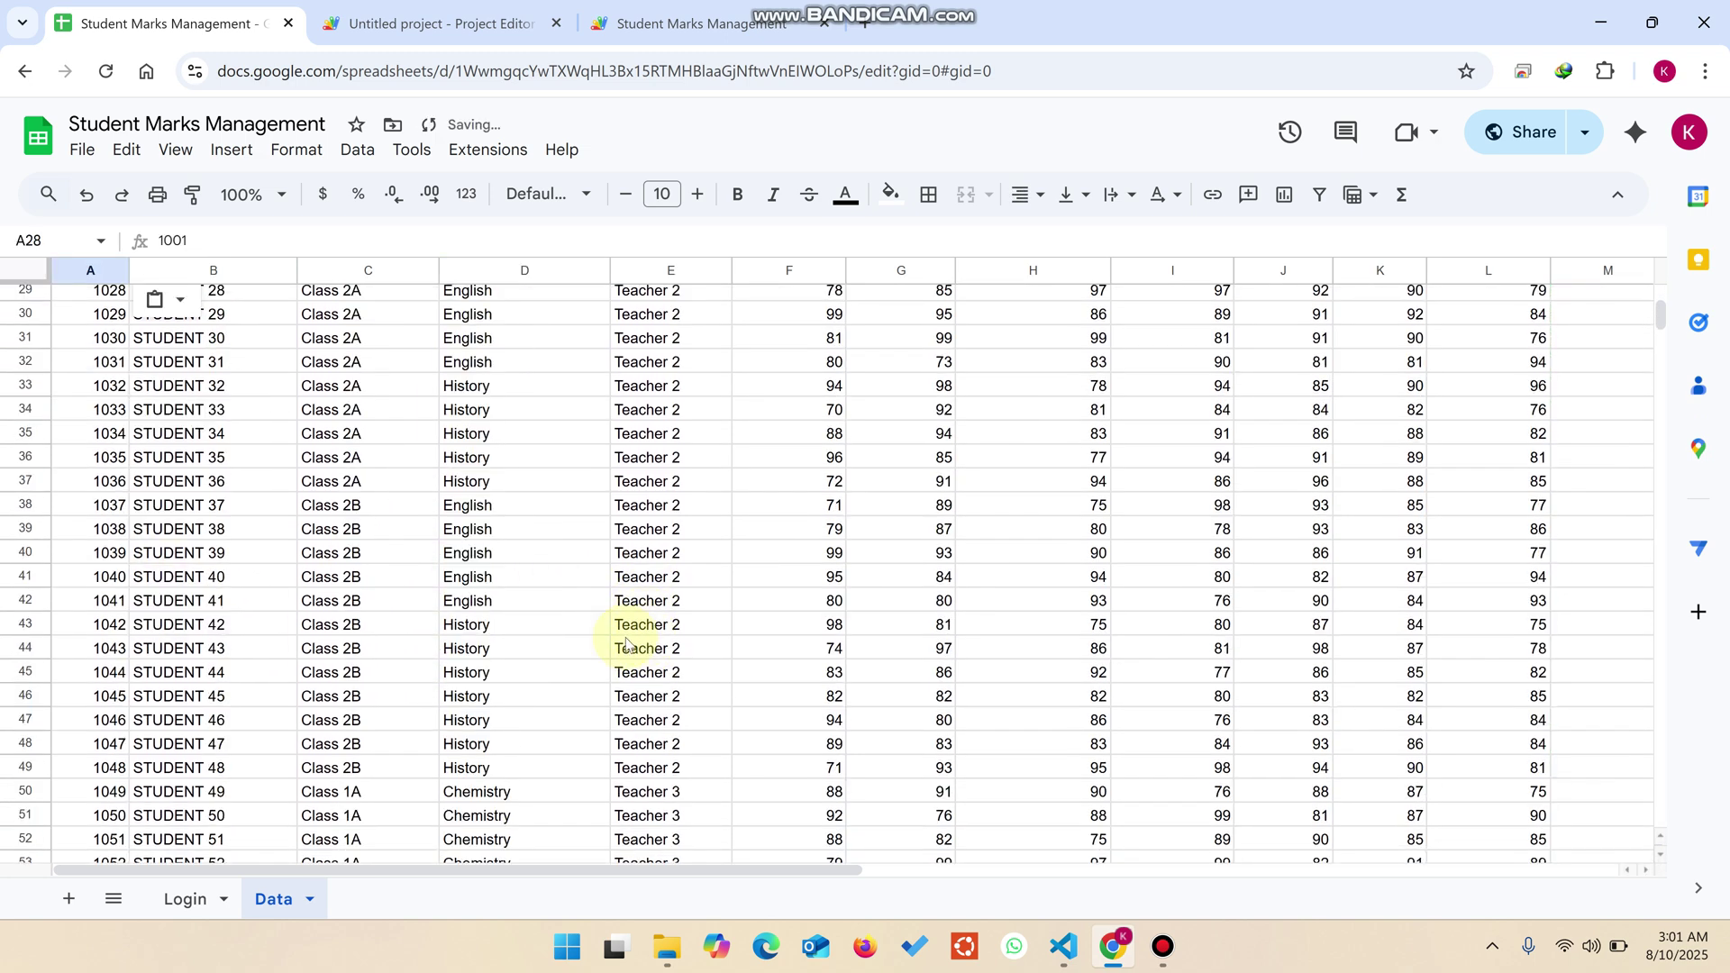
{"action": "left_click", "coordinate": [117, 458]}
{"action": "key", "text": "ctrl+v"}
Paste ID 1001 into A50 (Chemistry) and A76 (Biology), then go back to the web app
{"action": "scroll", "coordinate": [477, 648], "scroll_direction": "down", "scroll_amount": 3}
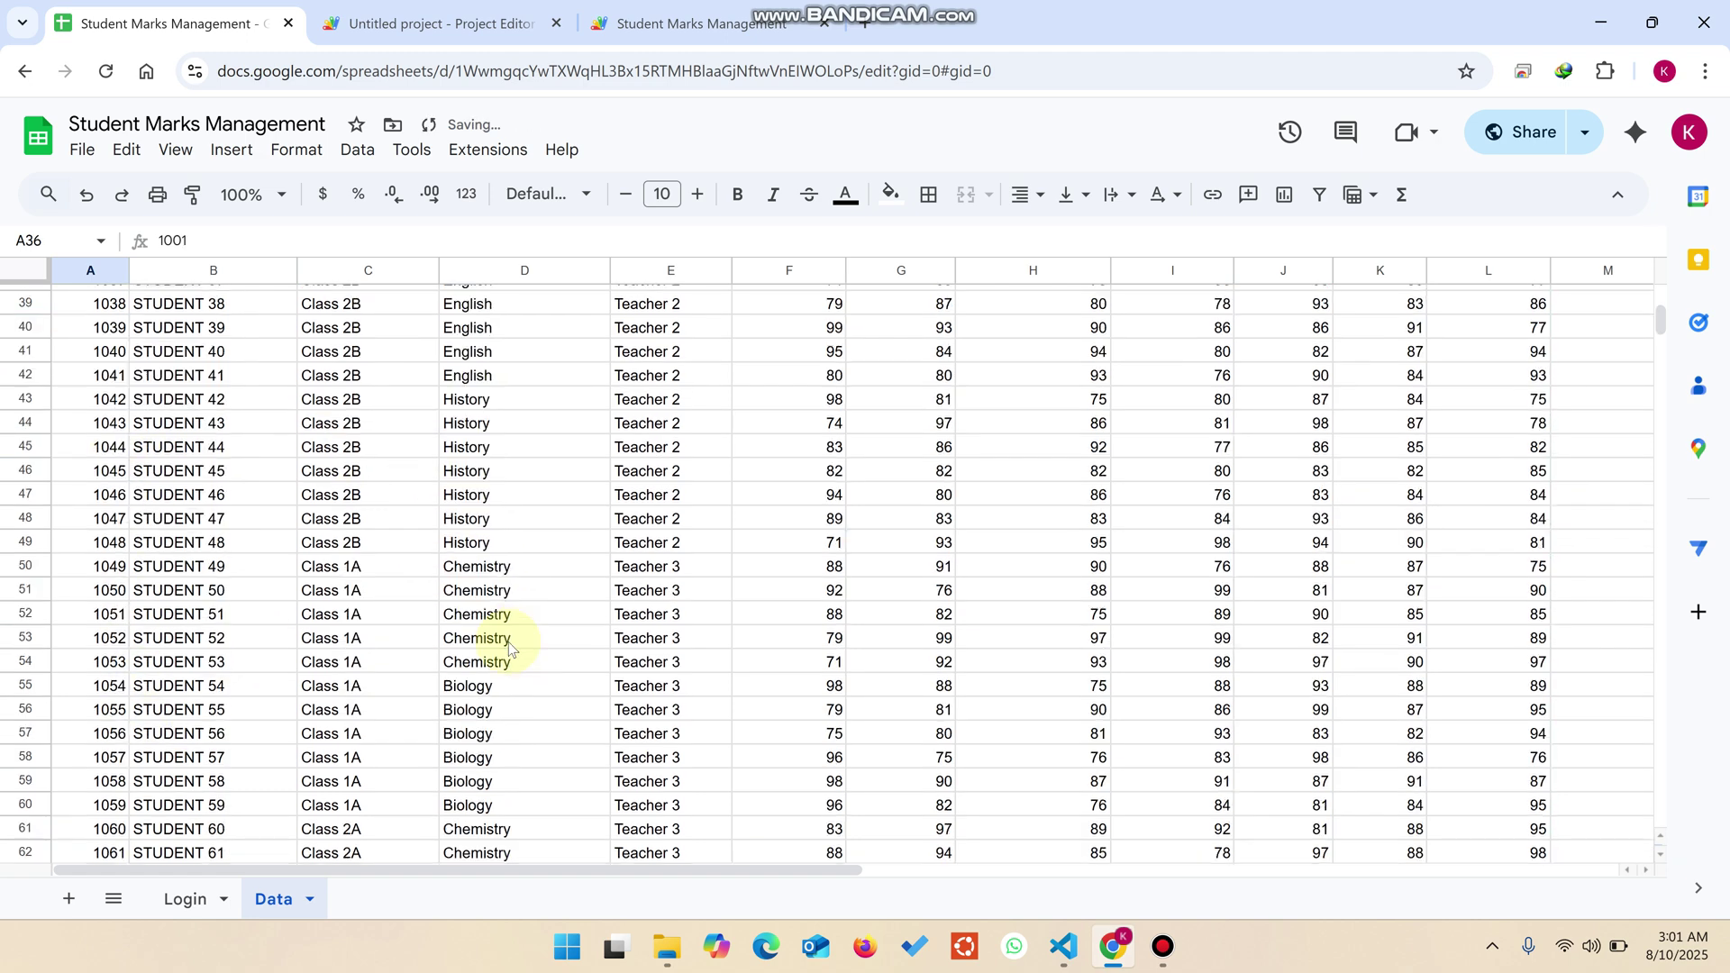
{"action": "left_click", "coordinate": [107, 567]}
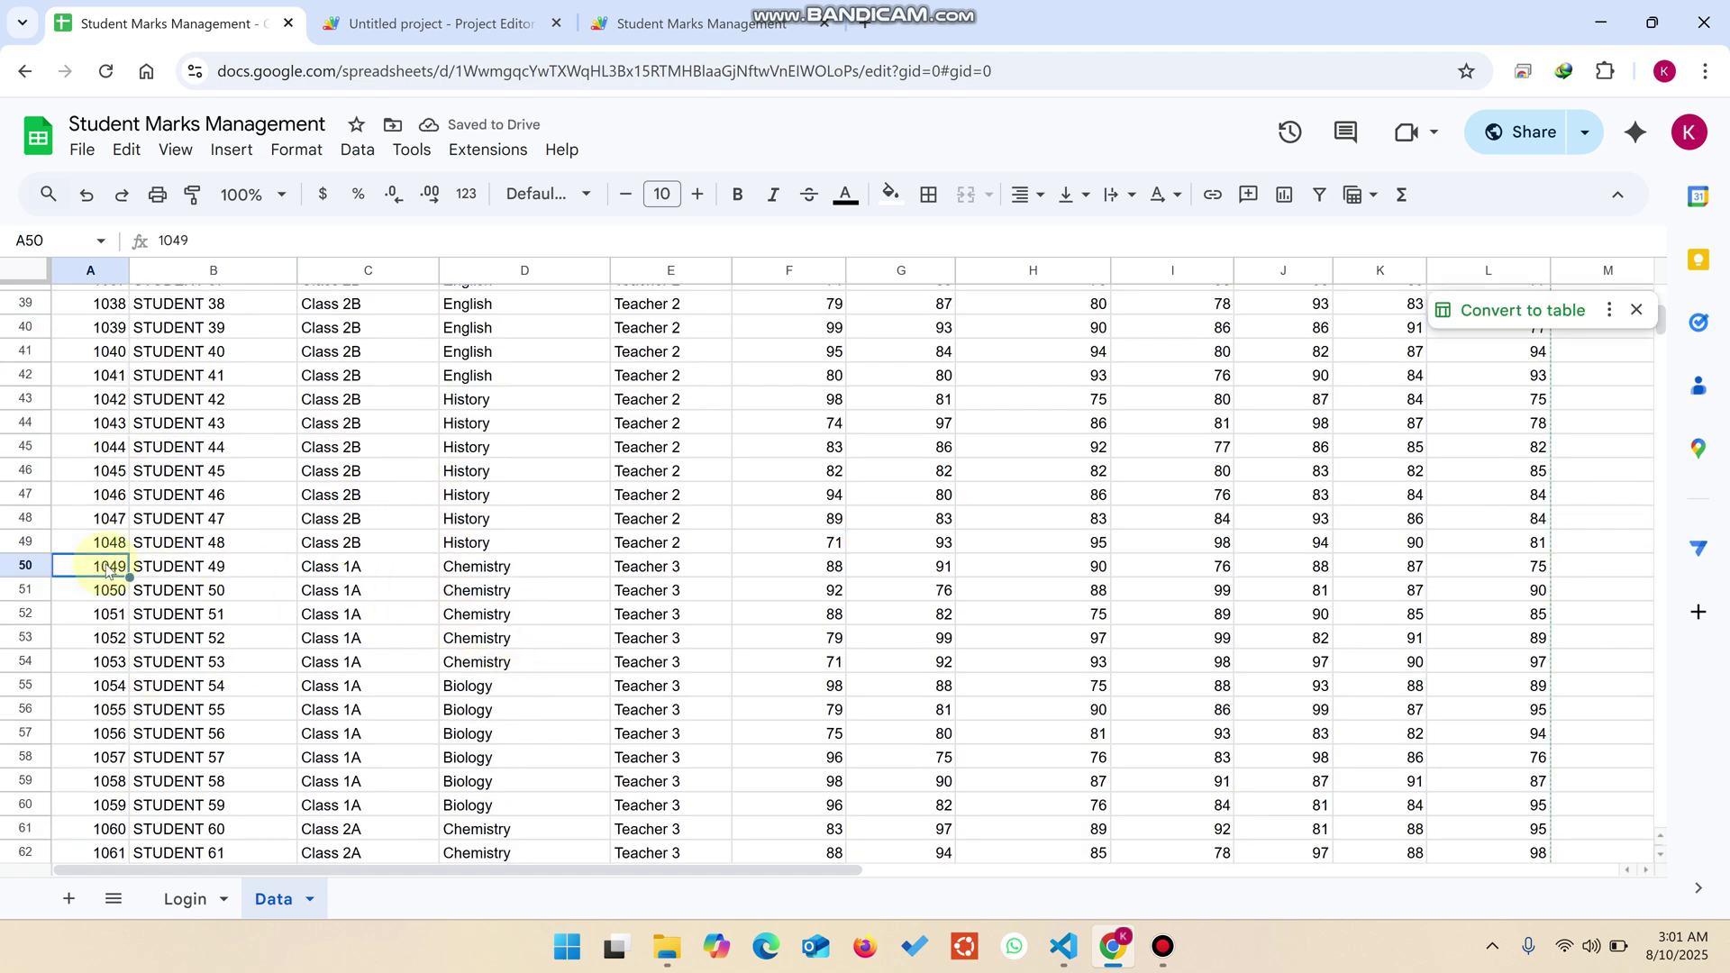
{"action": "type", "text": "1001"}
{"action": "scroll", "coordinate": [514, 725], "scroll_direction": "down", "scroll_amount": 6}
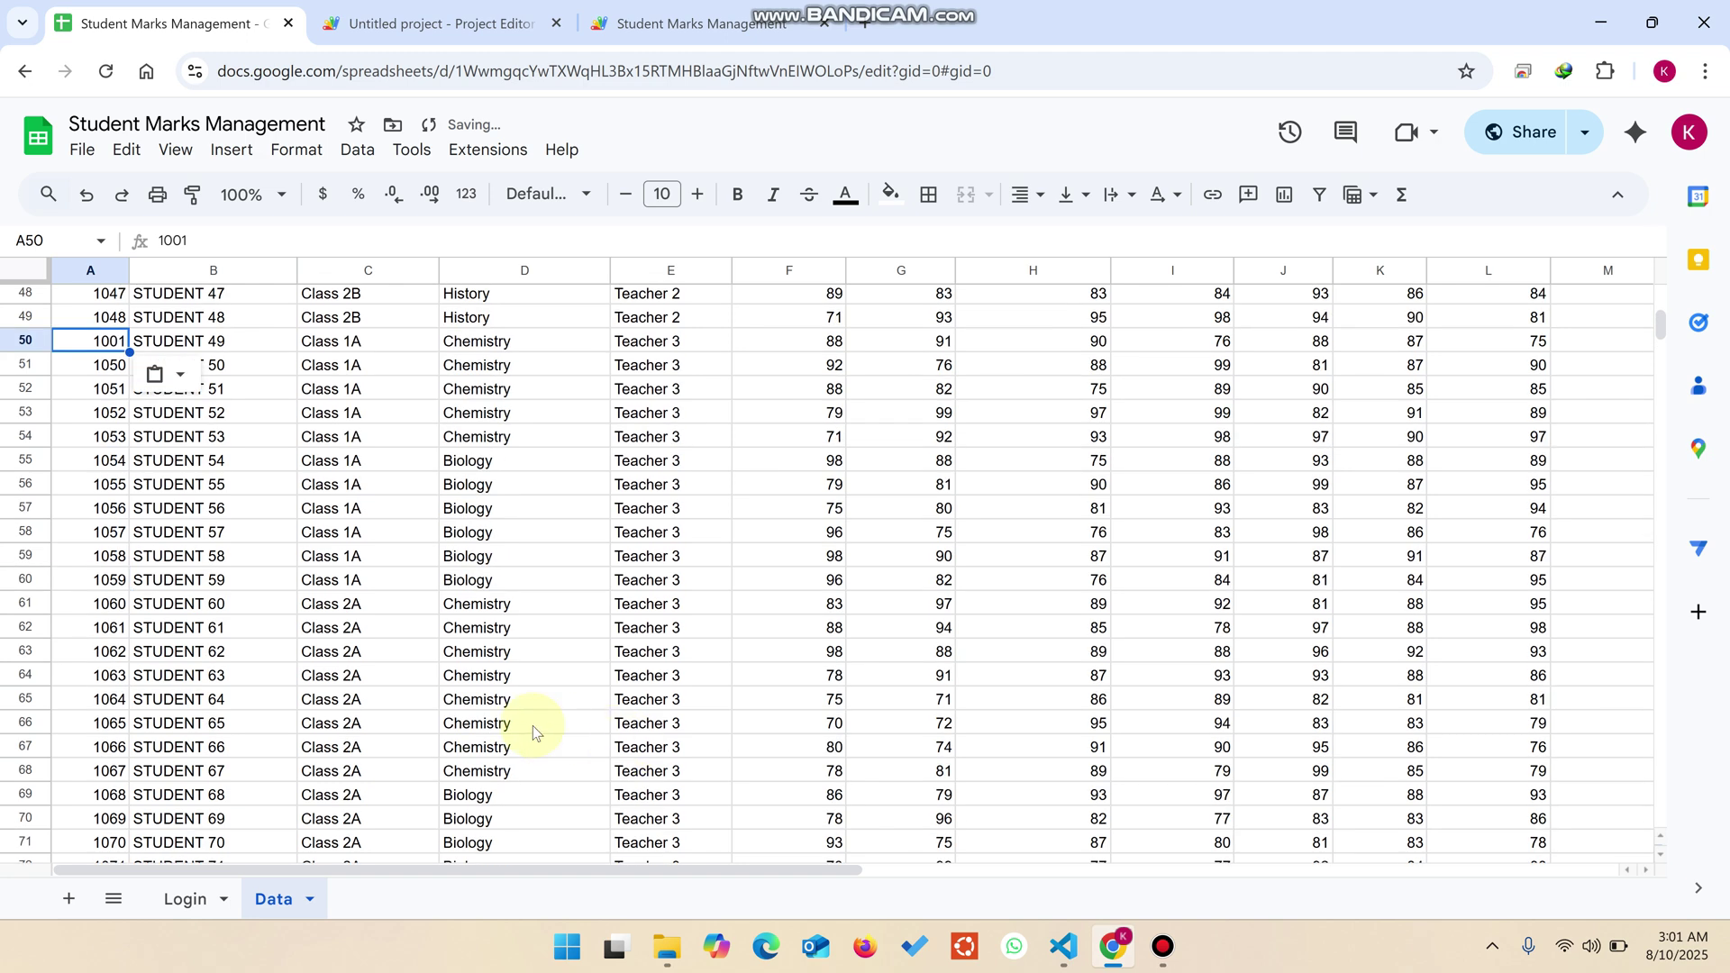
{"action": "scroll", "coordinate": [496, 748], "scroll_direction": "down", "scroll_amount": 1}
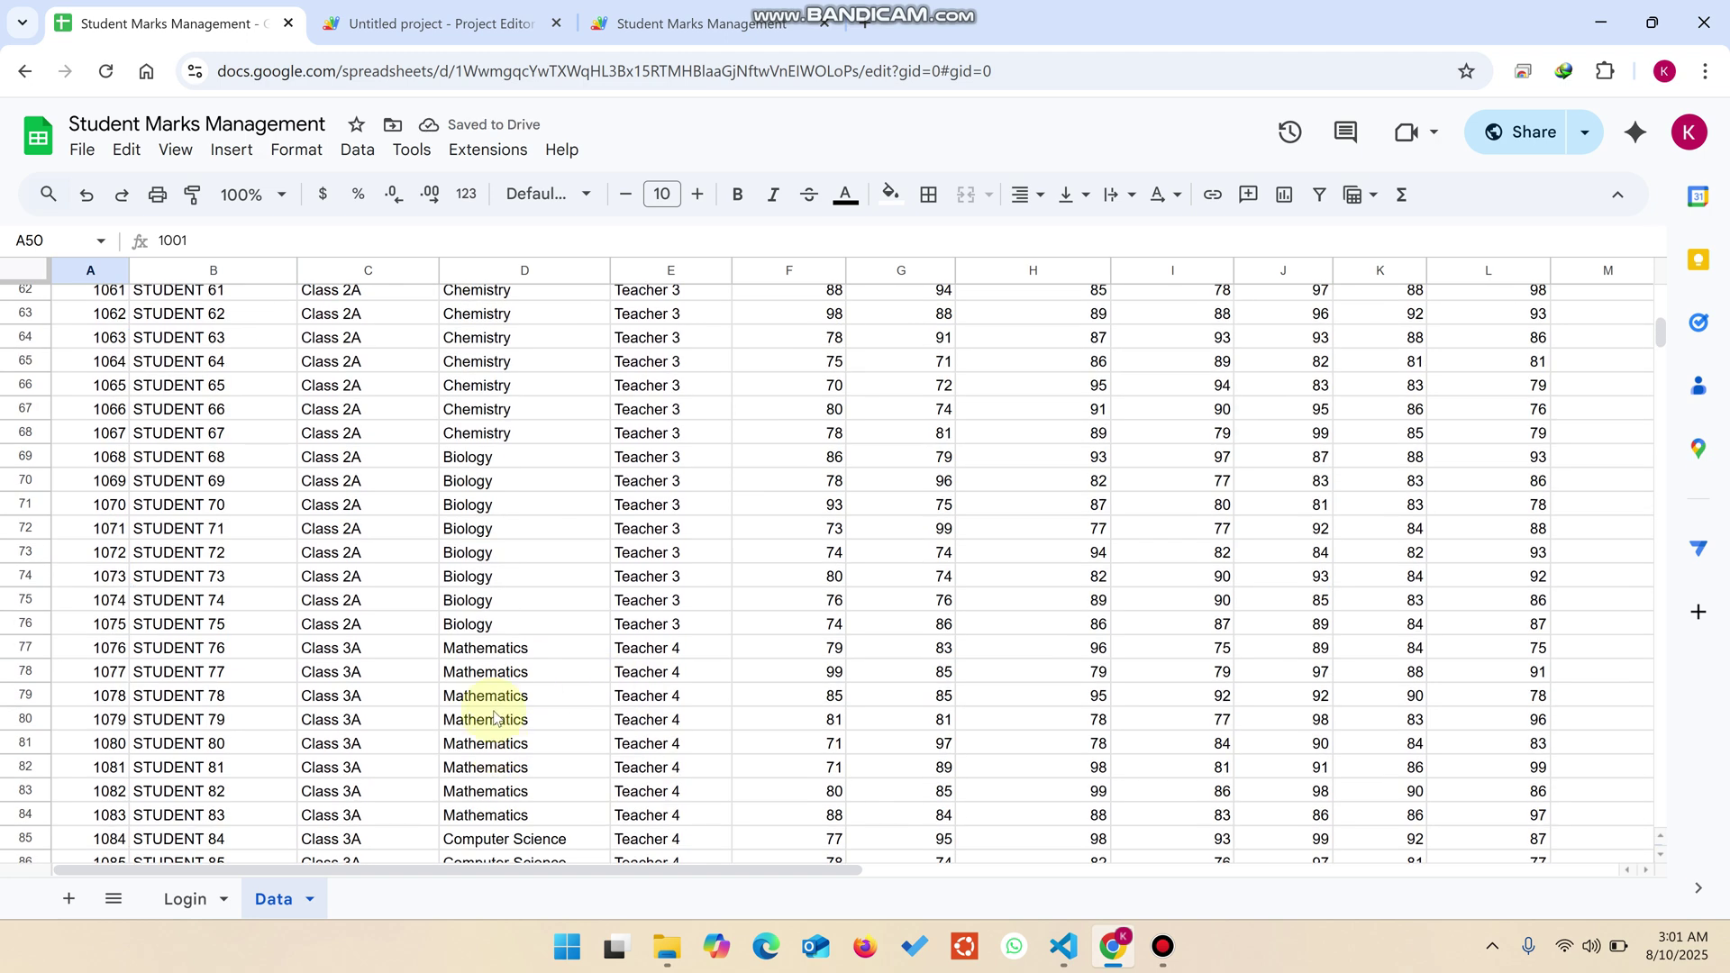
{"action": "left_click", "coordinate": [109, 631]}
{"action": "key", "text": "ctrl+v"}
{"action": "left_click", "coordinate": [478, 671]}
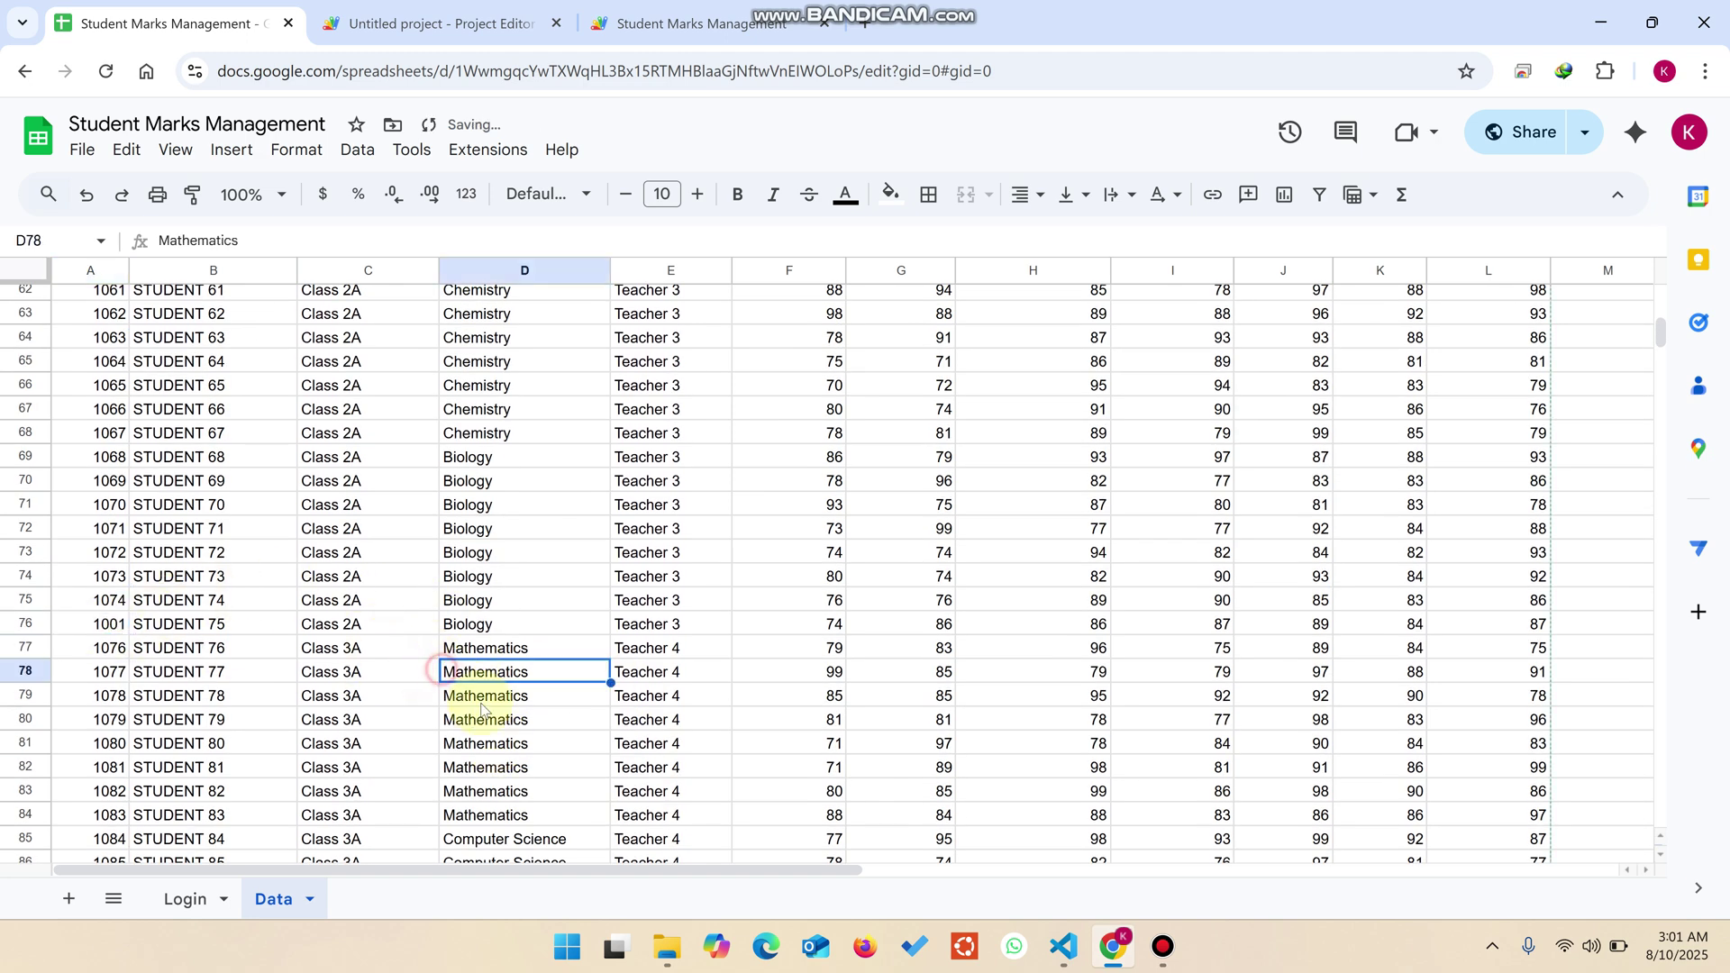
{"action": "left_click", "coordinate": [690, 23]}
{"action": "left_click", "coordinate": [811, 793]}
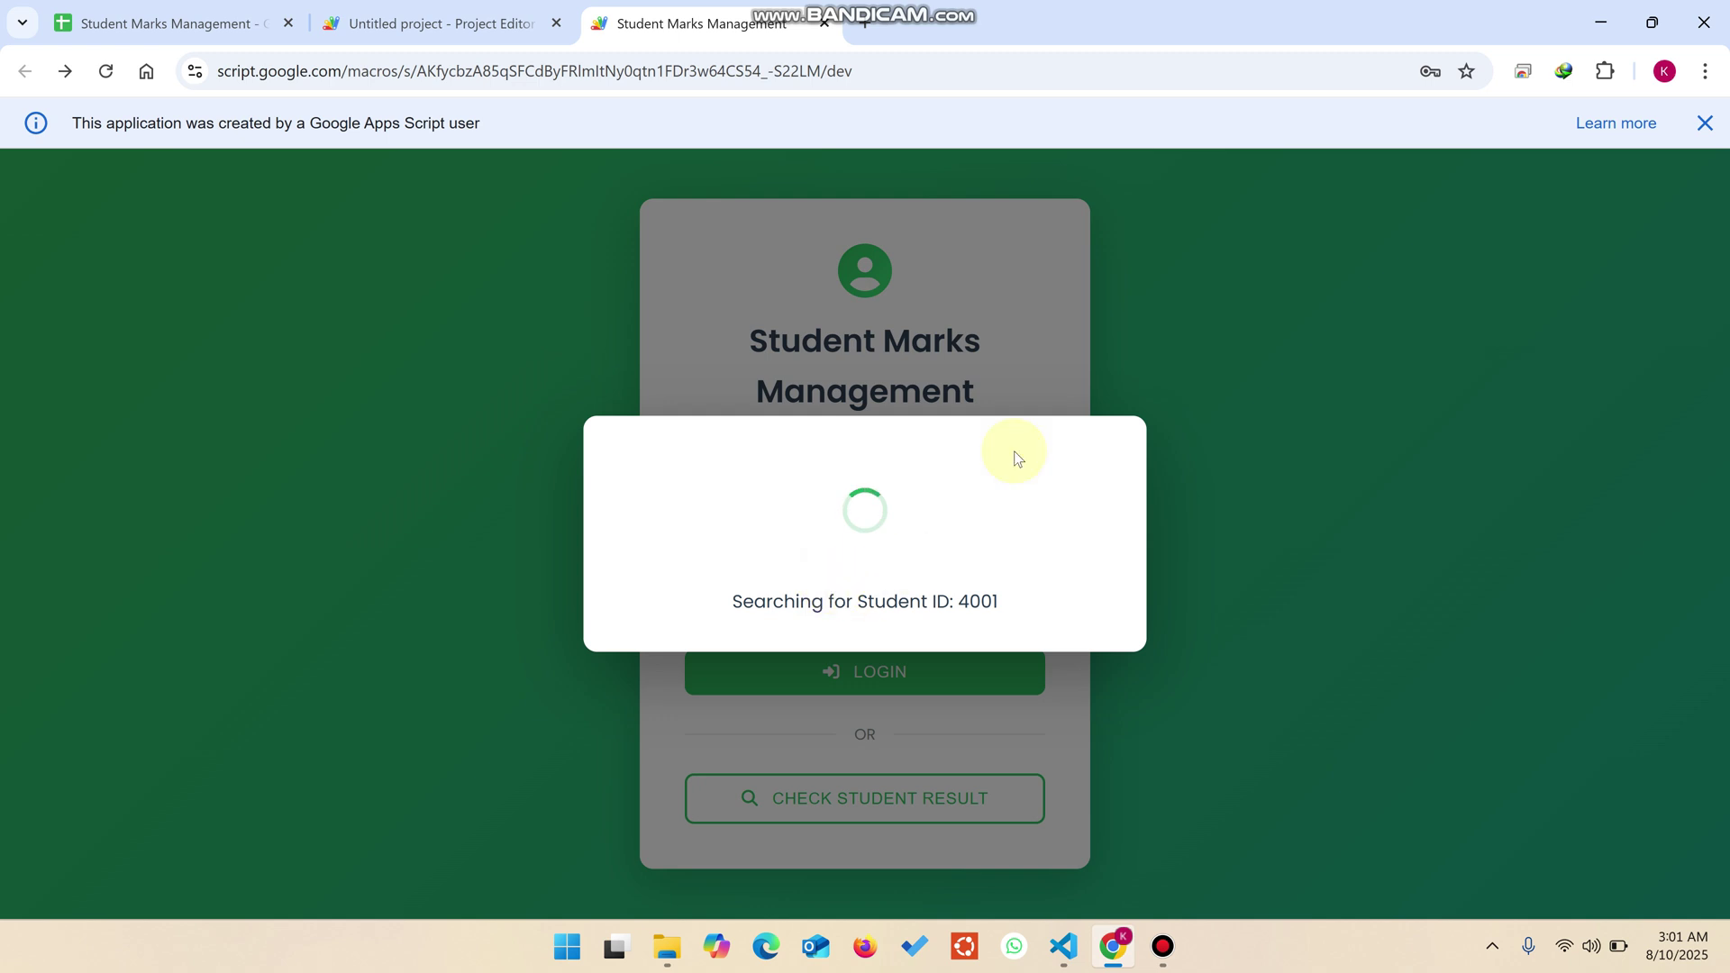
Reload the app, pull up student 1001's report card (six subjects, 87.0%, grade A), and open its print preview
{"action": "left_click", "coordinate": [97, 80]}
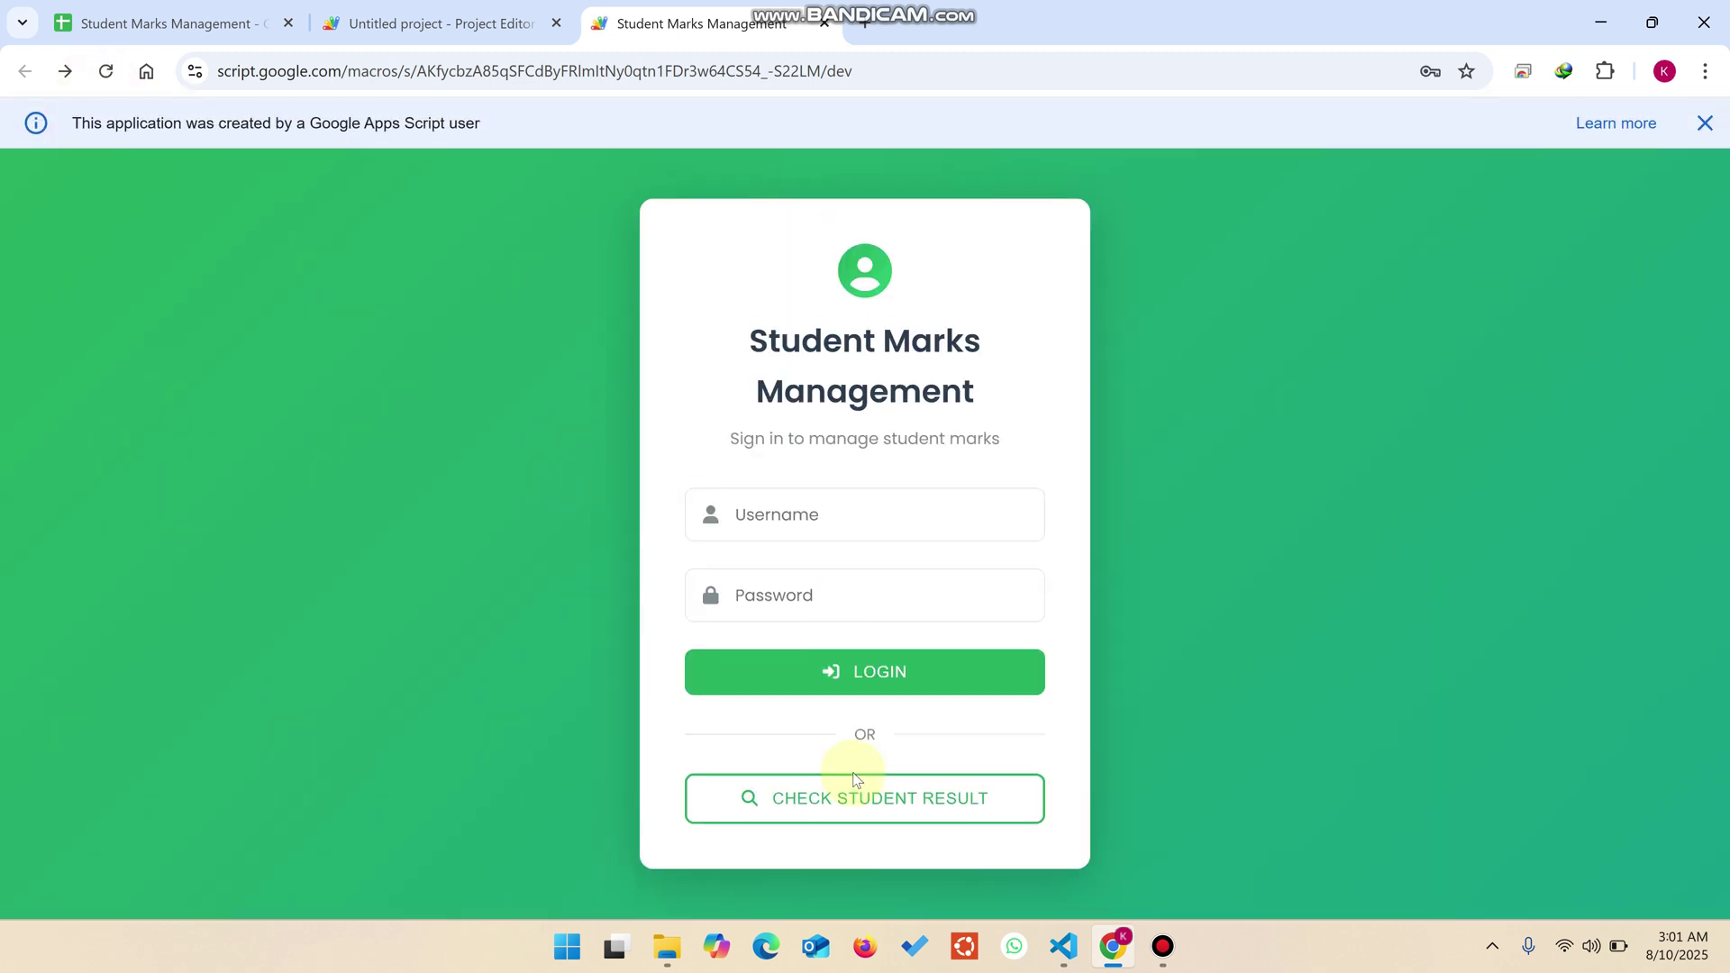
{"action": "left_click", "coordinate": [941, 796]}
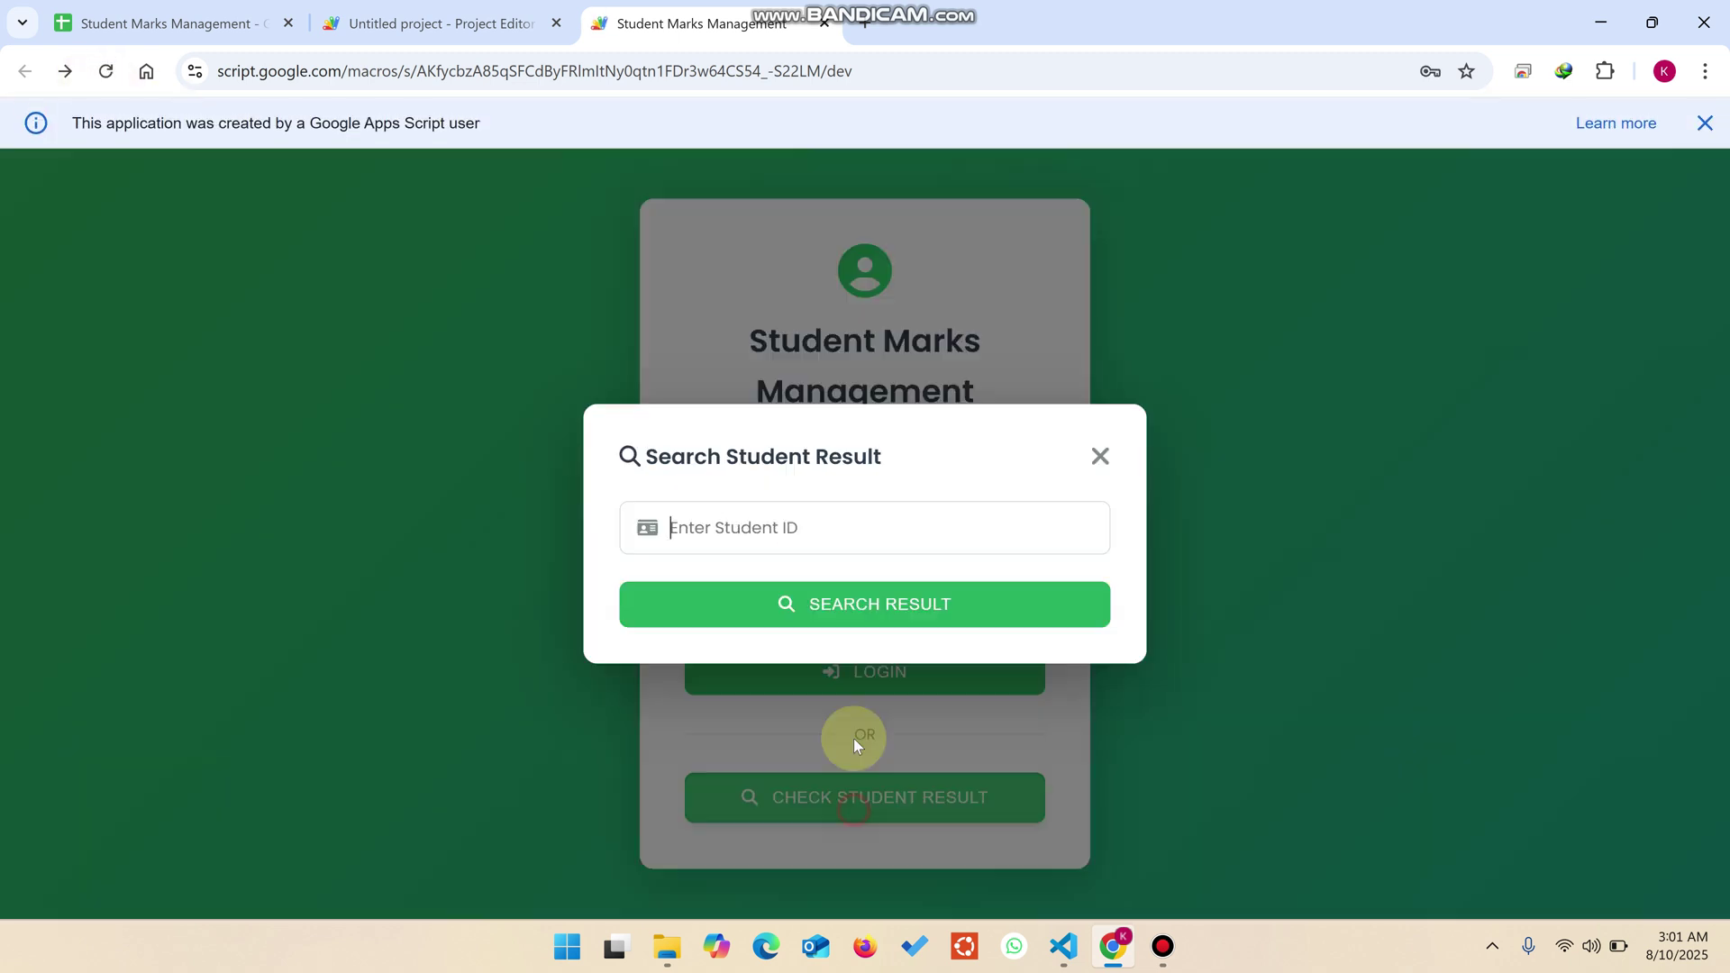
{"action": "type", "text": "1001"}
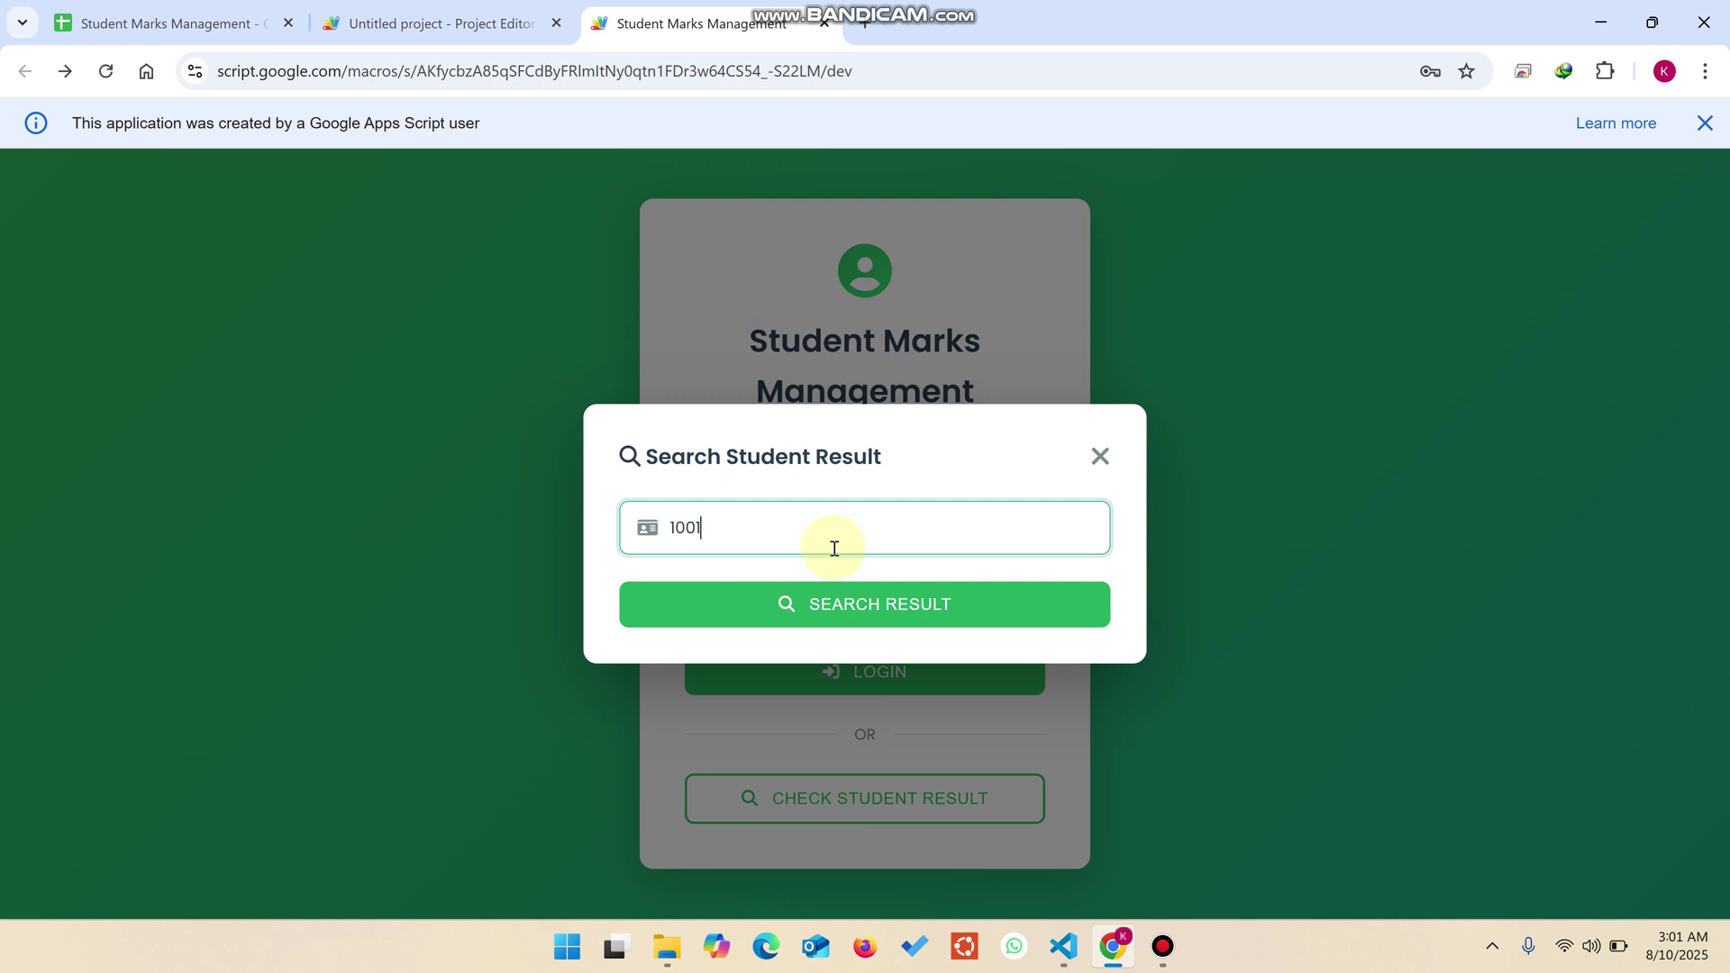
{"action": "left_click", "coordinate": [861, 606]}
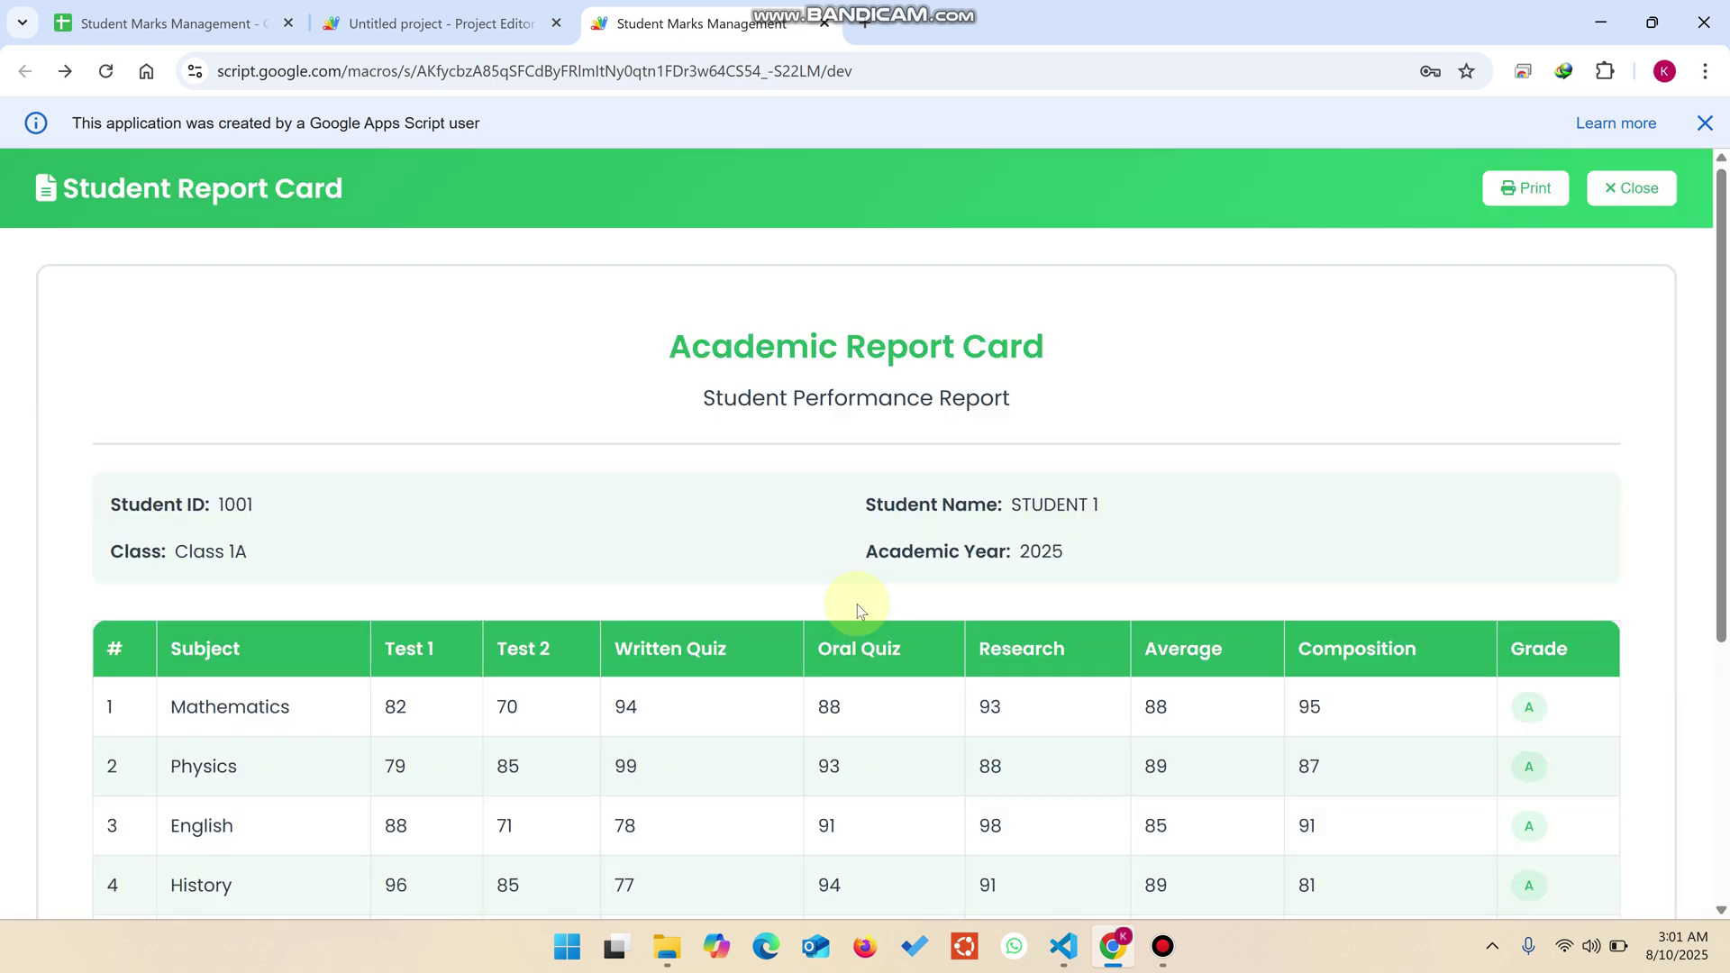
{"action": "scroll", "coordinate": [901, 582], "scroll_direction": "down", "scroll_amount": 4}
{"action": "scroll", "coordinate": [914, 576], "scroll_direction": "up", "scroll_amount": 2}
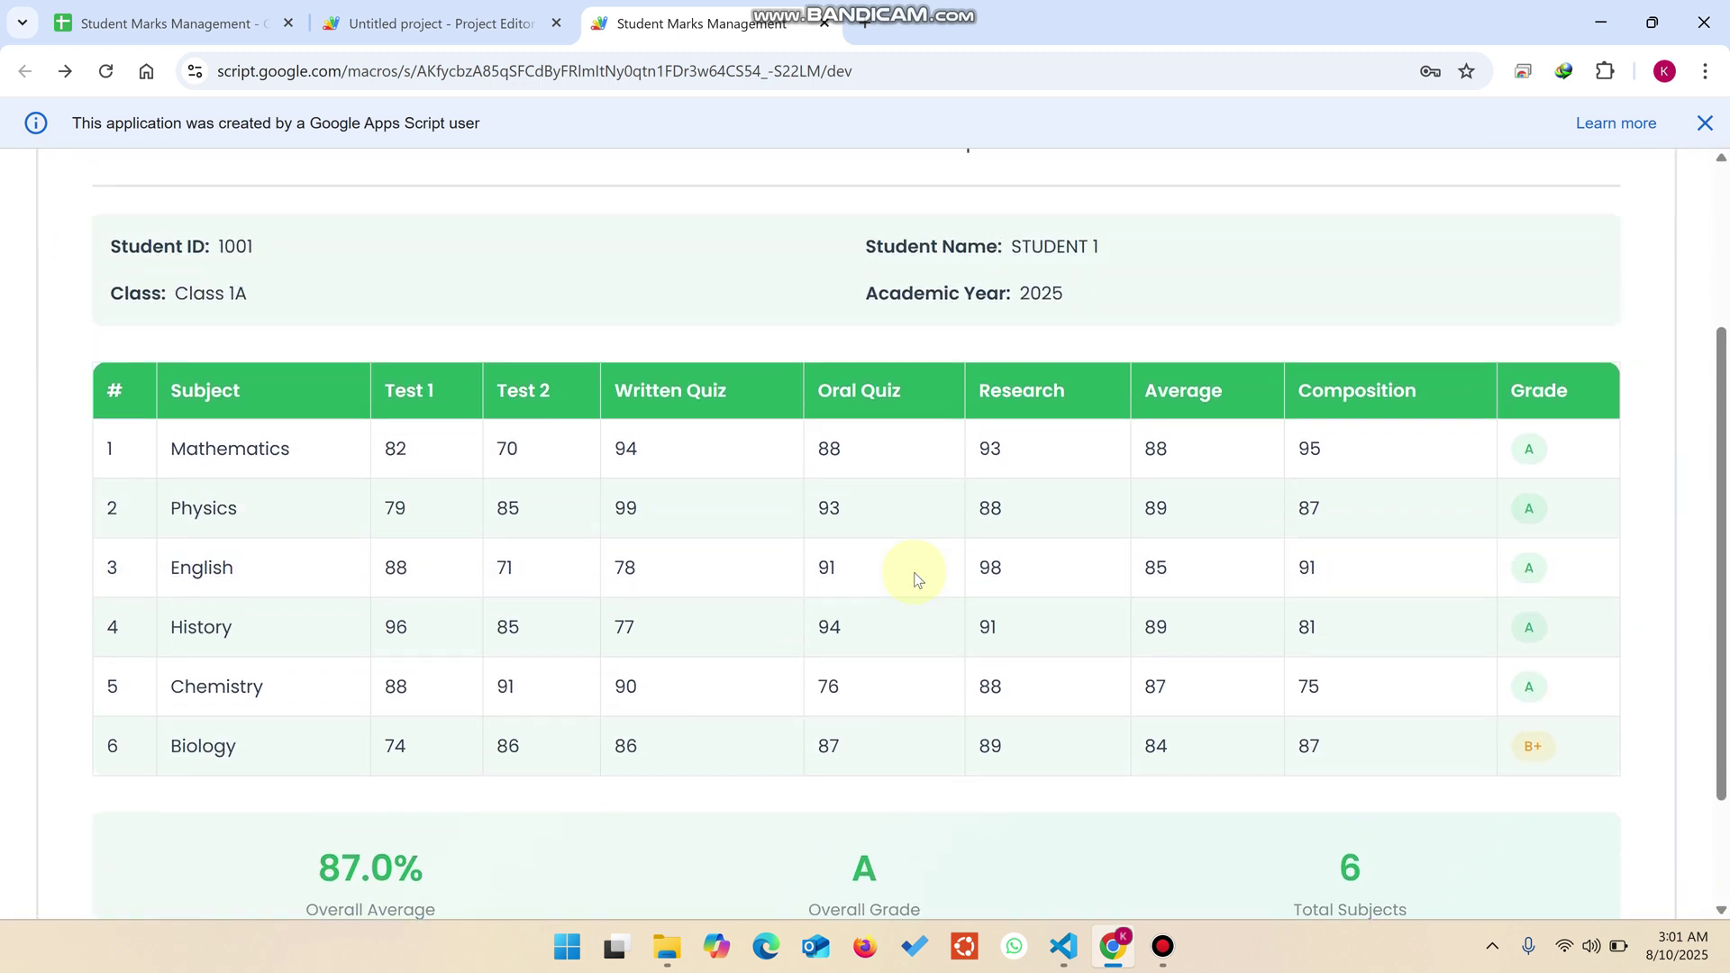
{"action": "scroll", "coordinate": [755, 574], "scroll_direction": "down", "scroll_amount": 1}
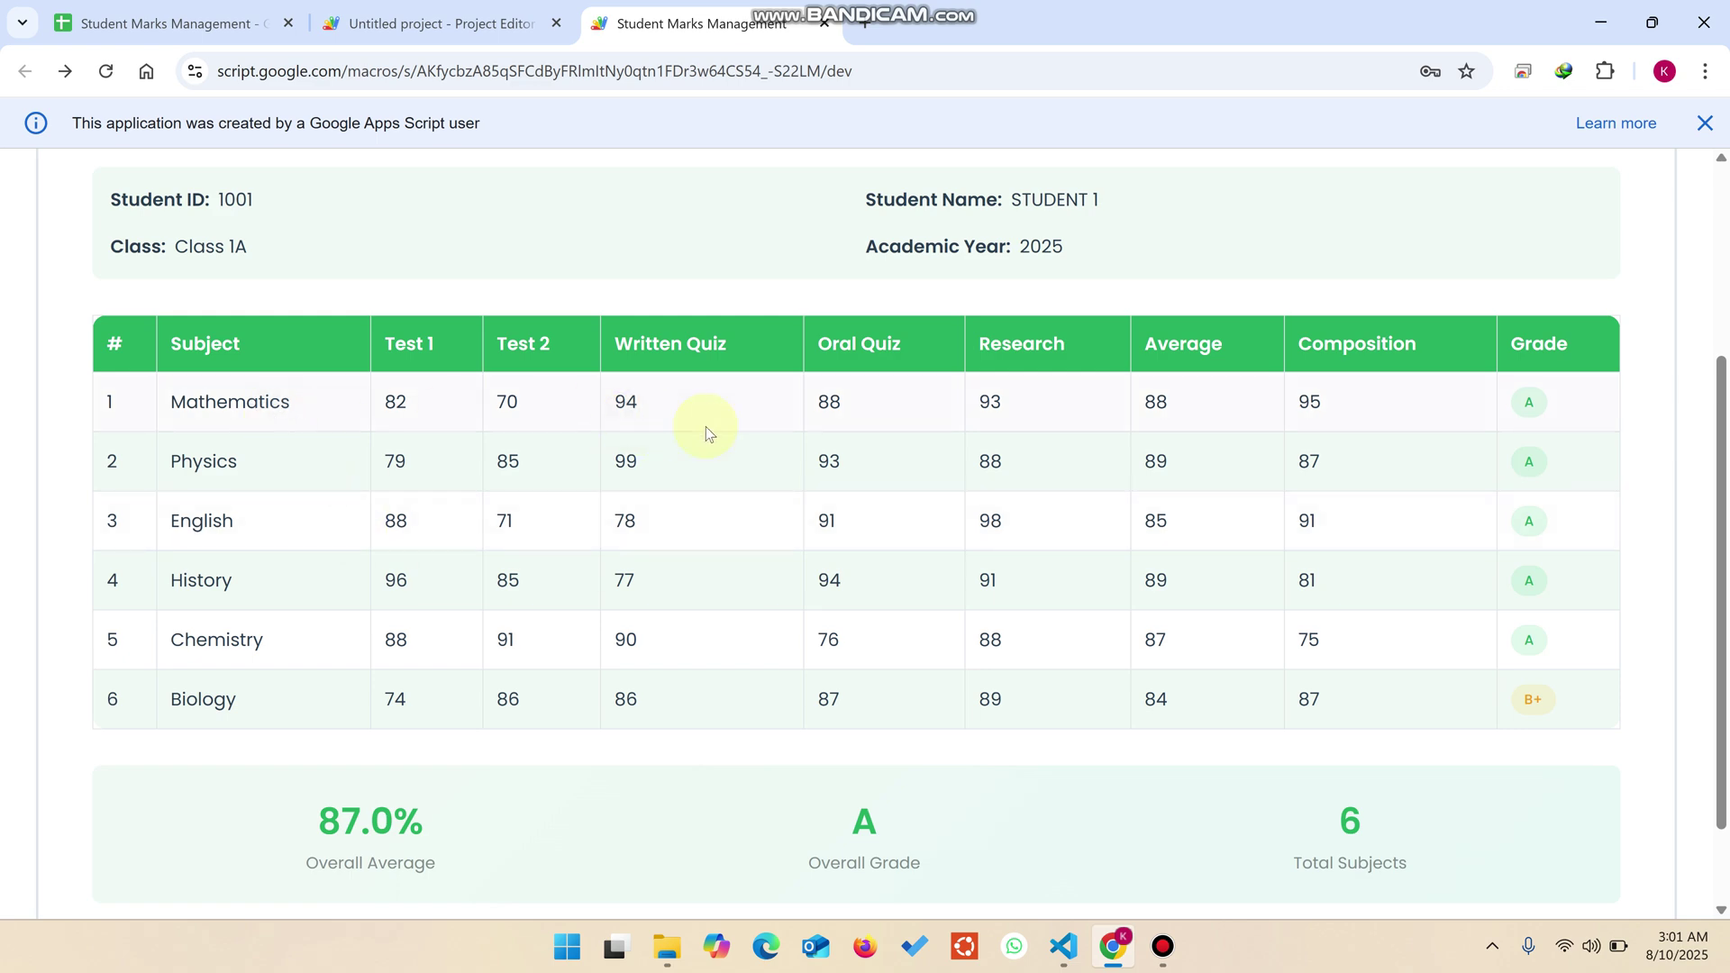
{"action": "scroll", "coordinate": [1306, 487], "scroll_direction": "up", "scroll_amount": 3}
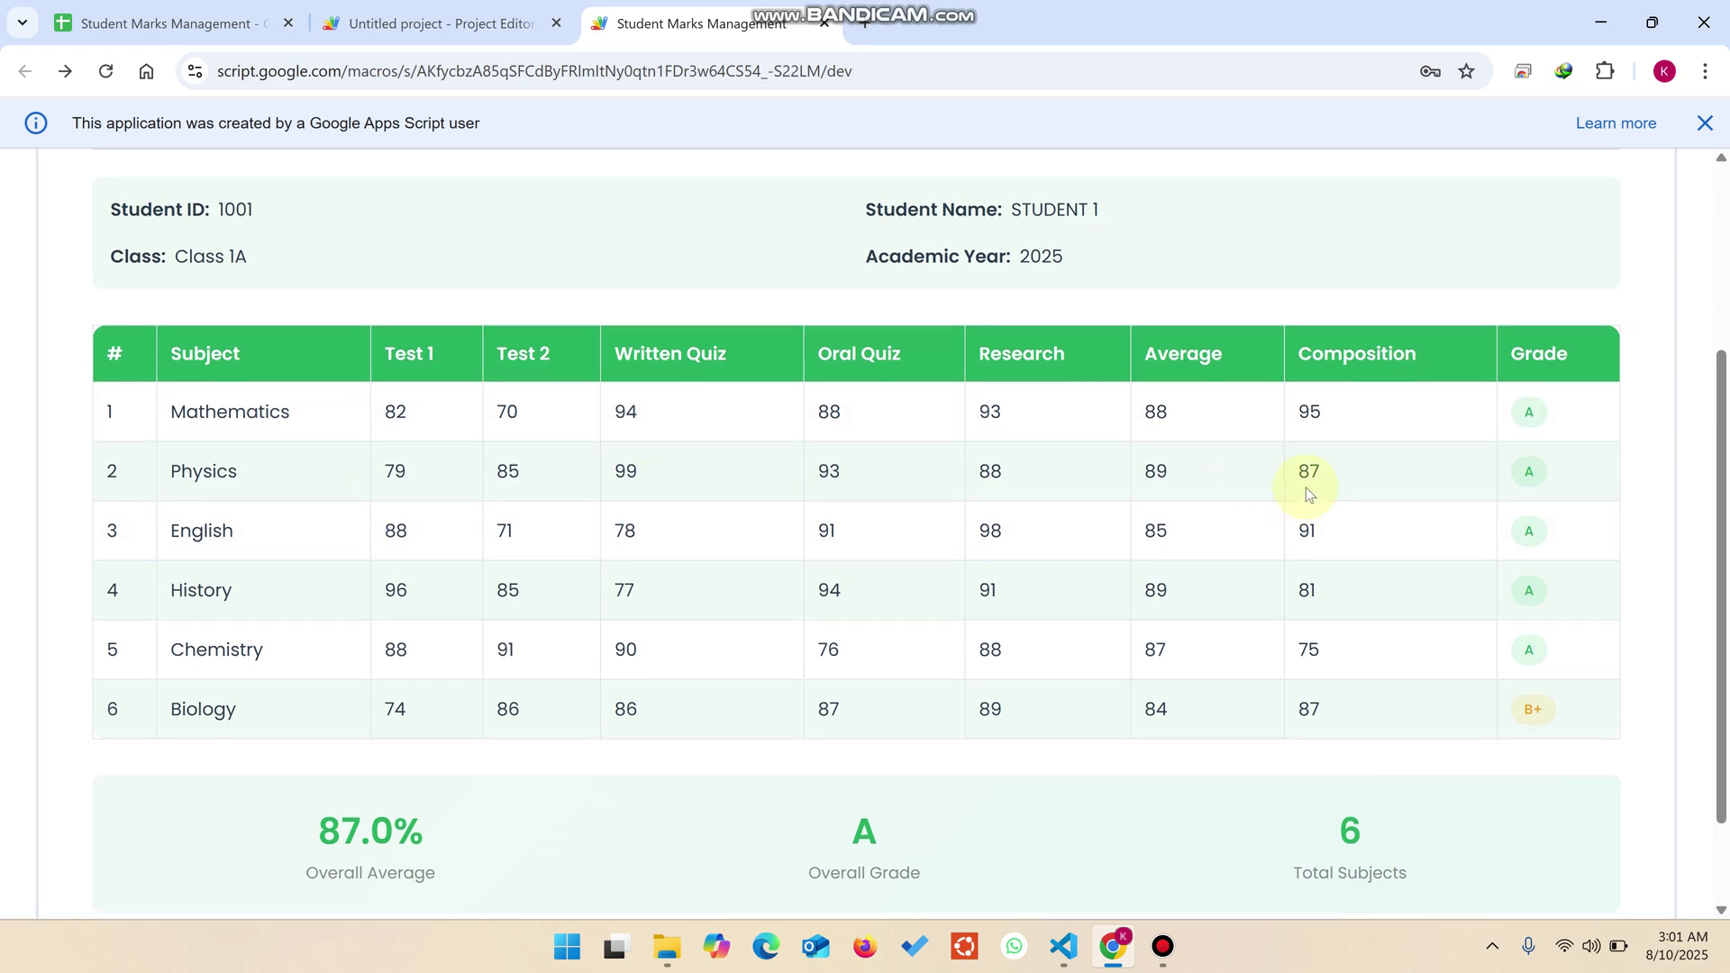
{"action": "left_click", "coordinate": [1544, 188]}
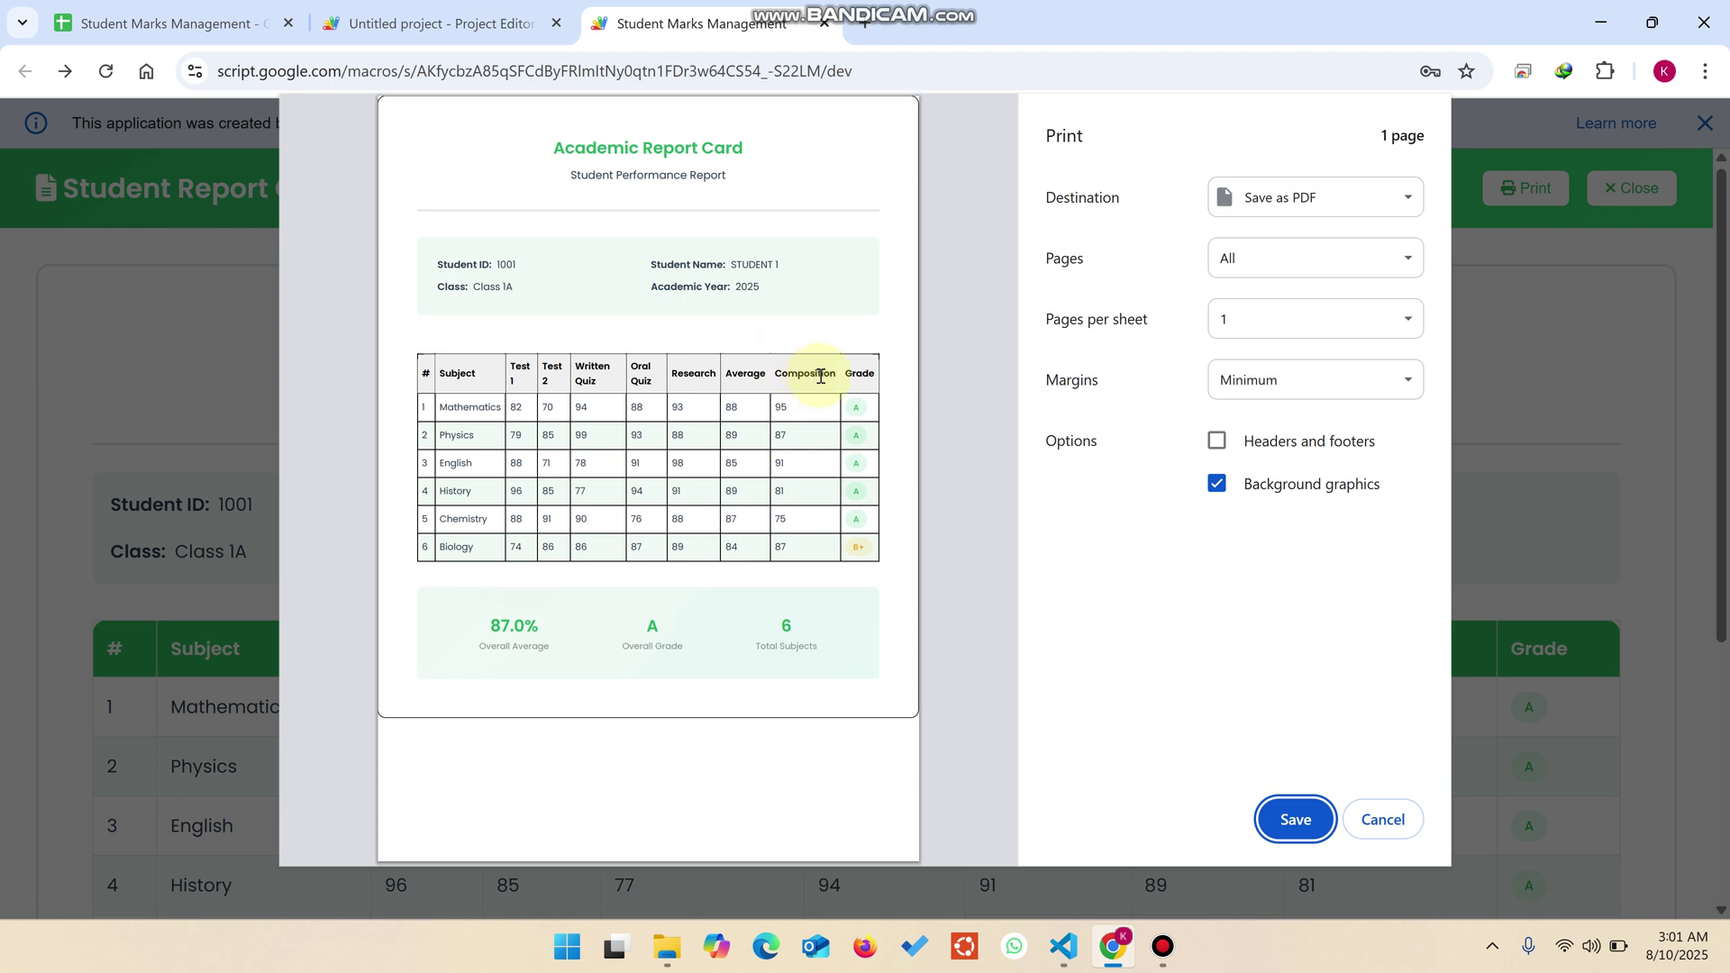
{"action": "mouse_move", "coordinate": [997, 8]}
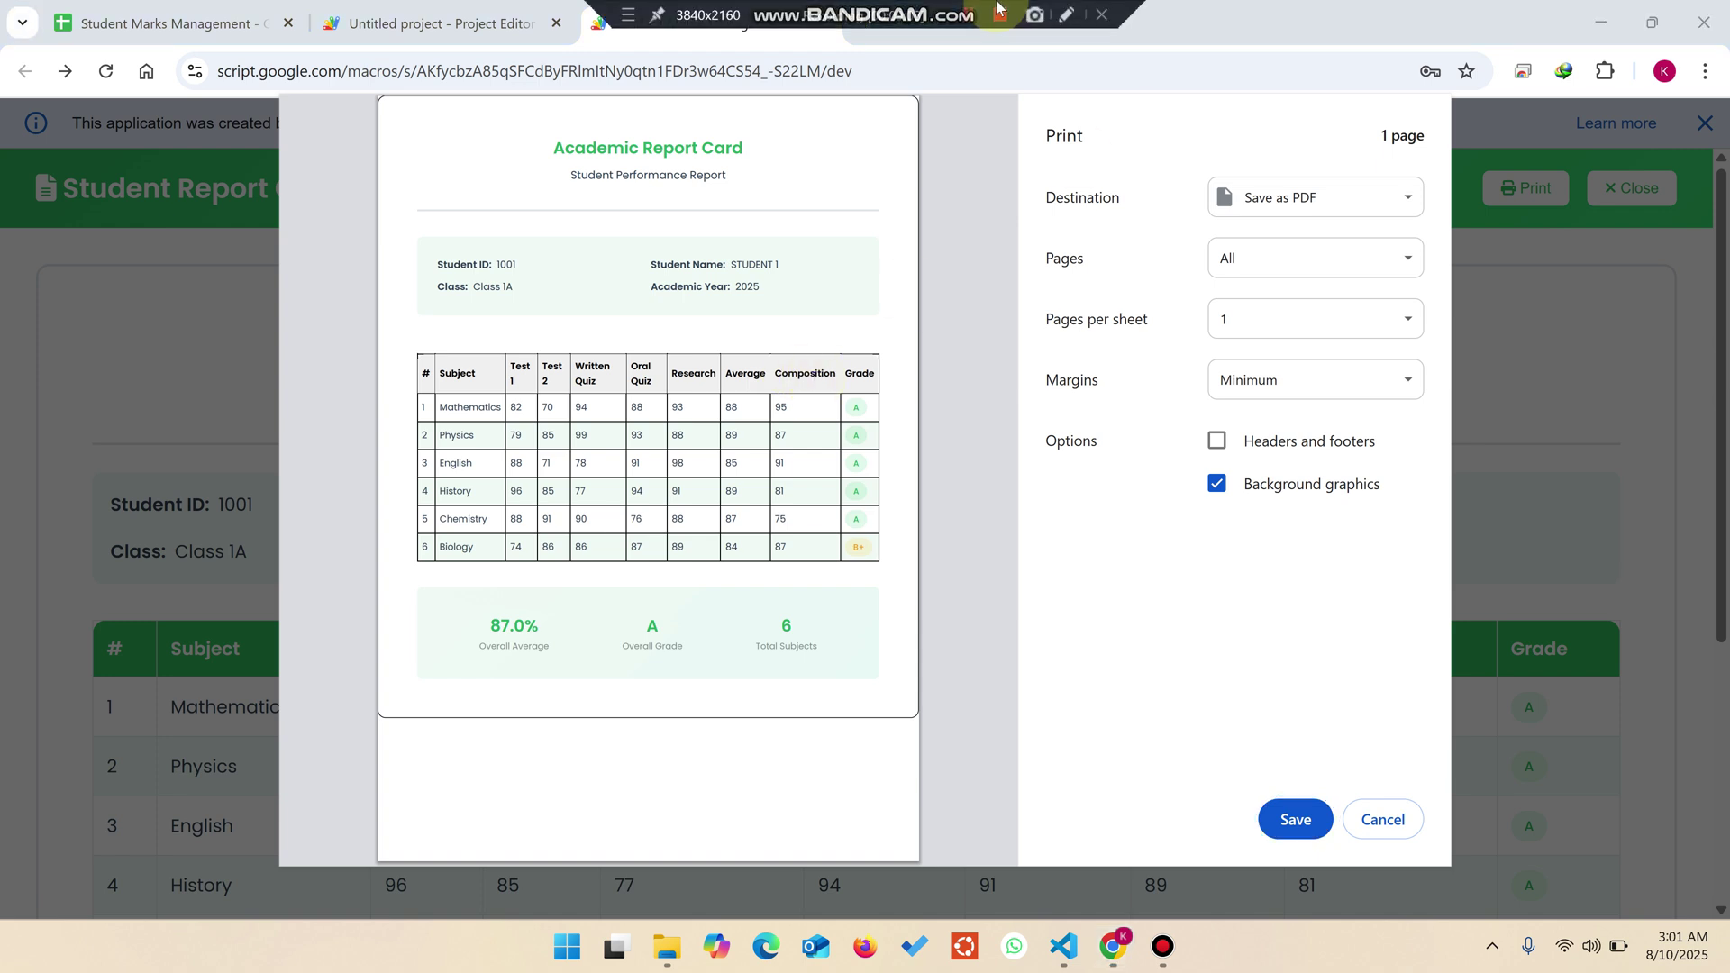